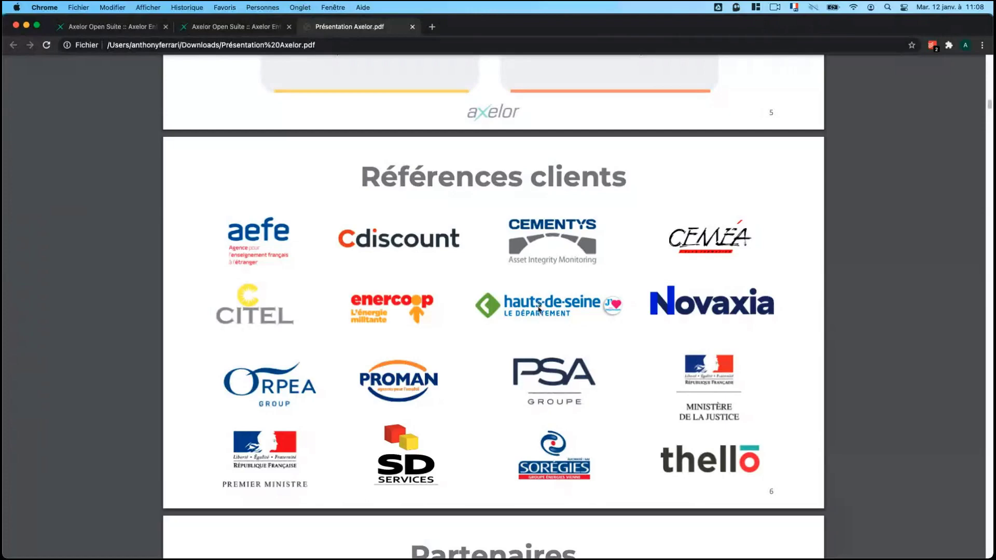
# Leave the PDF presentation for the Axelor 'Tb Opportunités 2' opportunities dashboard tab.
pyautogui.scroll(1, 511, 299)
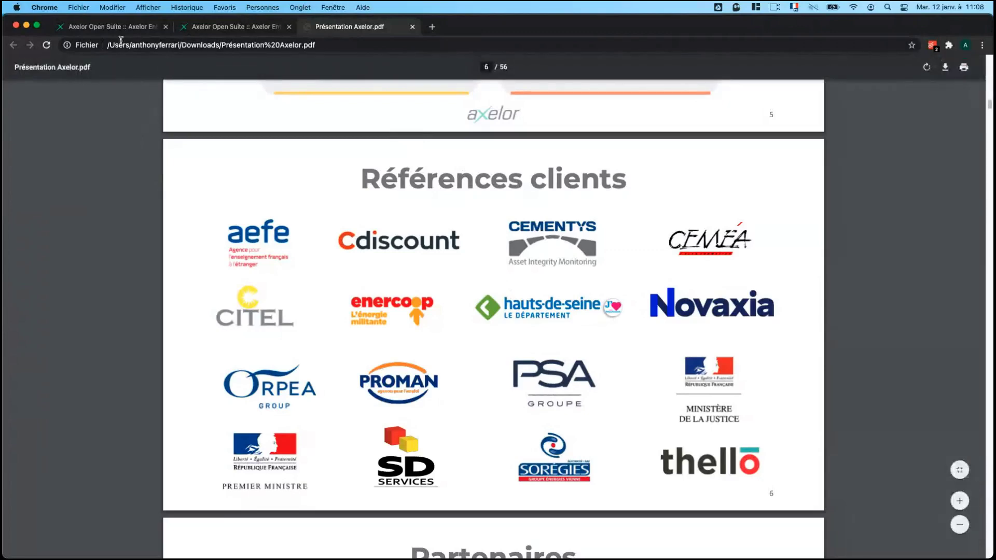
pyautogui.click(116, 28)
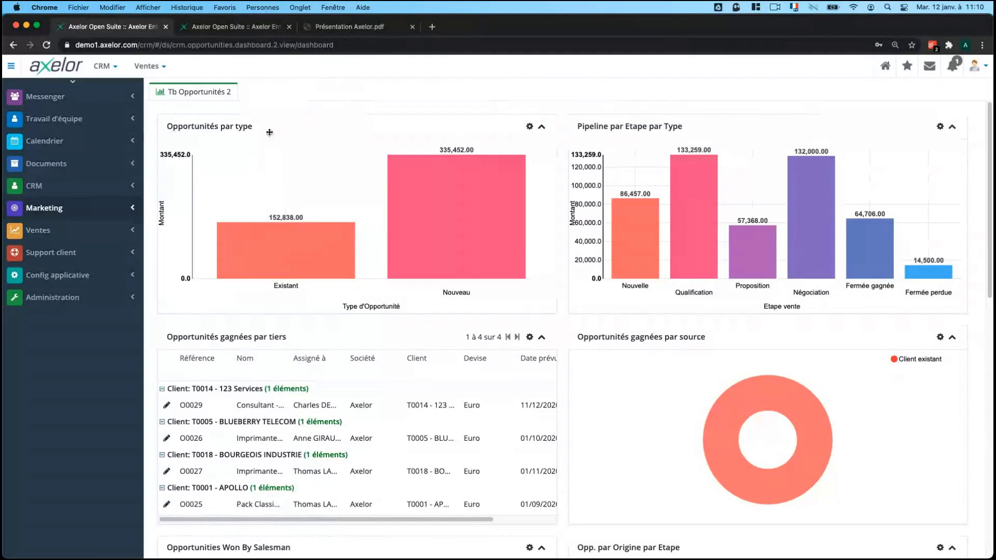
pyautogui.scroll(-1, 533, 212)
pyautogui.scroll(-2, 534, 217)
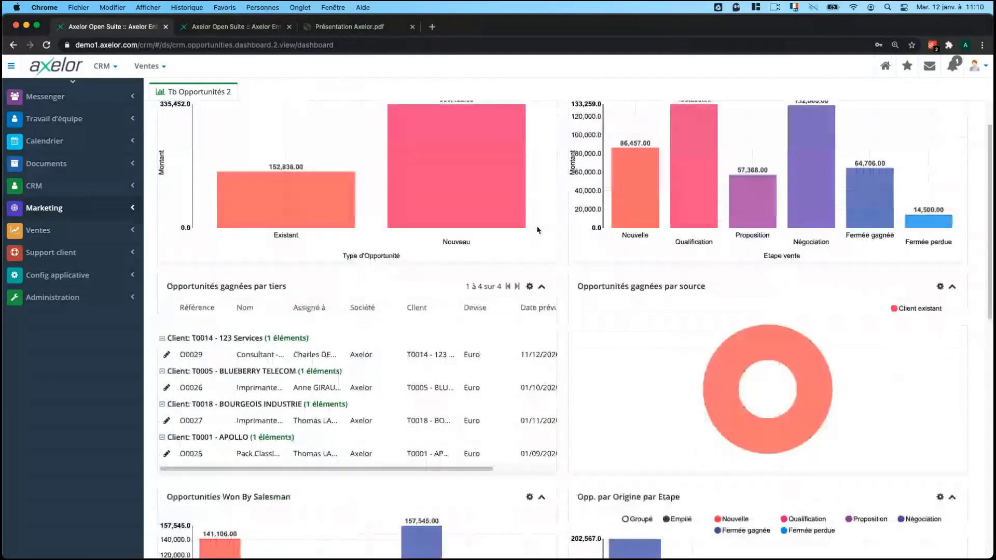
pyautogui.scroll(-3, 544, 259)
pyautogui.scroll(-2, 557, 299)
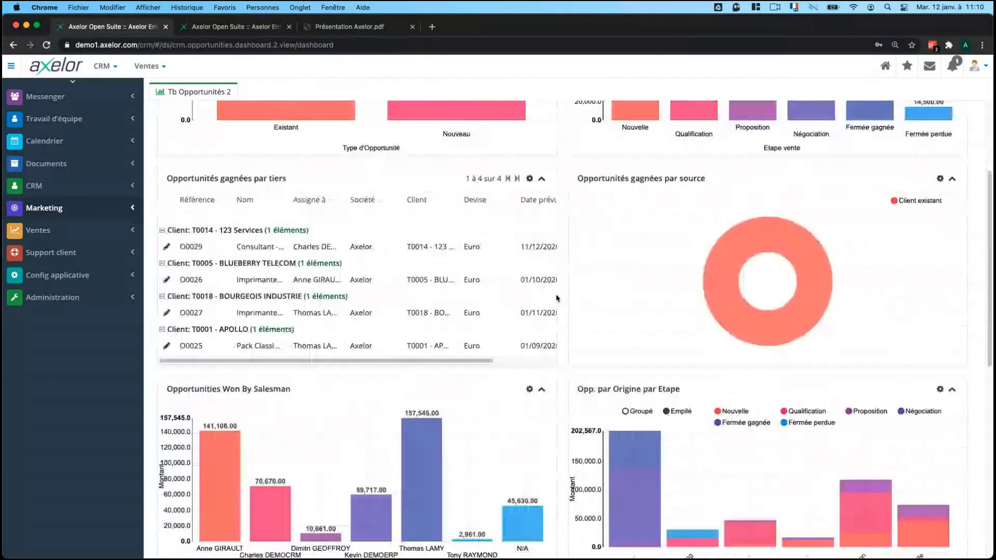
pyautogui.scroll(-5, 557, 298)
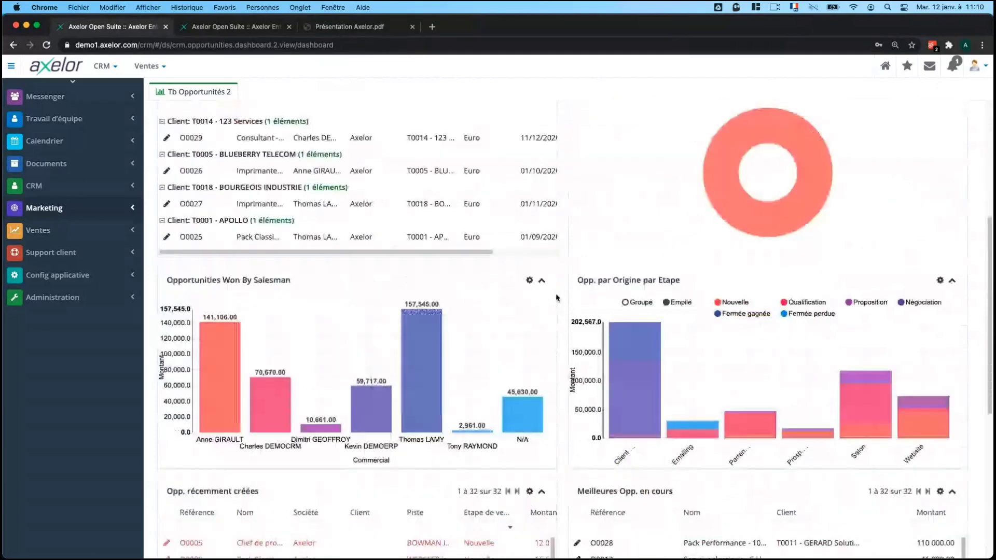
pyautogui.scroll(-3, 556, 298)
pyautogui.scroll(6, 250, 207)
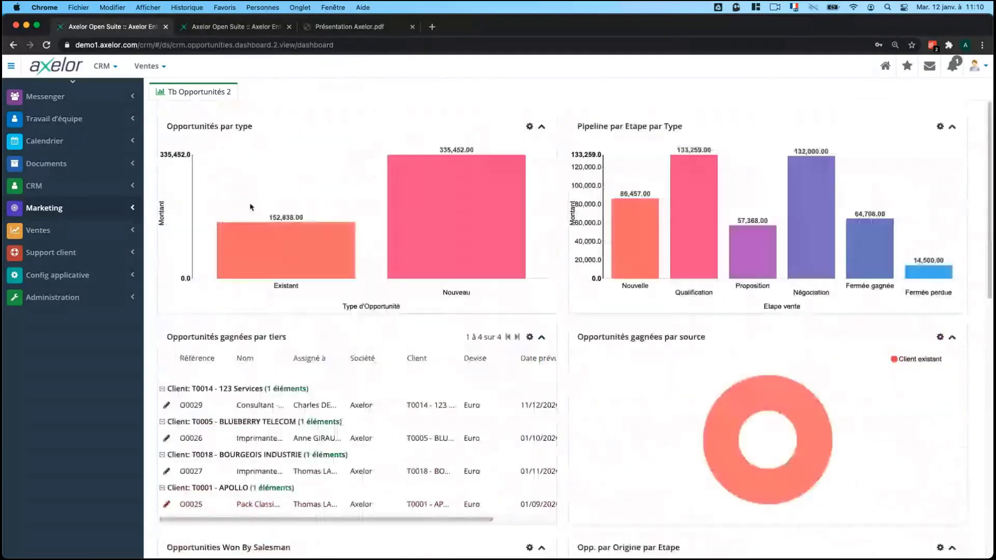
pyautogui.click(52, 230)
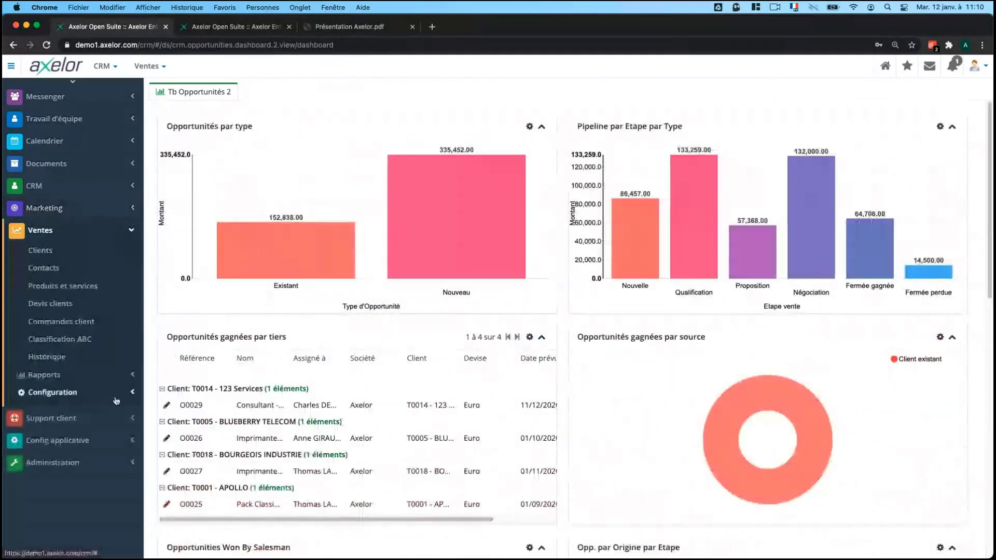
pyautogui.click(112, 379)
pyautogui.click(85, 444)
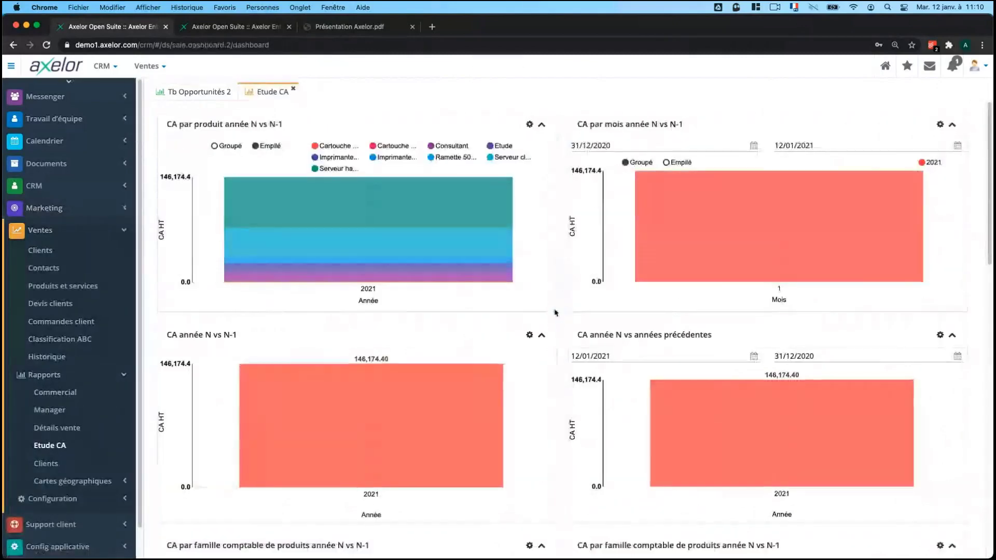
pyautogui.scroll(-1, 555, 313)
pyautogui.scroll(-3, 555, 313)
pyautogui.scroll(-3, 556, 319)
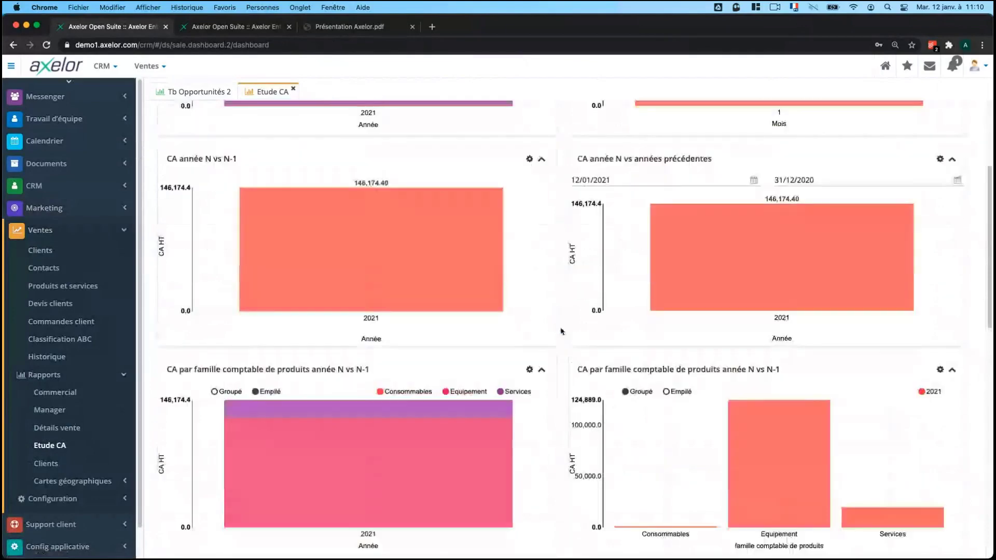
pyautogui.scroll(-7, 561, 332)
pyautogui.scroll(8, 561, 329)
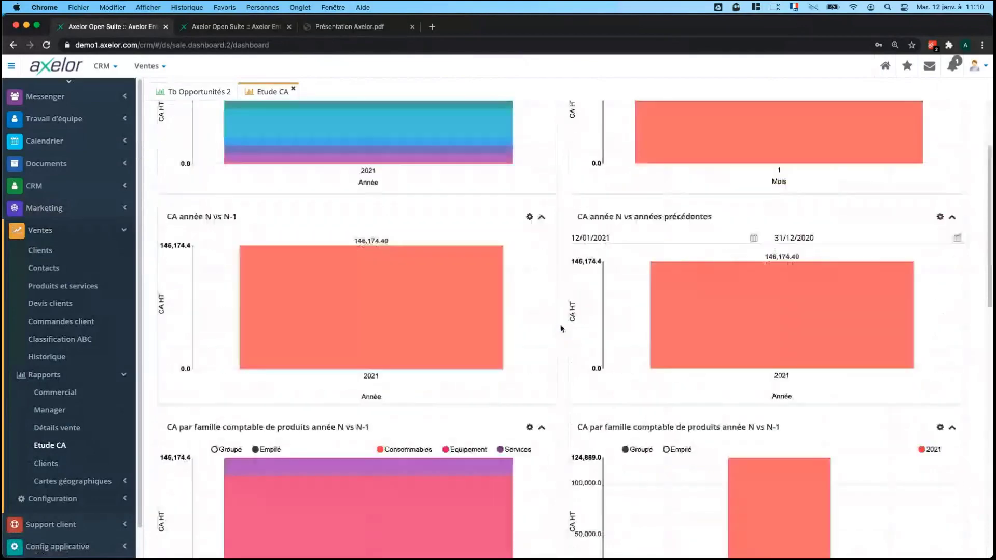
pyautogui.scroll(4, 561, 329)
pyautogui.click(293, 91)
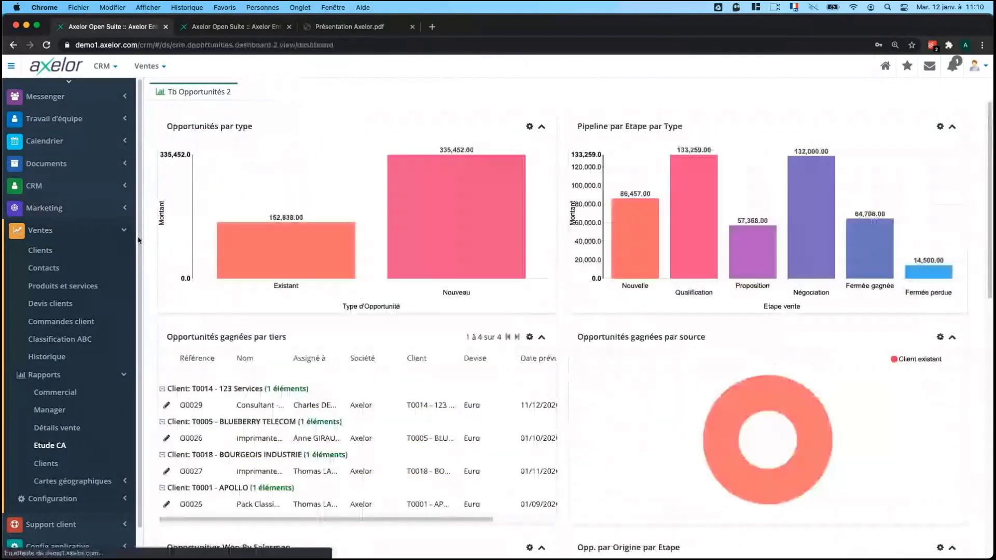
pyautogui.click(47, 230)
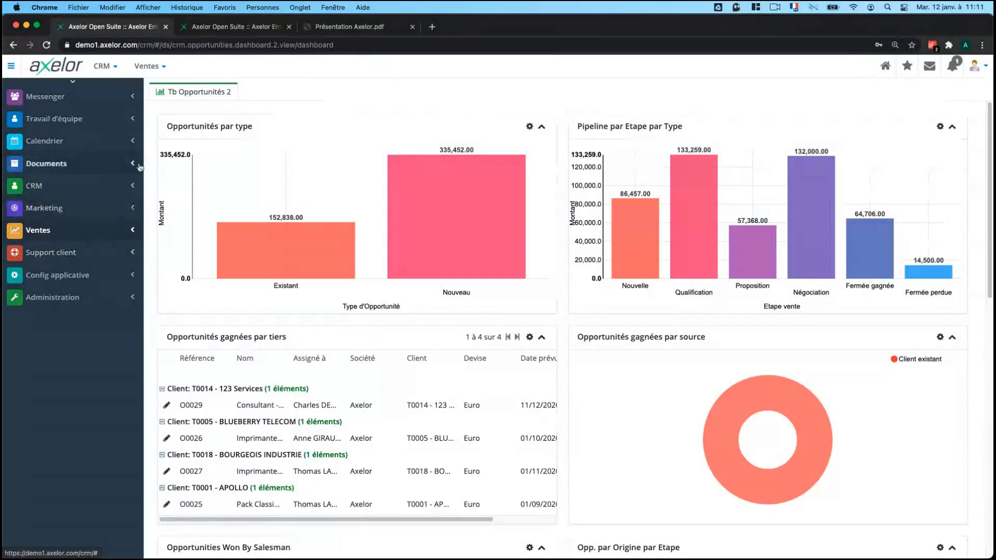
pyautogui.click(134, 274)
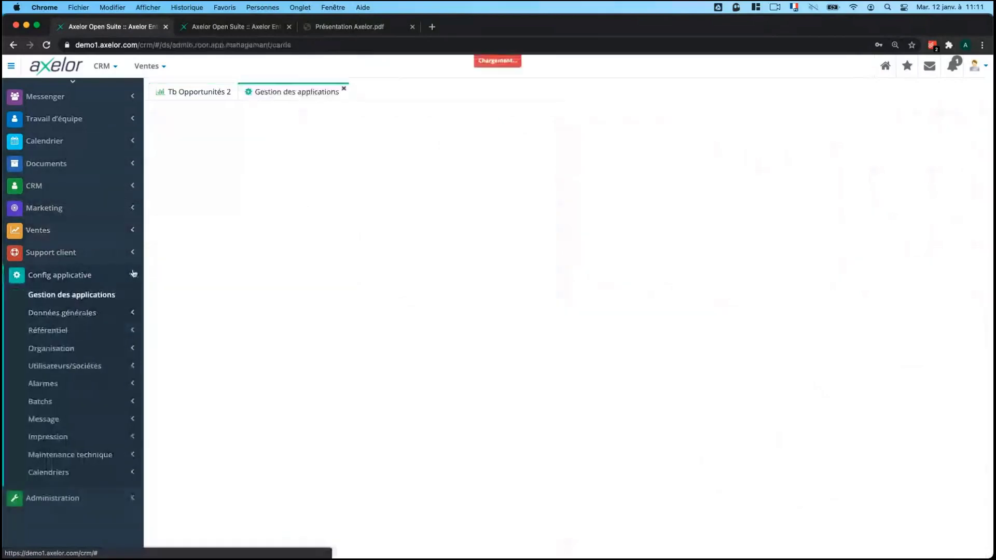
pyautogui.scroll(-3, 525, 341)
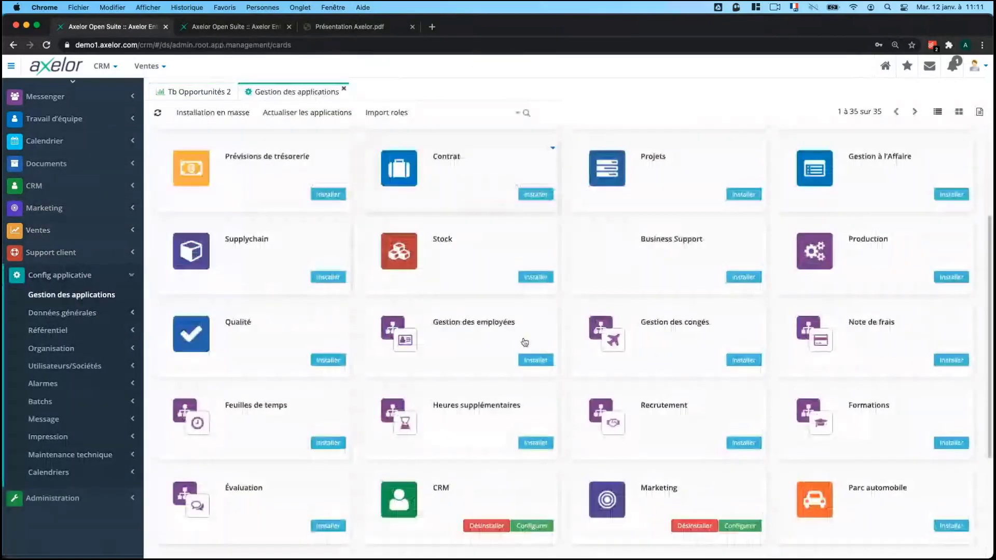
pyautogui.scroll(-3, 524, 342)
pyautogui.scroll(5, 524, 342)
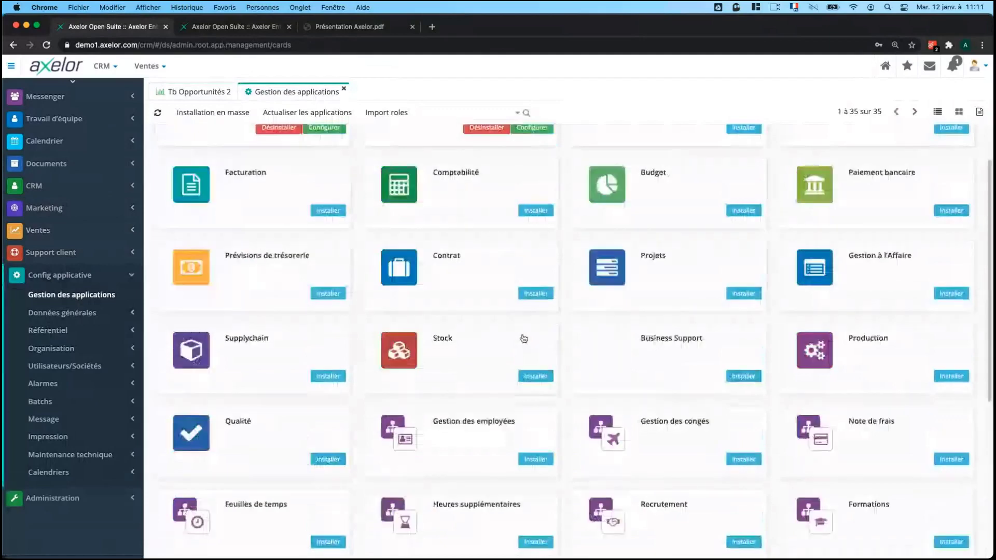
pyautogui.scroll(2, 524, 338)
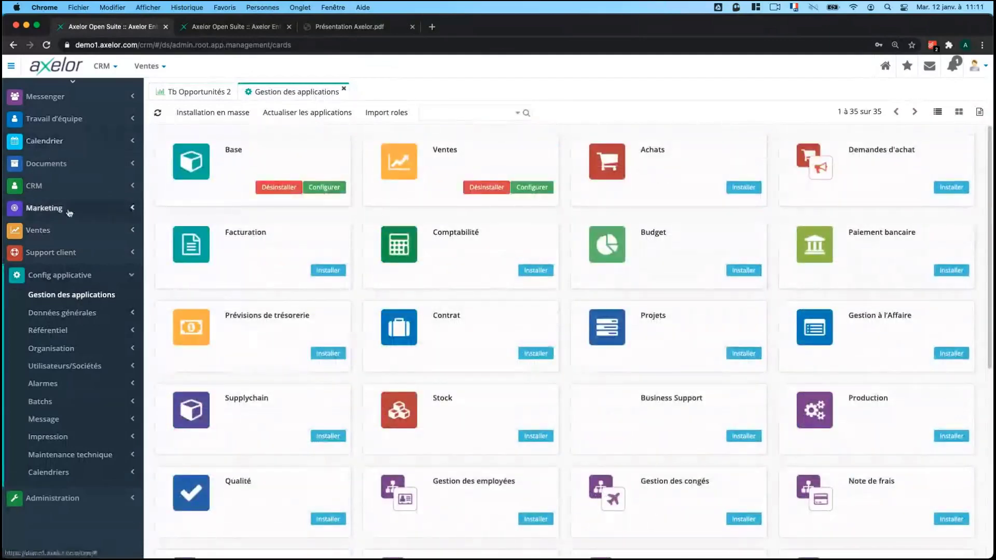
pyautogui.scroll(-2, 563, 268)
pyautogui.scroll(-5, 564, 268)
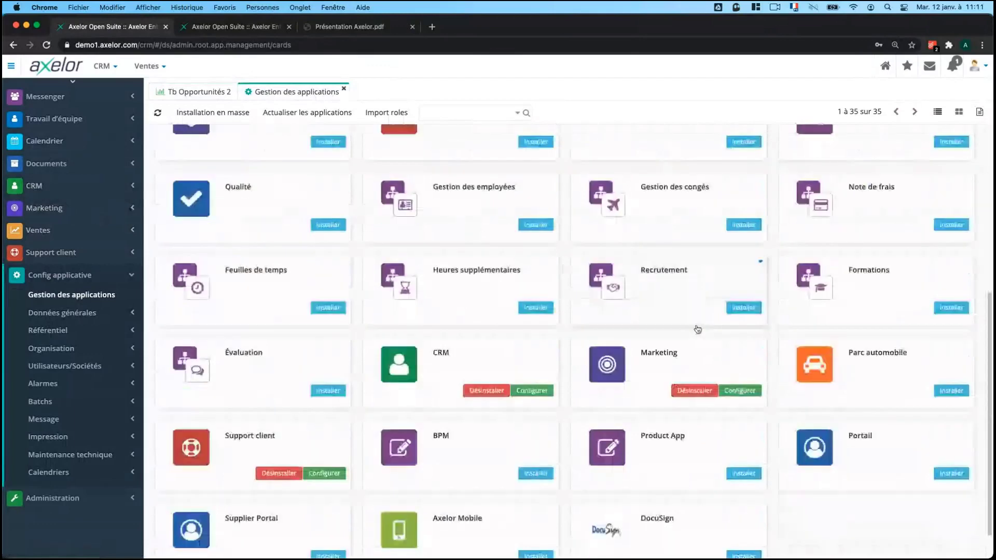
pyautogui.scroll(-1, 705, 334)
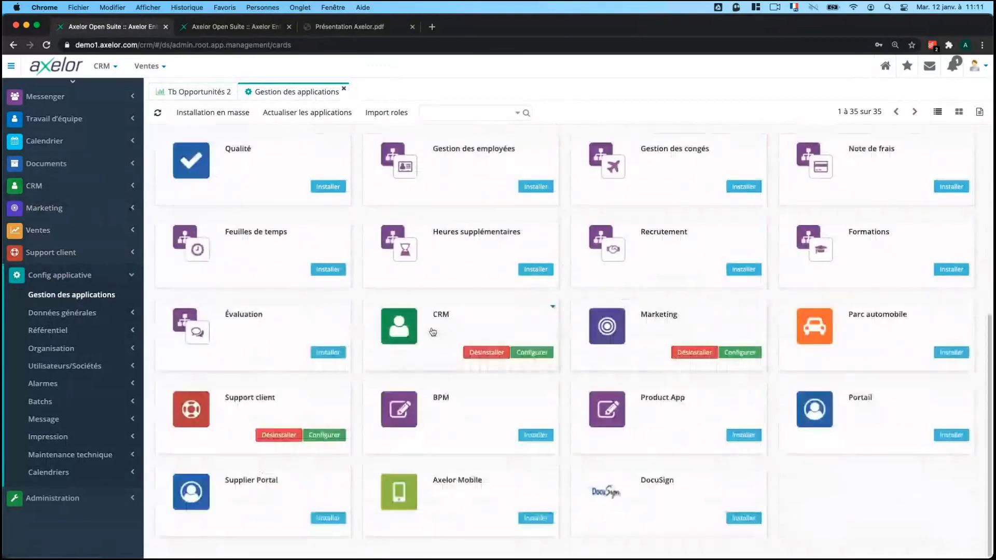
pyautogui.scroll(2, 431, 330)
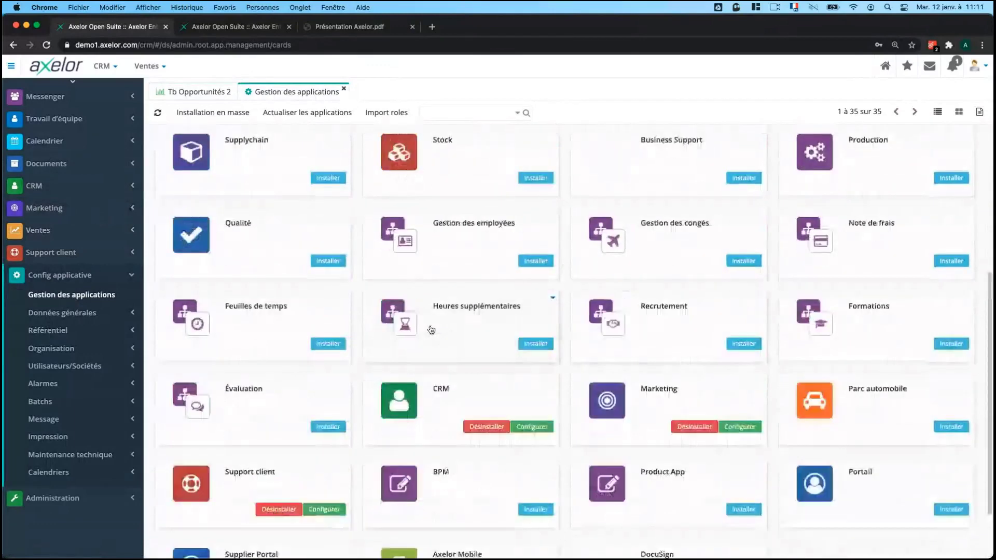
pyautogui.click(344, 90)
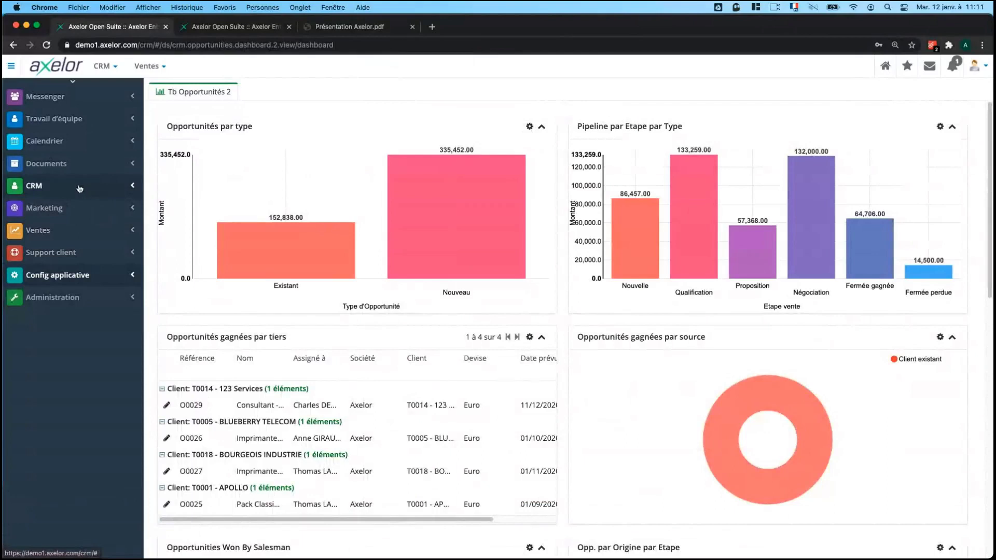
# Expand CRM in the sidebar and collapse its Rapports submenu.
pyautogui.click(79, 187)
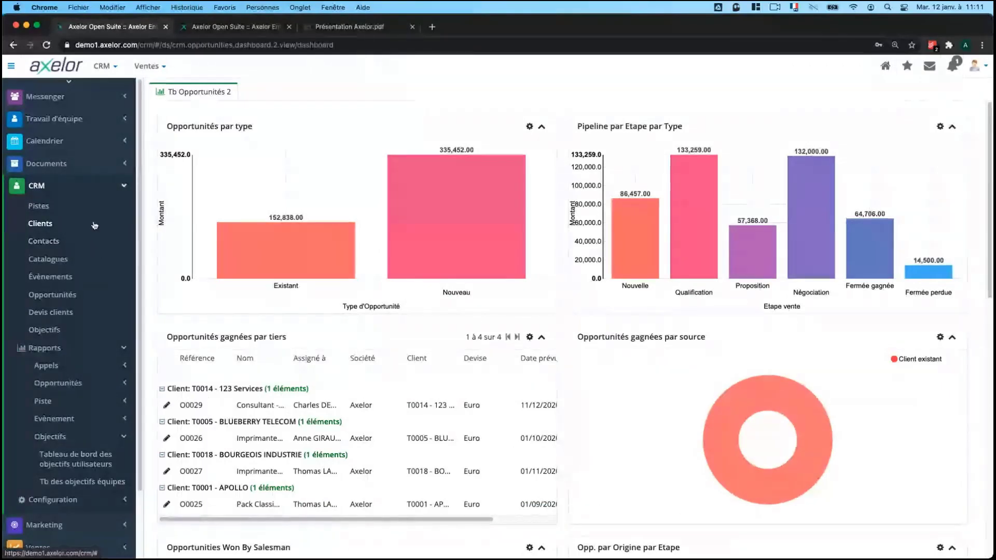
pyautogui.click(81, 346)
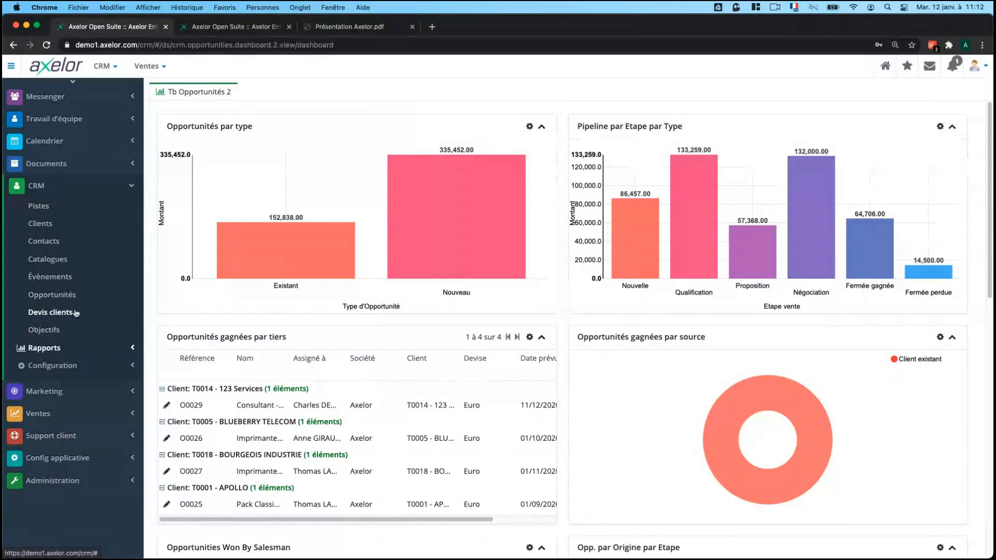
# Expand Ventes and CRM in the sidebar, then open the Pistes leads list.
pyautogui.click(88, 409)
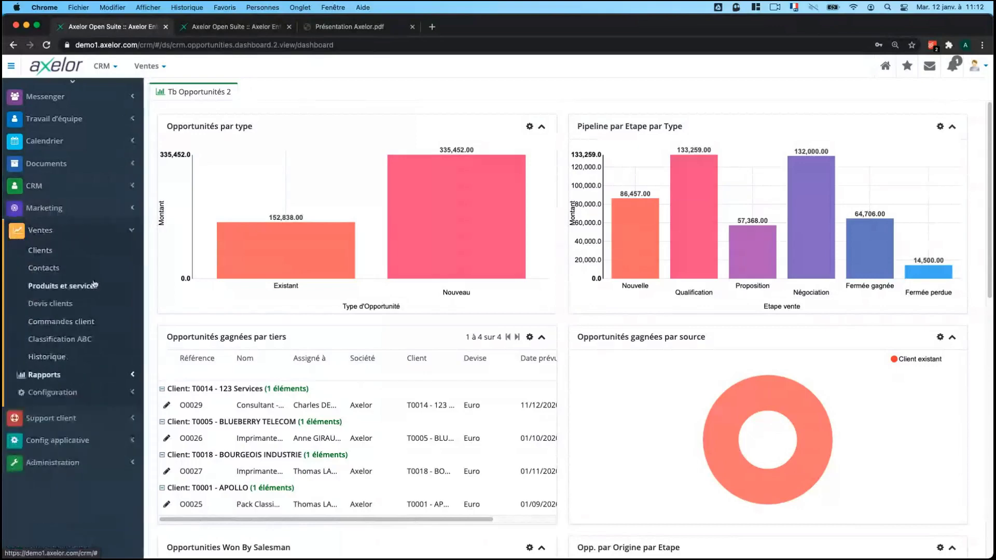
pyautogui.click(57, 185)
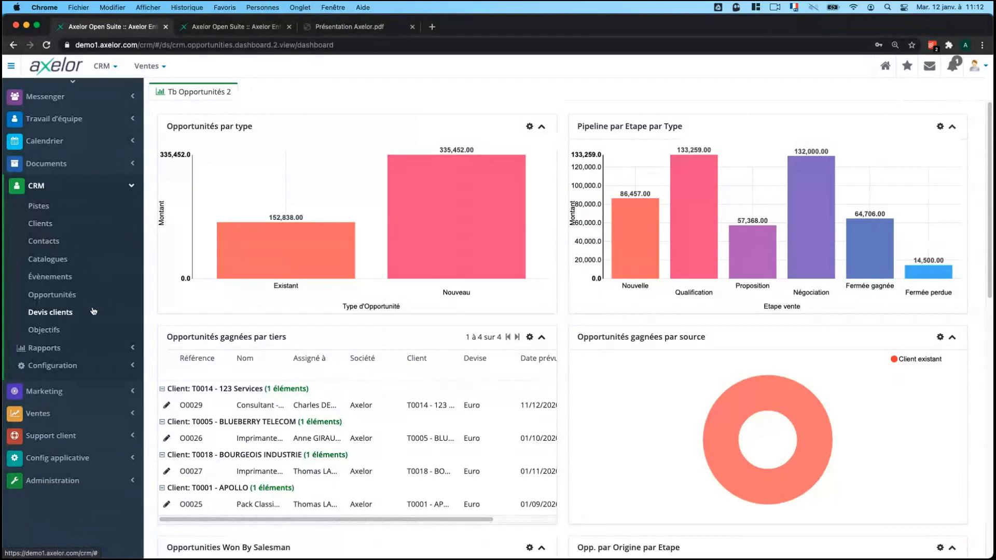
pyautogui.click(102, 356)
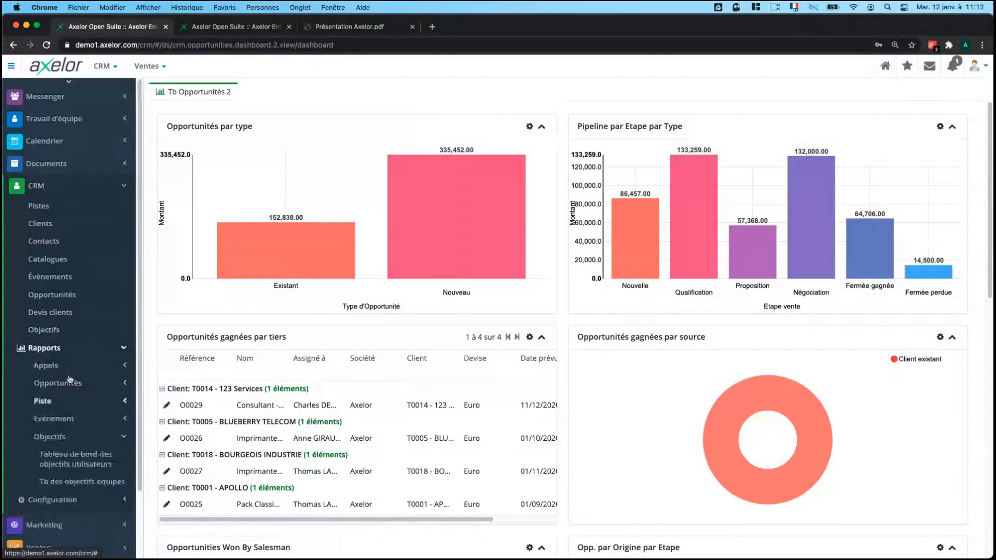
pyautogui.click(92, 353)
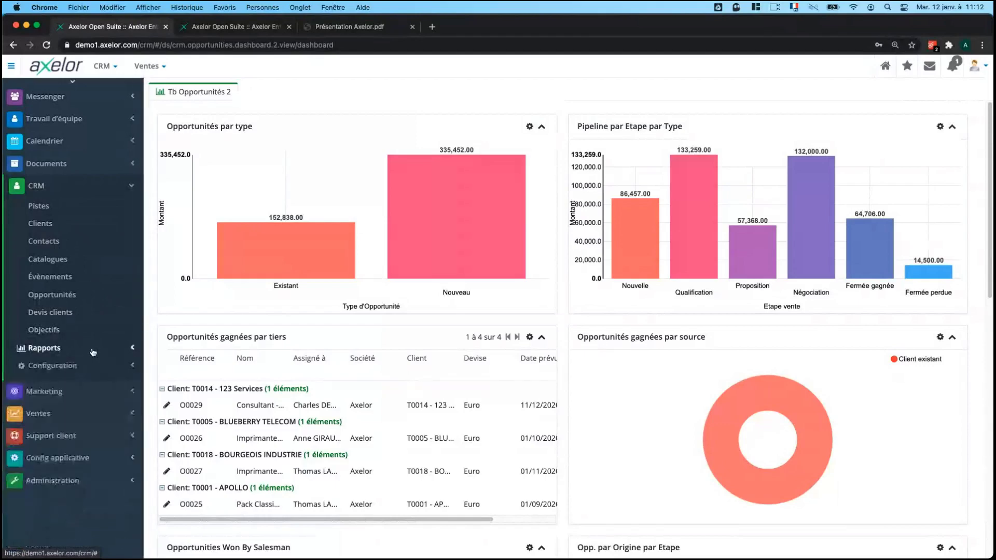
pyautogui.click(47, 209)
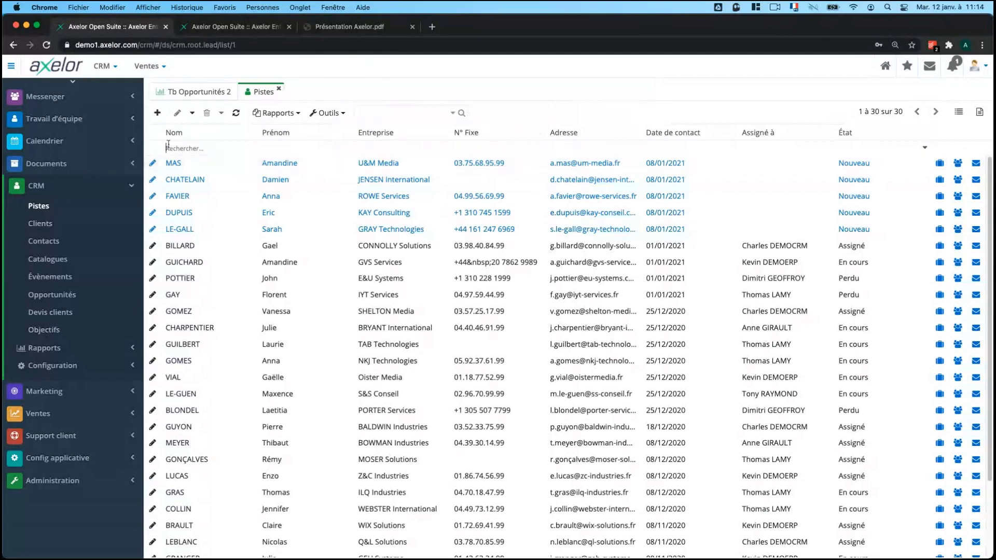
# Start a new lead with title Mme and enter the contact's last name.
pyautogui.click(157, 113)
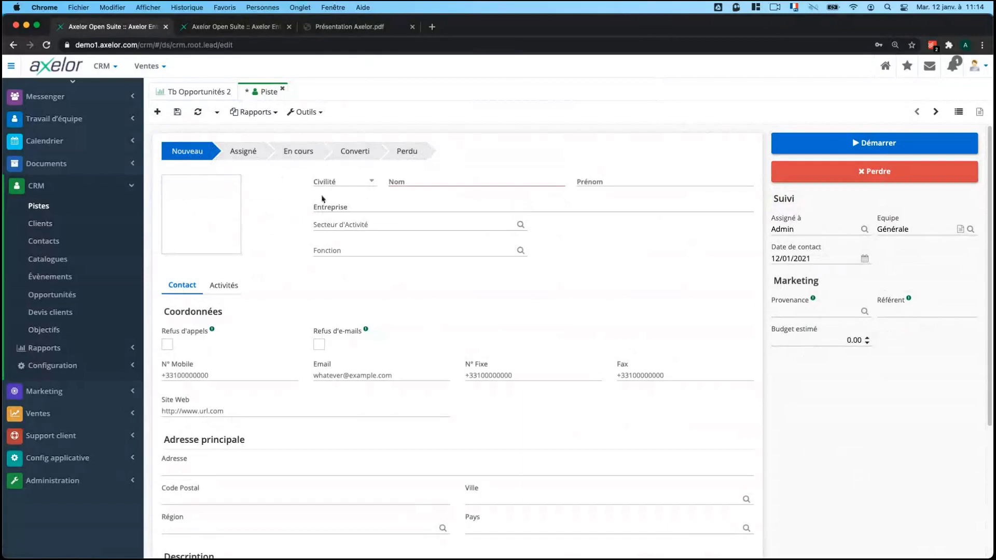
pyautogui.click(326, 183)
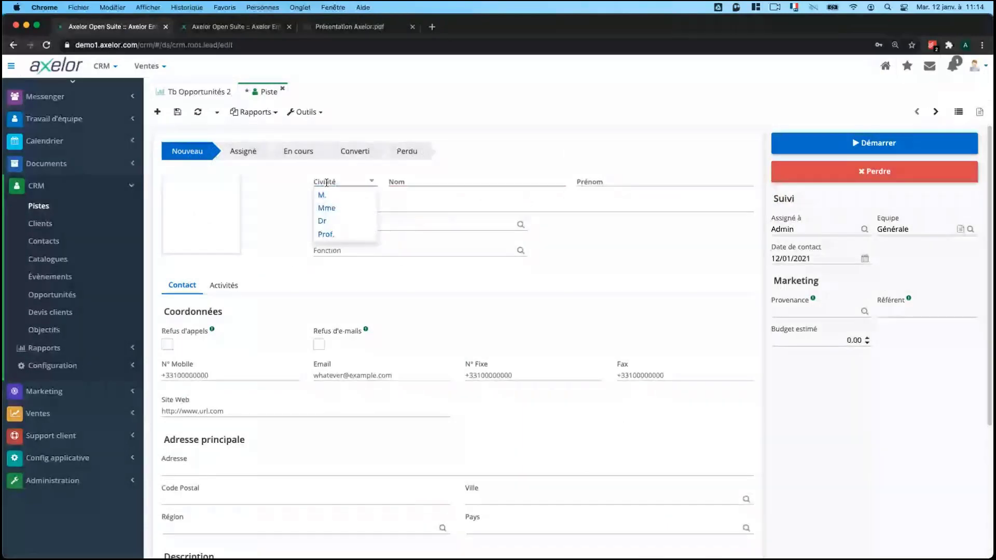
pyautogui.click(326, 208)
pyautogui.click(425, 180)
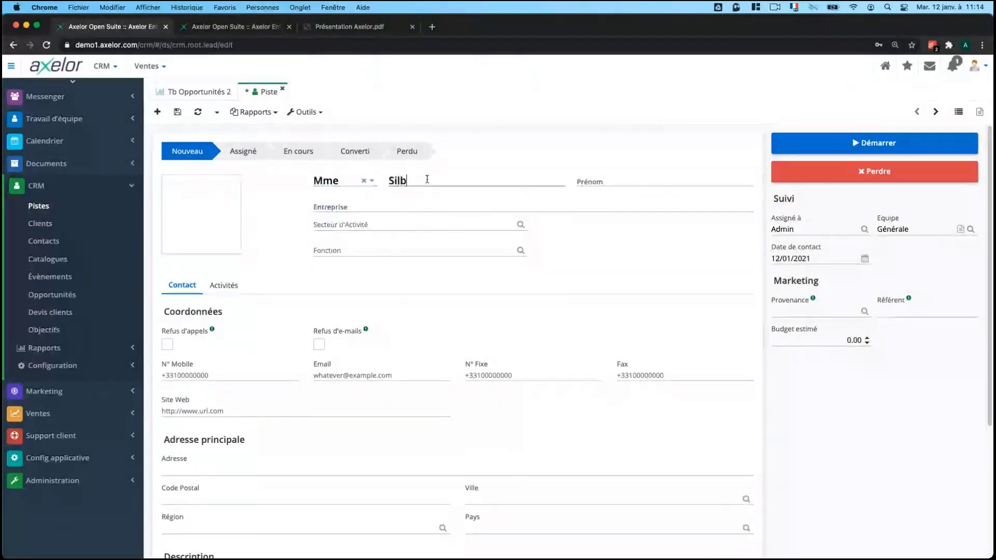
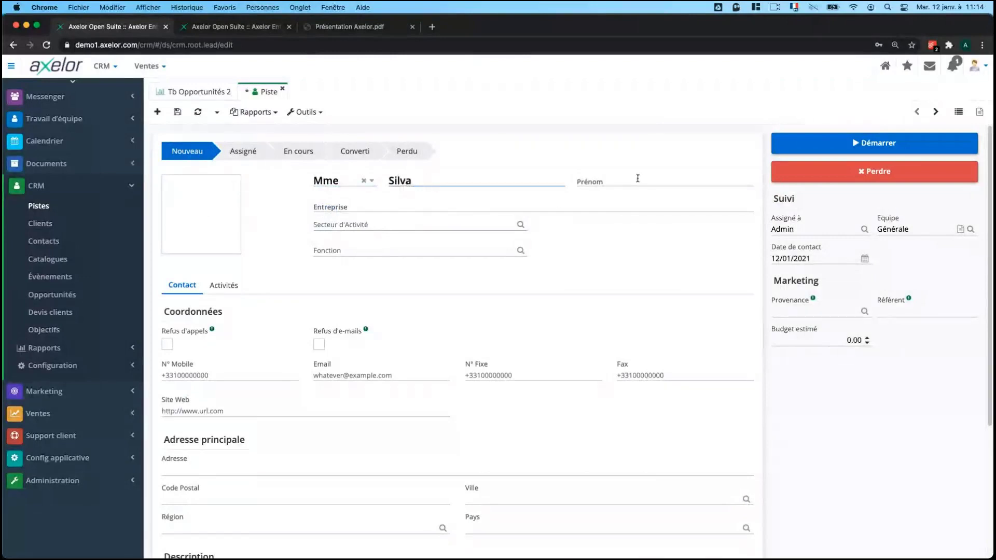
# Enter the contact's first name and the company Aglaia.
pyautogui.click(641, 182)
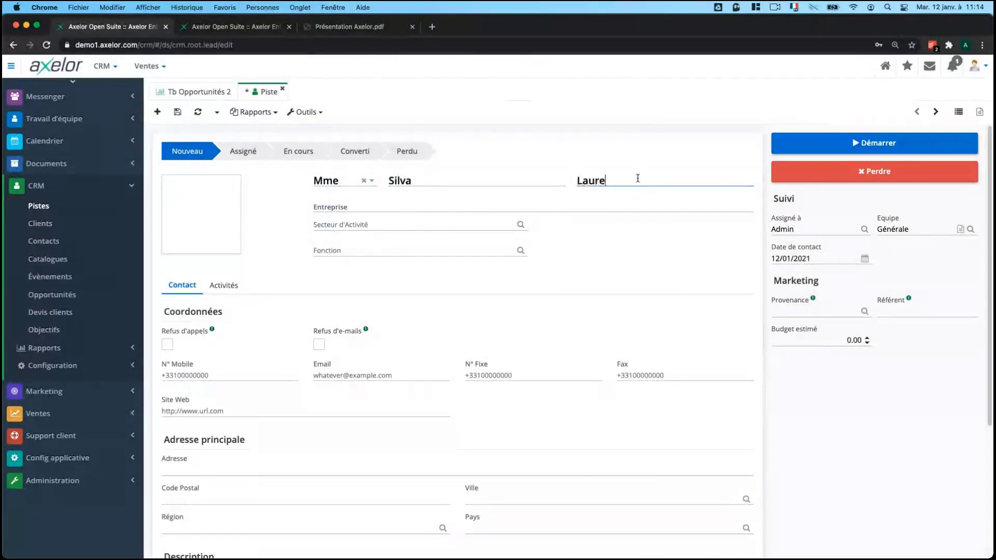
pyautogui.click(416, 206)
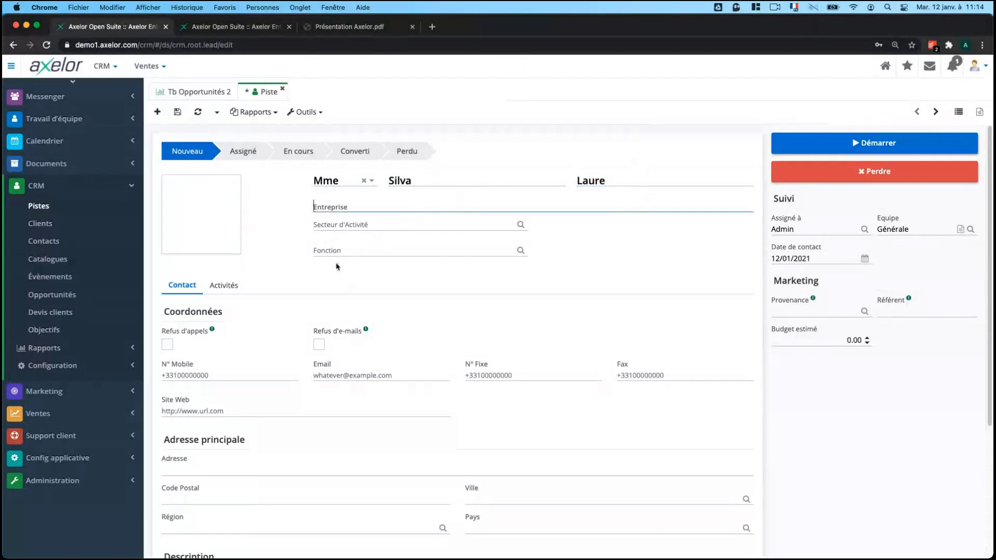
pyautogui.write('Aglaia')
pyautogui.click(357, 224)
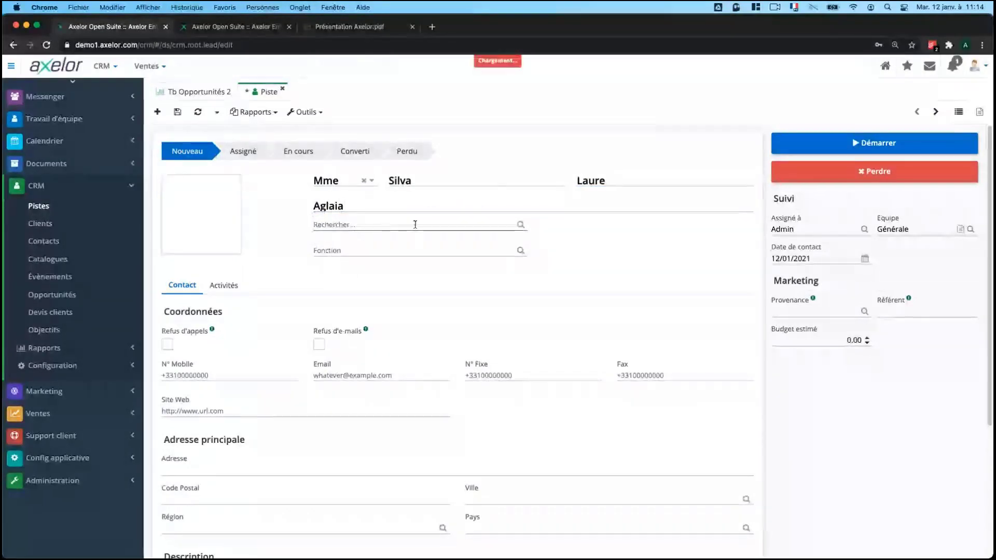
# Open the Secteurs d'Activité configuration and save a new sector named Industrie.
pyautogui.click(52, 365)
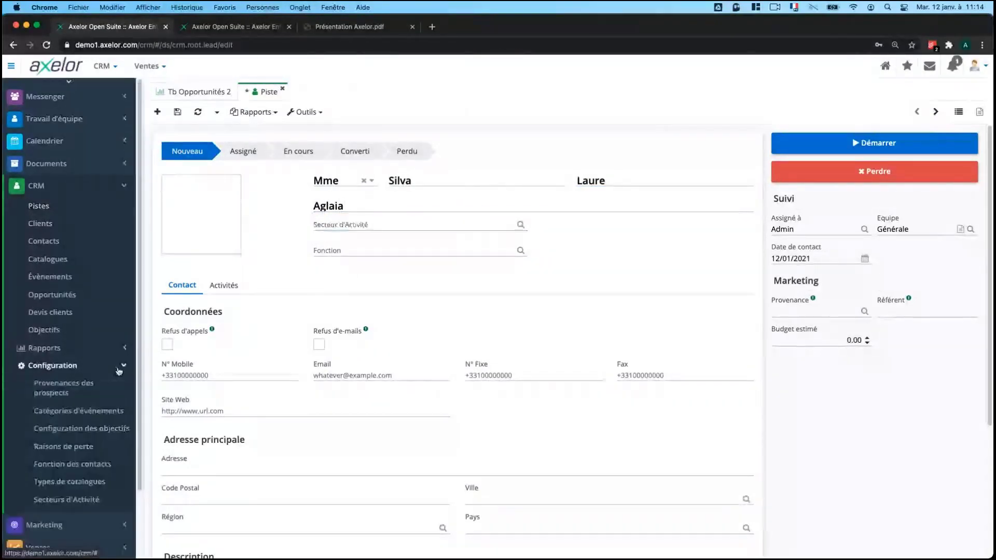
pyautogui.click(83, 501)
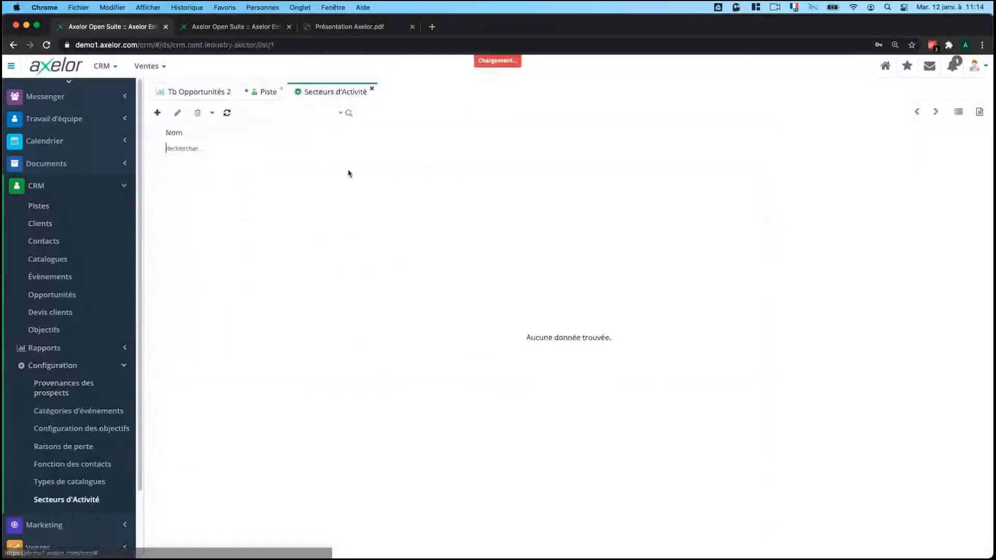
pyautogui.click(157, 112)
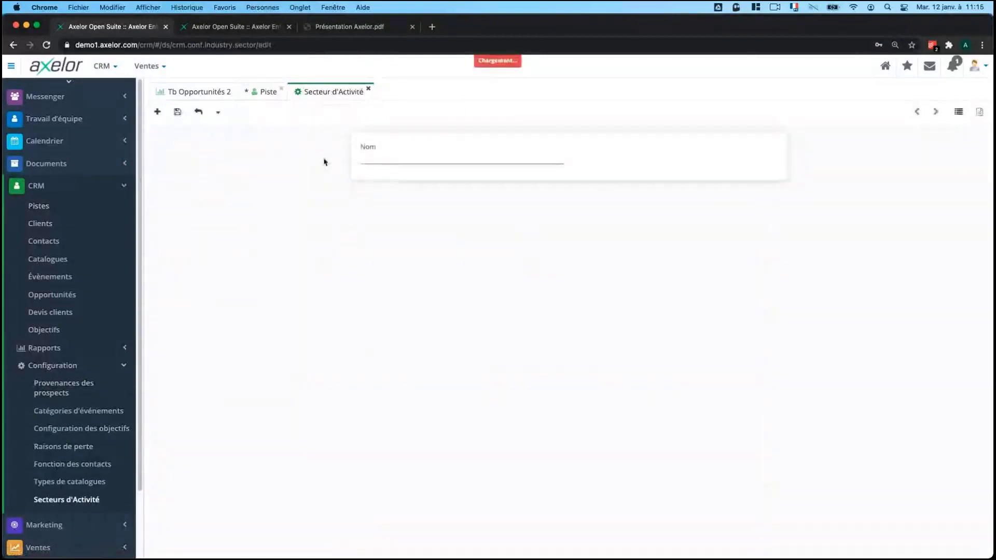
pyautogui.write('I')
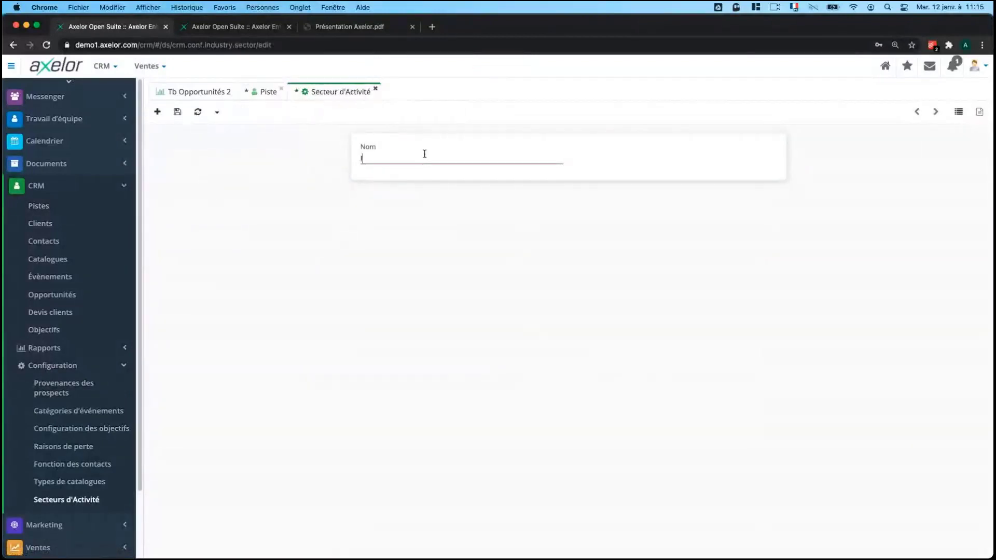
pyautogui.write('ndustrie')
pyautogui.click(177, 112)
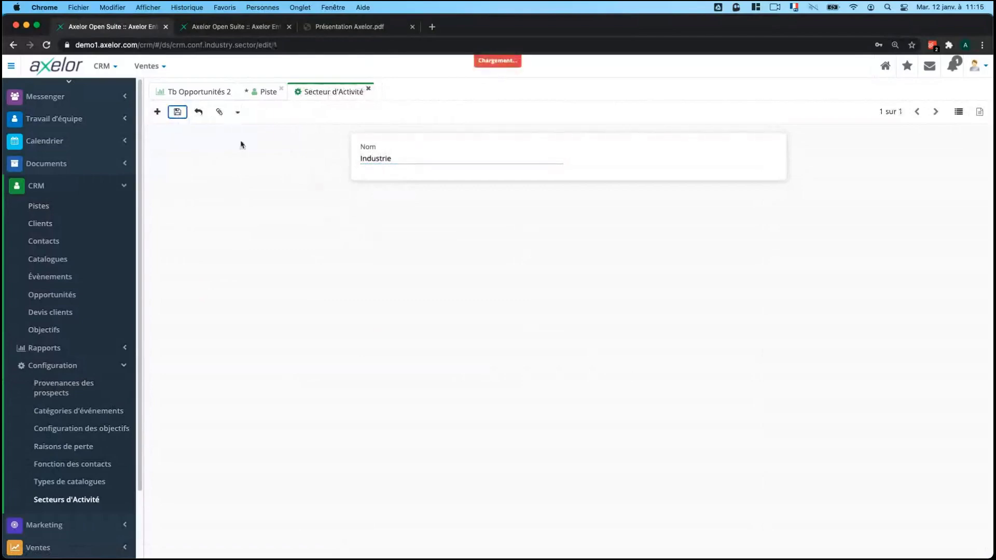
# Add and save a second business sector named Services.
pyautogui.click(157, 112)
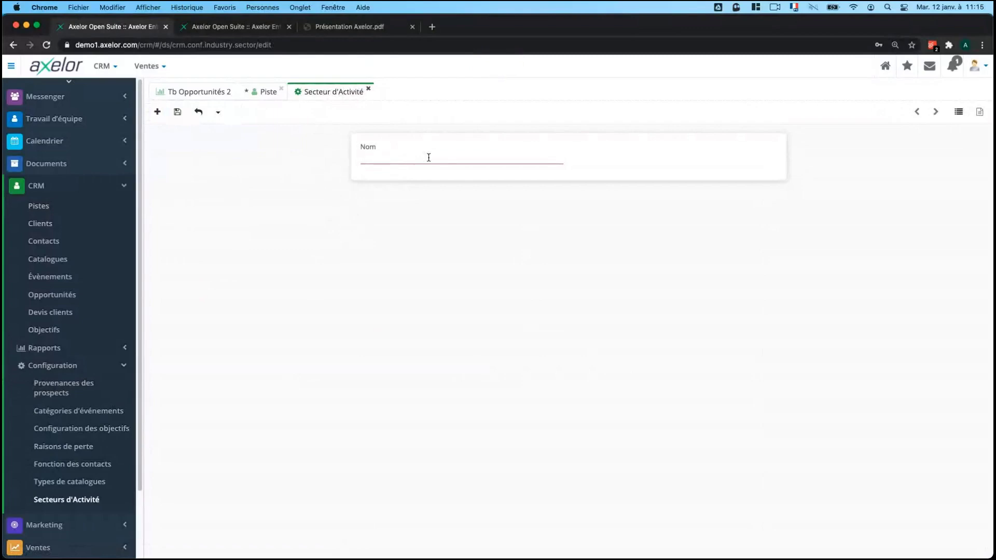
pyautogui.write('Service')
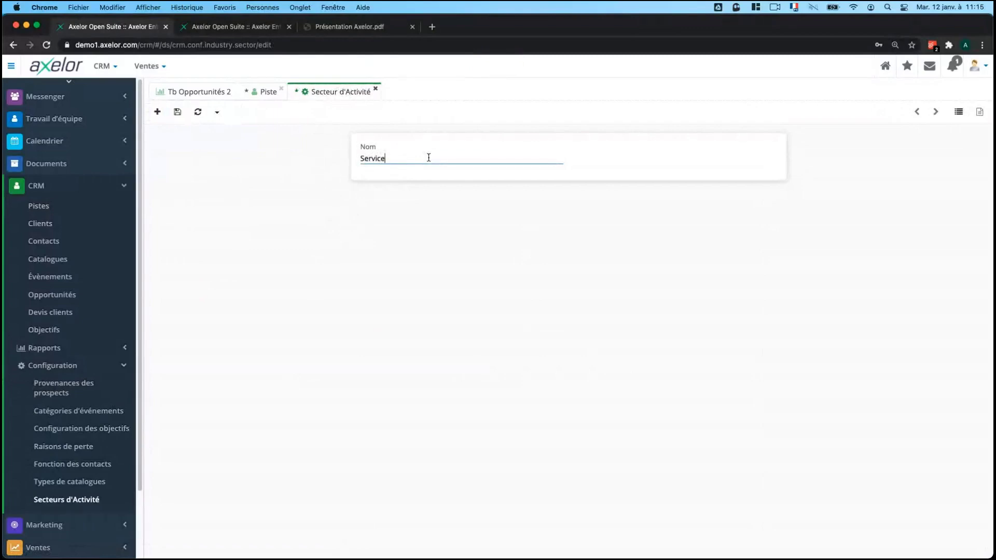
pyautogui.write('s')
pyautogui.click(177, 112)
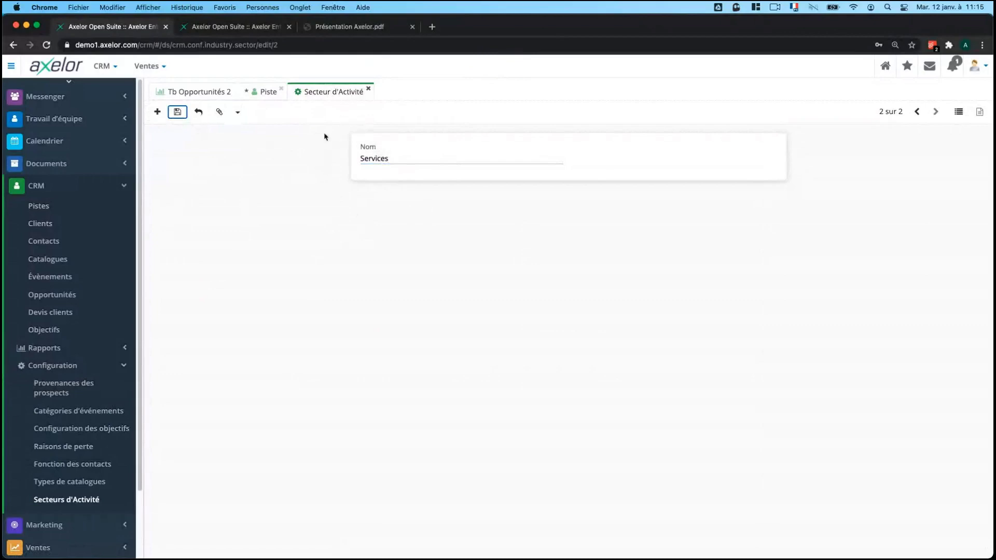
pyautogui.scroll(-1, 77, 273)
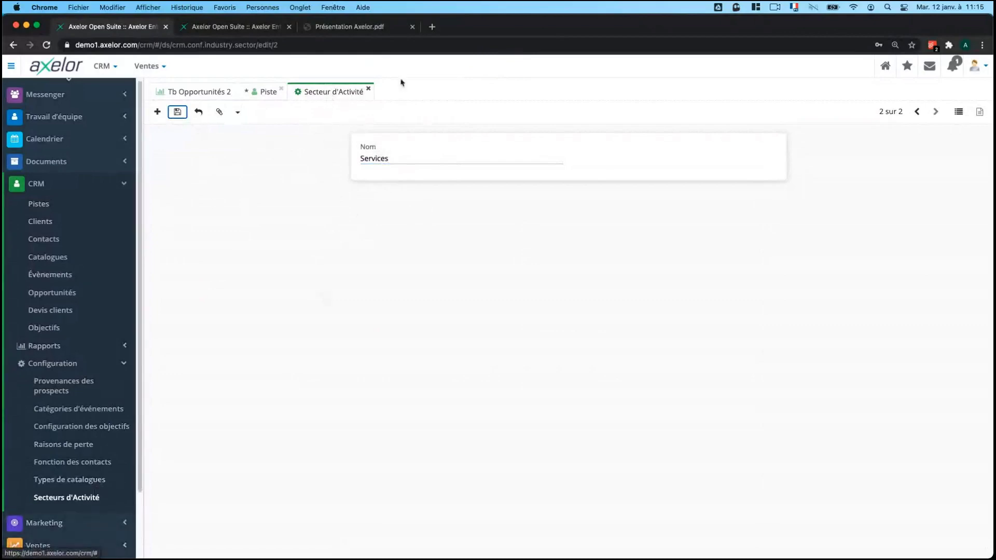
# Back on the lead, set its business sector to Services.
pyautogui.middleClick(336, 95)
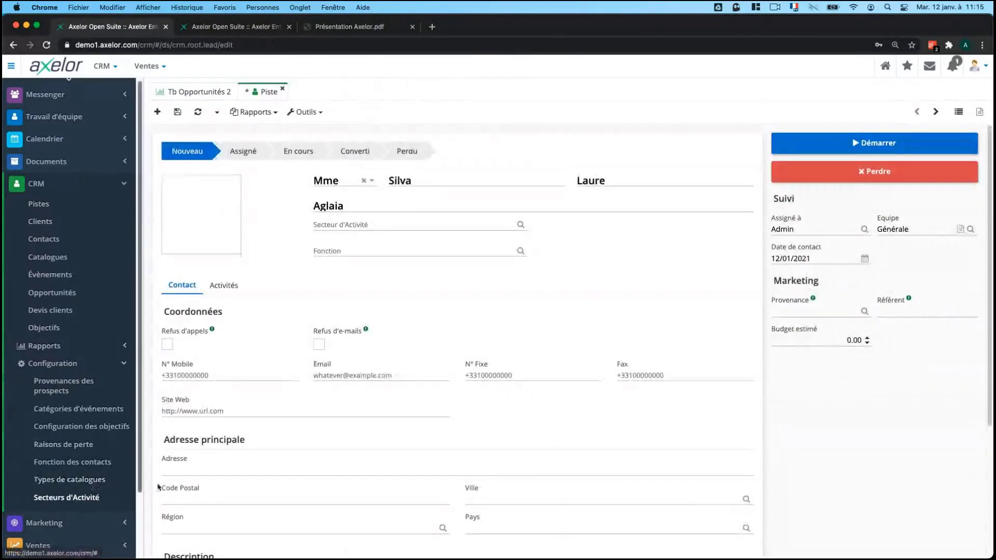
pyautogui.click(437, 225)
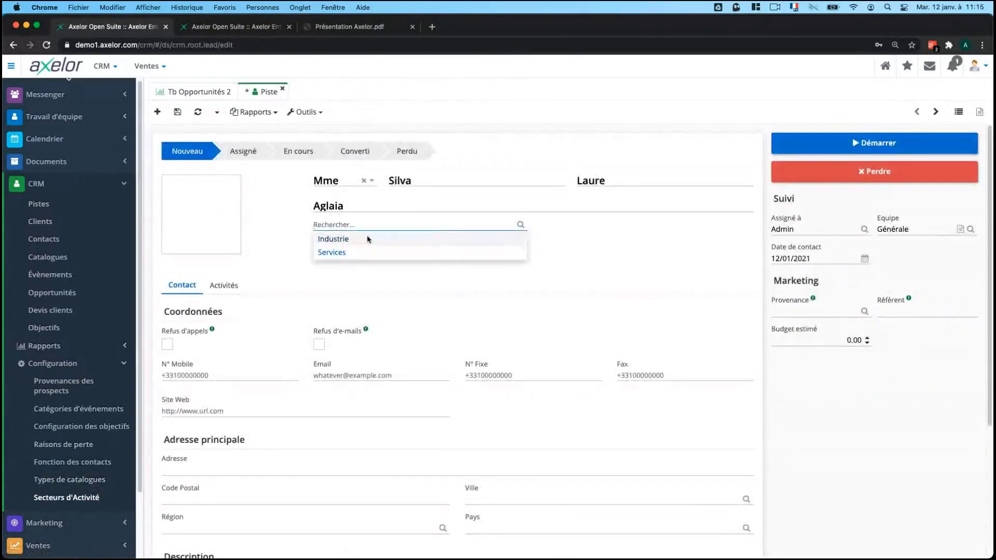
pyautogui.click(364, 251)
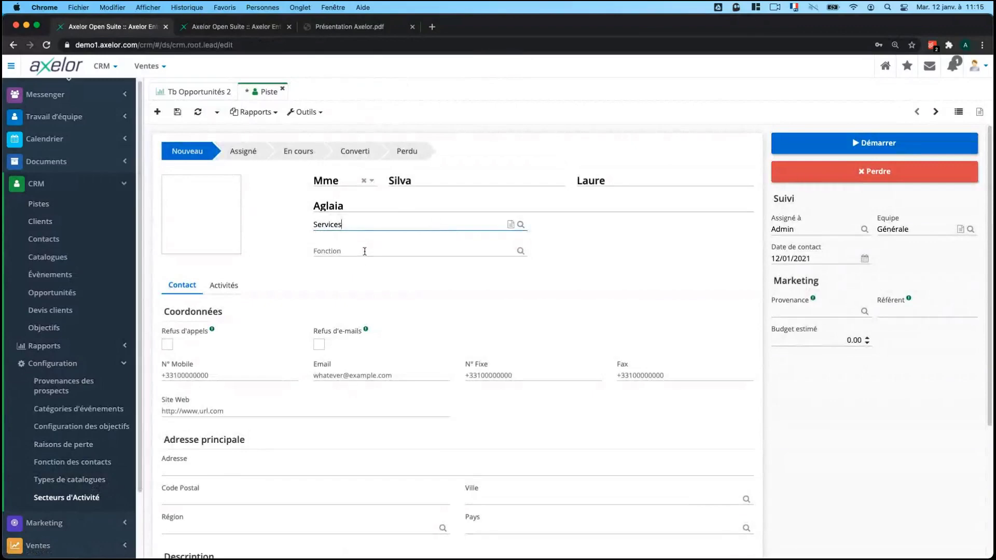
# Set the contact's function to Consultant.
pyautogui.click(364, 251)
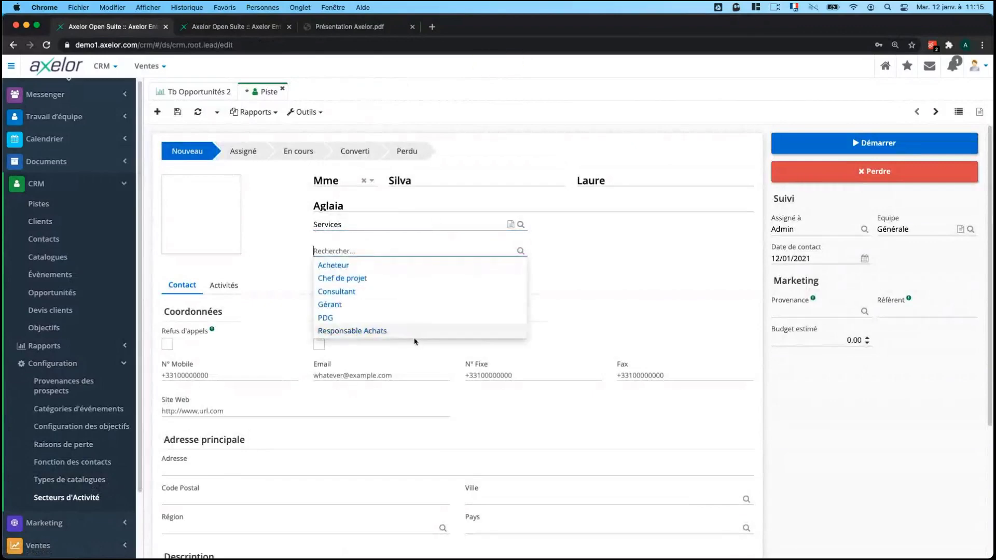
pyautogui.click(99, 462)
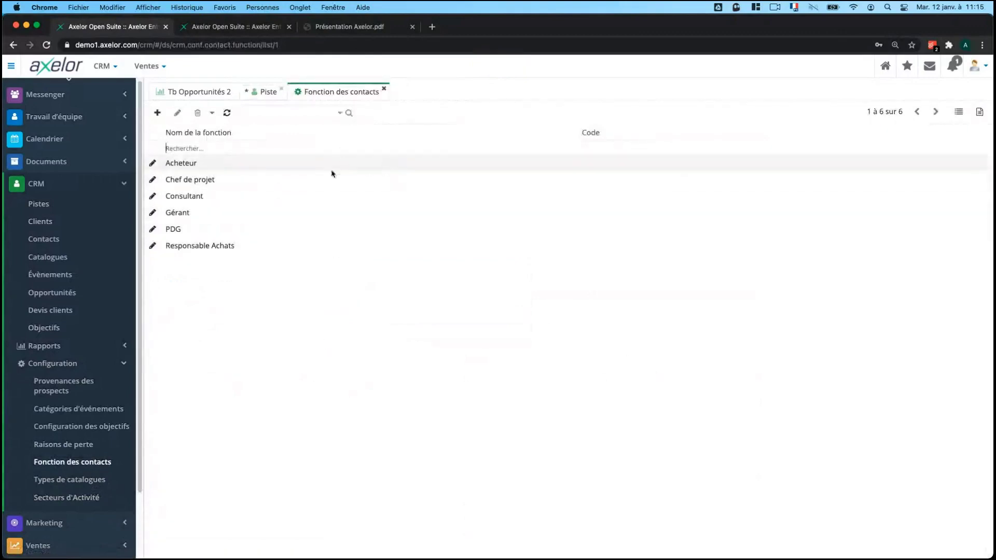
pyautogui.click(261, 92)
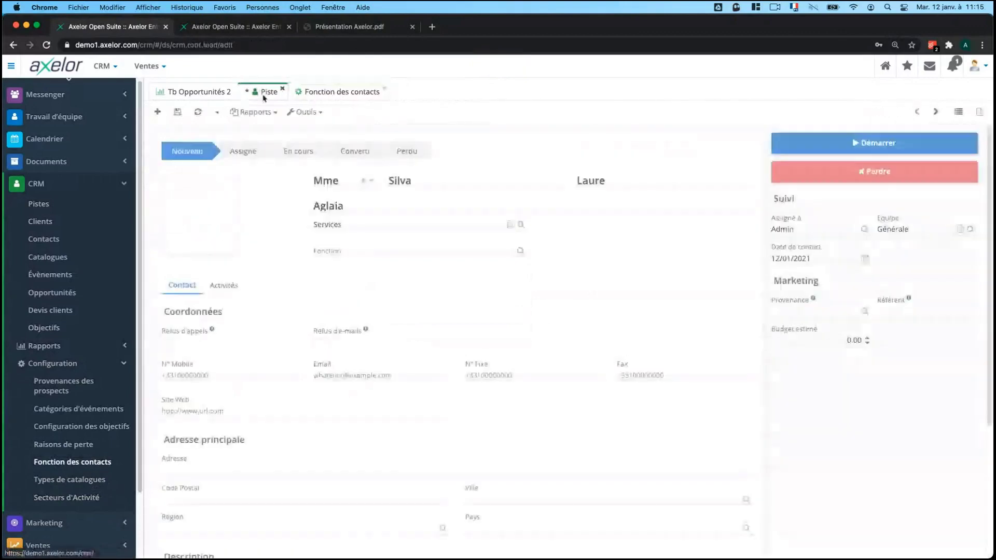
pyautogui.click(380, 251)
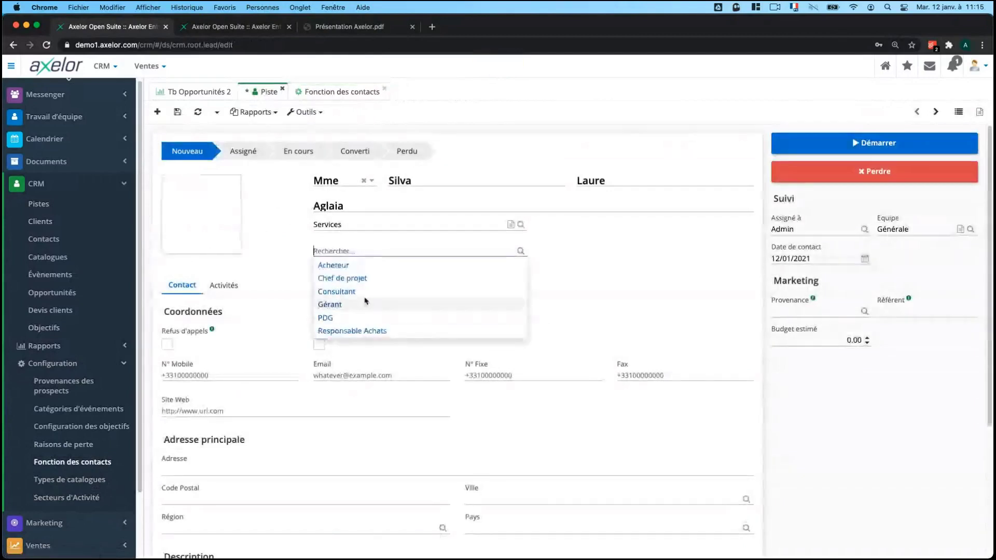
pyautogui.click(366, 291)
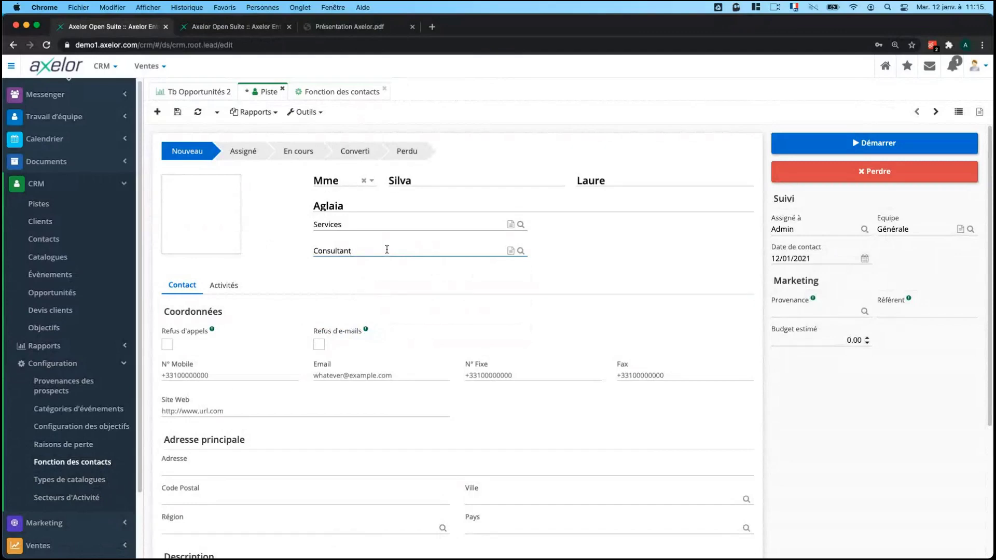
pyautogui.click(386, 249)
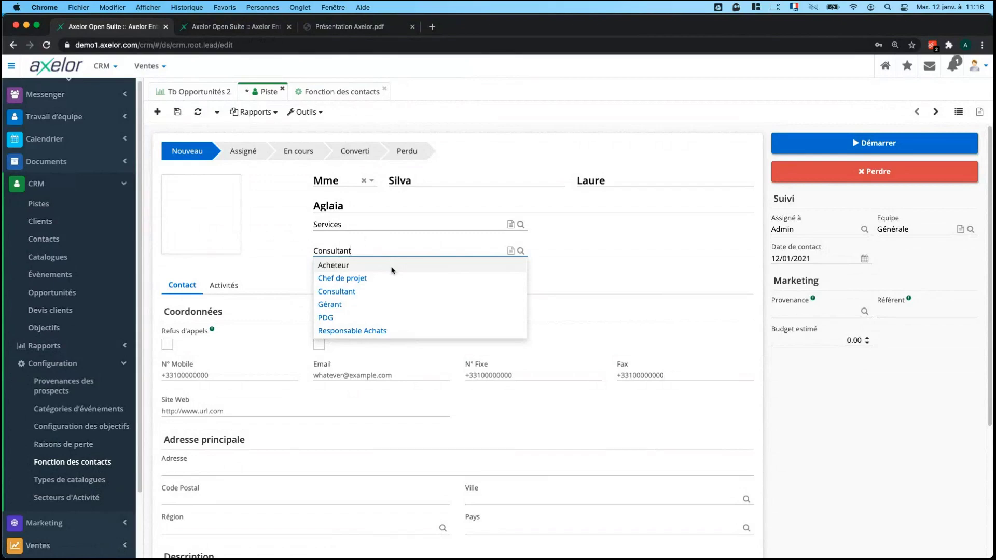
pyautogui.click(569, 261)
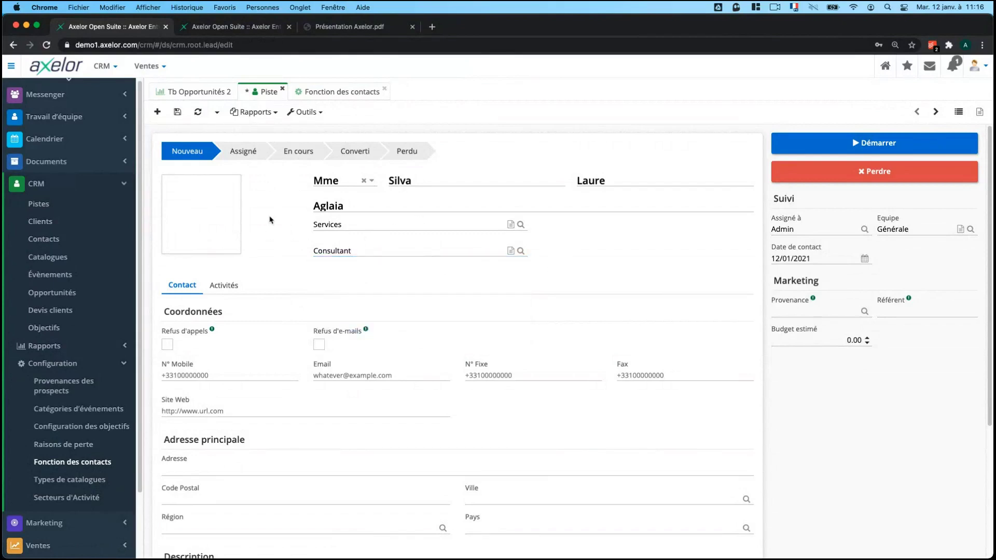
pyautogui.scroll(-1, 279, 251)
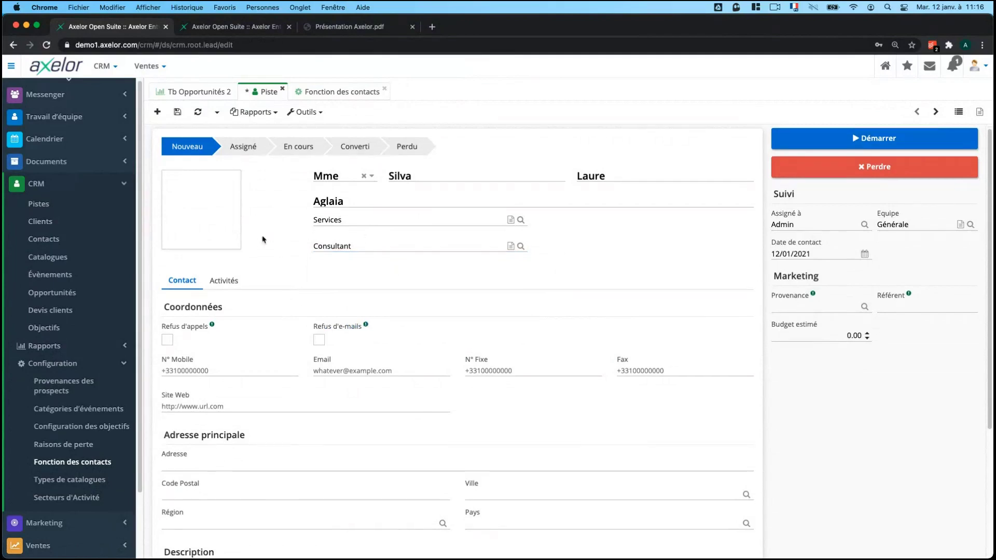
pyautogui.moveTo(209, 234)
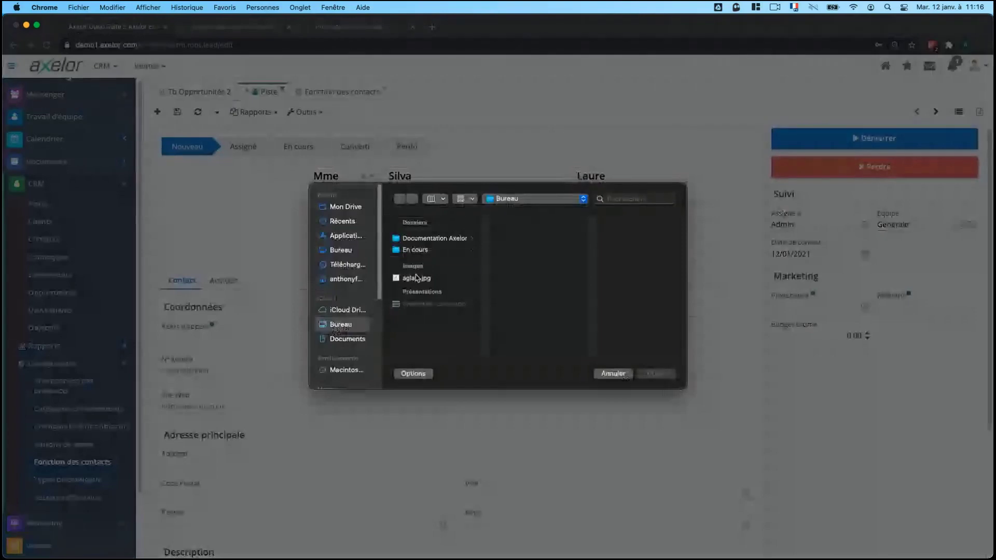
pyautogui.click(417, 278)
pyautogui.click(673, 376)
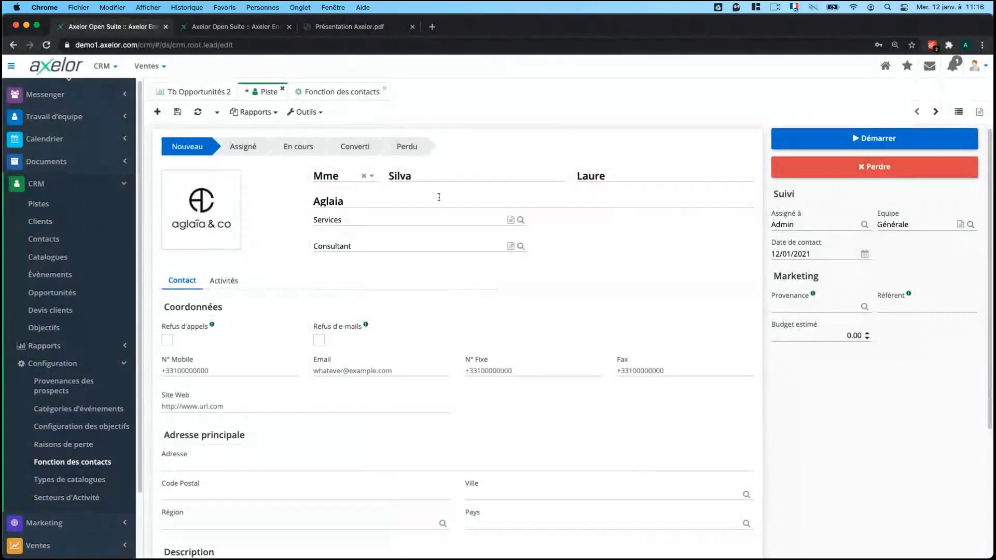
pyautogui.scroll(-1, 500, 258)
pyautogui.scroll(-2, 500, 258)
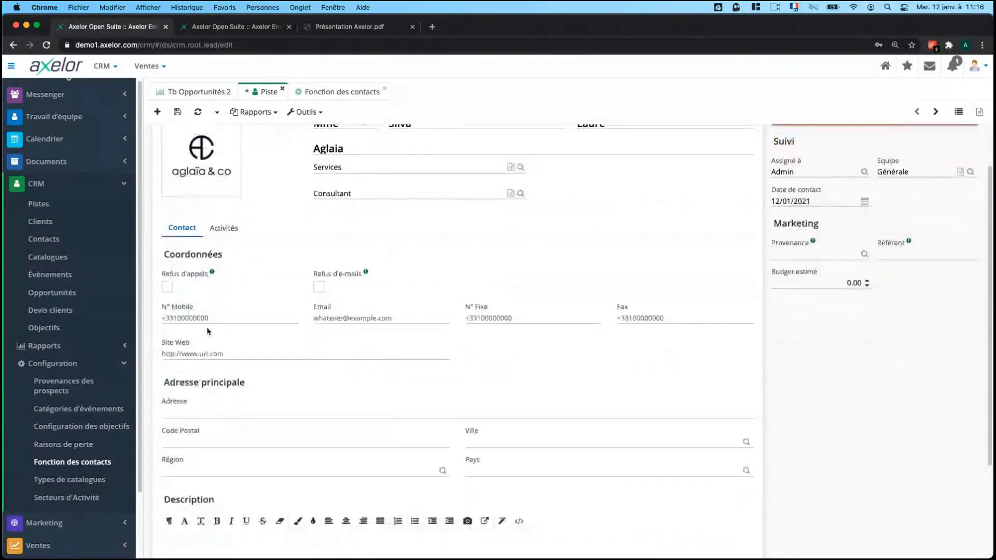
pyautogui.click(197, 316)
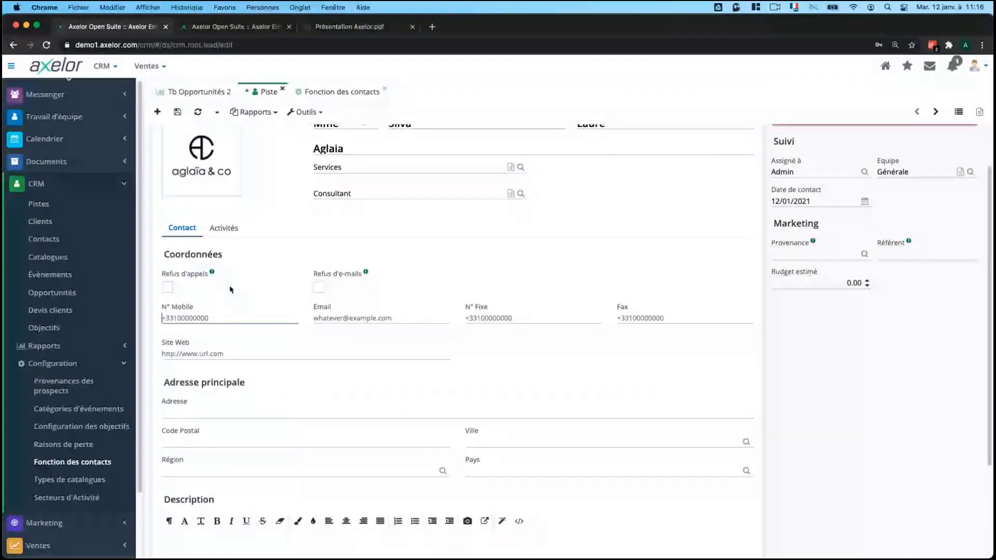
pyautogui.scroll(2, 395, 311)
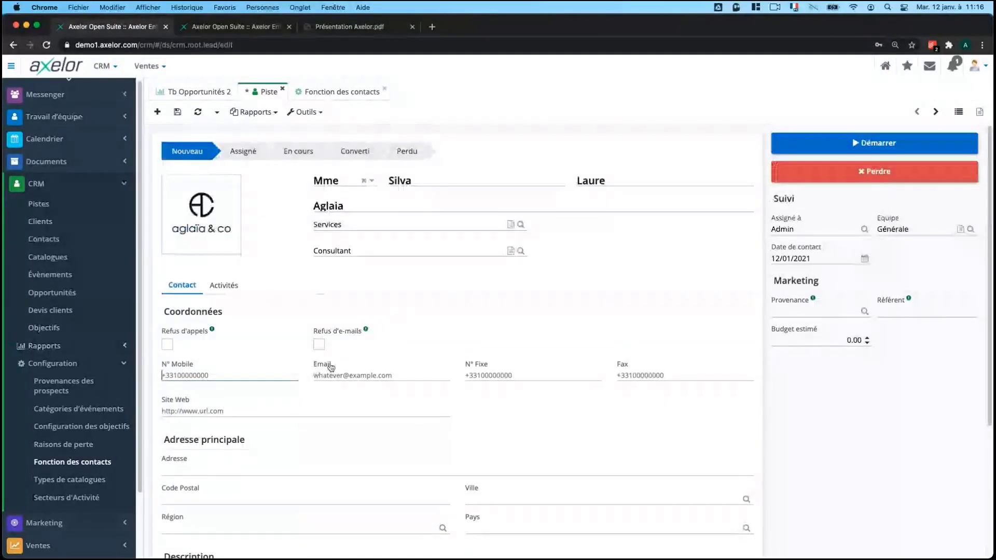
pyautogui.scroll(-1, 305, 333)
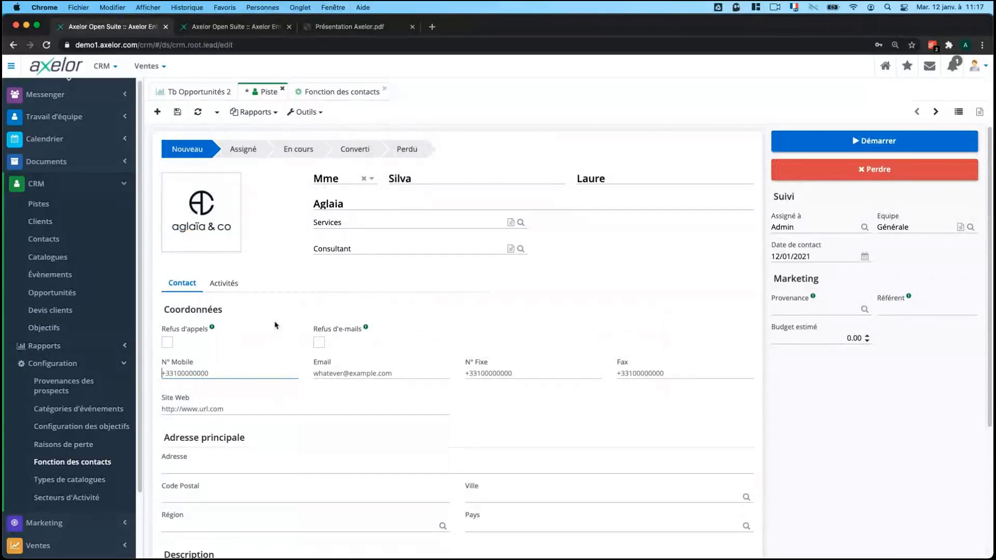
pyautogui.scroll(-3, 275, 325)
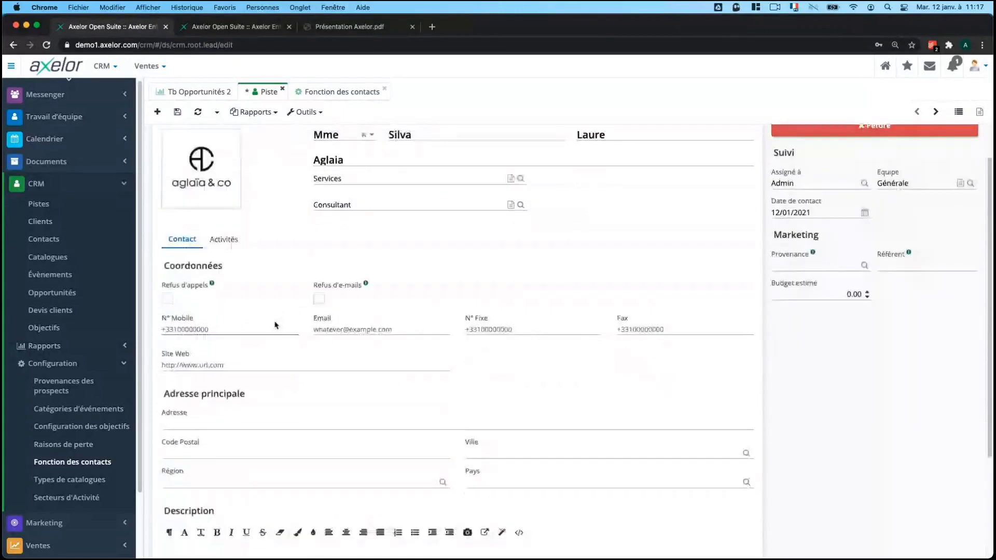
pyautogui.scroll(-3, 386, 397)
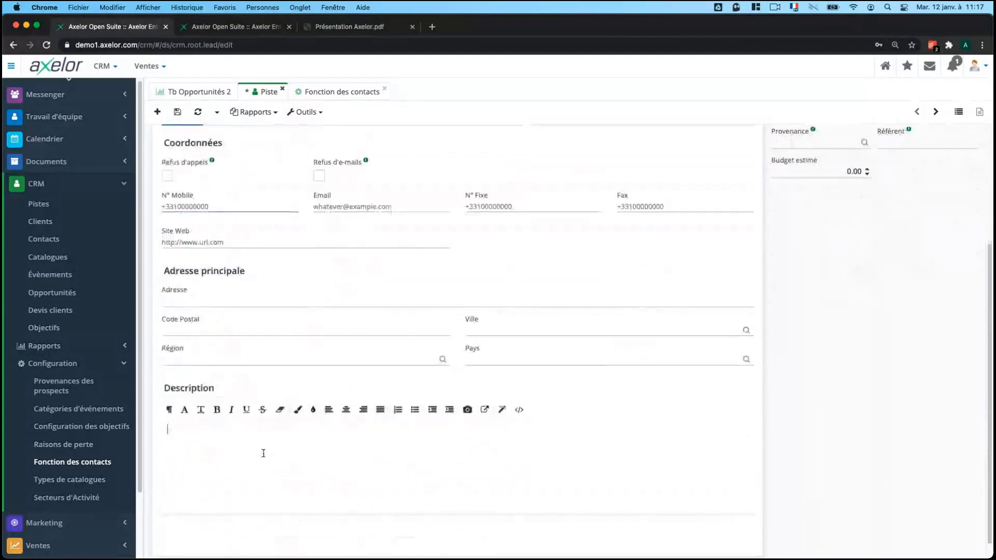
# Write 'Description rendez-vous' in the lead's Description editor and make it bold.
pyautogui.click(254, 447)
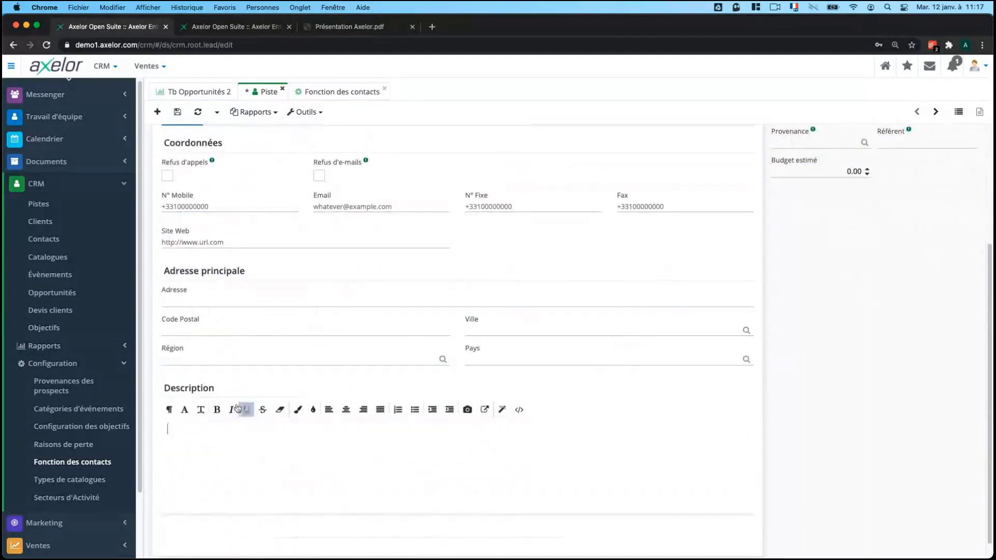
pyautogui.click(251, 445)
pyautogui.write('Descripty')
pyautogui.write('io')
pyautogui.write('n rendez-vous')
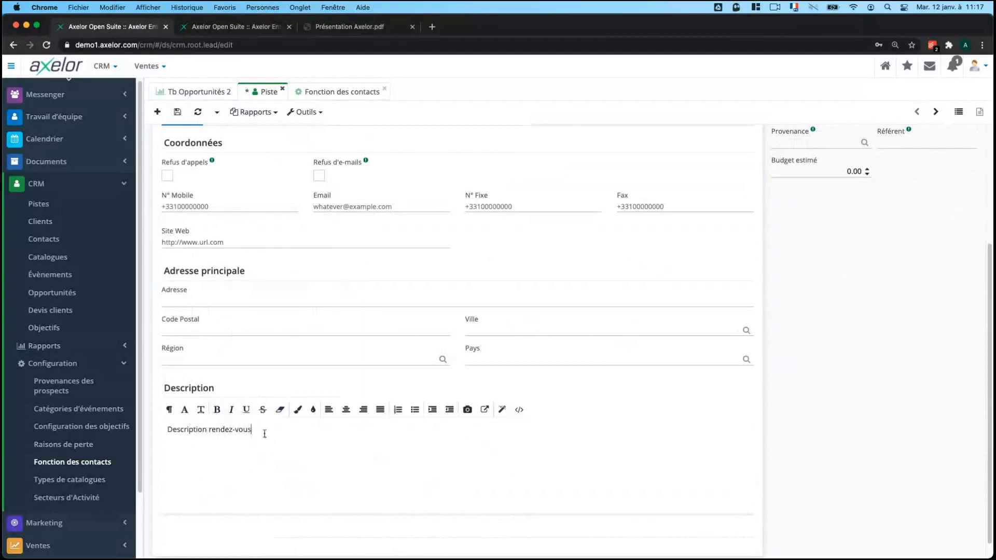
pyautogui.moveTo(252, 430); pyautogui.dragTo(167, 430)
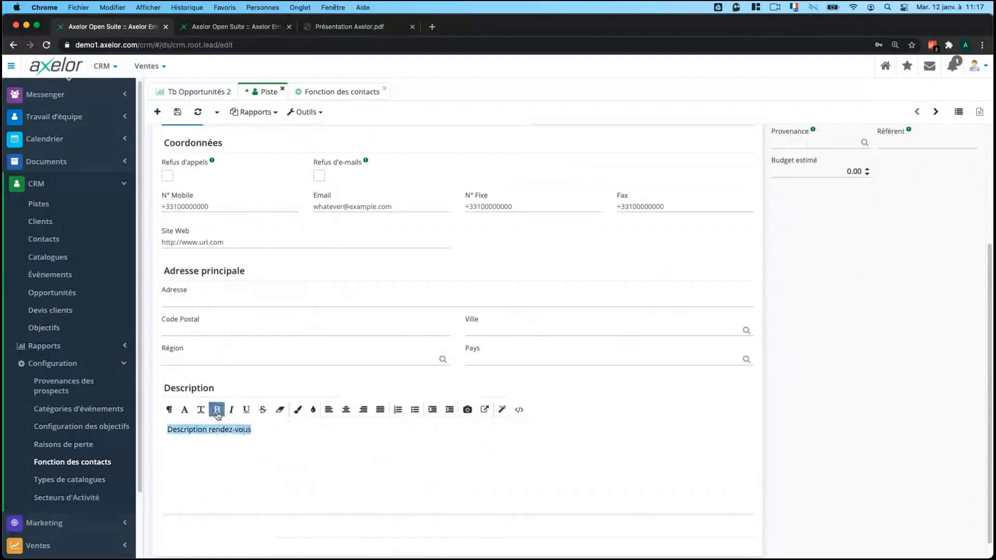
pyautogui.click(217, 413)
pyautogui.click(299, 452)
pyautogui.scroll(4, 298, 452)
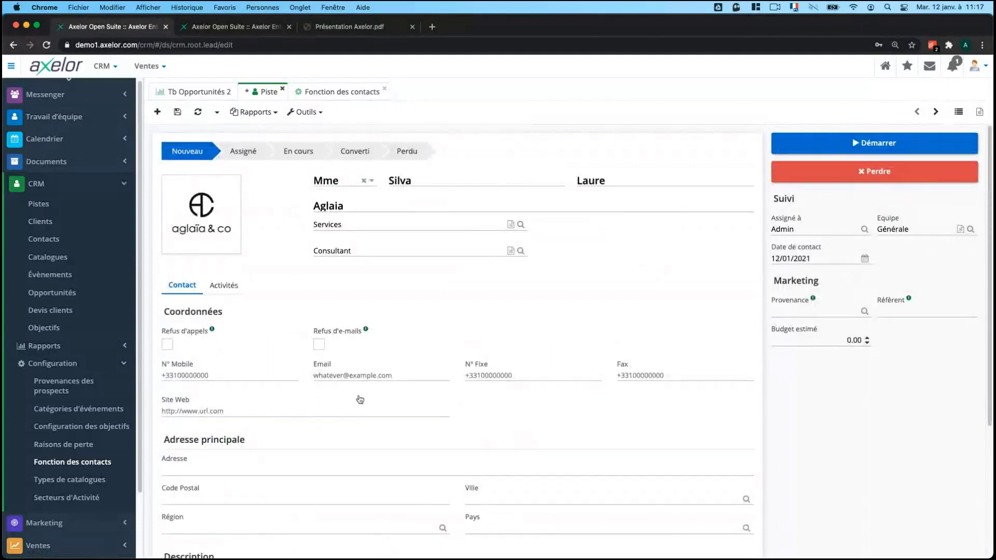
# Keep the lead assigned to Admin in team Générale, then show the Provenance choices.
pyautogui.scroll(-4, 378, 422)
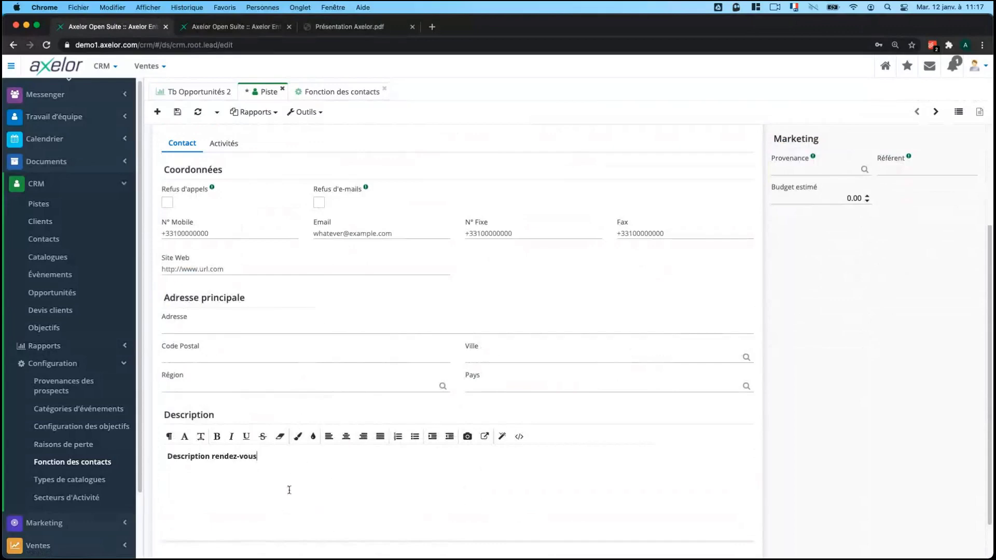
pyautogui.scroll(2, 288, 485)
pyautogui.scroll(2, 290, 490)
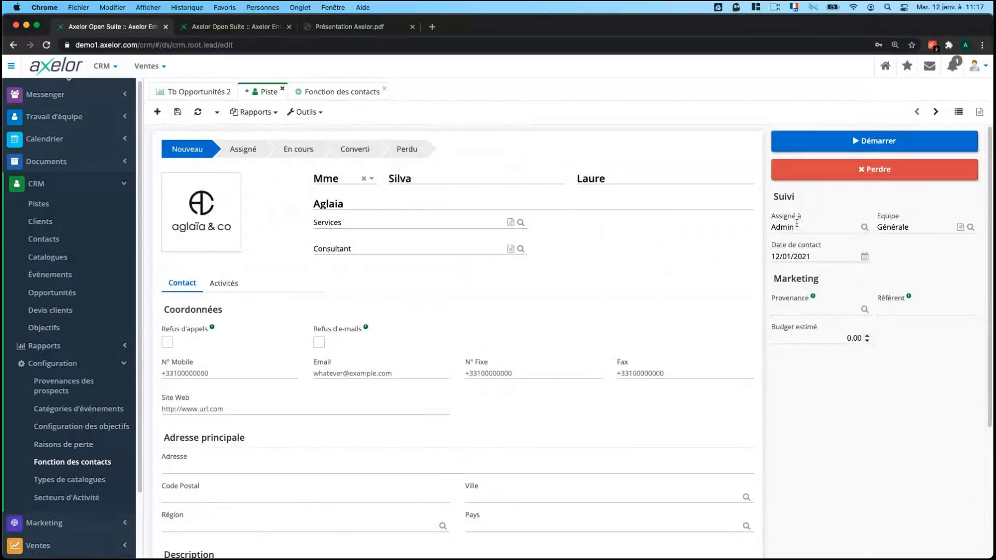
pyautogui.click(802, 224)
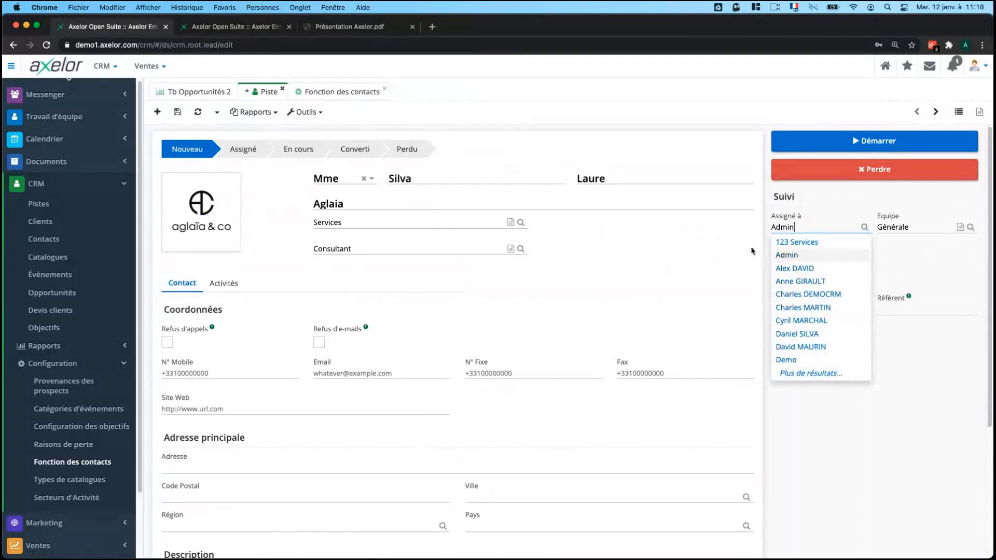
pyautogui.click(751, 251)
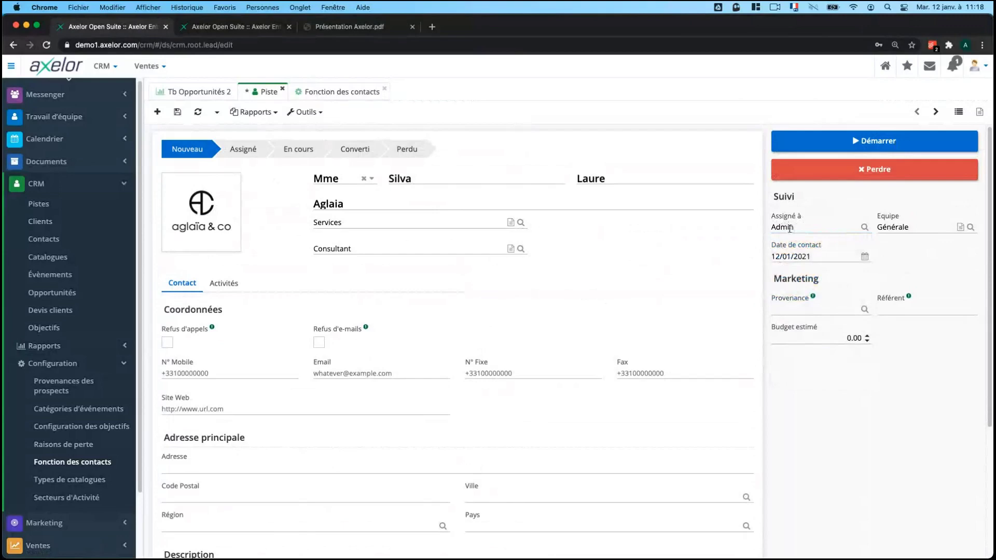
pyautogui.click(934, 228)
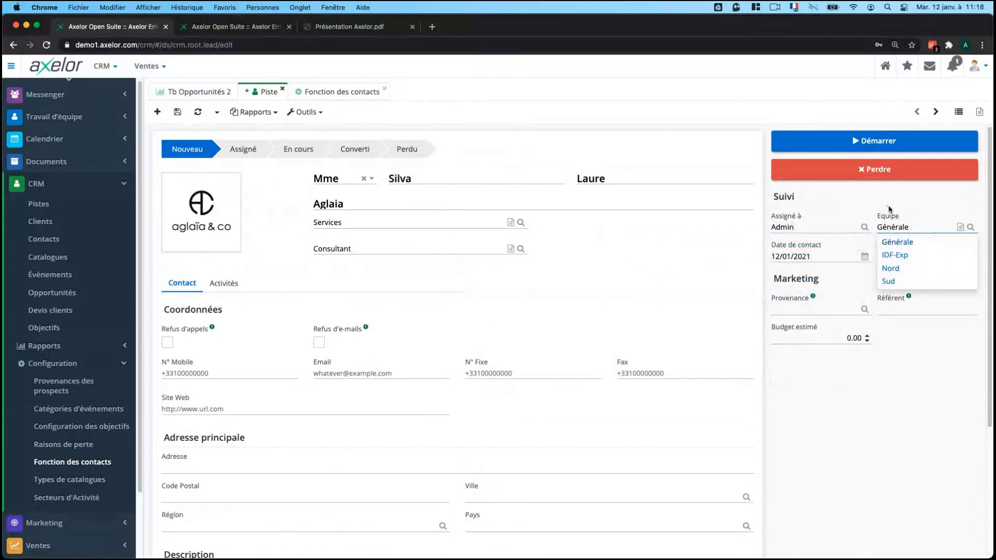
pyautogui.click(868, 481)
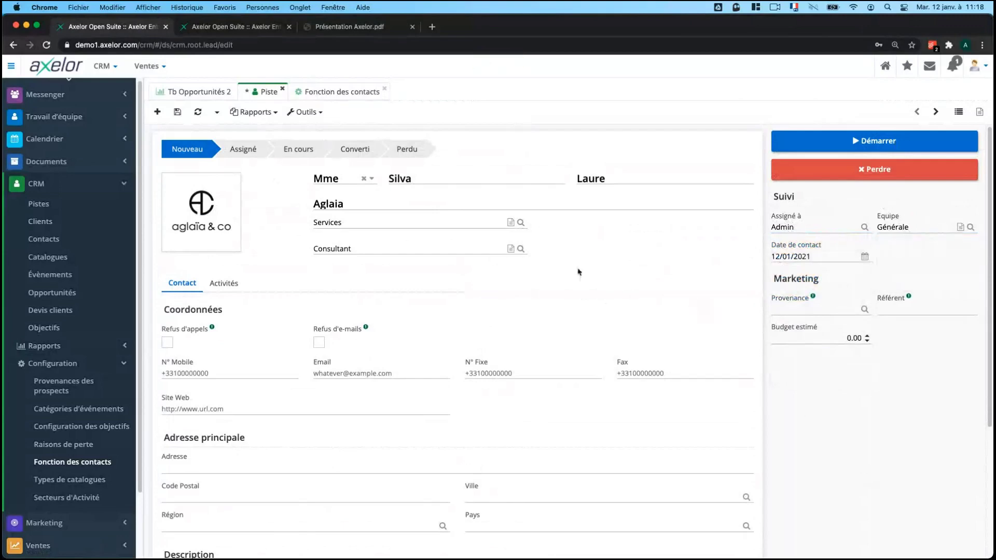
pyautogui.click(795, 312)
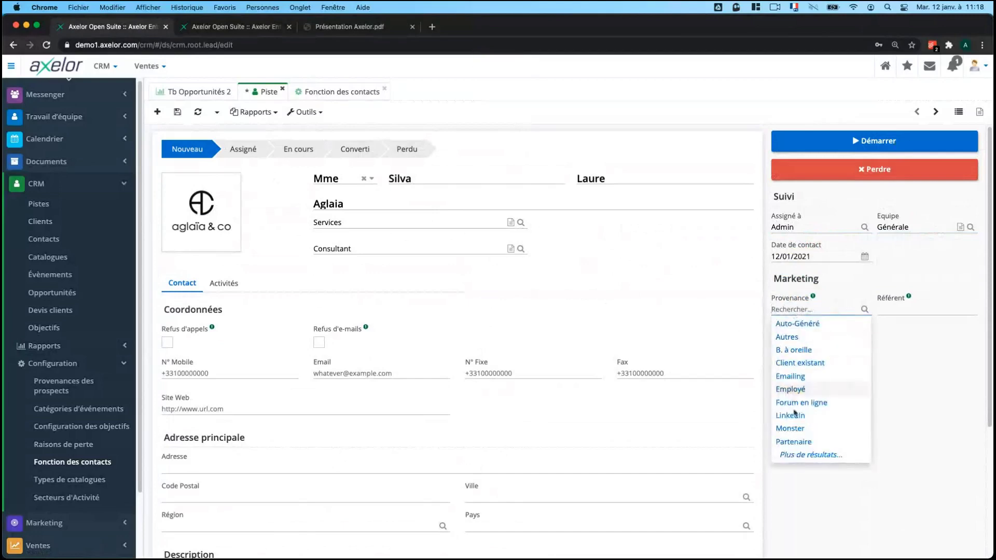
# Choose Website as the lead's Provenance from the full list of sources.
pyautogui.click(805, 454)
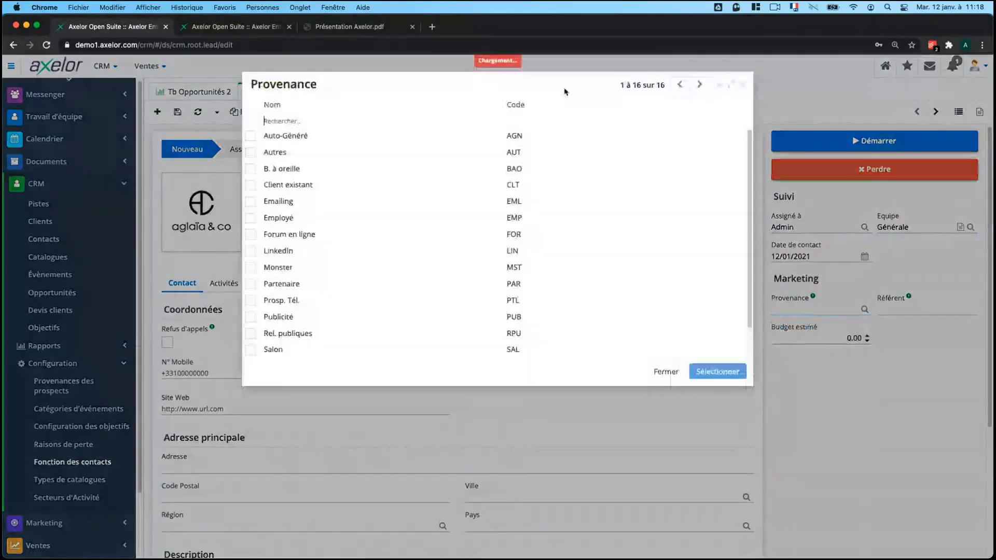
pyautogui.scroll(-2, 394, 215)
pyautogui.scroll(2, 326, 276)
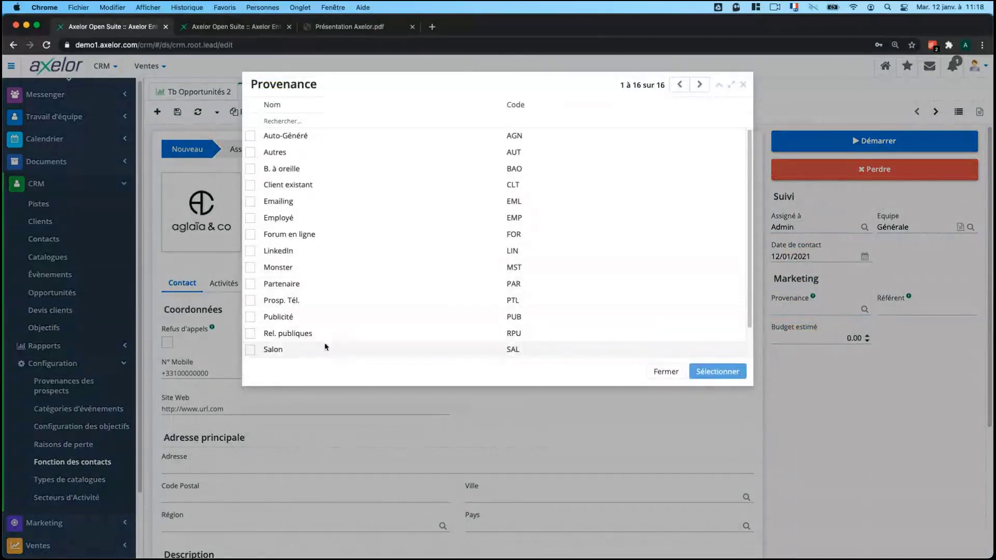
pyautogui.scroll(-2, 331, 311)
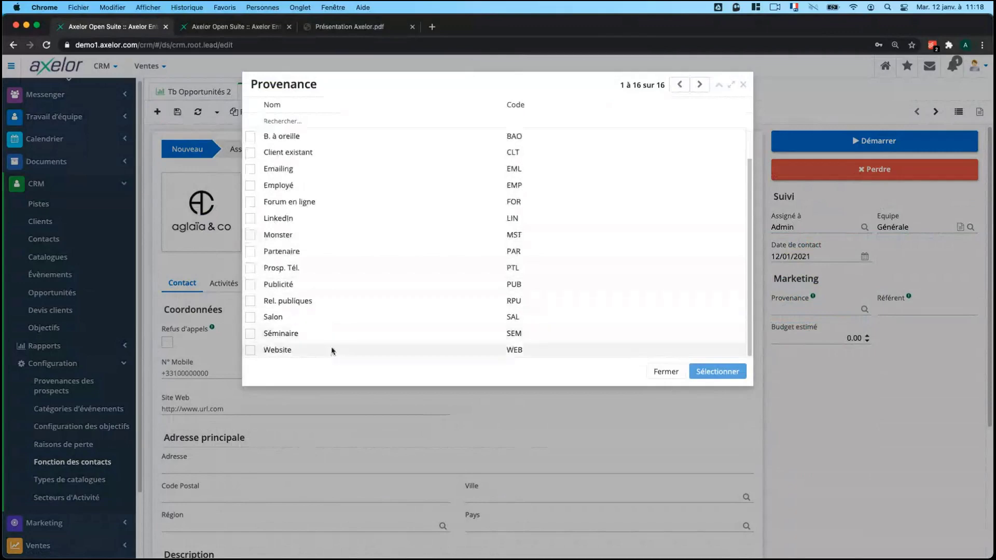
pyautogui.click(250, 351)
pyautogui.scroll(2, 415, 270)
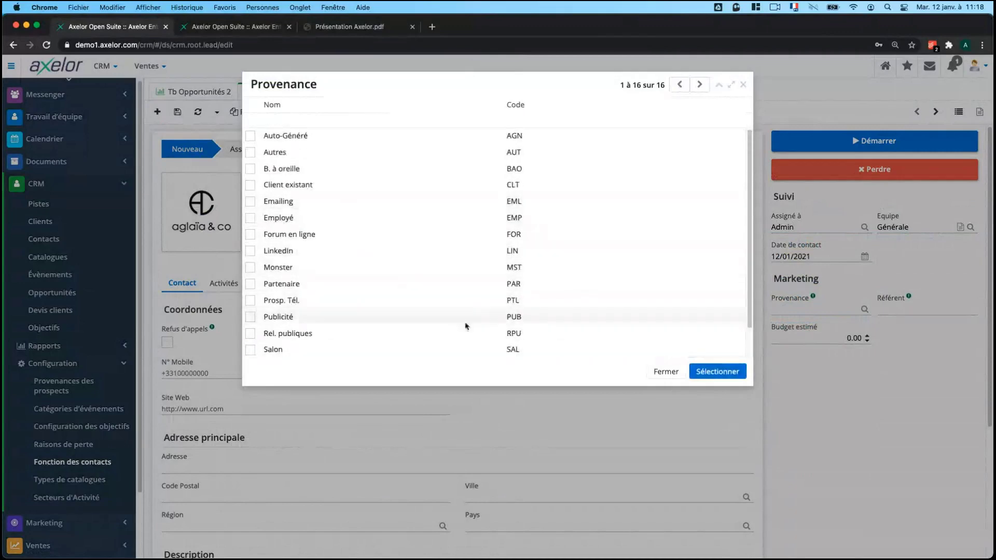
pyautogui.click(715, 371)
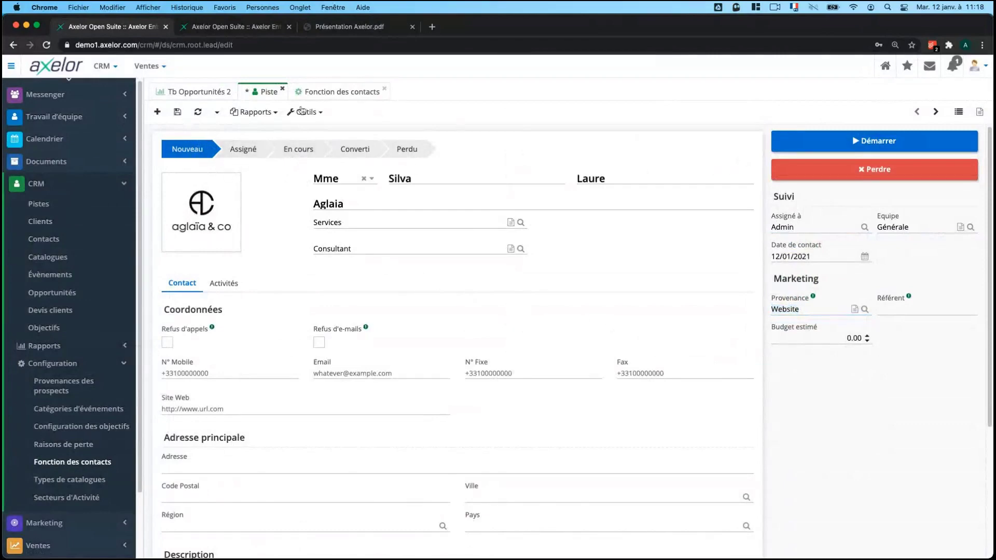
# Save the Aglaia lead, start it to status En cours, and return to the Pistes list.
pyautogui.click(177, 111)
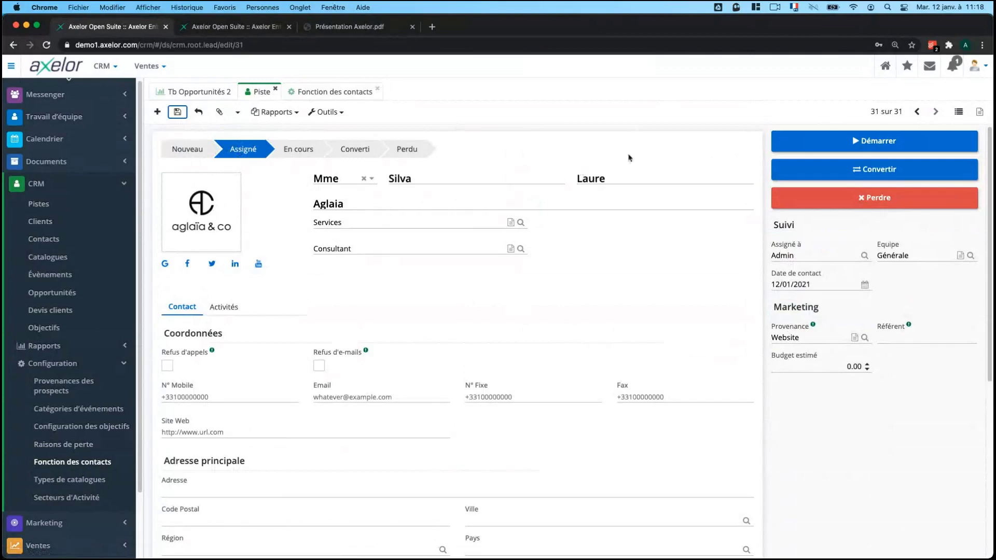
pyautogui.click(829, 143)
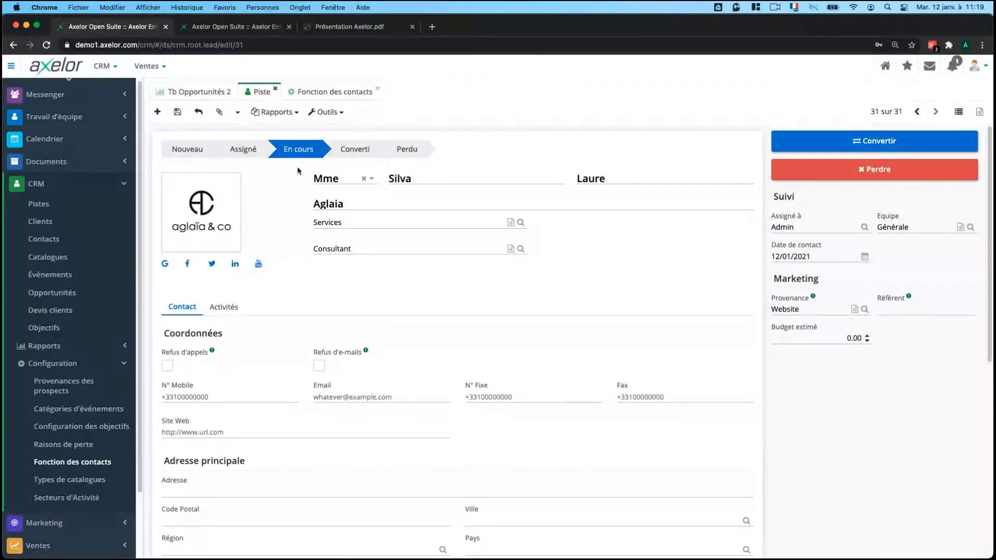
pyautogui.click(965, 111)
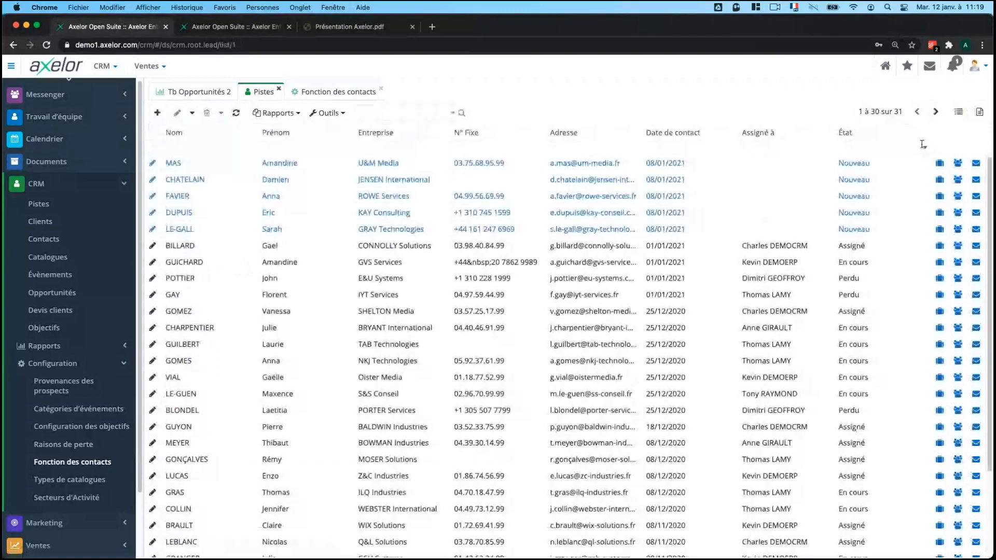
# Filter leads to État En cours, group them by Assigné à, and open the Aglaia lead.
pyautogui.click(922, 145)
pyautogui.click(852, 190)
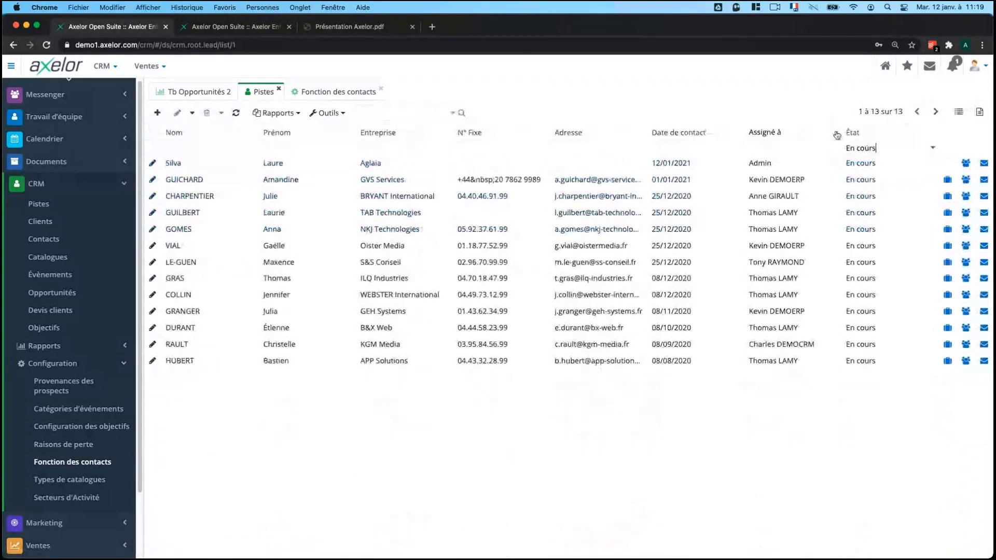
pyautogui.click(836, 134)
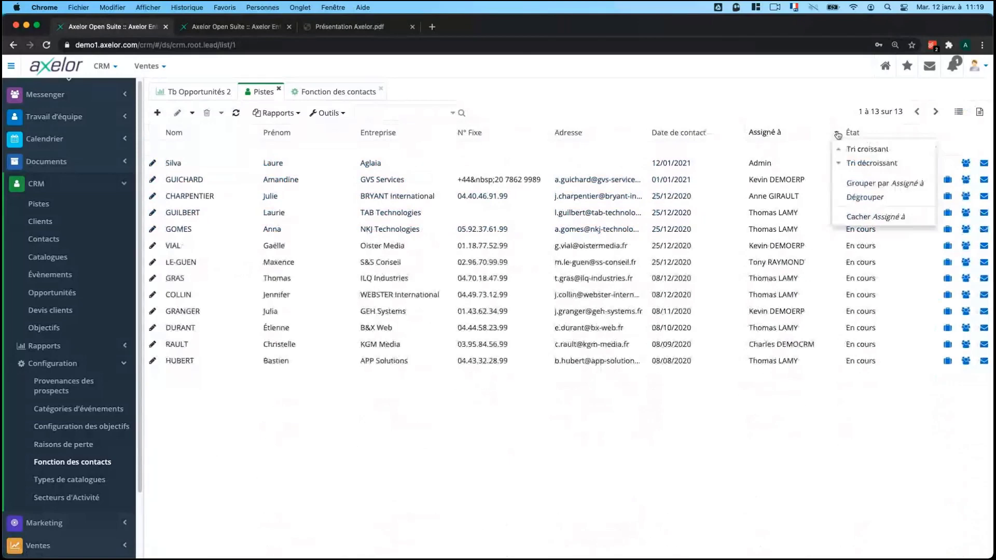
pyautogui.click(875, 184)
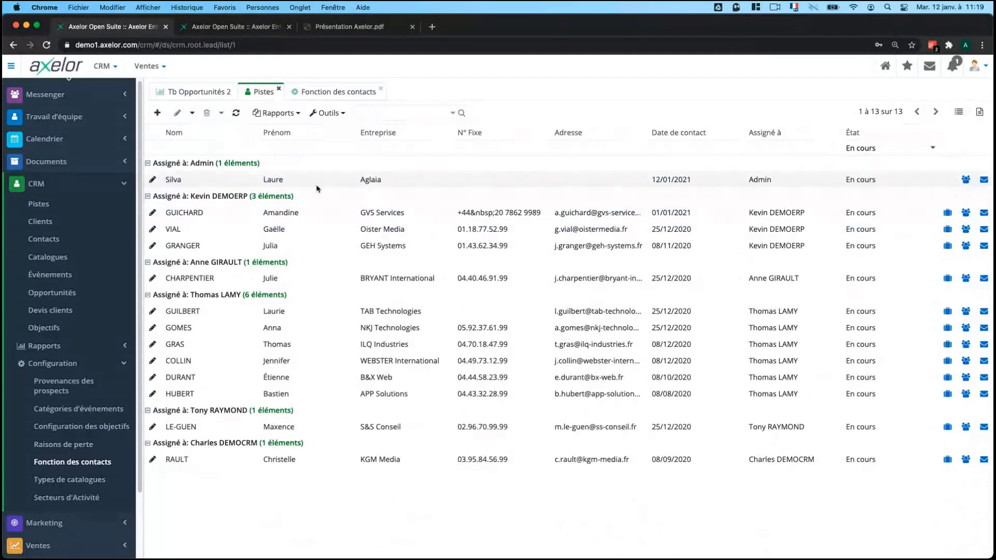
pyautogui.click(231, 182)
pyautogui.doubleClick(231, 182)
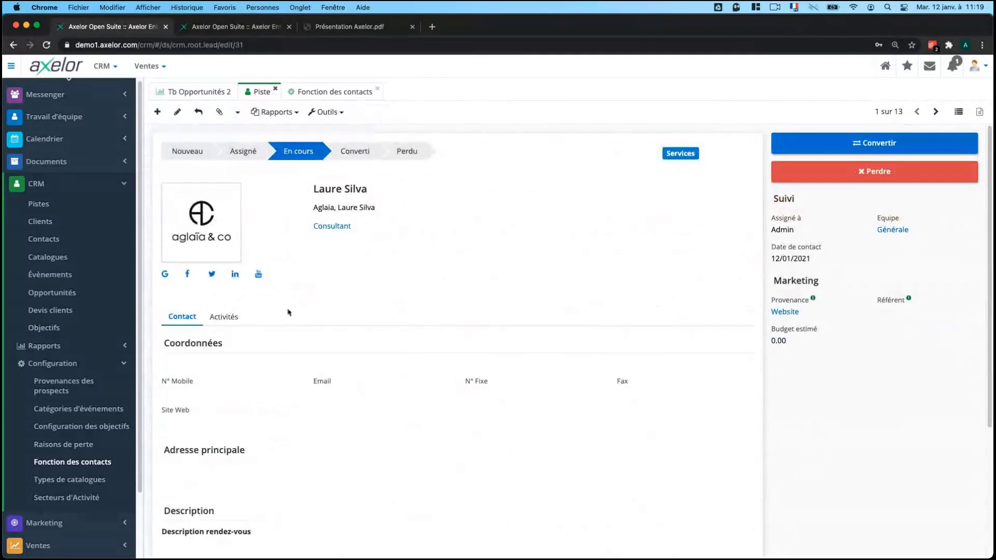
# Start a new event for the Aglaia lead as an Appel with status Planifié.
pyautogui.click(224, 317)
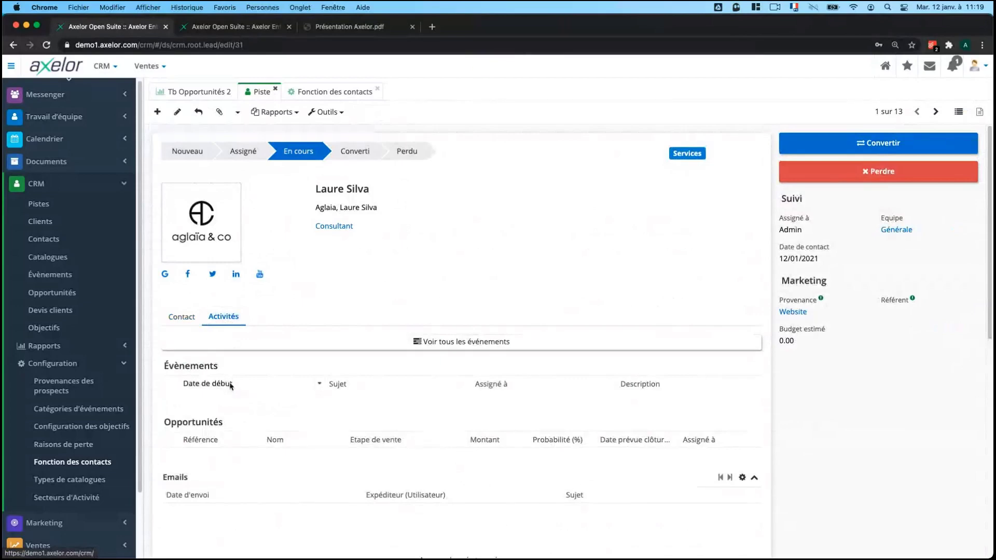
pyautogui.click(340, 114)
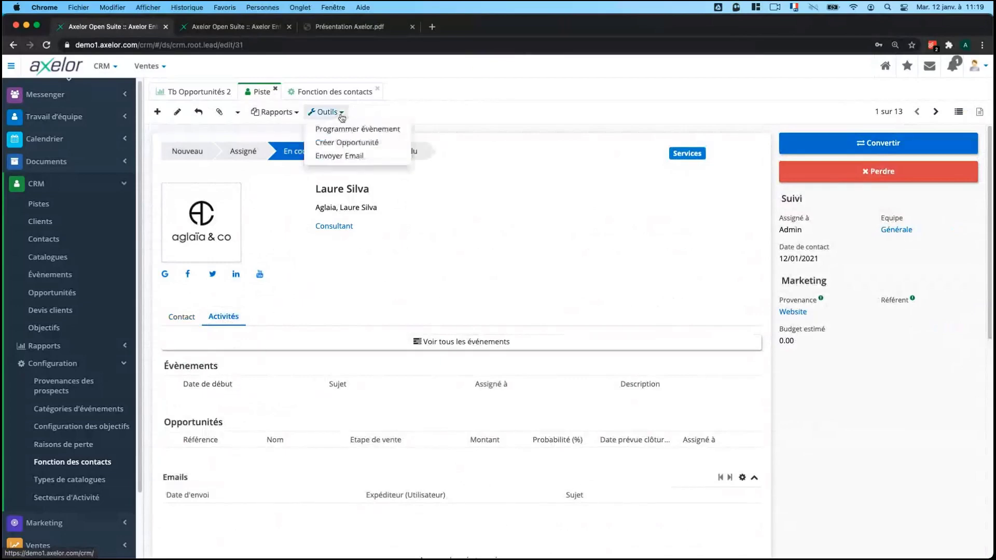
pyautogui.click(351, 130)
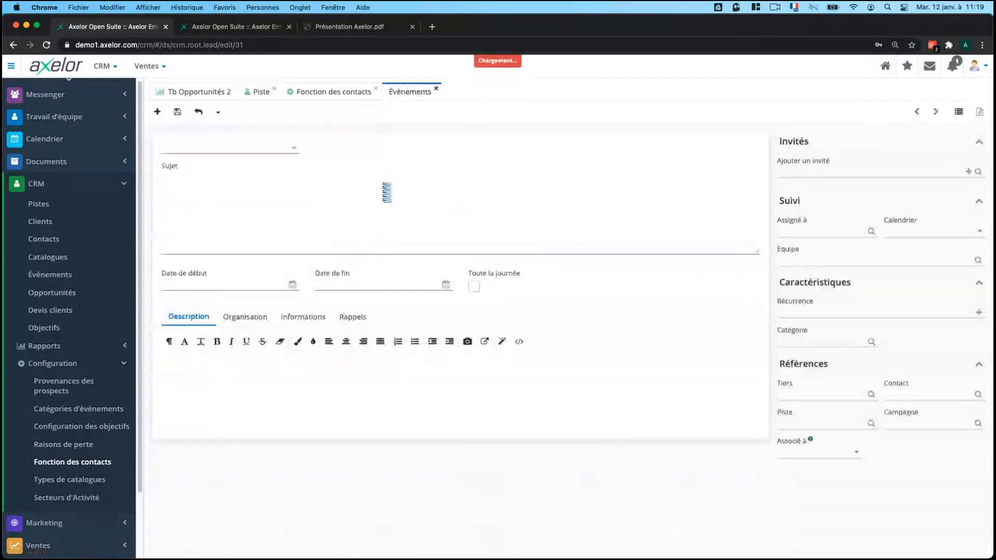
pyautogui.click(212, 150)
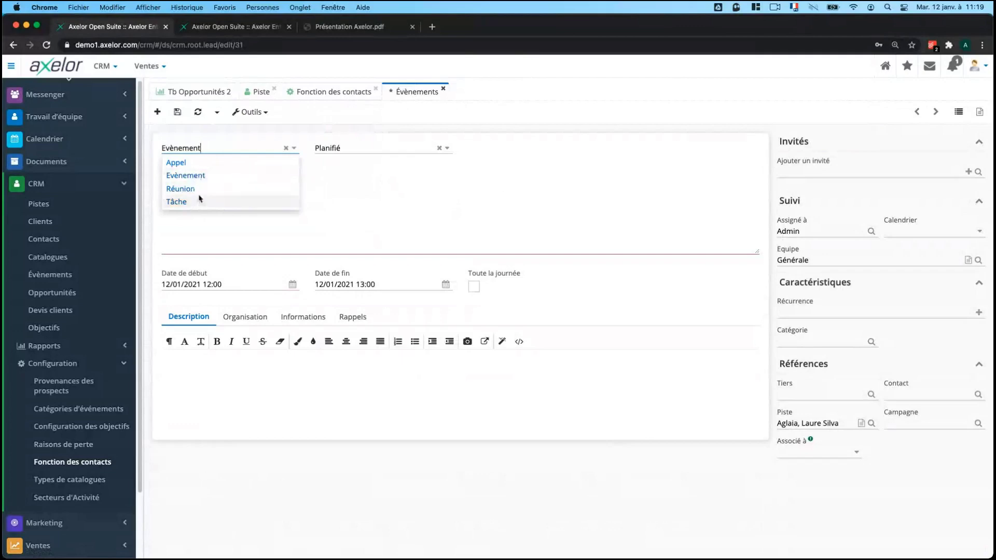
pyautogui.click(200, 163)
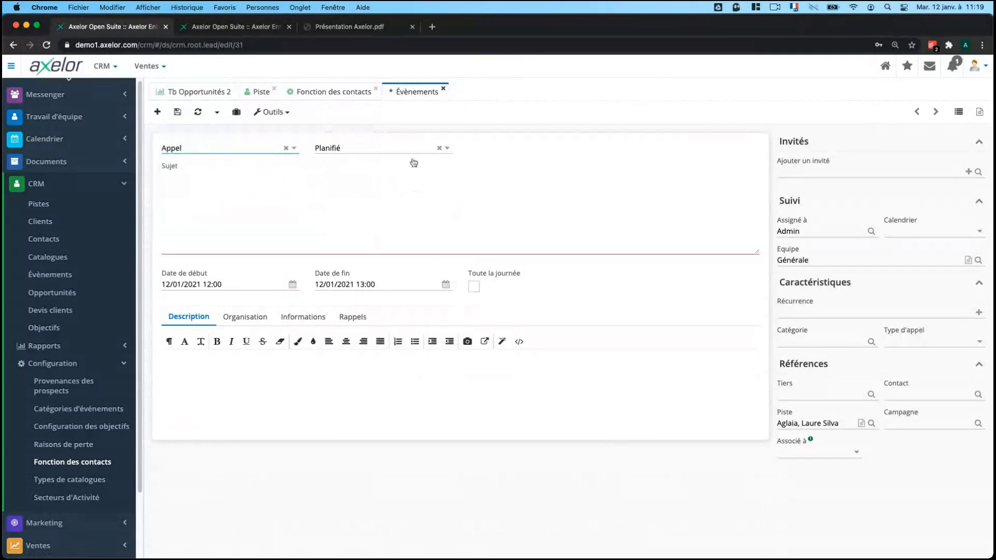
pyautogui.click(393, 149)
pyautogui.click(380, 160)
# Title the call 'Appel de qualification' with no invitees and save it.
pyautogui.write('A')
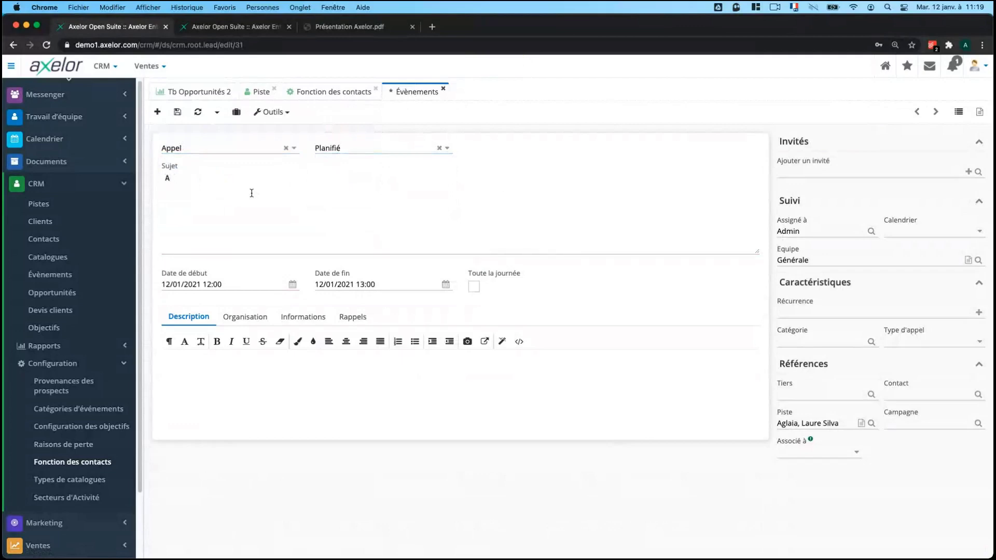
pyautogui.write('oppel de qyaualification')
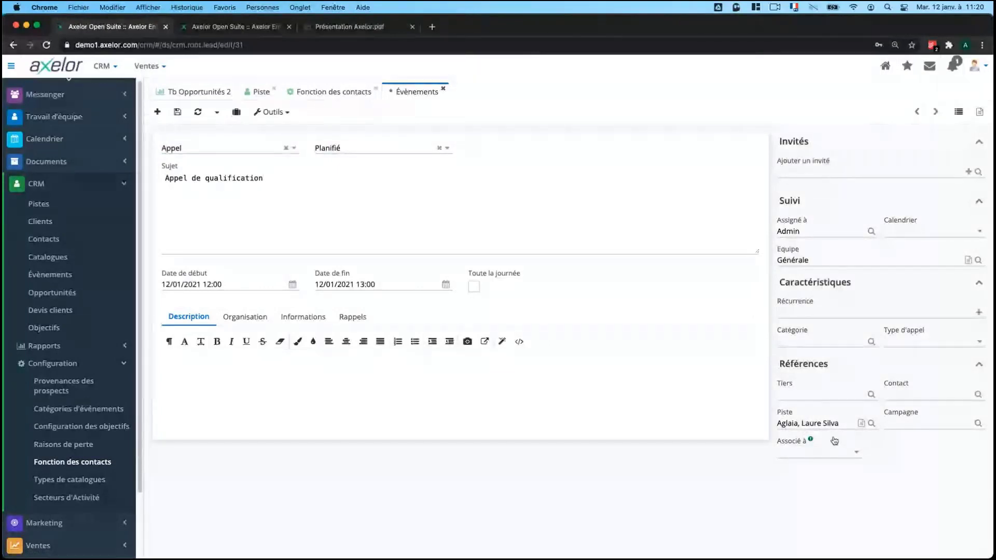
pyautogui.click(814, 172)
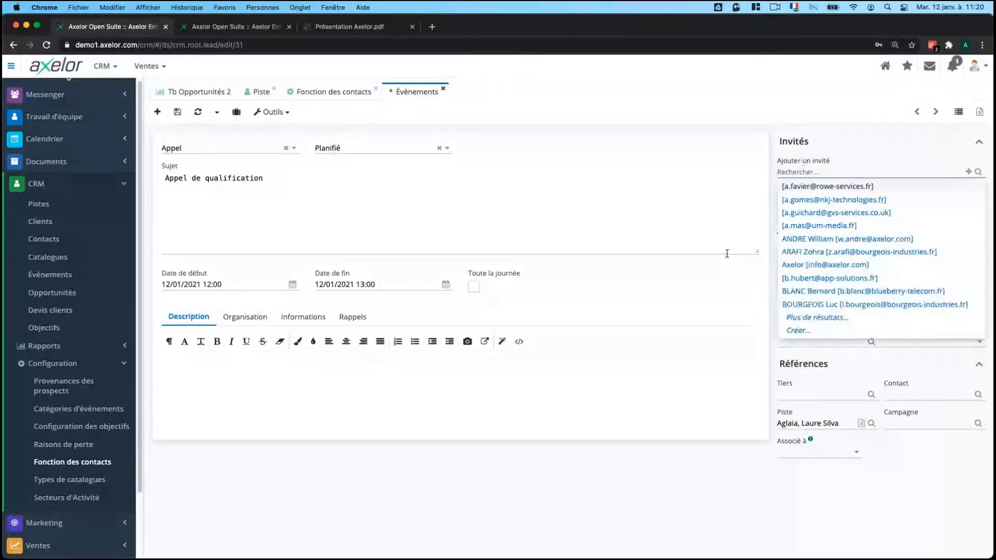
pyautogui.click(755, 219)
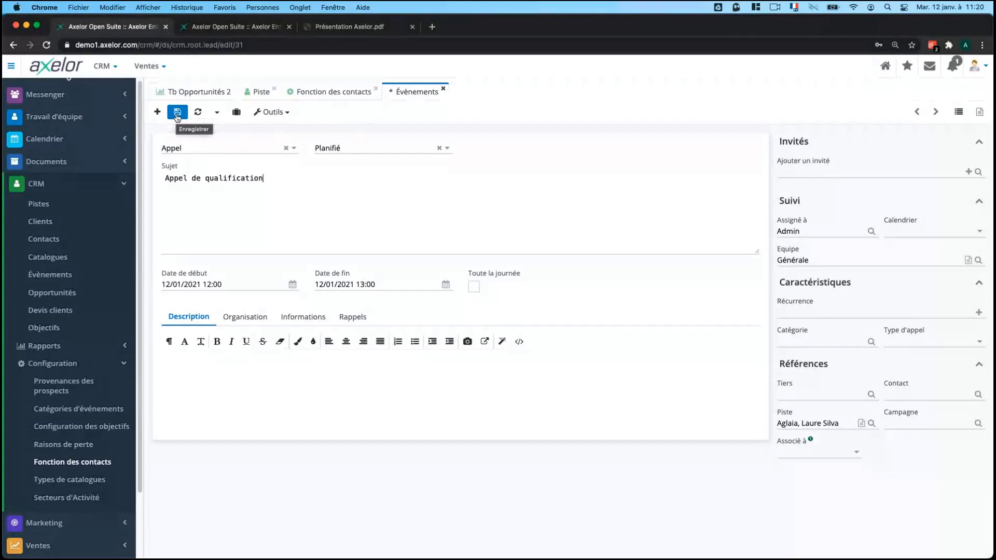
pyautogui.click(177, 113)
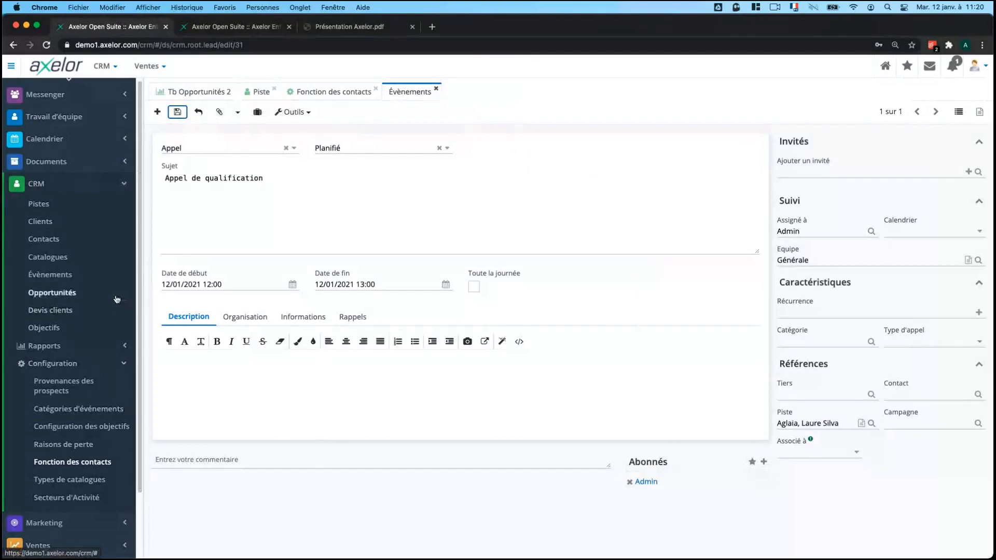
# Start a new calendar under Calendrier > Configuration > Mes calendriers and view its Paramètres de connexion.
pyautogui.click(46, 140)
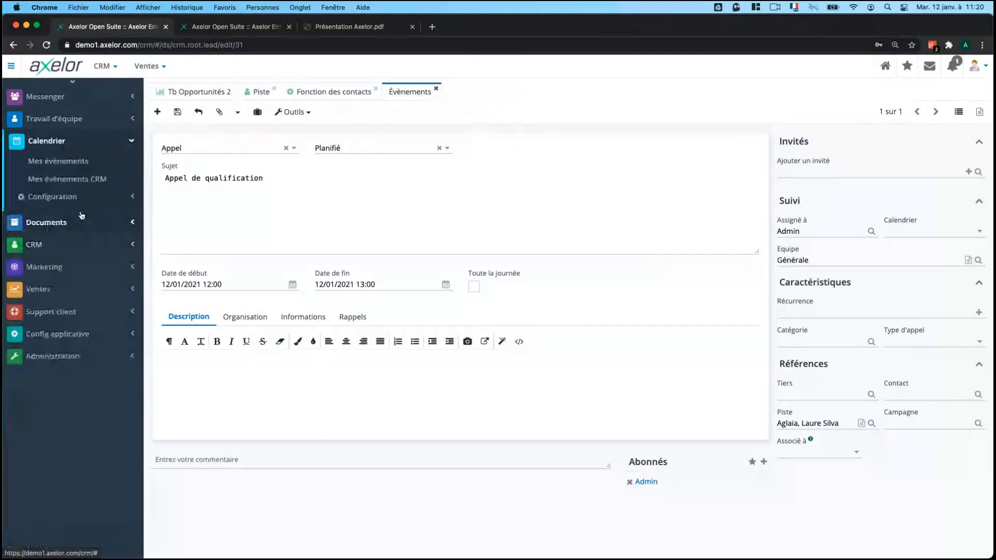
pyautogui.click(52, 196)
pyautogui.click(61, 214)
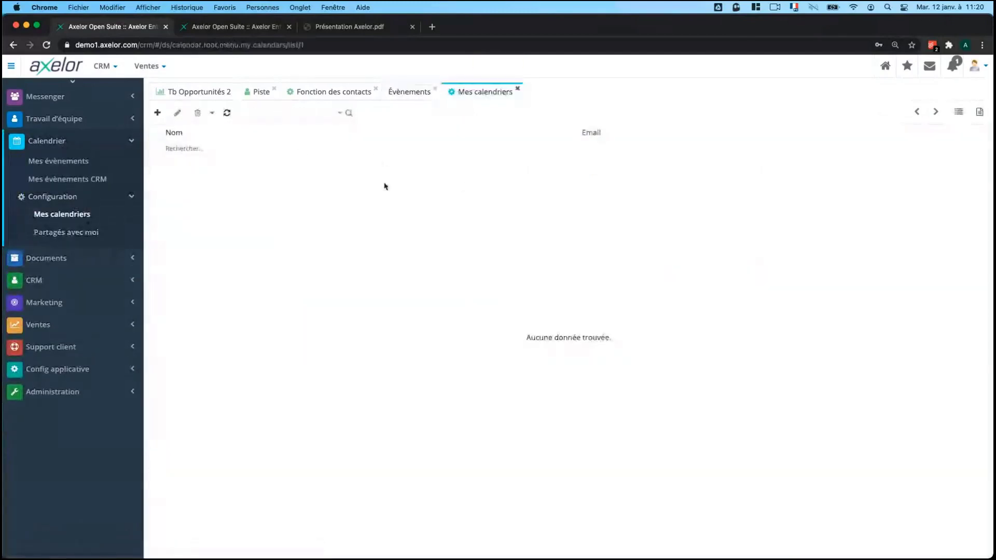
pyautogui.click(157, 112)
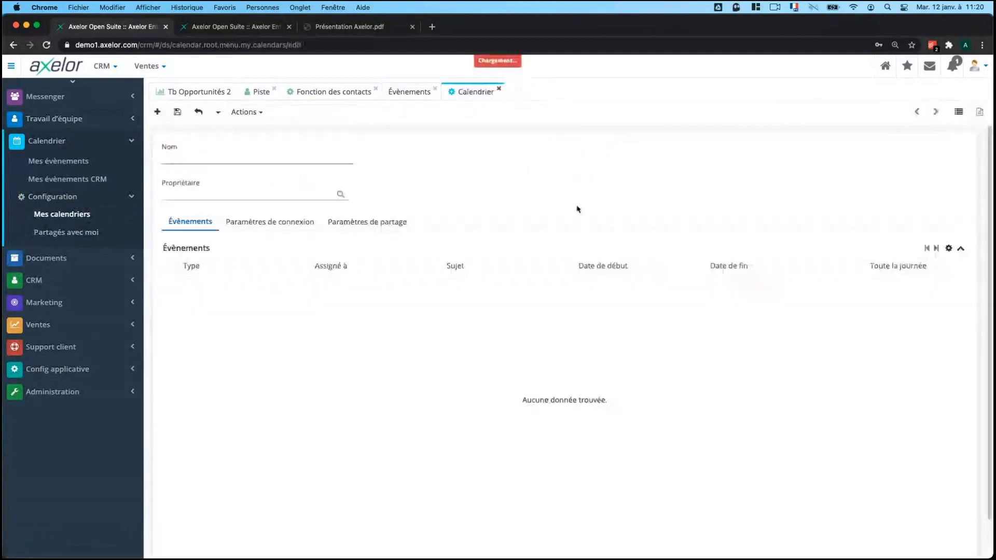
pyautogui.click(291, 224)
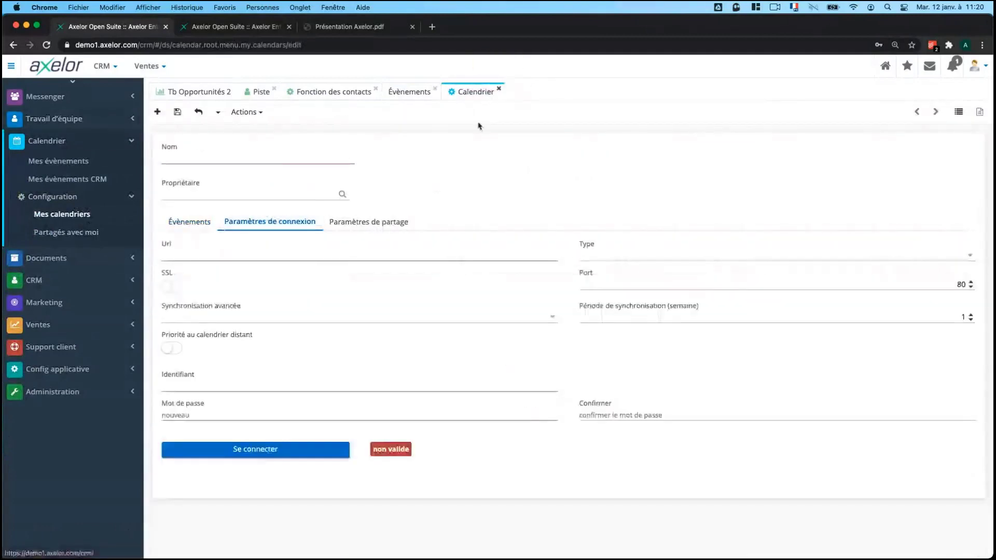
# Close the blank calendar form, re-save the call event, and return to the Piste tab.
pyautogui.middleClick(476, 93)
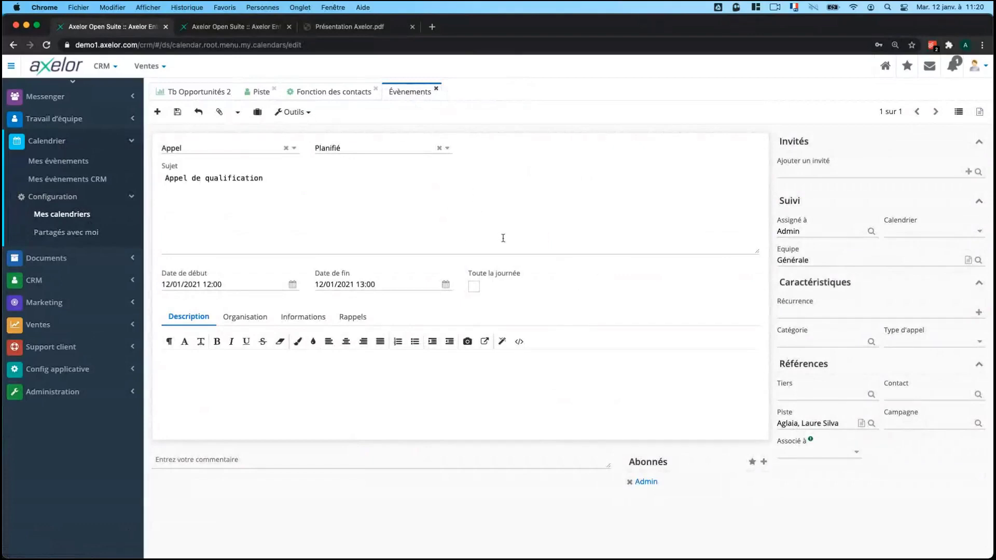
pyautogui.click(177, 112)
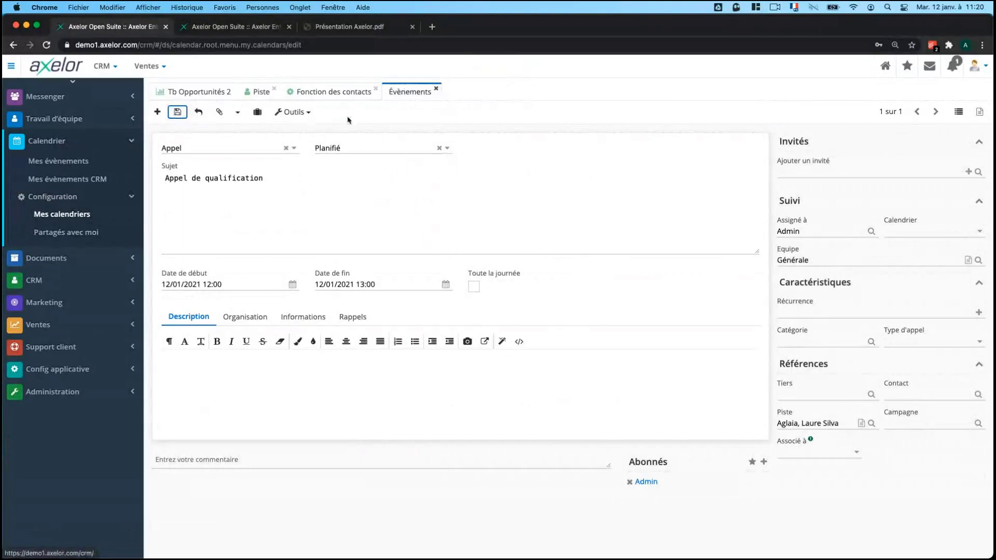
pyautogui.click(262, 92)
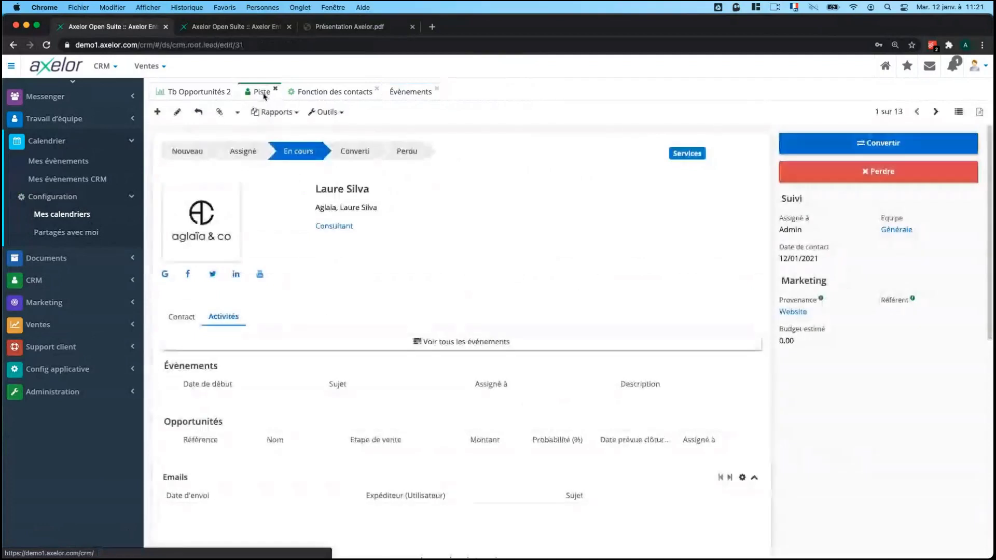
# Show the lead record, then open CRM > Évènements to list all 52 events.
pyautogui.rightClick(264, 94)
pyautogui.click(289, 104)
pyautogui.scroll(-1, 410, 414)
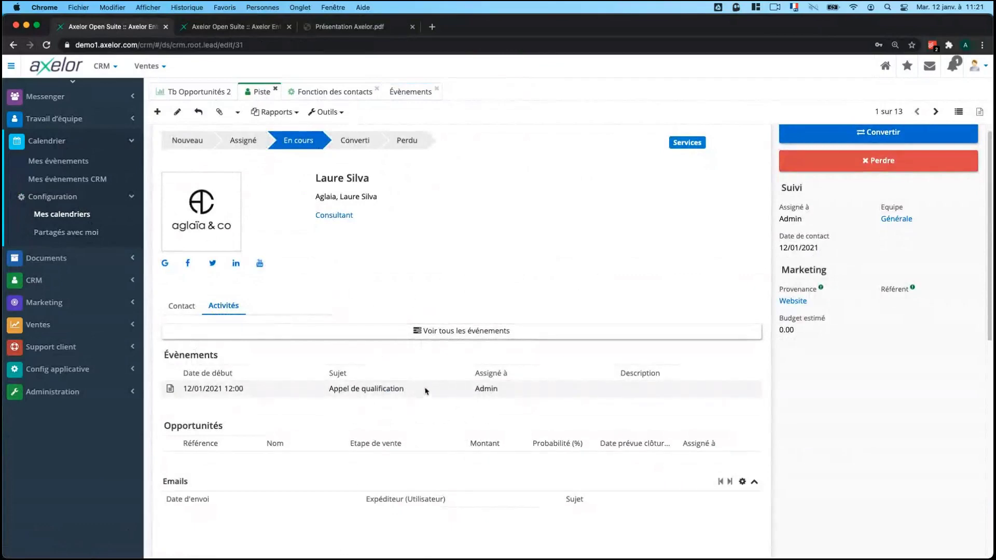
pyautogui.scroll(1, 396, 332)
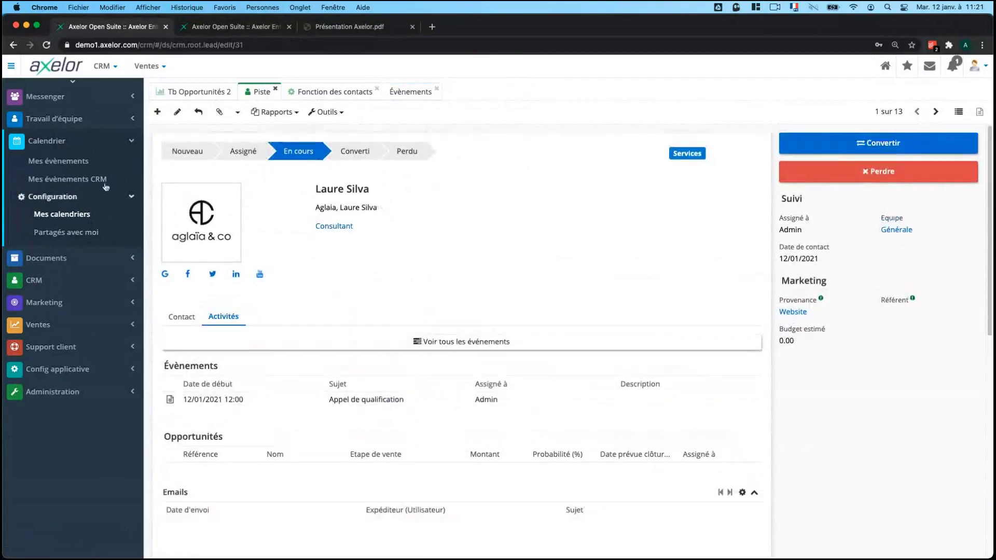
pyautogui.click(46, 142)
pyautogui.click(35, 185)
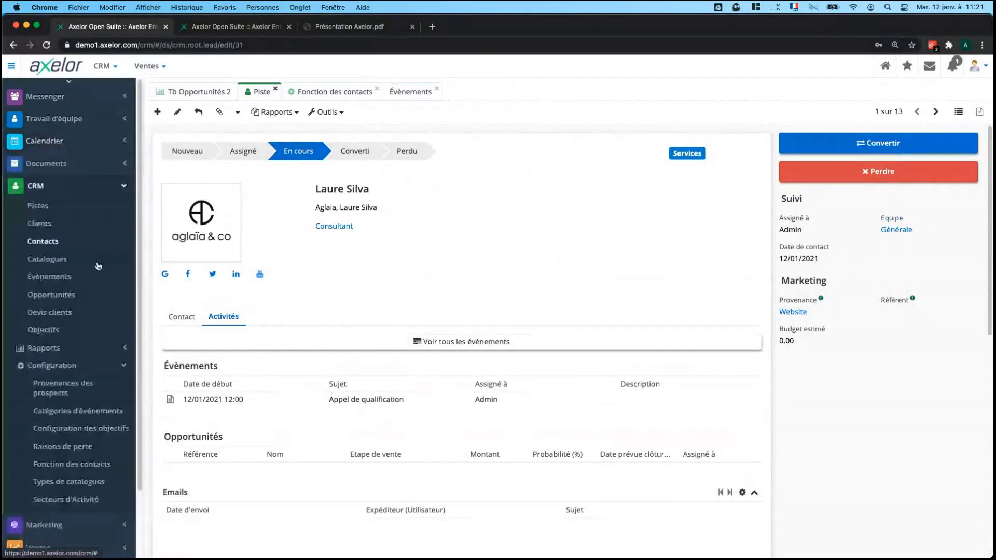
pyautogui.click(76, 279)
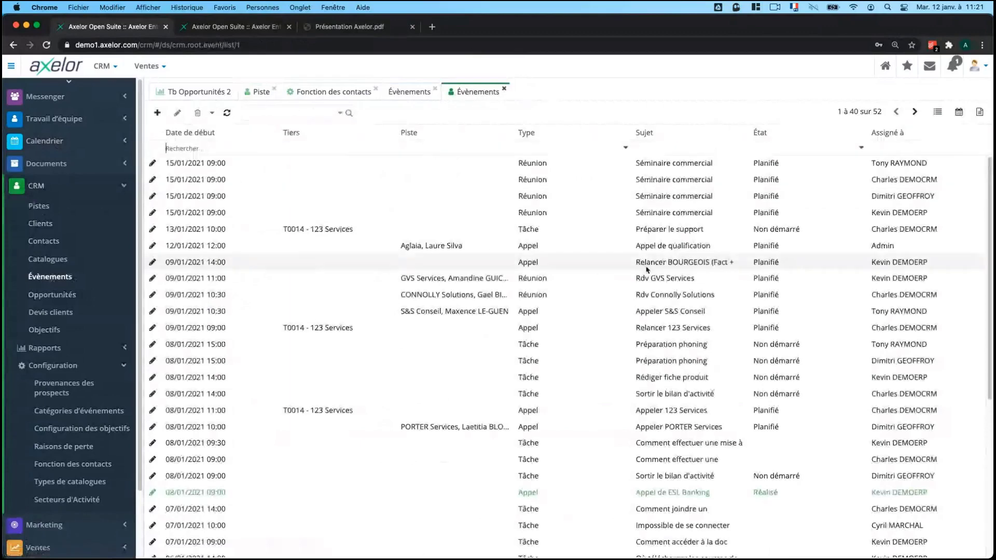
# Filter the CRM events list to Type Appel.
pyautogui.scroll(-5, 650, 302)
pyautogui.scroll(5, 651, 302)
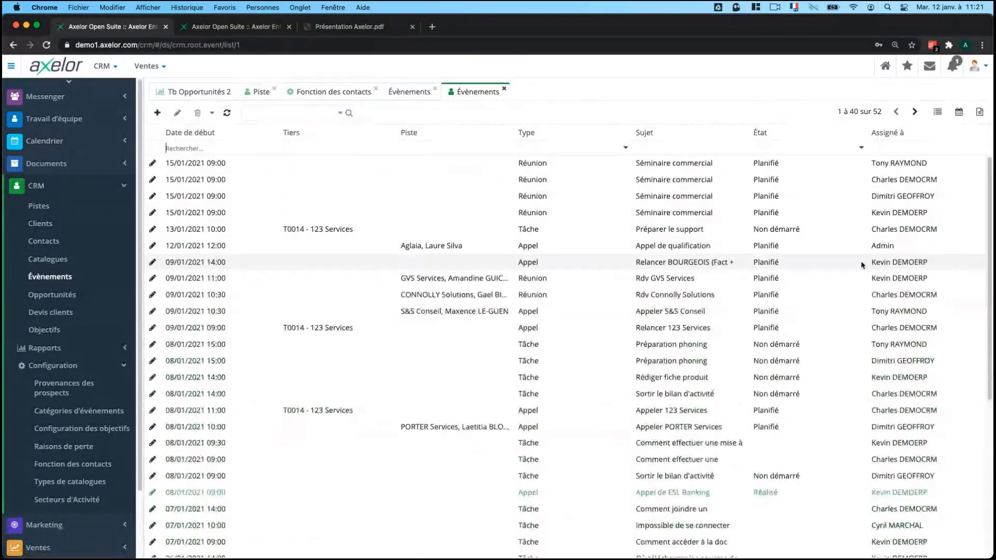
pyautogui.scroll(-5, 835, 235)
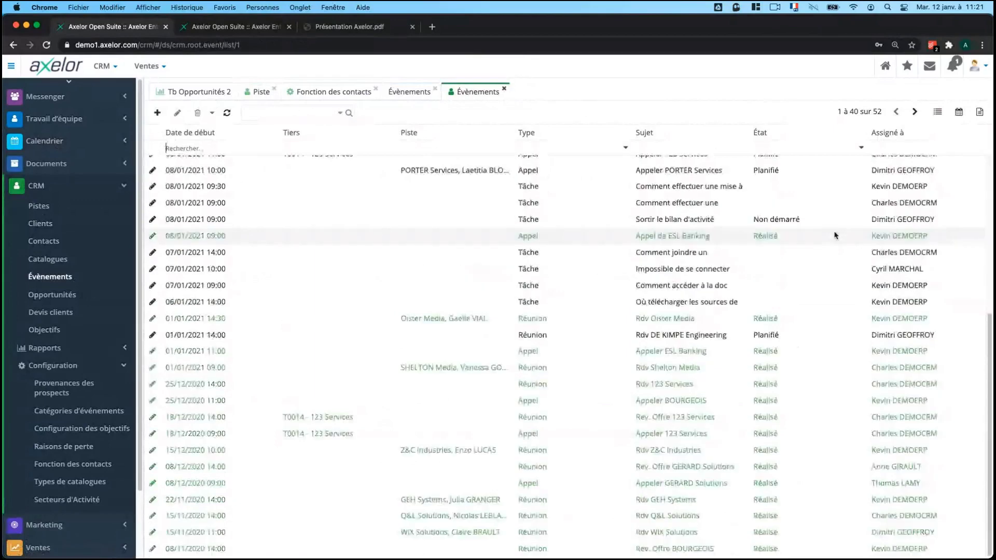
pyautogui.scroll(4, 835, 236)
pyautogui.scroll(2, 840, 245)
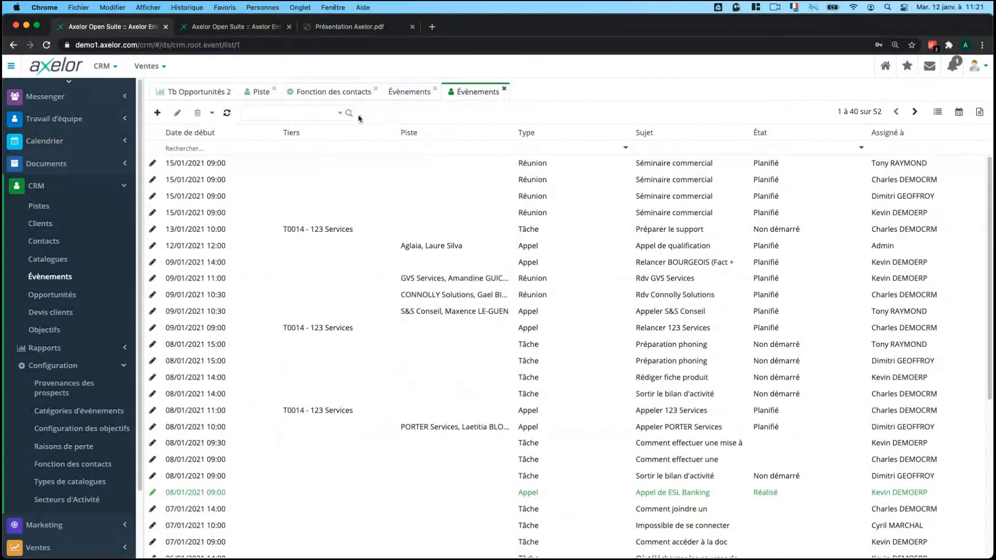
pyautogui.click(625, 149)
pyautogui.click(561, 176)
# Show the call events on the January 2021 month calendar.
pyautogui.click(340, 113)
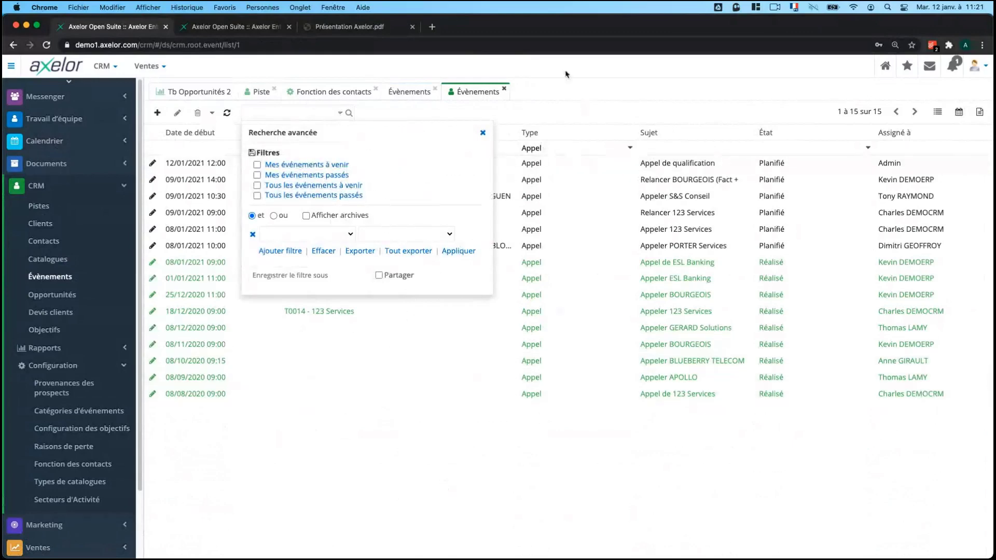
pyautogui.click(486, 132)
pyautogui.click(958, 112)
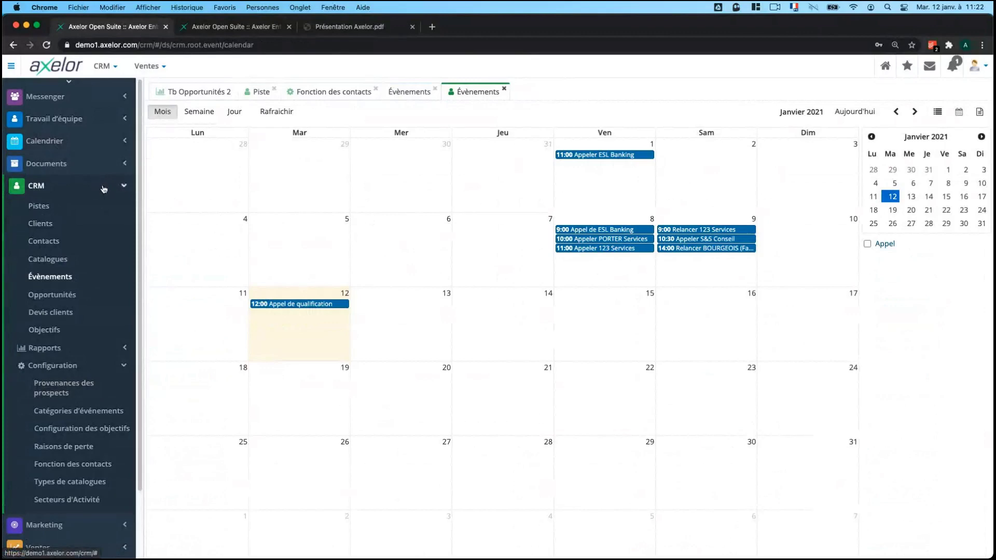
# Return to the Aglaia lead's Piste tab showing the 12/01/2021 Appel de qualification call.
pyautogui.click(103, 187)
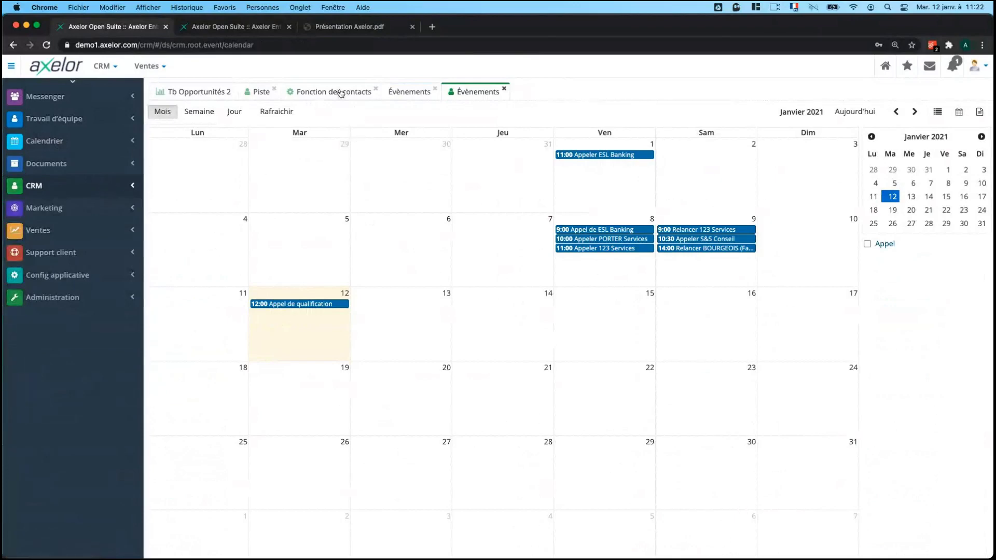
pyautogui.click(260, 92)
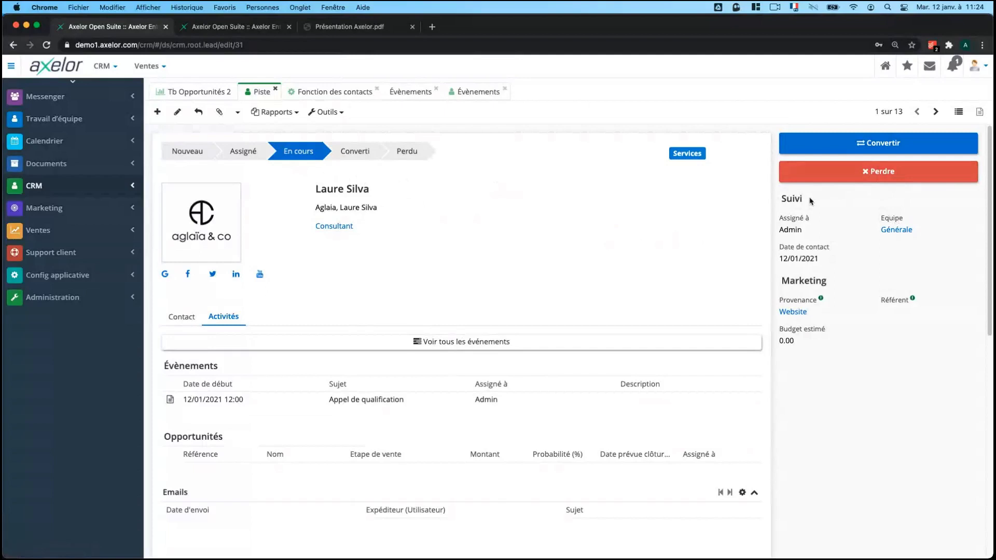
pyautogui.click(56, 185)
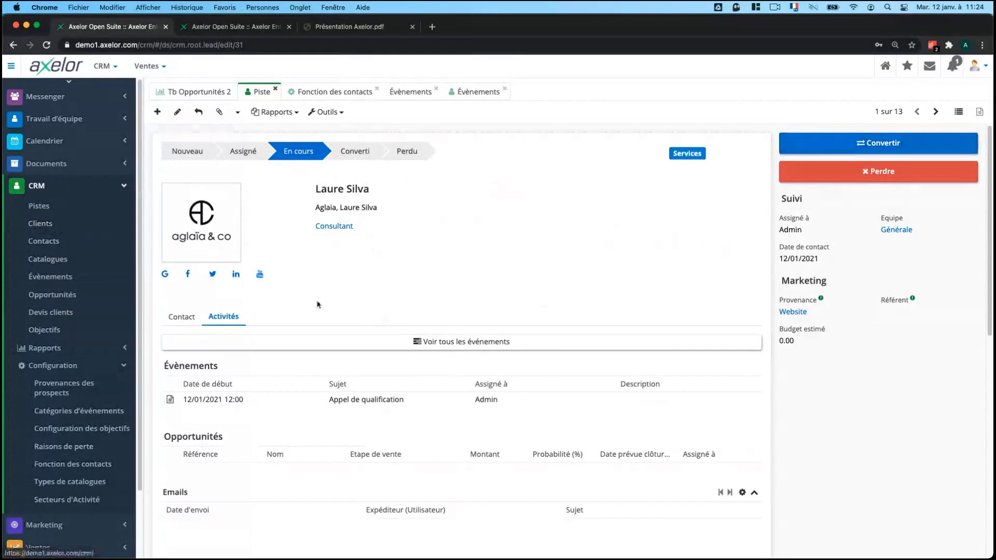
pyautogui.click(181, 316)
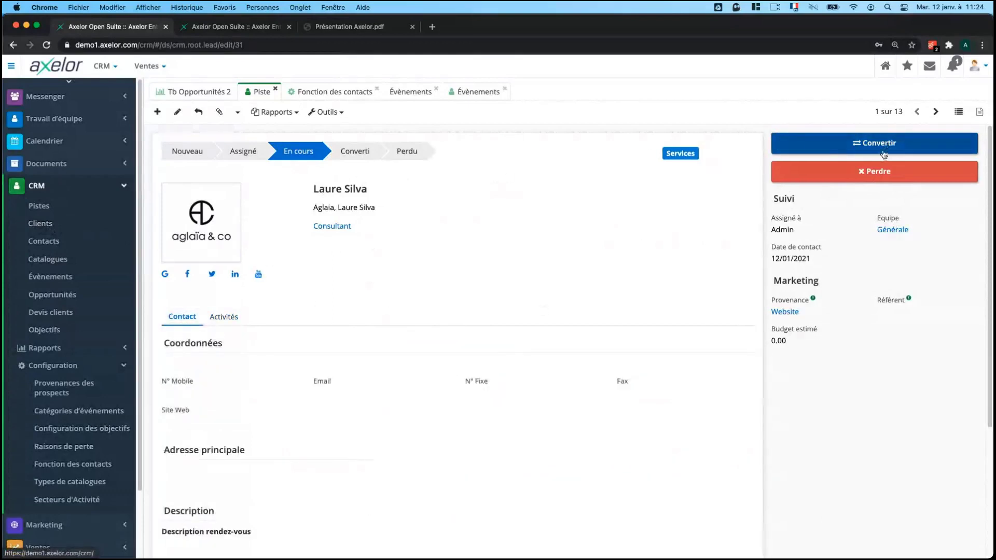
pyautogui.click(860, 142)
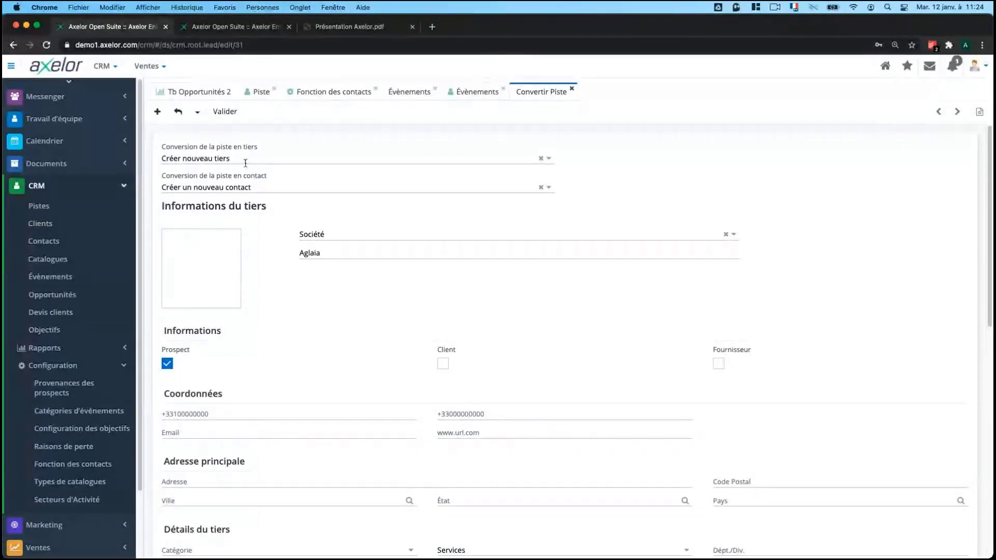
pyautogui.click(261, 190)
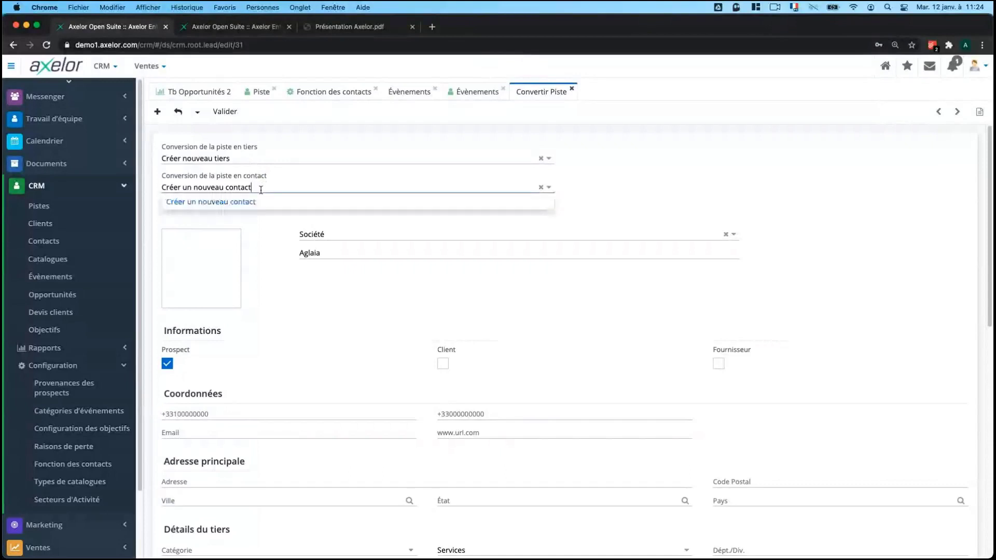
pyautogui.click(242, 156)
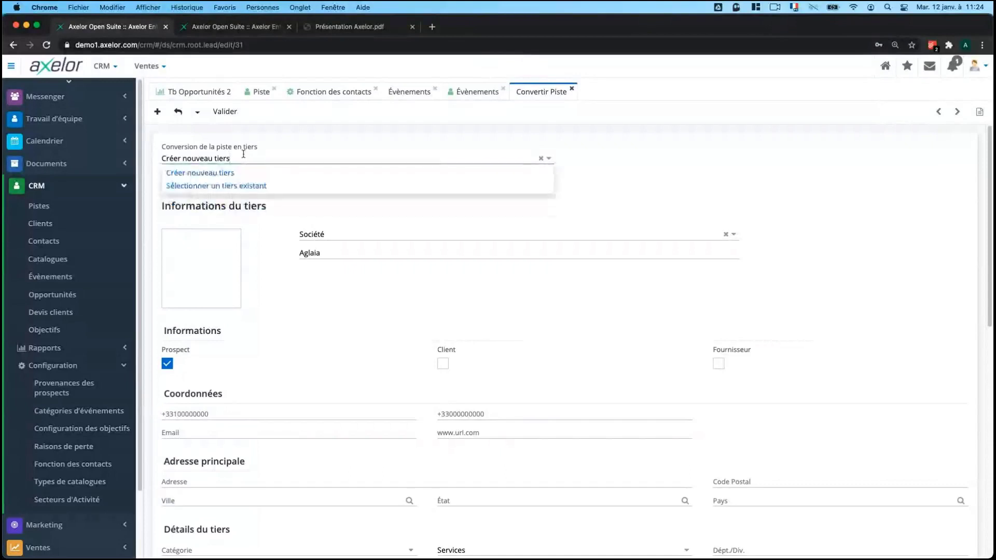
pyautogui.click(667, 156)
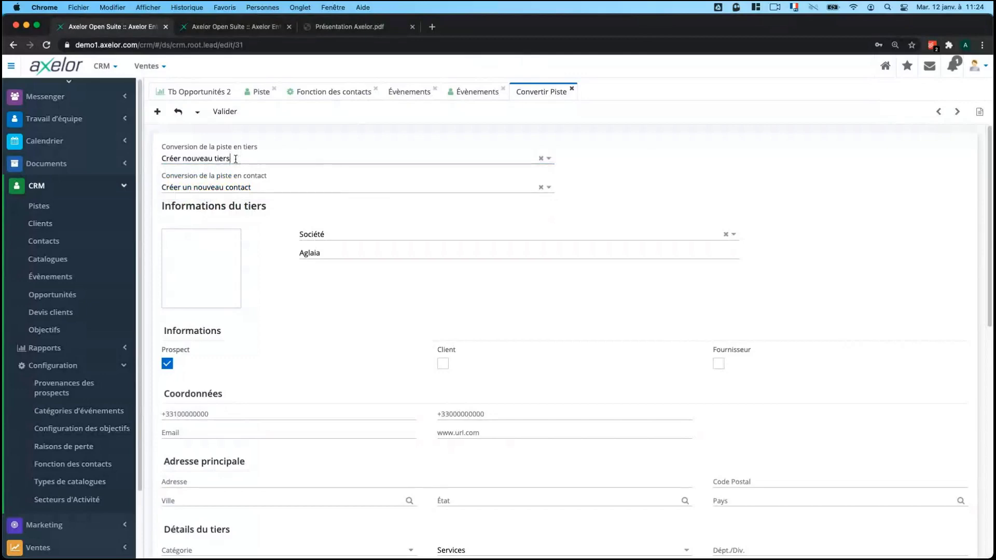
pyautogui.click(236, 159)
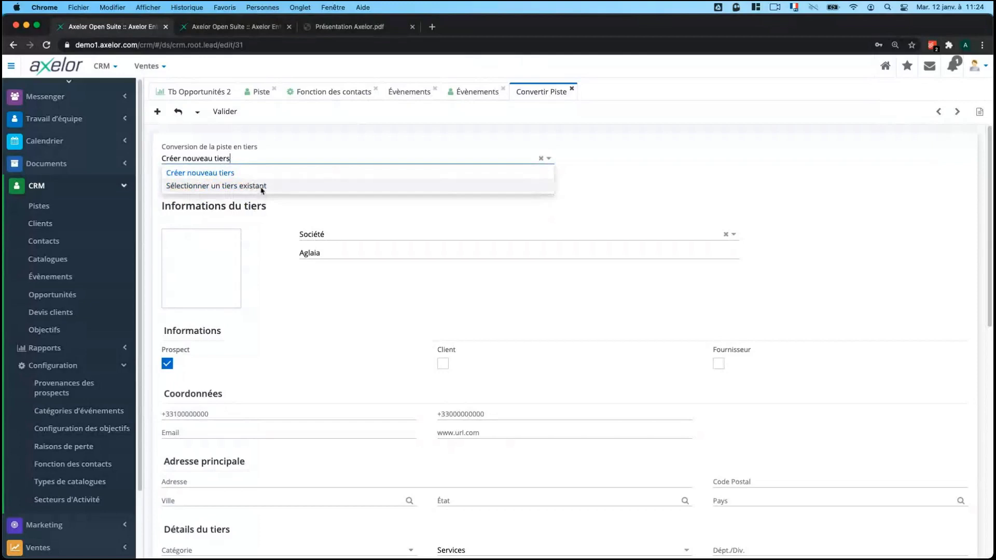
pyautogui.click(745, 155)
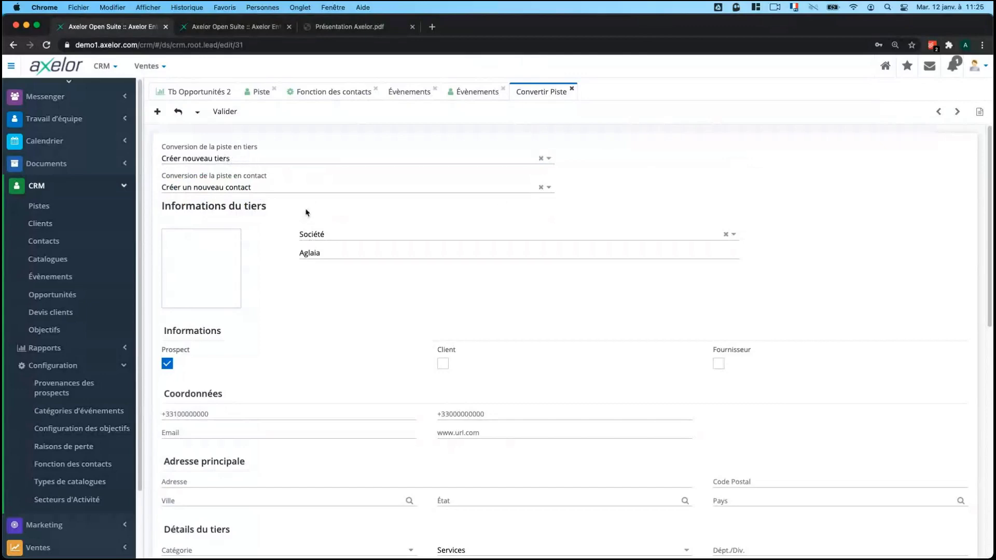
pyautogui.scroll(-2, 290, 228)
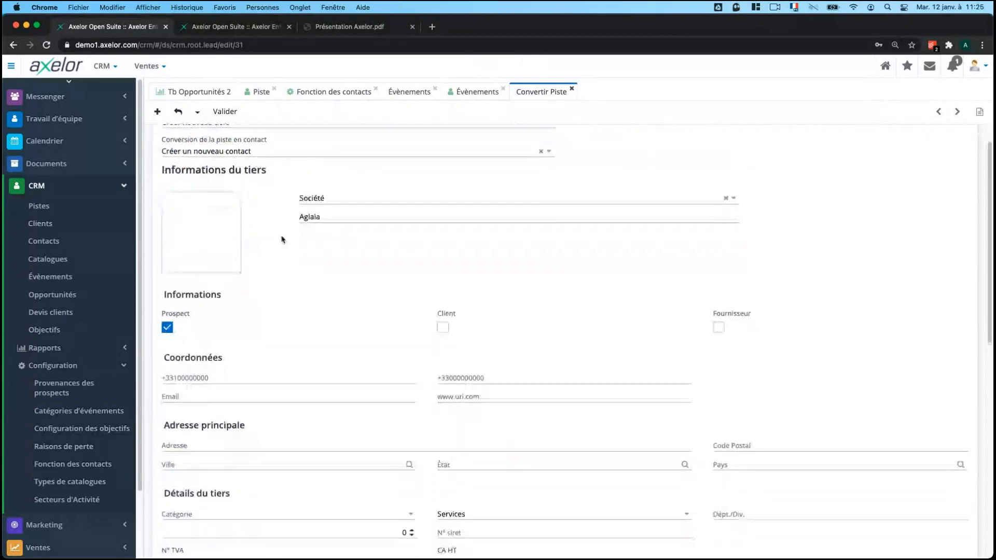
pyautogui.scroll(-2, 282, 240)
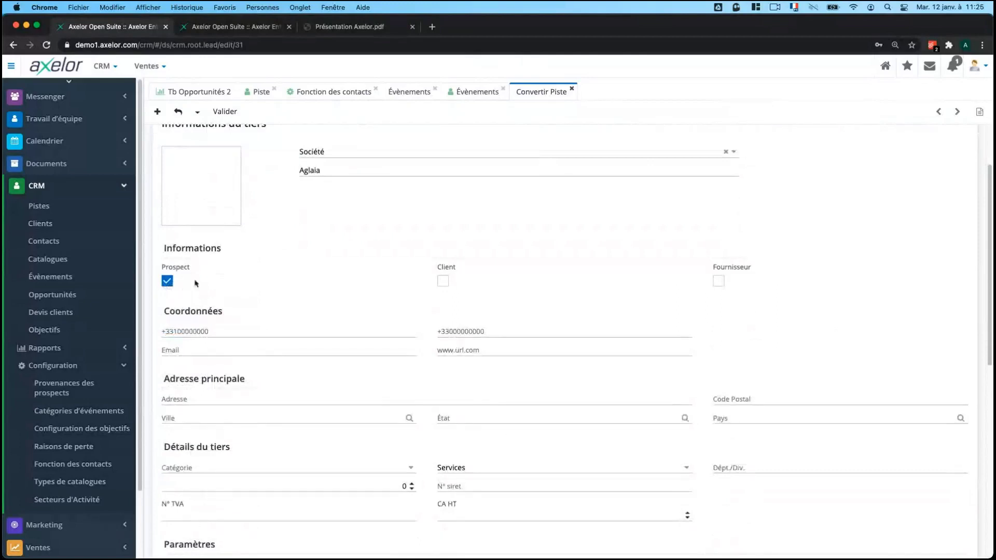
pyautogui.scroll(-4, 192, 280)
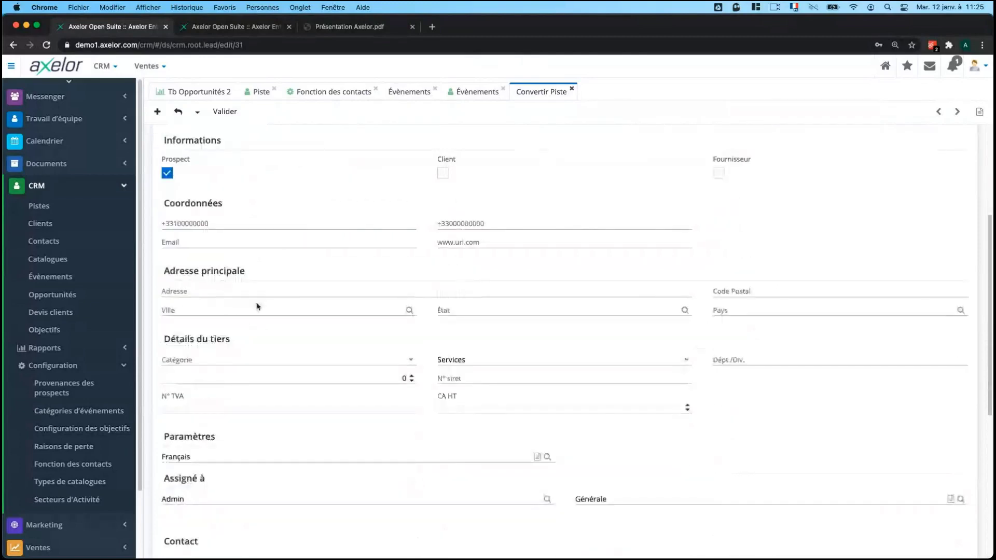
pyautogui.scroll(3, 257, 306)
# Open the 123 Services client from CRM > Clients and make it editable.
pyautogui.click(41, 224)
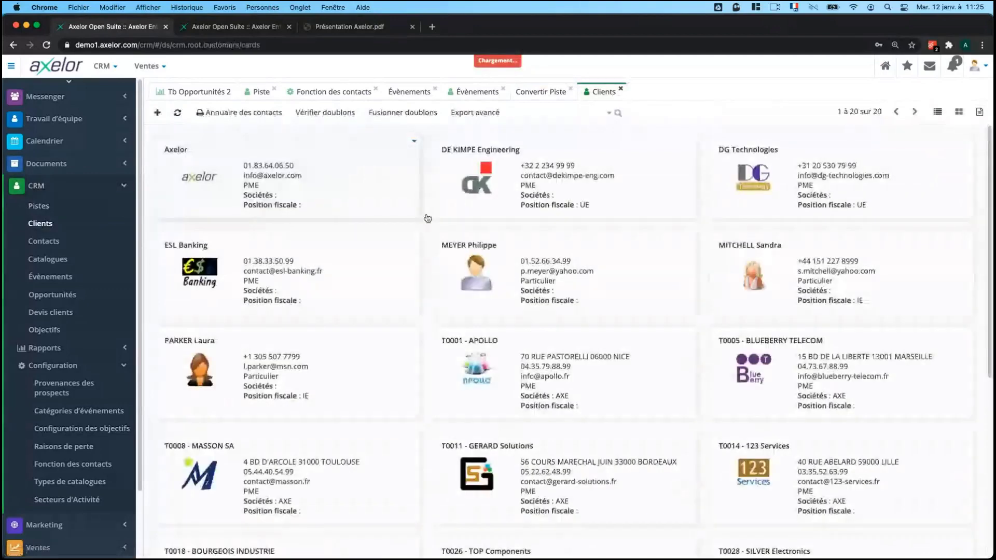
pyautogui.click(427, 218)
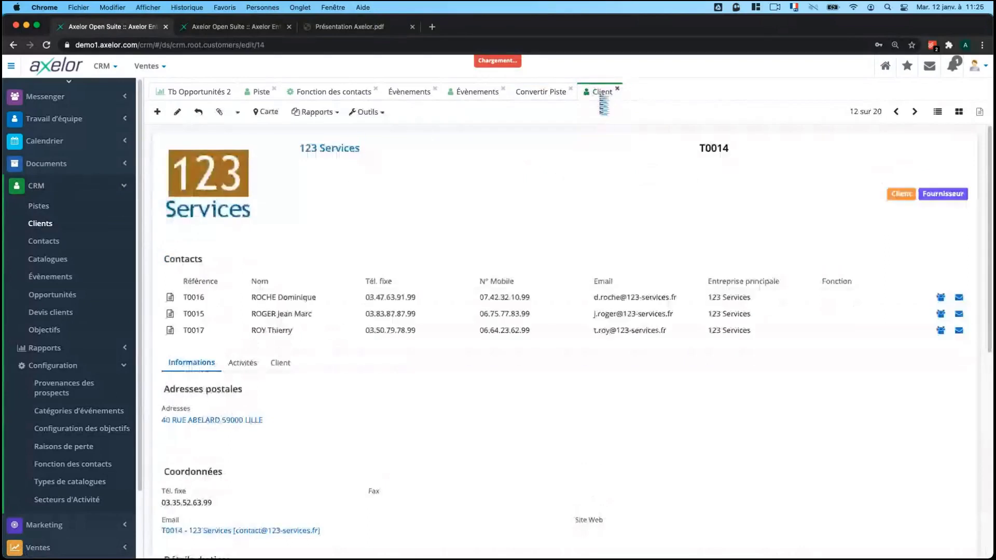
pyautogui.click(177, 112)
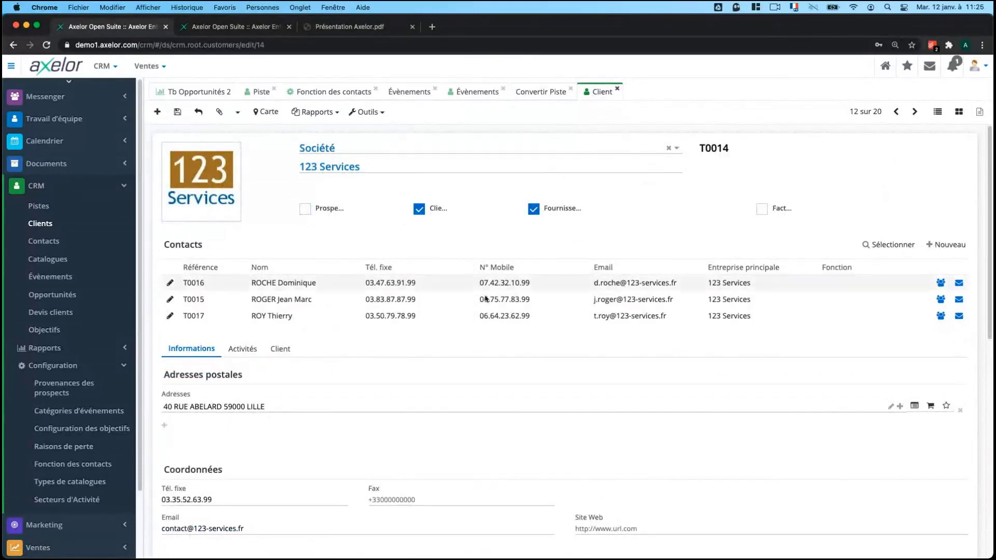
pyautogui.scroll(-1, 76, 460)
pyautogui.scroll(-3, 77, 460)
# Open the Tiers list under Config applicative > Référentiel, then return to the client.
pyautogui.click(62, 515)
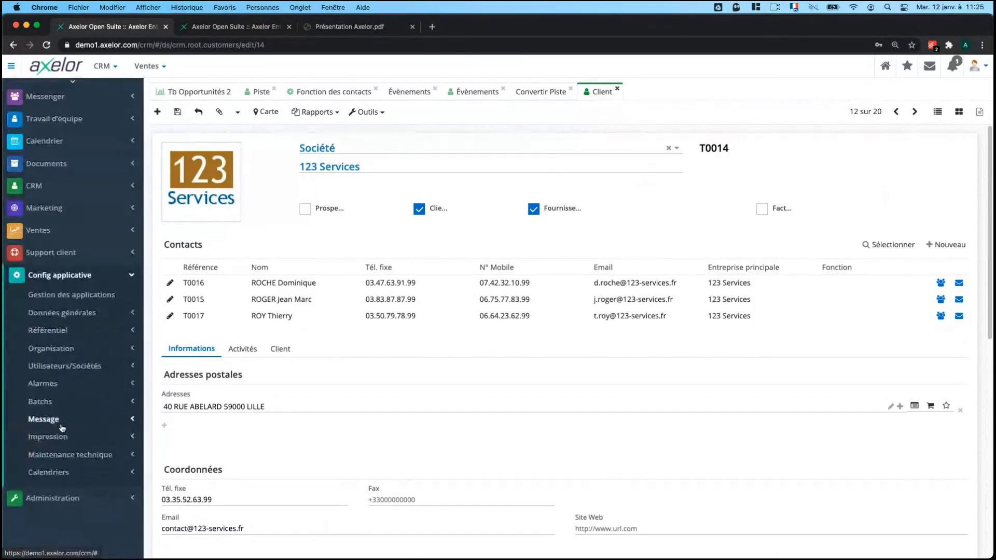
pyautogui.click(81, 328)
pyautogui.click(78, 349)
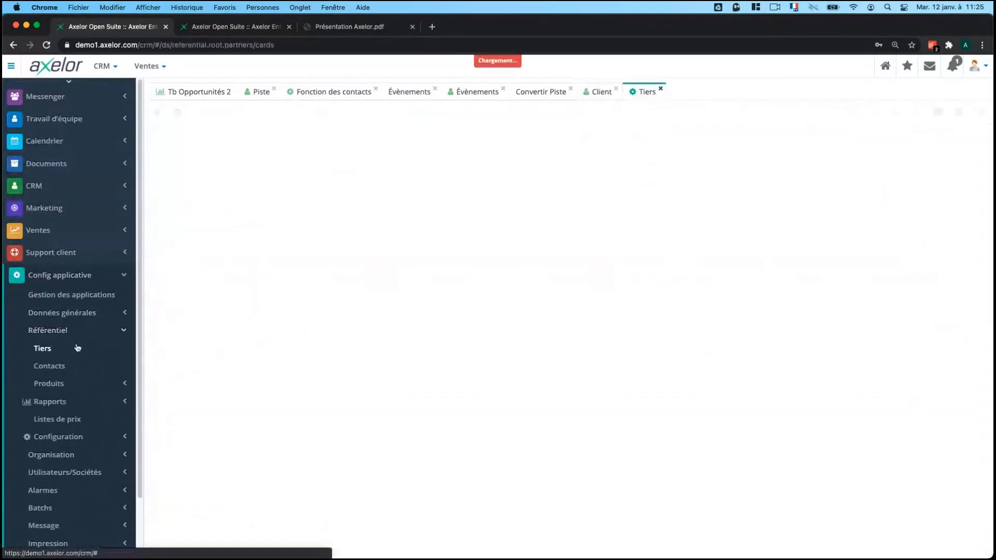
pyautogui.scroll(-2, 468, 395)
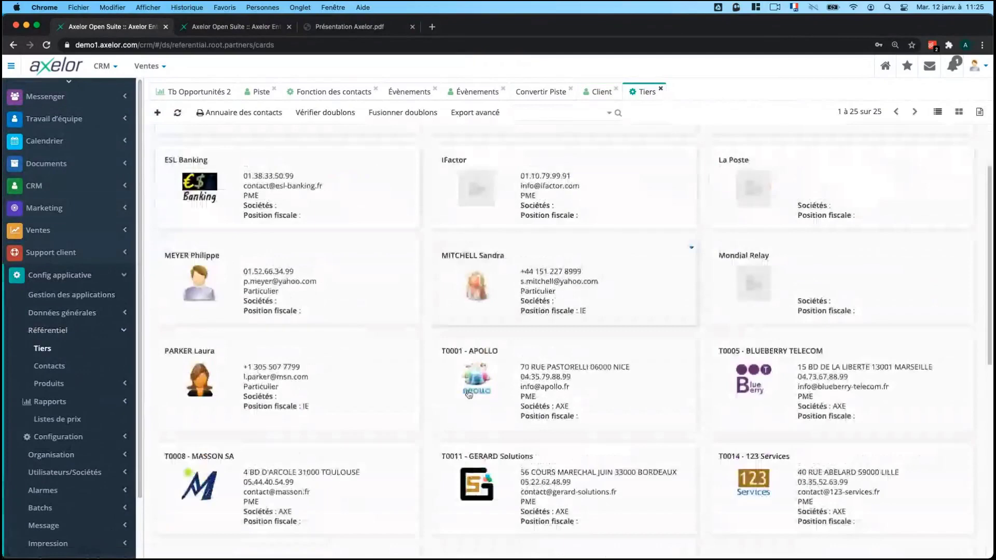
pyautogui.scroll(3, 468, 394)
pyautogui.click(601, 92)
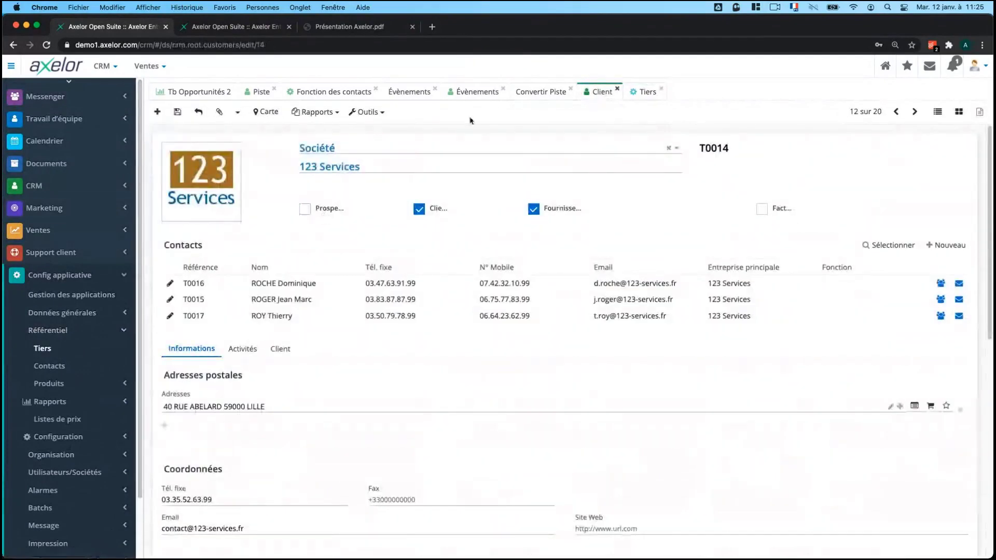
# Compare the Convertir Piste form with the 123 Services client record.
pyautogui.click(538, 91)
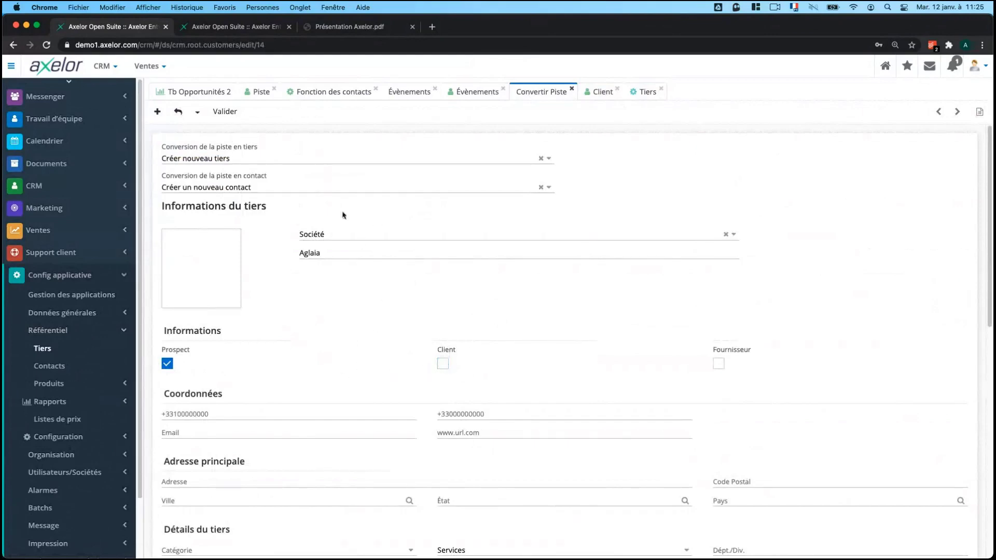
pyautogui.scroll(-5, 342, 216)
pyautogui.click(599, 92)
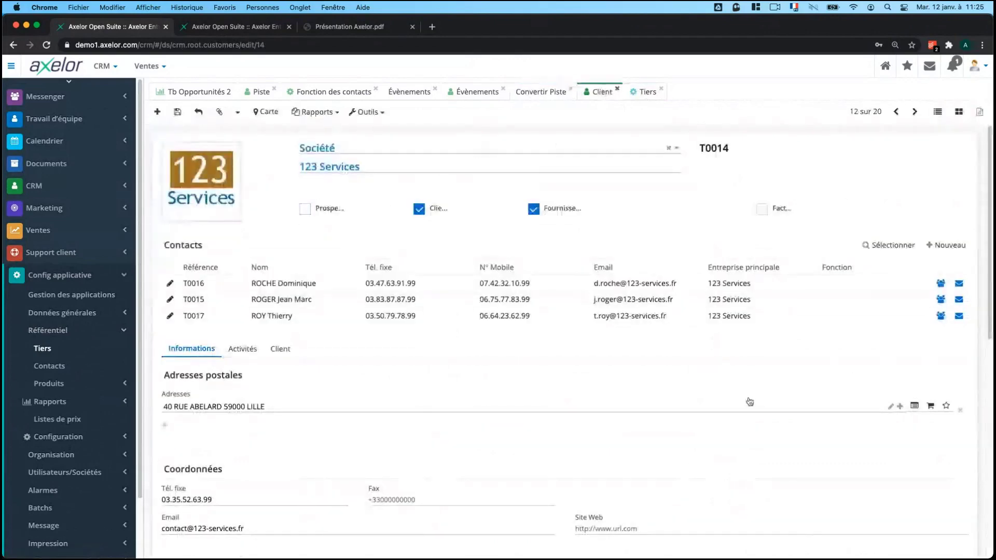
pyautogui.click(546, 96)
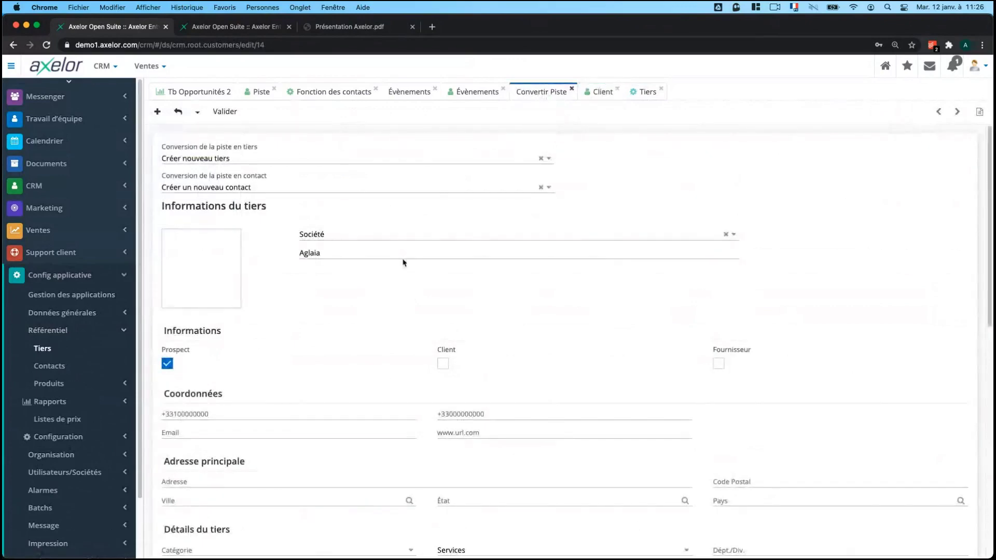
pyautogui.click(601, 92)
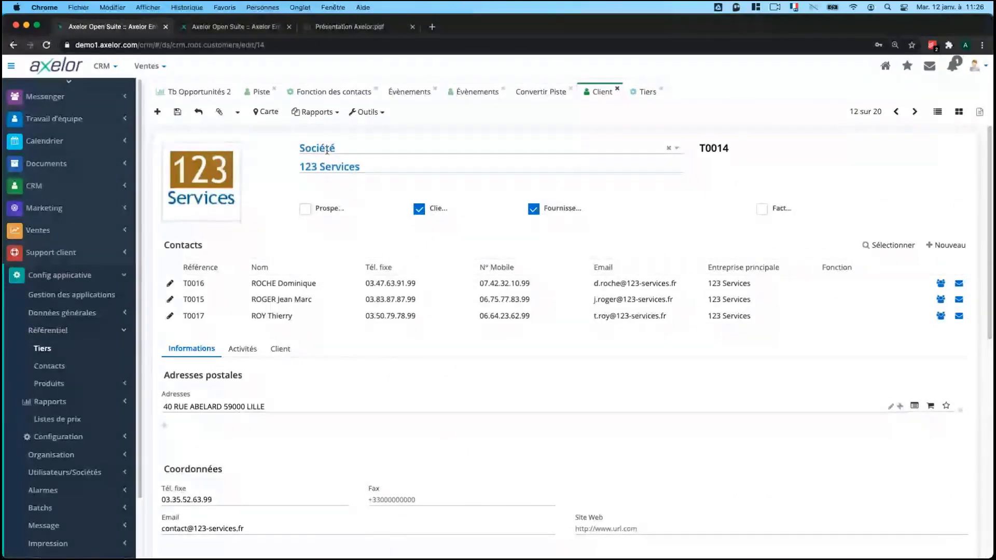
# Keep the partner type as Société and open the first contact, T0016.
pyautogui.click(377, 144)
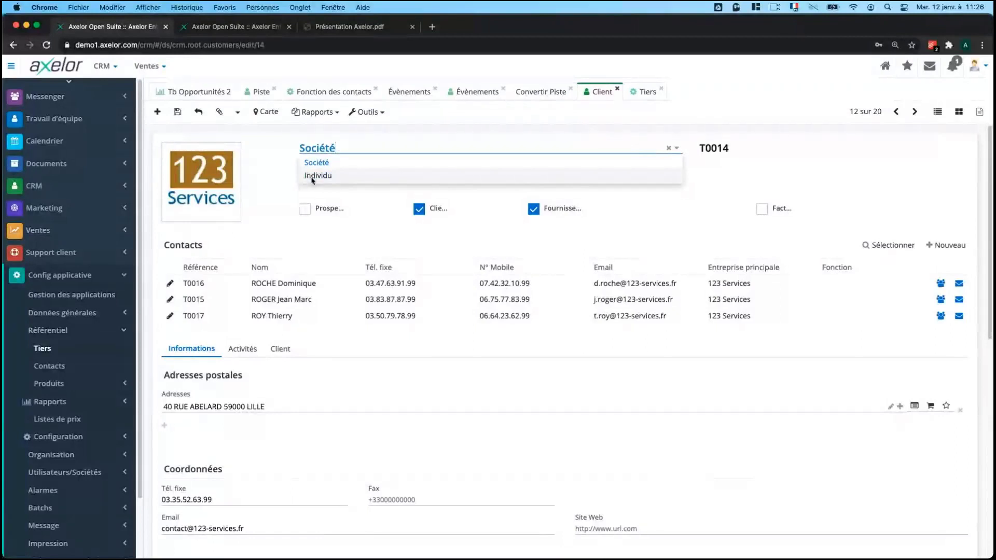
pyautogui.click(279, 161)
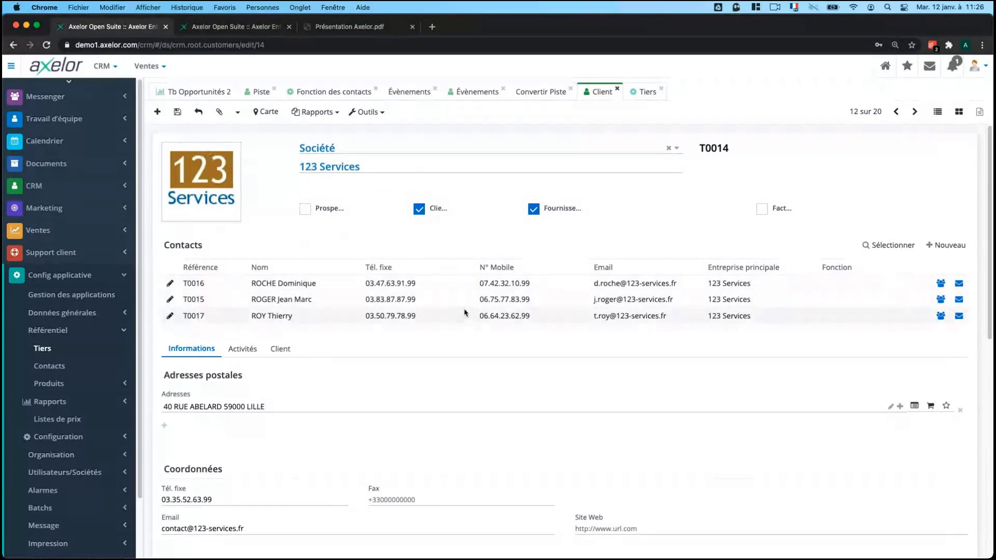
pyautogui.click(235, 286)
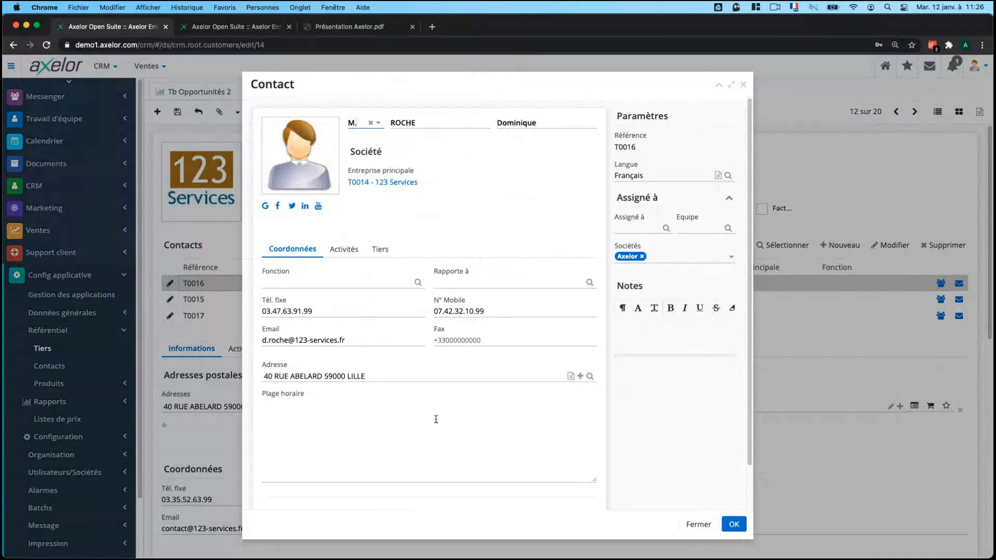
# Review the contact's events and history, then close it back to 123 Services.
pyautogui.click(345, 250)
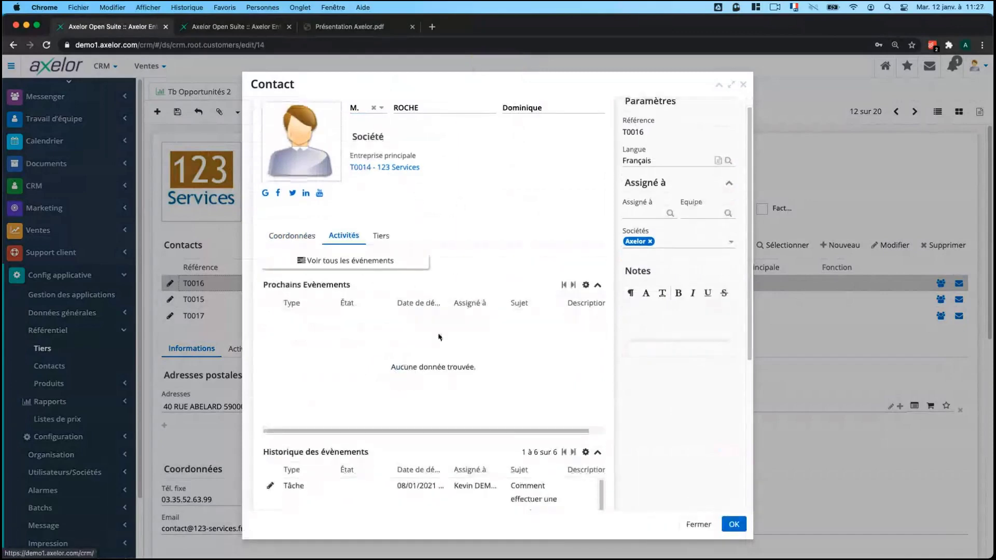
pyautogui.scroll(-3, 438, 337)
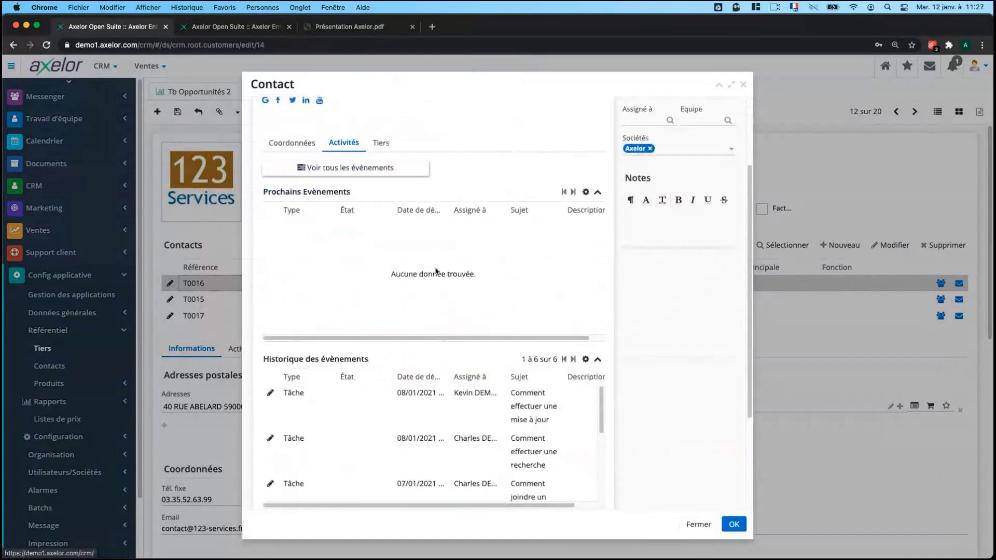
pyautogui.scroll(3, 413, 283)
pyautogui.scroll(-5, 413, 282)
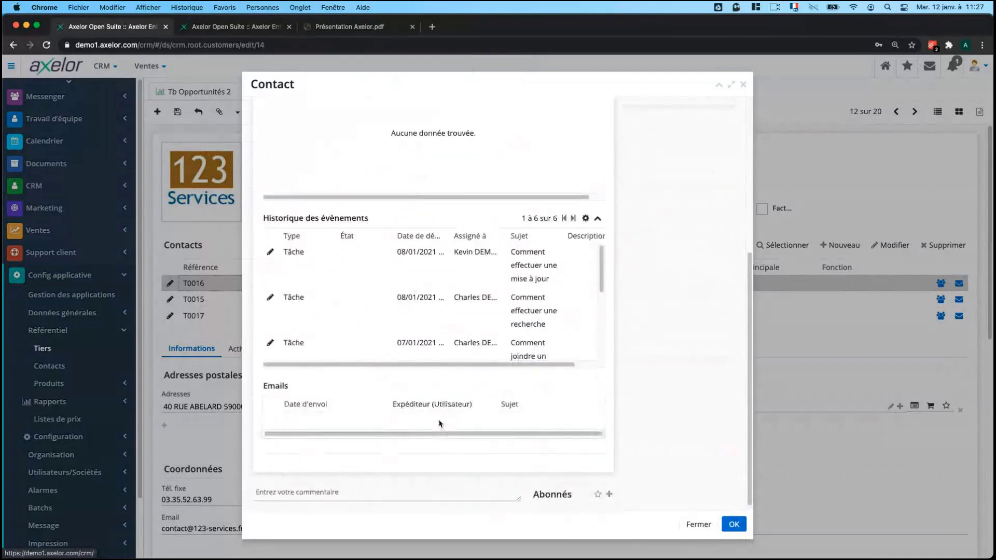
pyautogui.scroll(5, 440, 422)
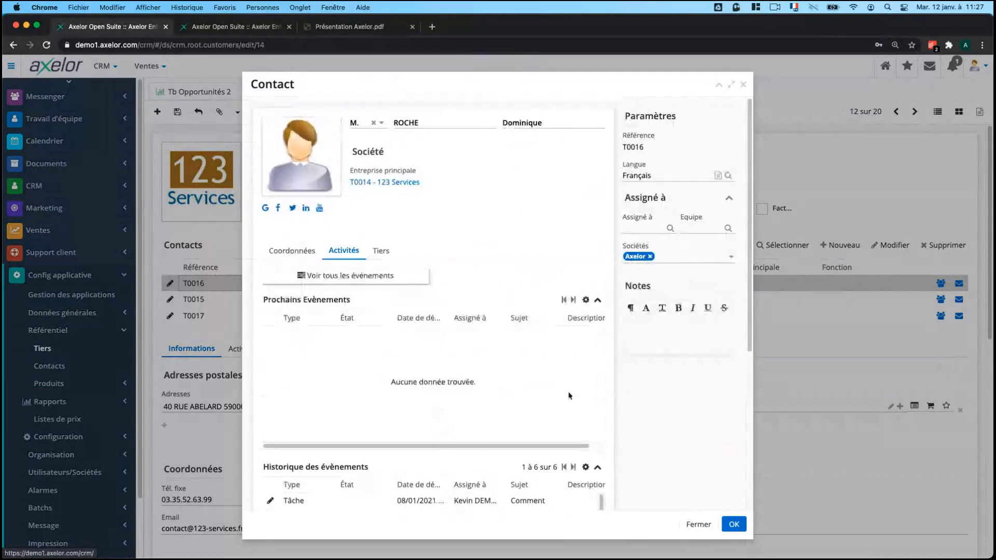
pyautogui.click(733, 526)
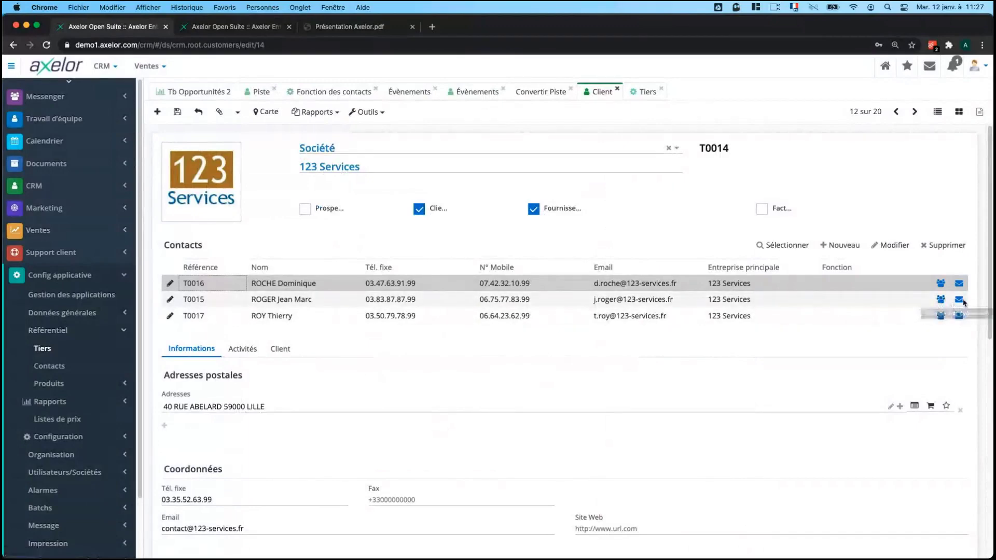
# Discard a new event for the second contact and collapse Config applicative.
pyautogui.click(940, 299)
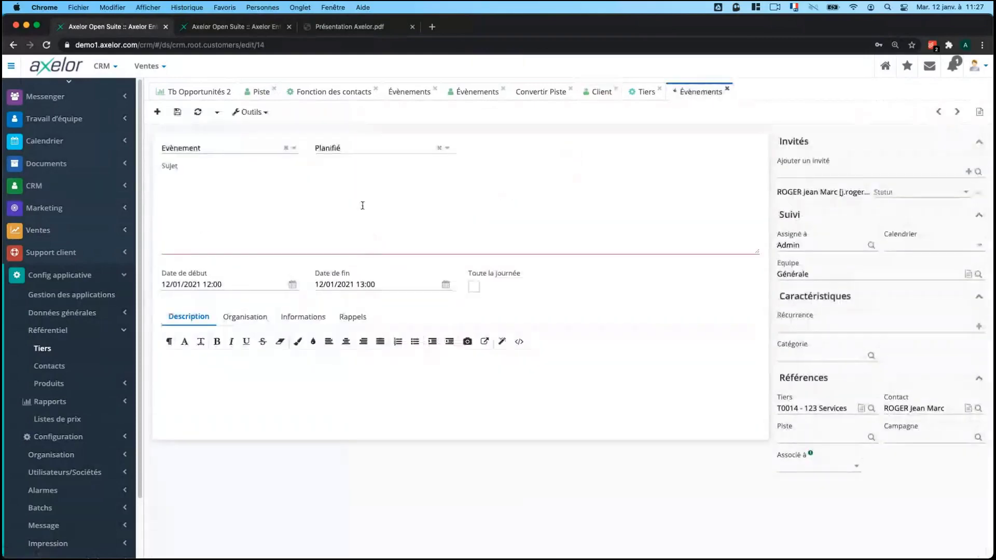
pyautogui.click(727, 88)
pyautogui.click(613, 140)
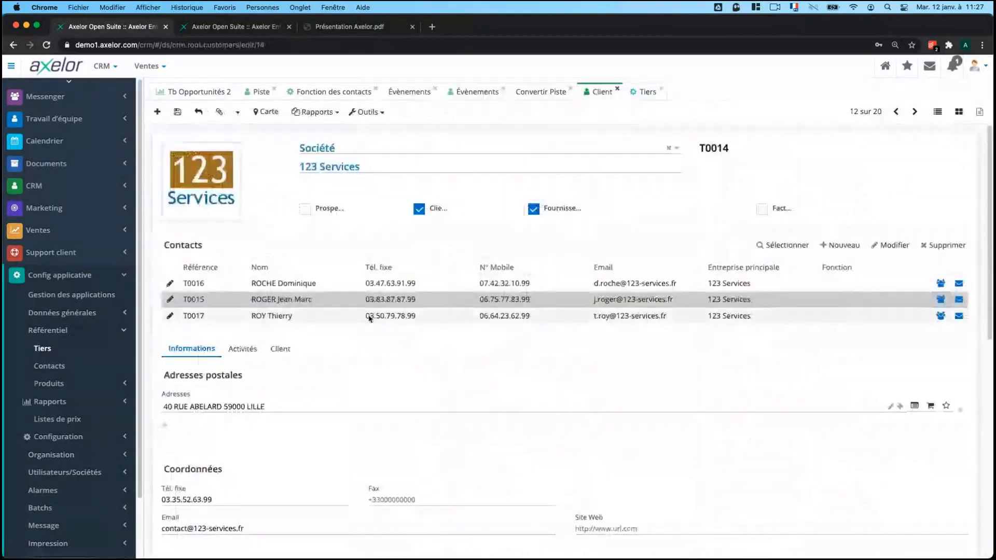
pyautogui.click(87, 279)
# Open CRM > Contacts and switch the 46 contacts to list view.
pyautogui.click(36, 185)
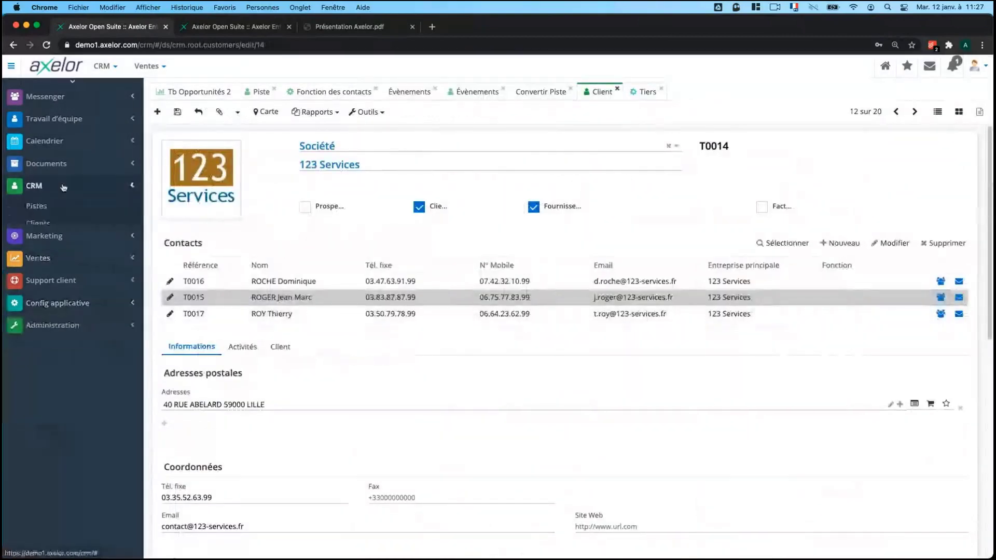
pyautogui.click(46, 241)
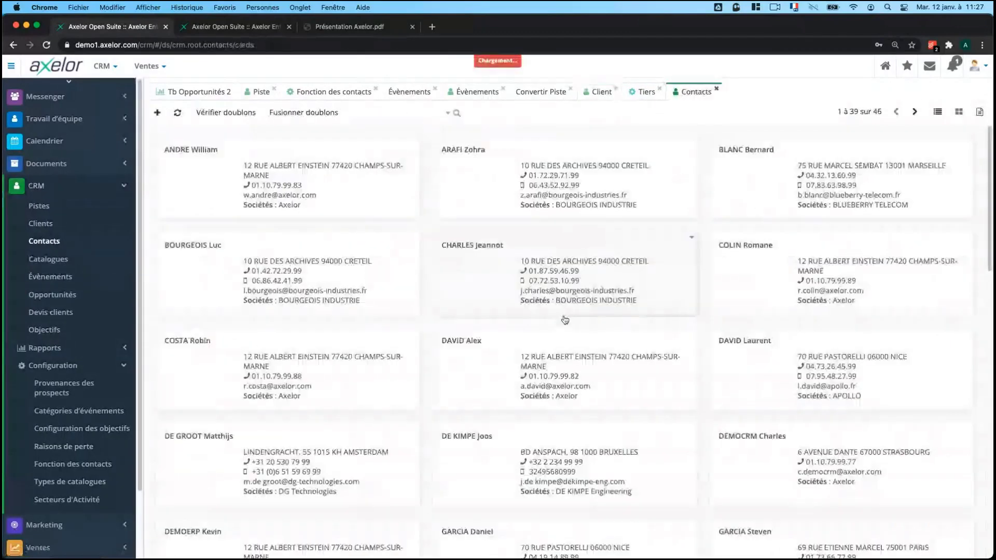
pyautogui.scroll(-10, 565, 320)
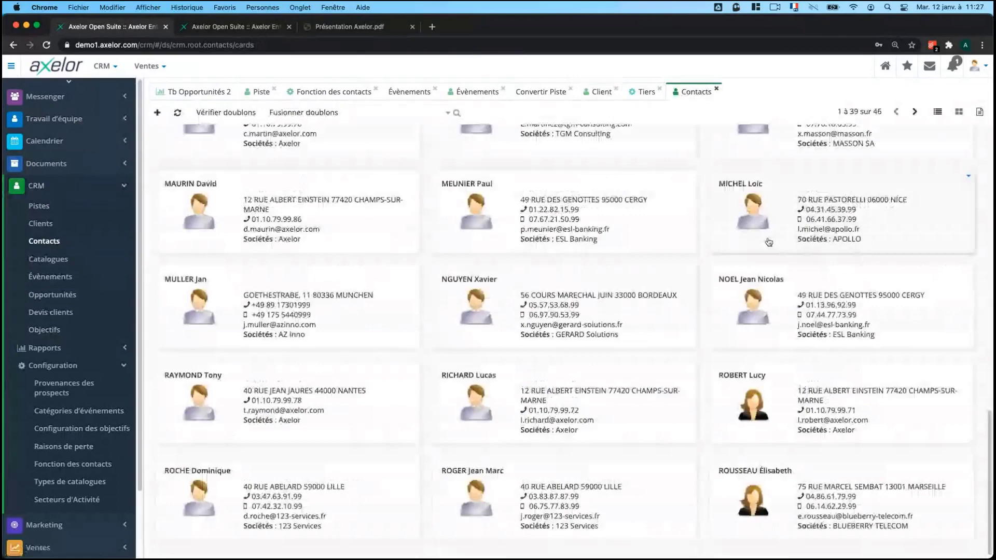
pyautogui.scroll(10, 539, 237)
pyautogui.click(937, 111)
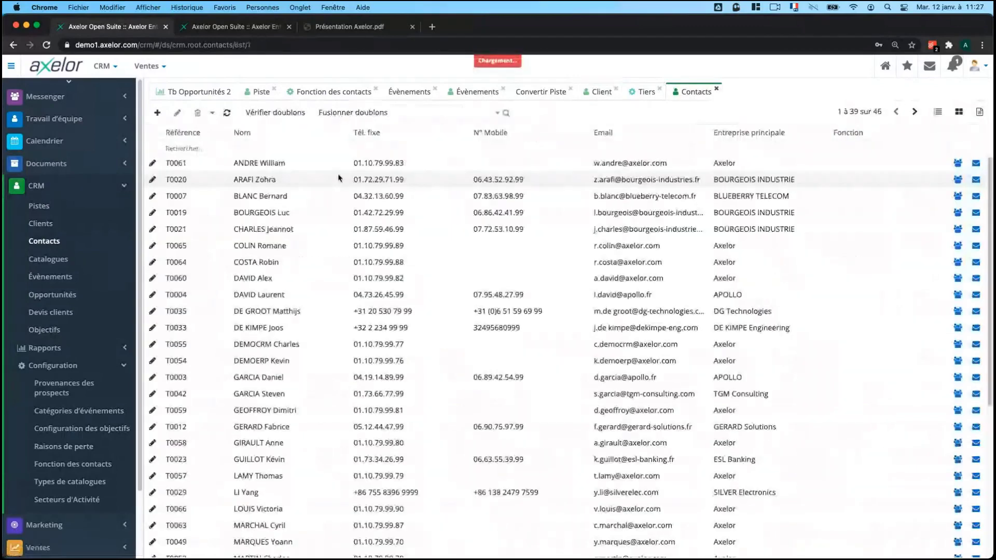
pyautogui.scroll(-4, 481, 202)
pyautogui.scroll(4, 819, 154)
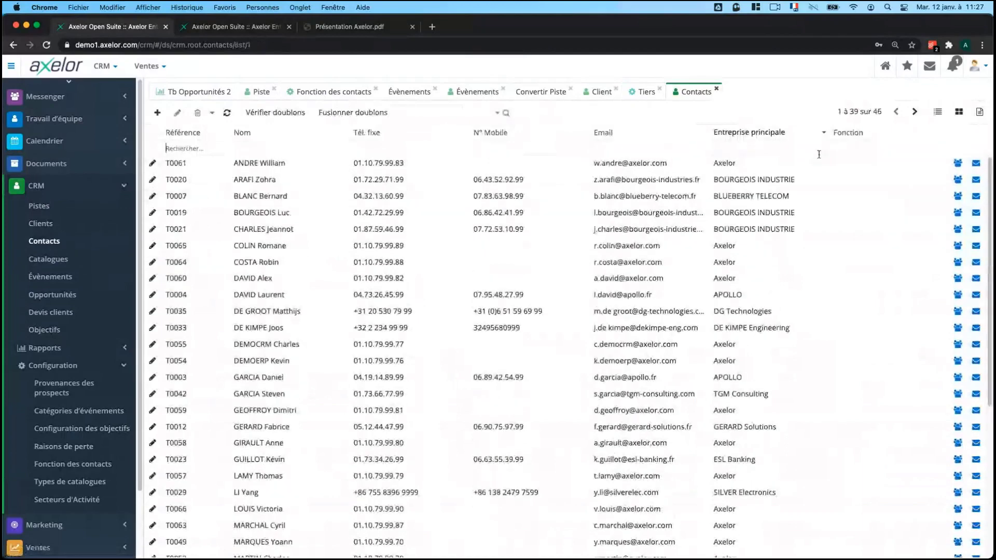
pyautogui.scroll(-5, 361, 324)
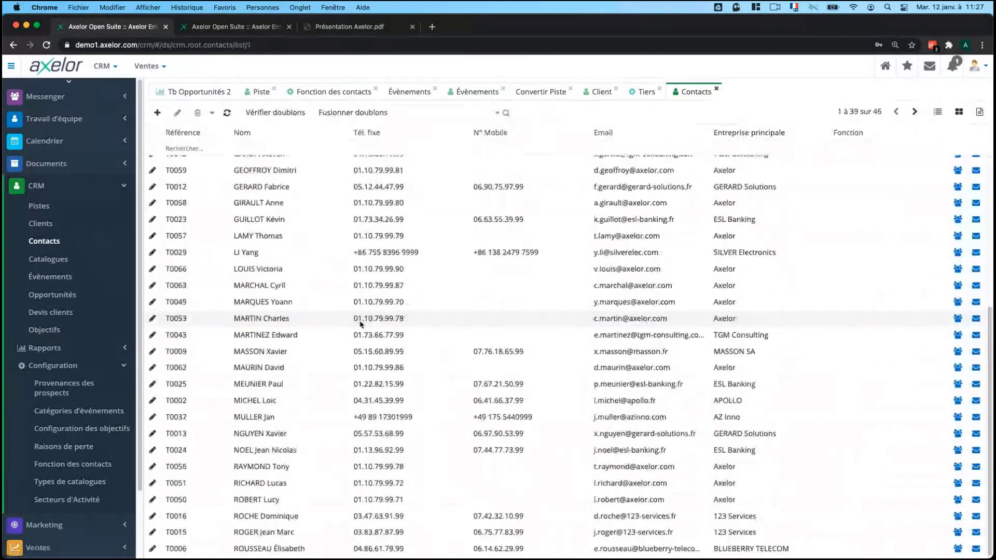
pyautogui.scroll(5, 360, 324)
# Try the mobile and landline search fields, then return to the 123 Services client.
pyautogui.click(476, 148)
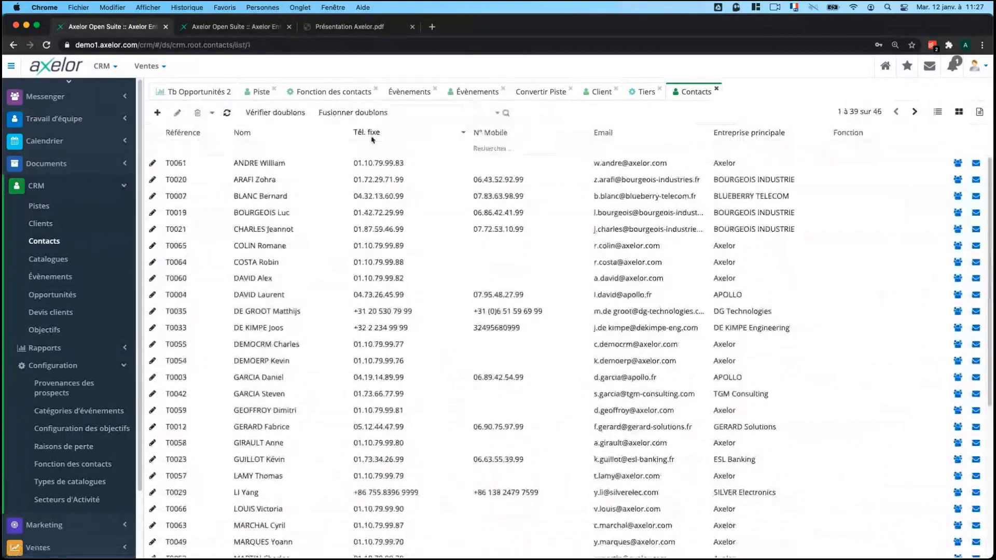
pyautogui.click(371, 146)
pyautogui.rightClick(236, 151)
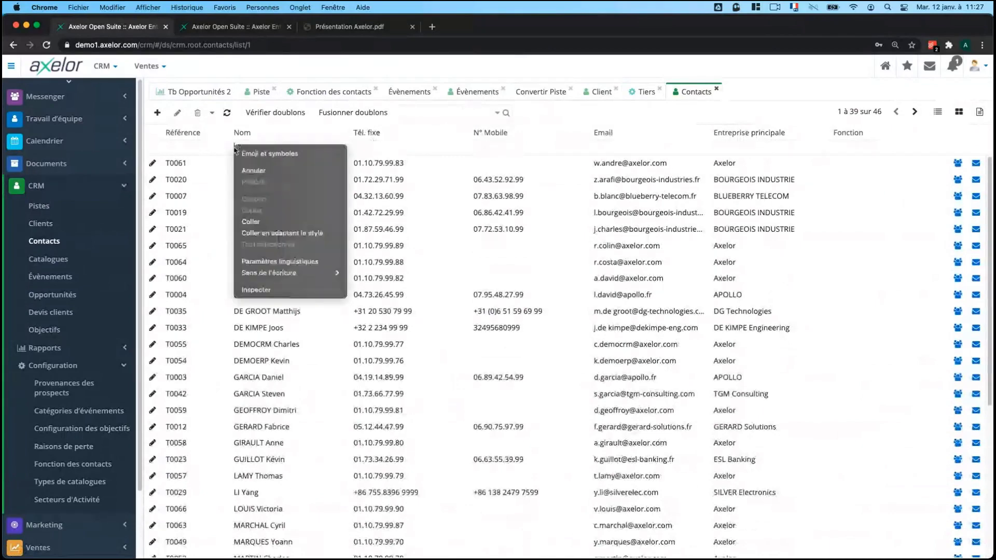
pyautogui.click(473, 98)
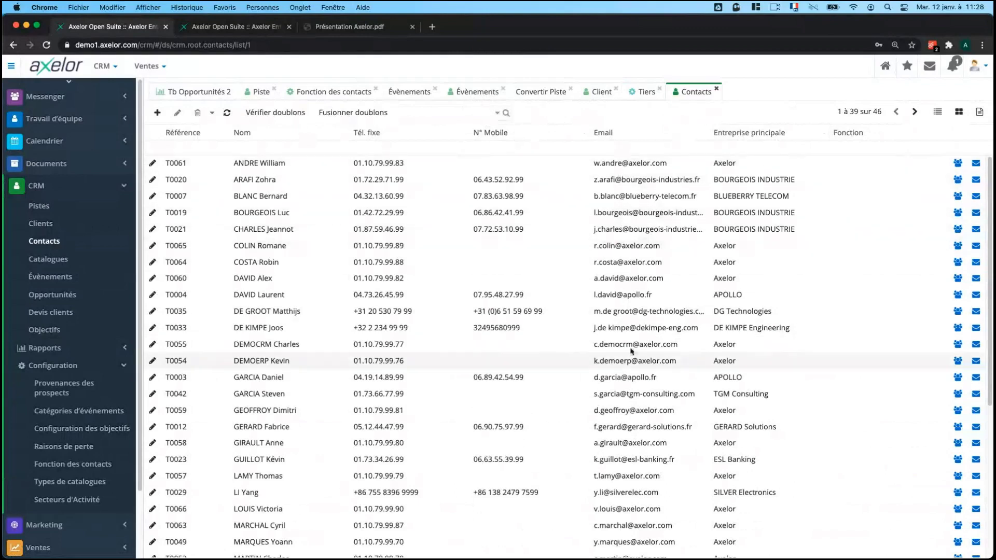
pyautogui.scroll(-1, 511, 270)
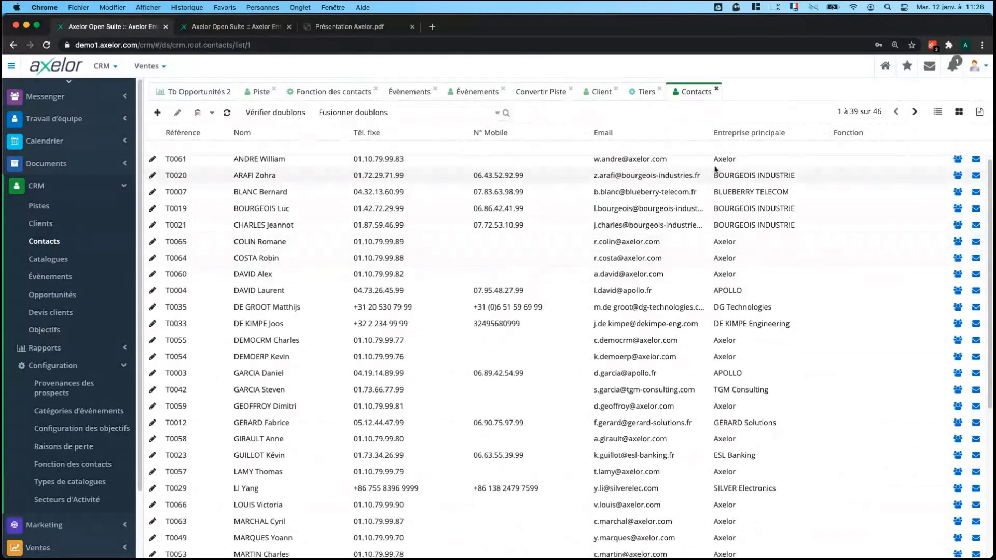
pyautogui.scroll(1, 700, 199)
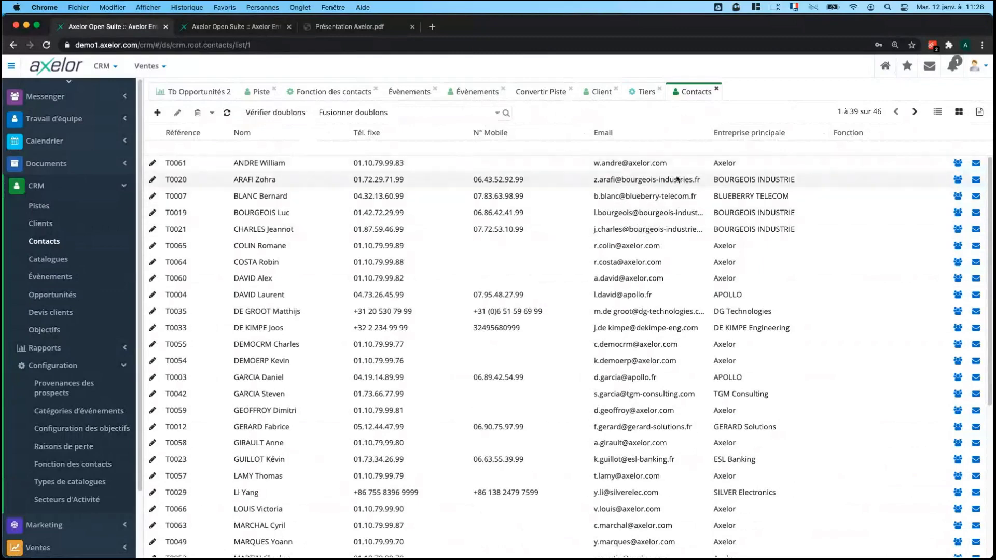
pyautogui.click(592, 93)
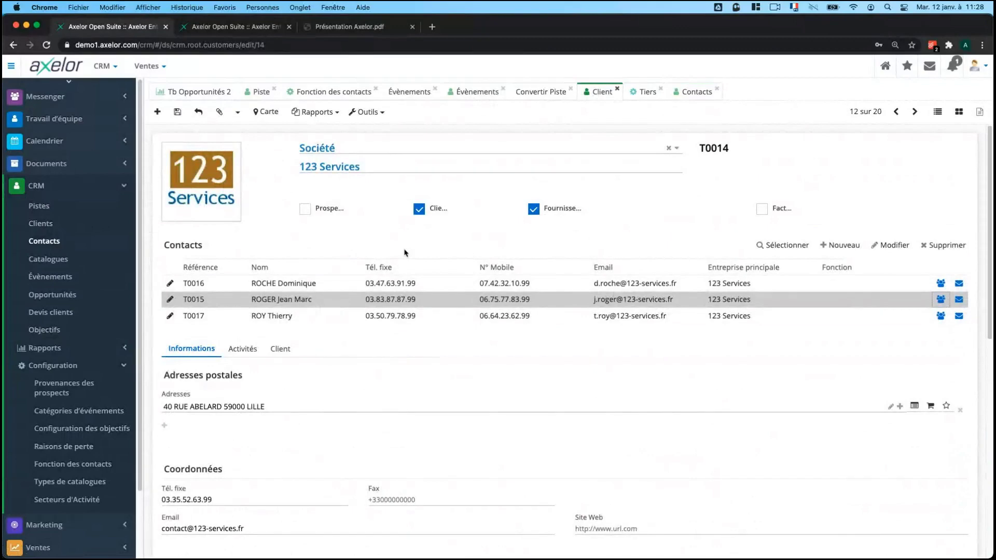
# Reopen the previously viewed lead in edit mode, then return to the 123 Services client record.
pyautogui.scroll(-2, 269, 210)
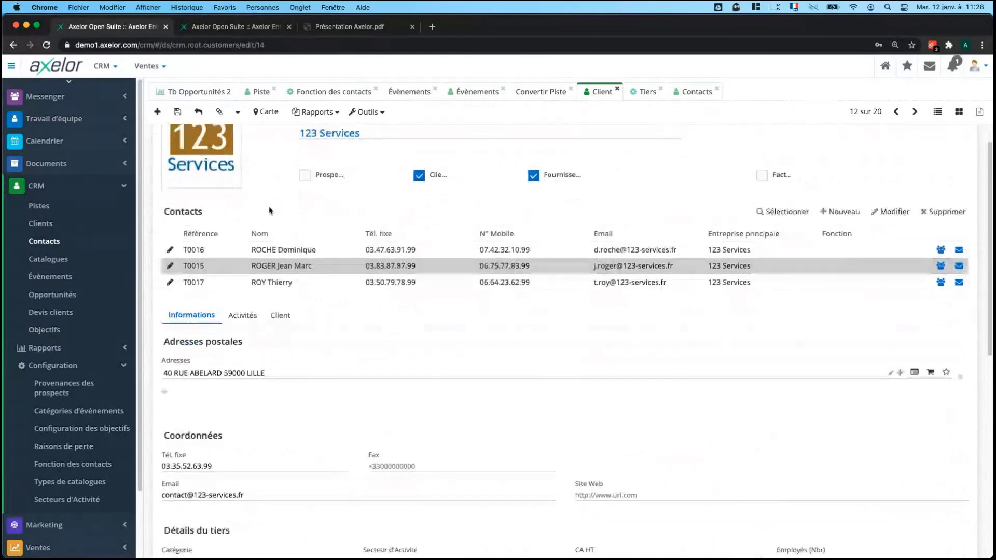
pyautogui.scroll(-3, 269, 210)
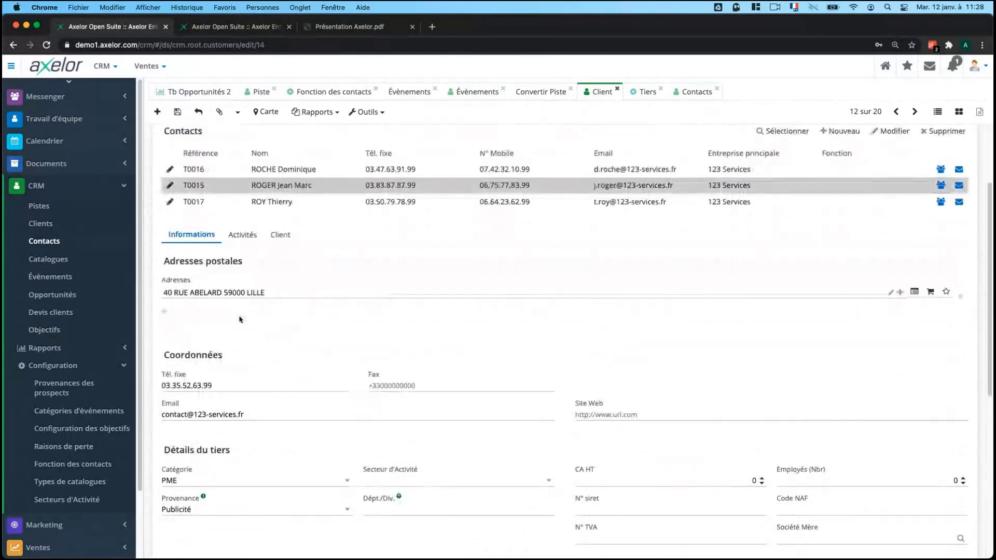
pyautogui.click(253, 93)
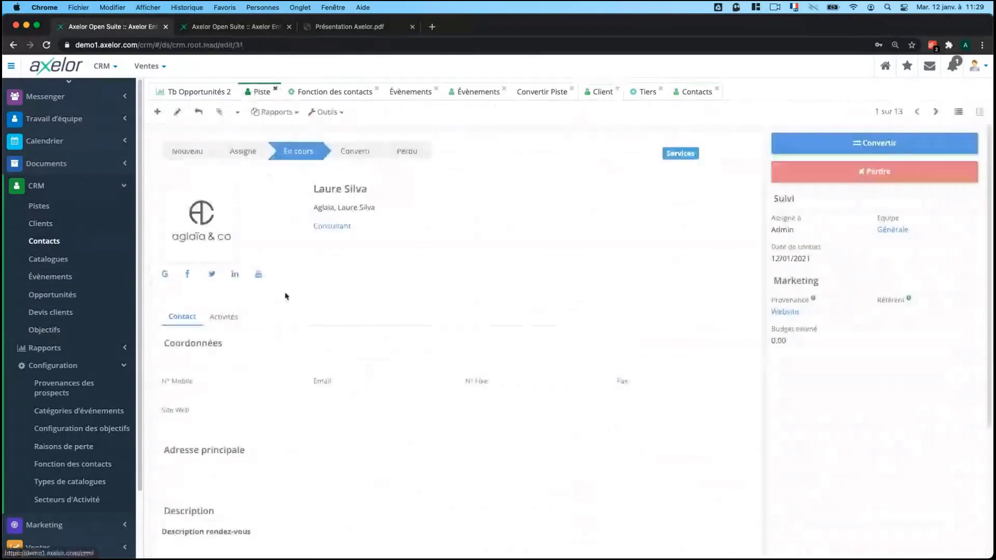
pyautogui.scroll(-2, 285, 293)
pyautogui.click(177, 111)
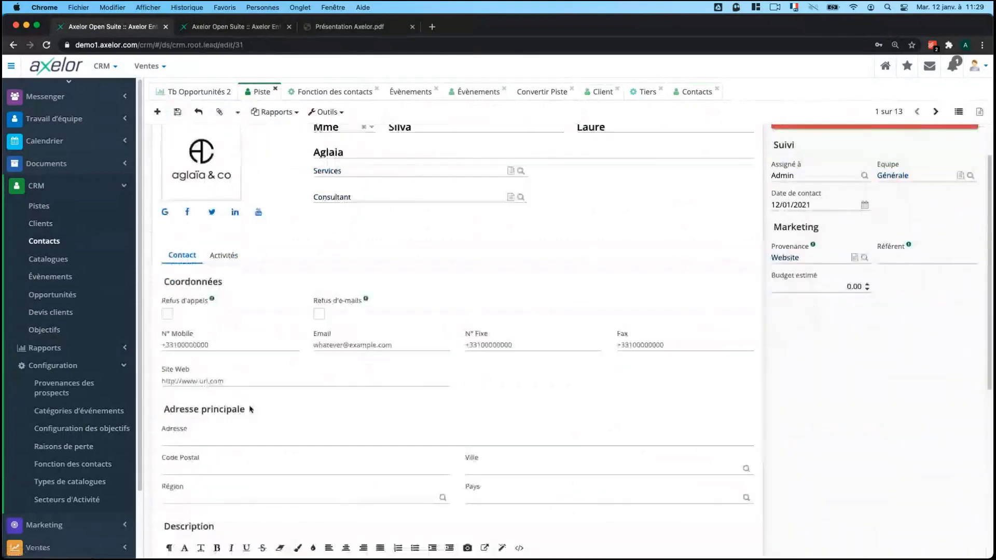
pyautogui.click(590, 93)
pyautogui.scroll(-3, 312, 337)
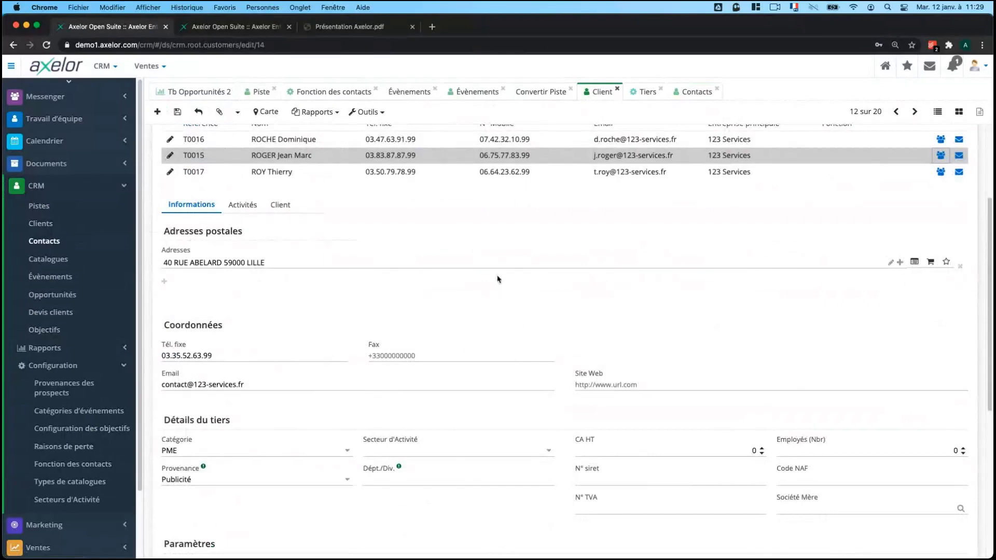
pyautogui.scroll(-3, 496, 279)
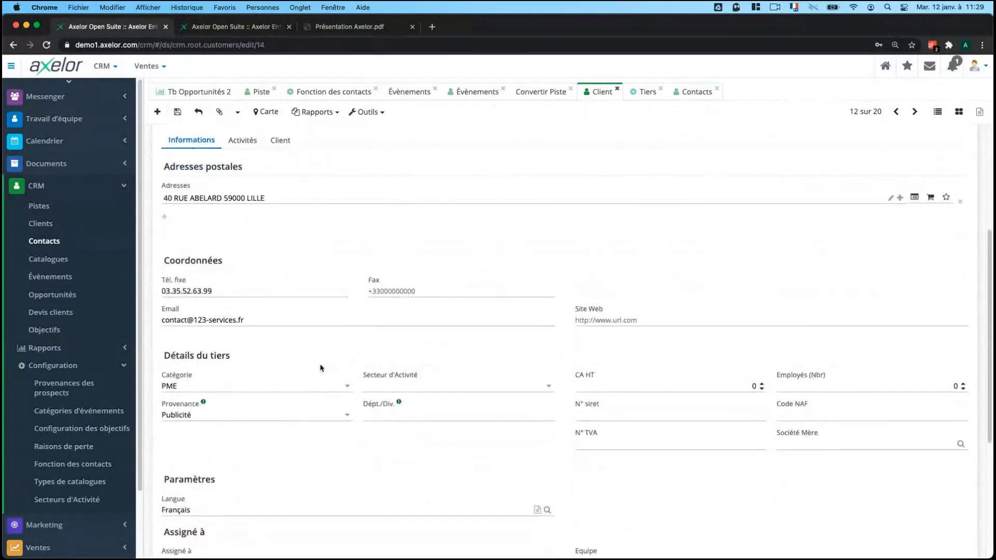
pyautogui.scroll(-1, 324, 377)
pyautogui.scroll(-2, 324, 377)
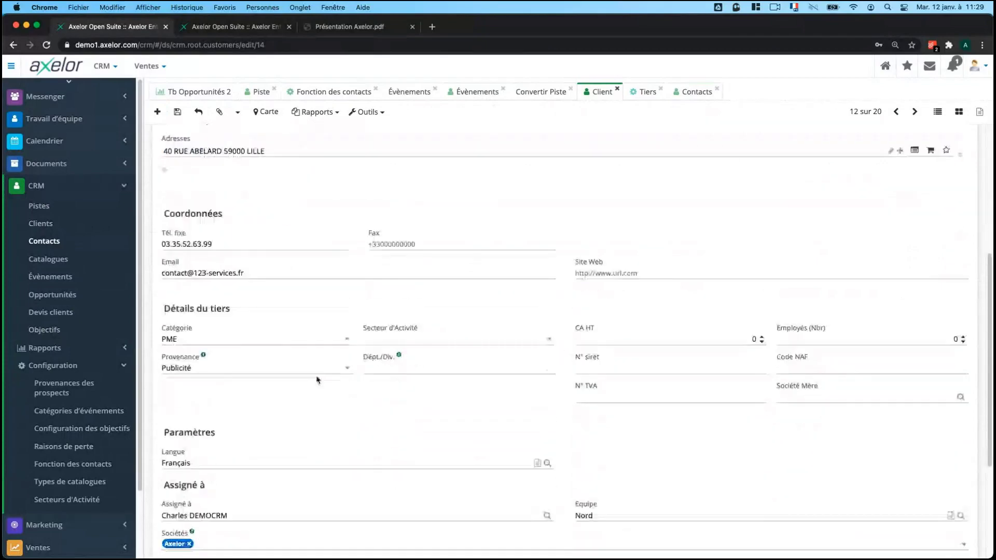
pyautogui.click(213, 339)
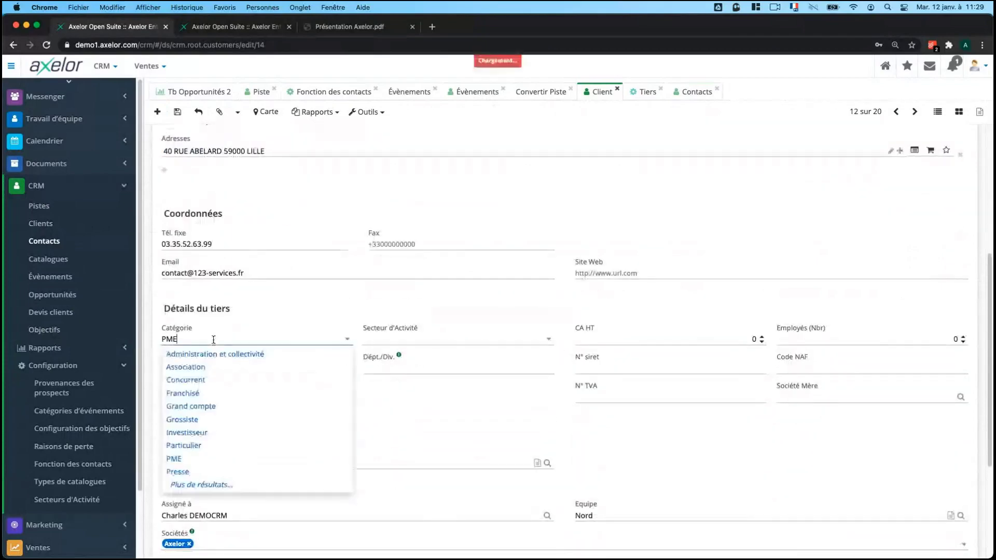
pyautogui.click(445, 417)
pyautogui.click(446, 340)
pyautogui.click(277, 388)
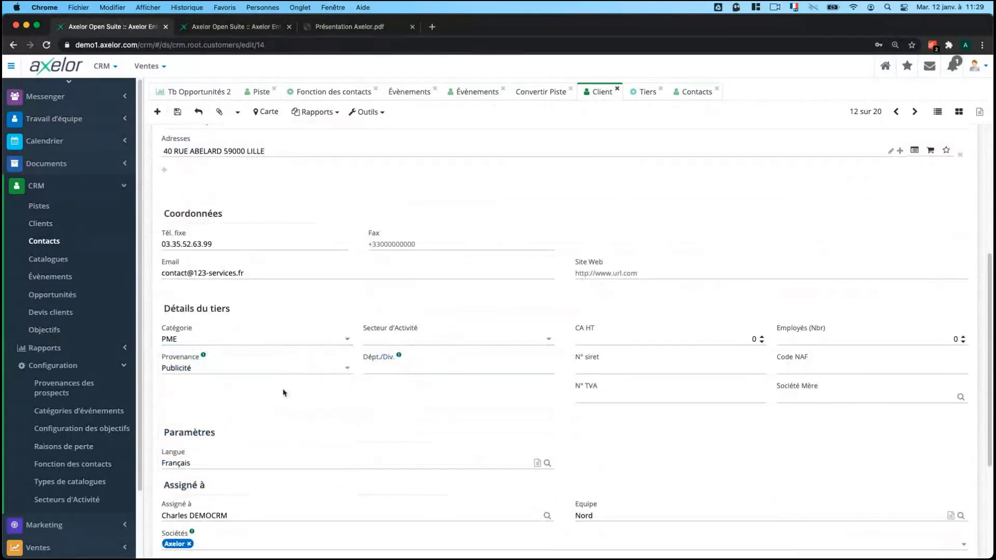
pyautogui.scroll(-2, 736, 300)
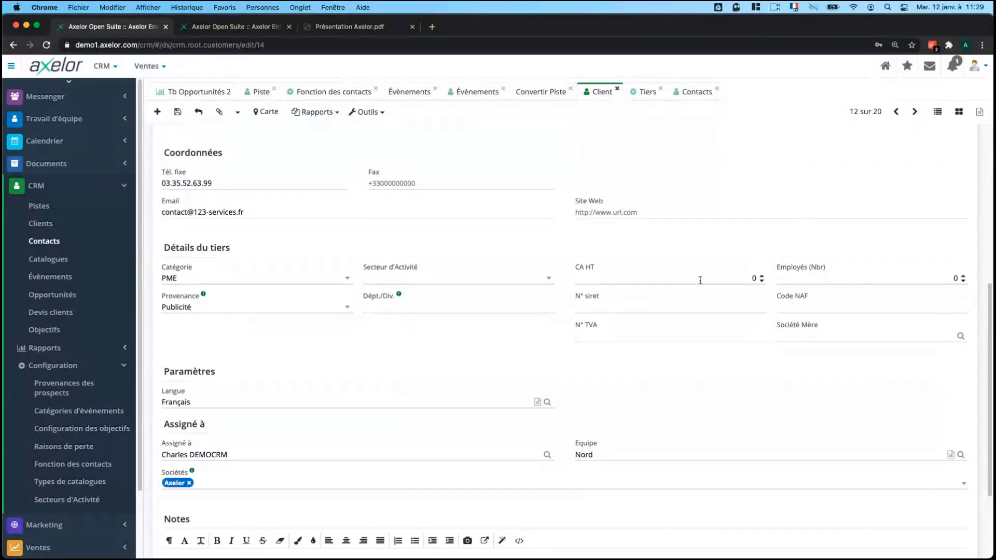
pyautogui.scroll(2, 677, 337)
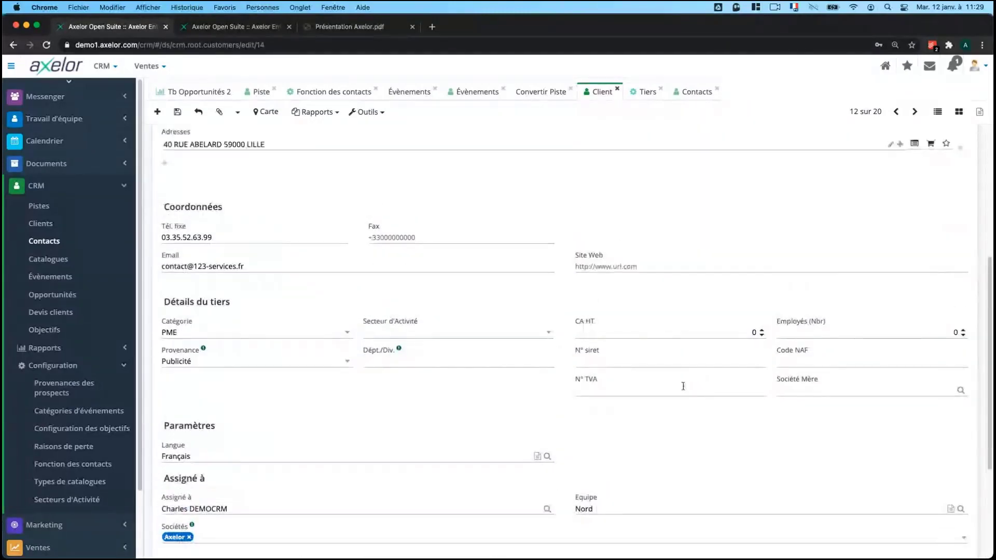
pyautogui.scroll(-1, 523, 276)
pyautogui.scroll(-2, 522, 276)
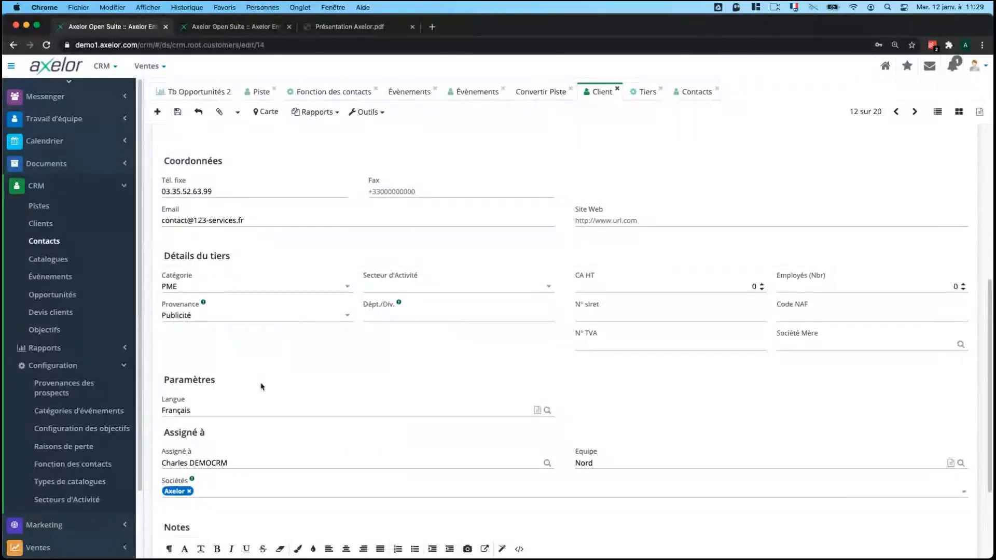
pyautogui.scroll(-2, 222, 396)
pyautogui.click(199, 350)
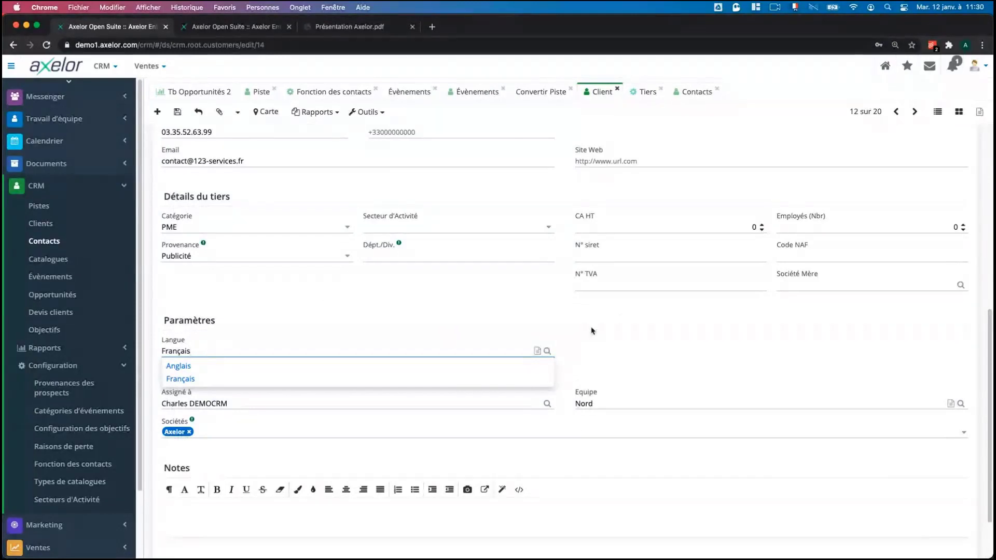
# Keep Français as the client language and check which companies can be linked to 123 Services.
pyautogui.click(624, 323)
pyautogui.scroll(-1, 538, 325)
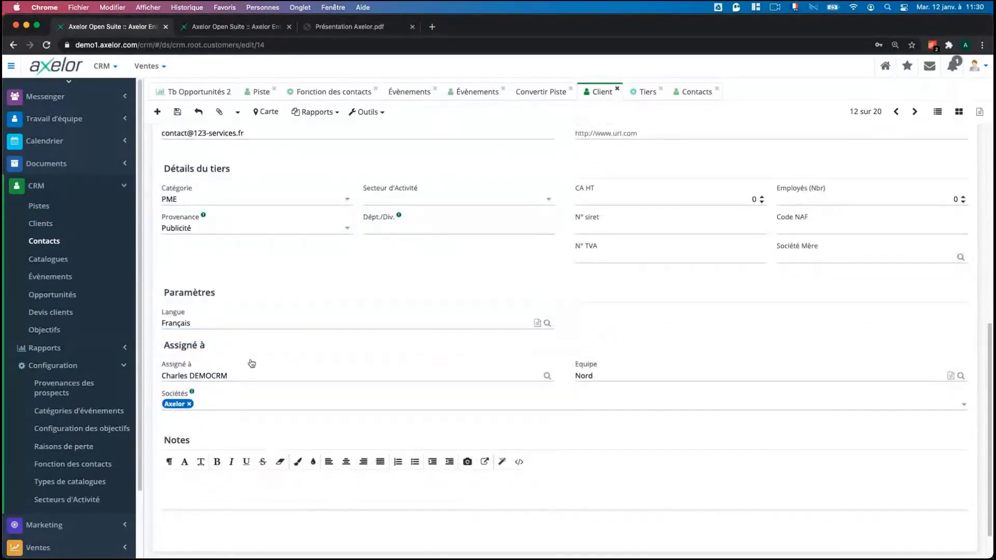
pyautogui.scroll(8, 267, 363)
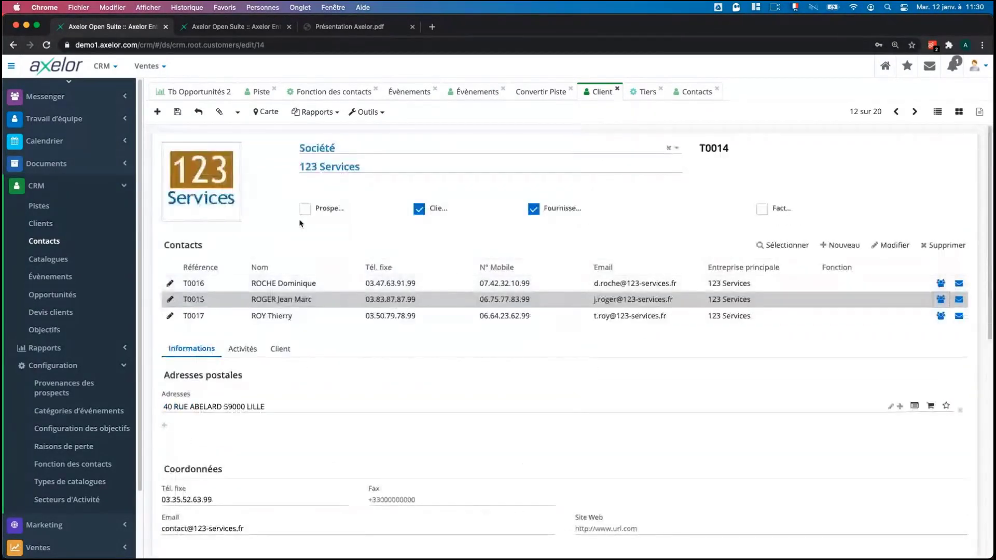
pyautogui.scroll(-9, 311, 225)
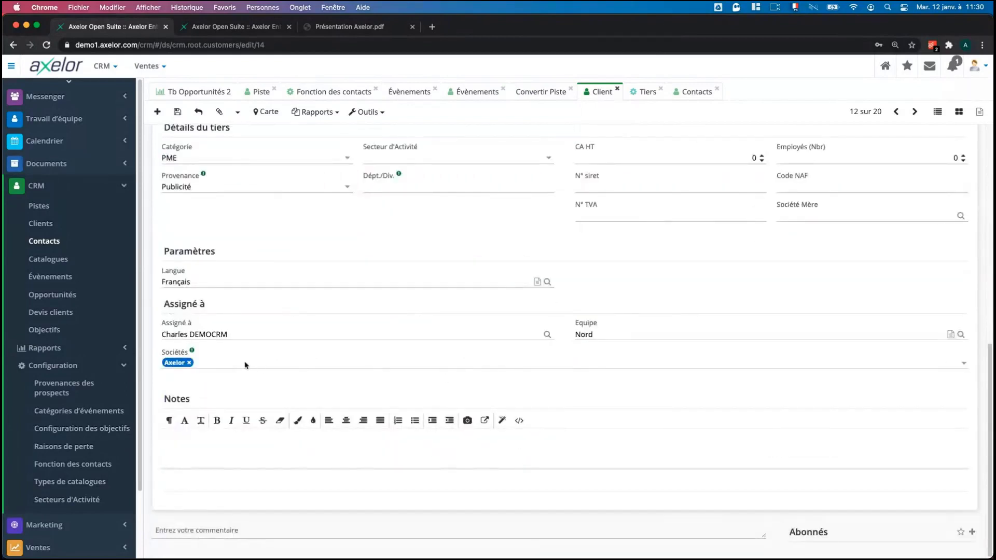
pyautogui.click(238, 365)
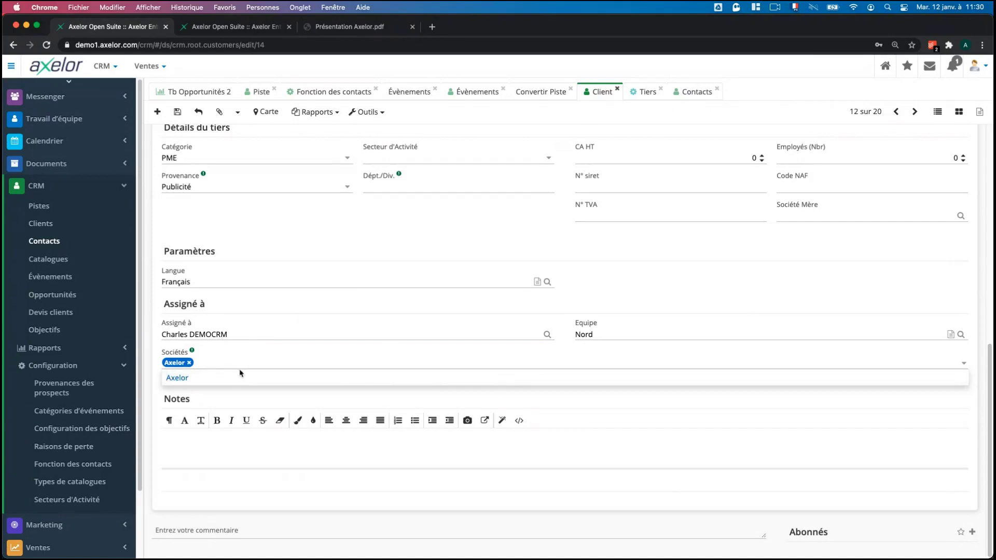
# Show the client's activities, revealing the task Préparer le support commercial on 13/01/2021 at 10:00.
pyautogui.scroll(8, 427, 246)
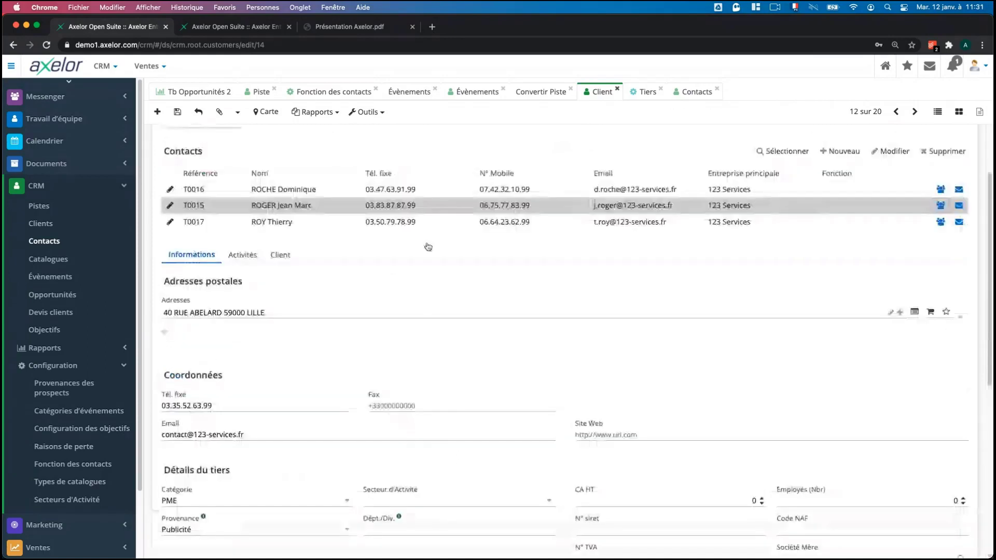
pyautogui.scroll(-4, 347, 244)
pyautogui.scroll(-5, 346, 245)
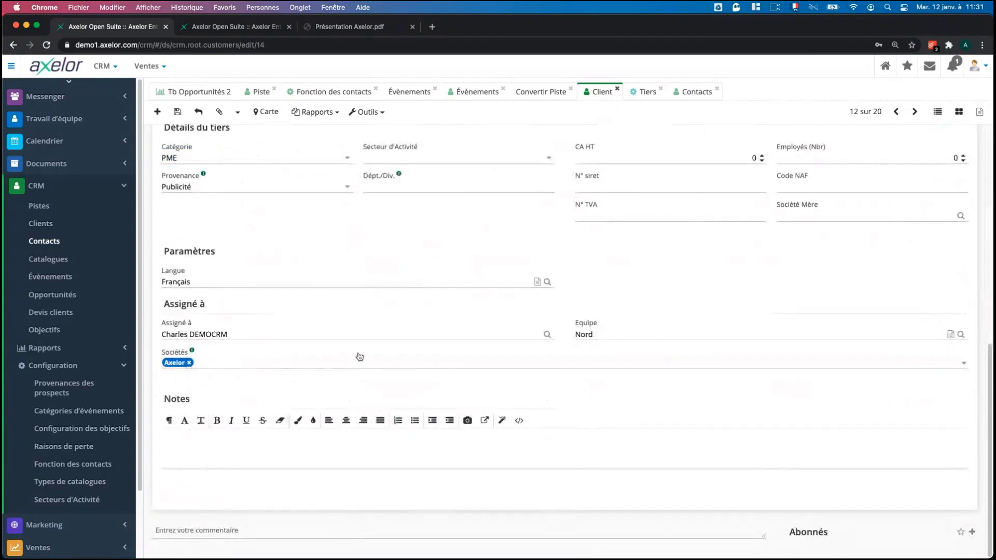
pyautogui.scroll(10, 360, 356)
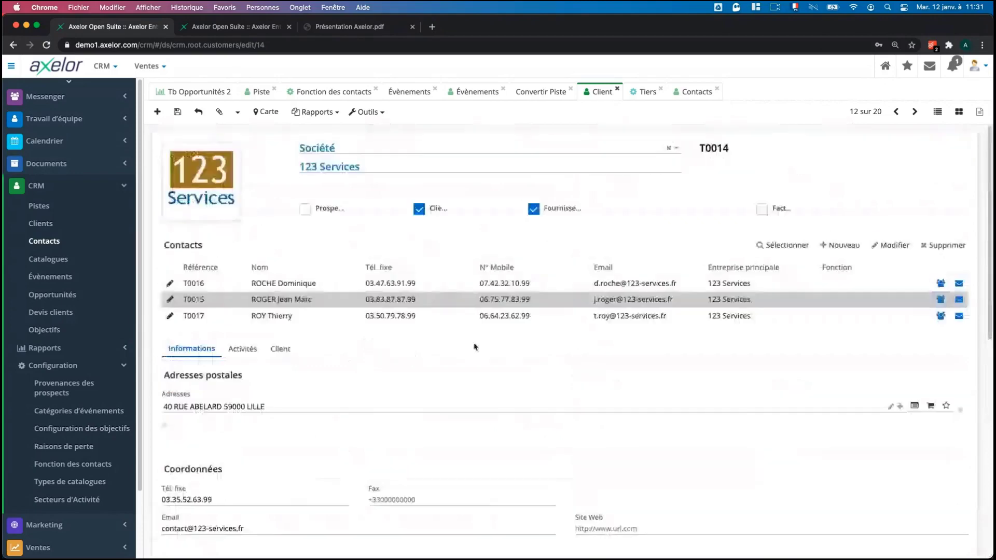
pyautogui.scroll(-2, 475, 346)
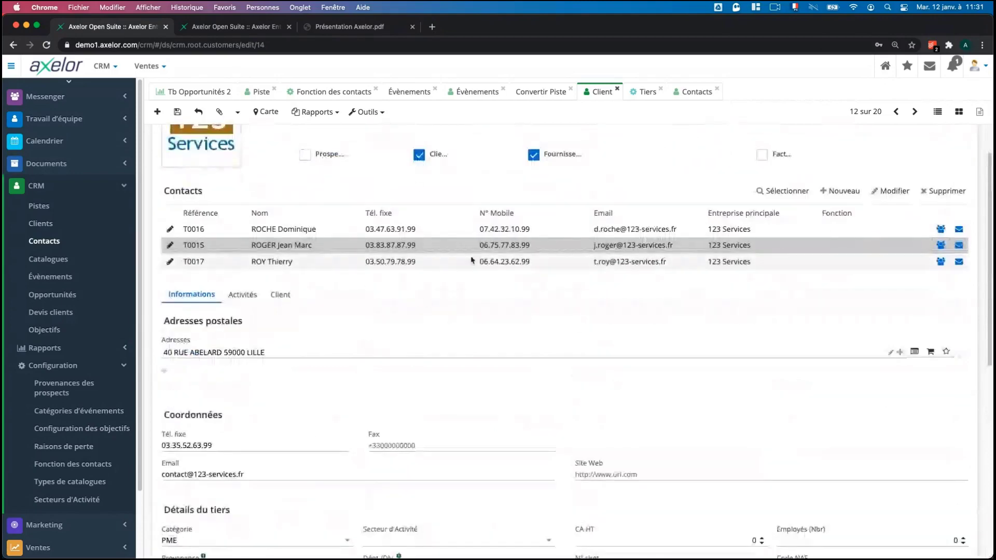
pyautogui.scroll(2, 418, 185)
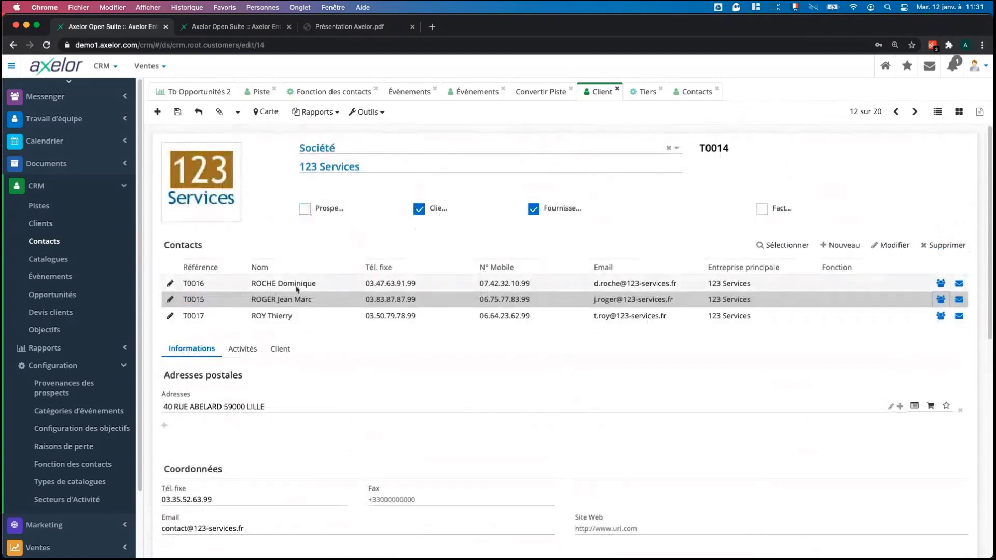
pyautogui.scroll(-1, 294, 286)
pyautogui.click(242, 346)
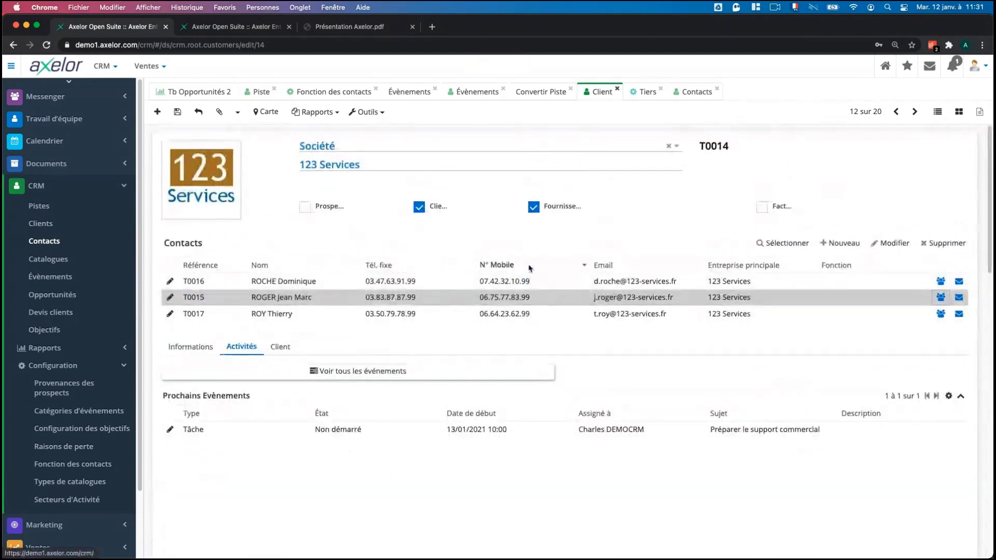
# Scroll the client form past its events and won opportunity O0029 to its three quotes and orders.
pyautogui.scroll(-1, 529, 269)
pyautogui.scroll(-1, 529, 269)
pyautogui.scroll(1, 530, 268)
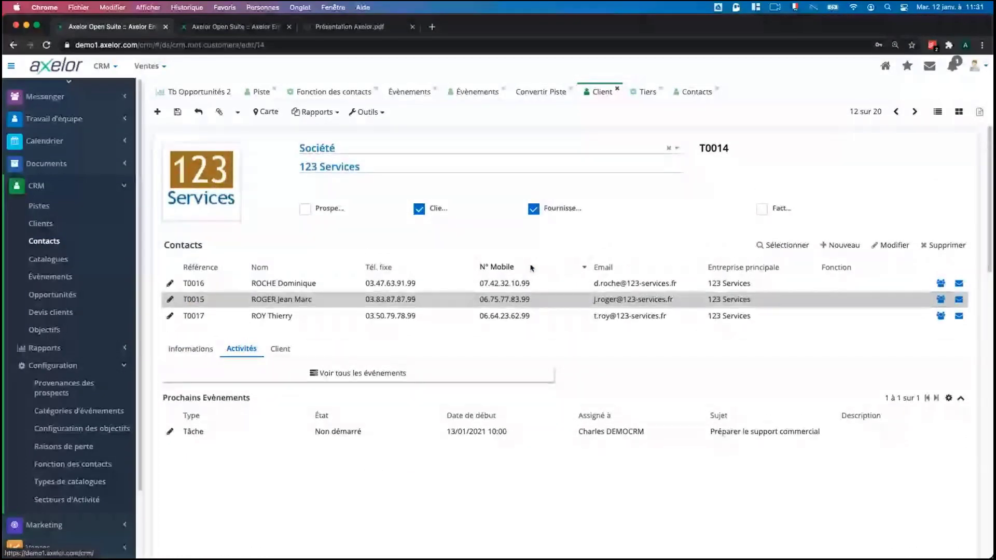
pyautogui.scroll(-5, 447, 226)
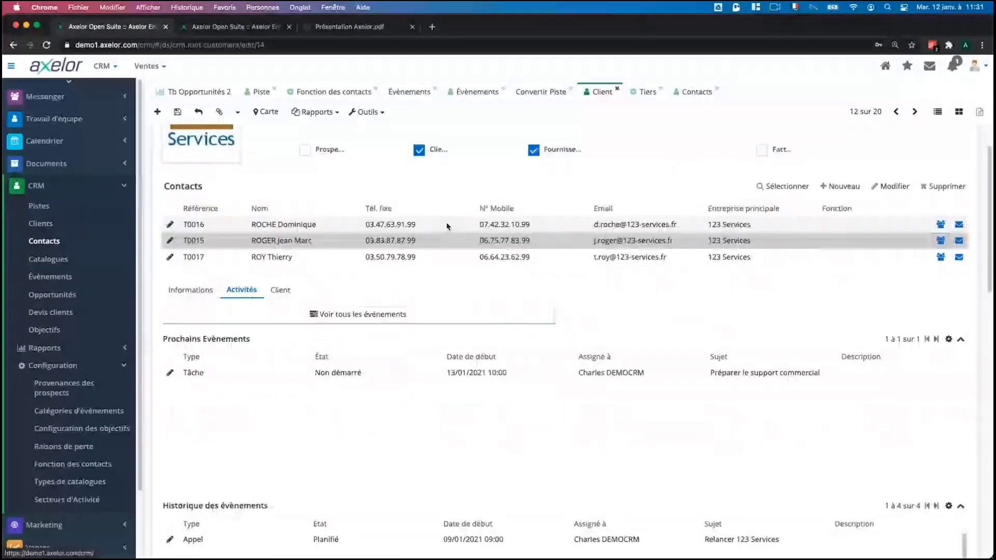
pyautogui.scroll(5, 448, 226)
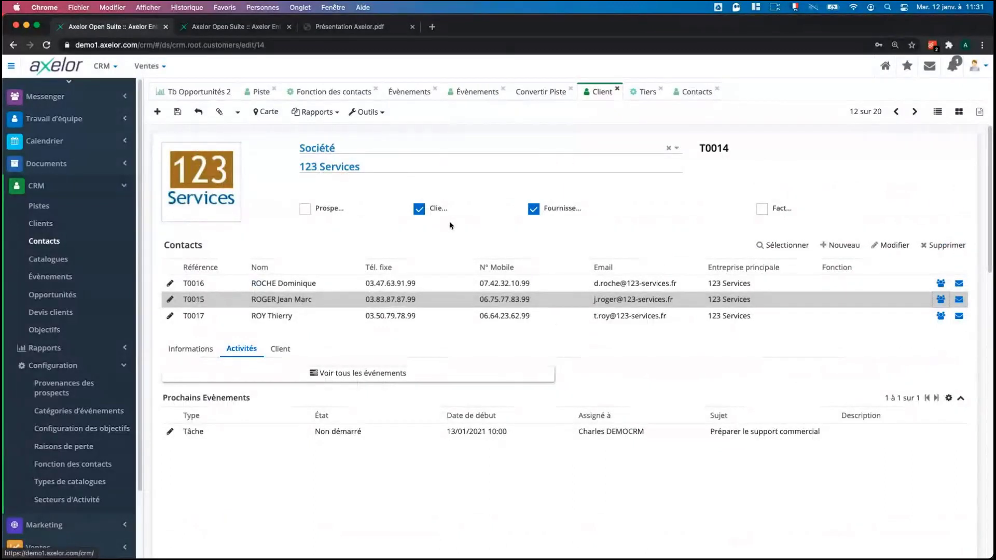
pyautogui.scroll(-3, 449, 221)
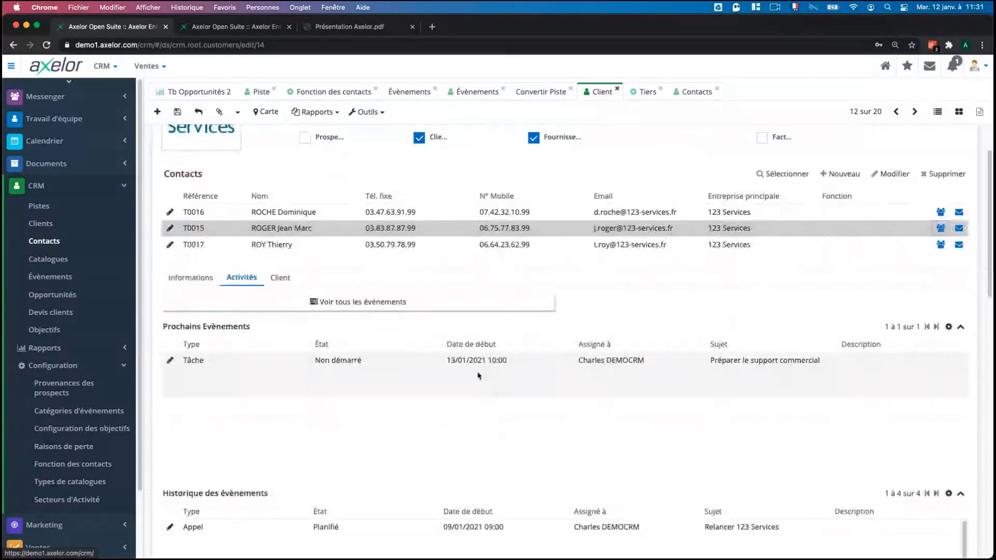
pyautogui.scroll(-5, 478, 376)
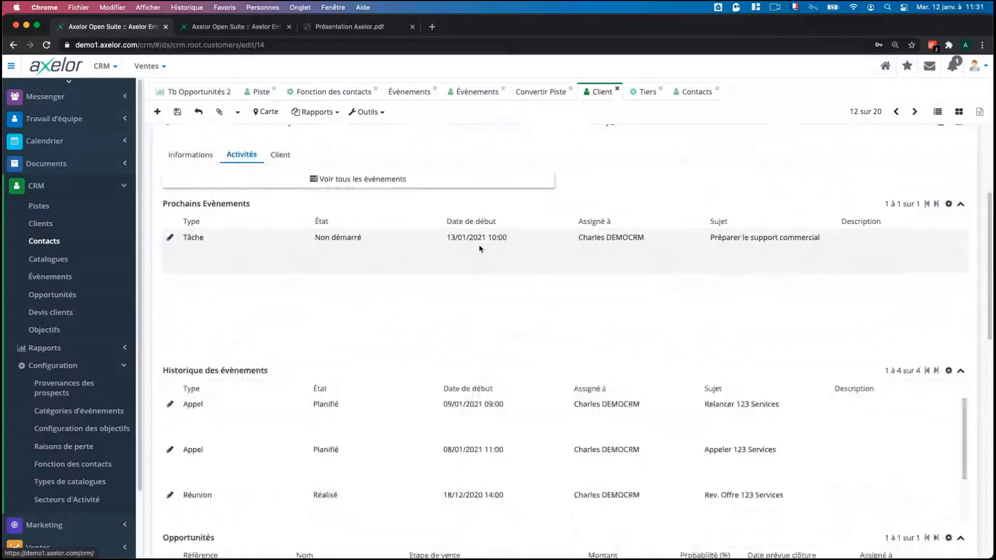
pyautogui.scroll(-2, 528, 315)
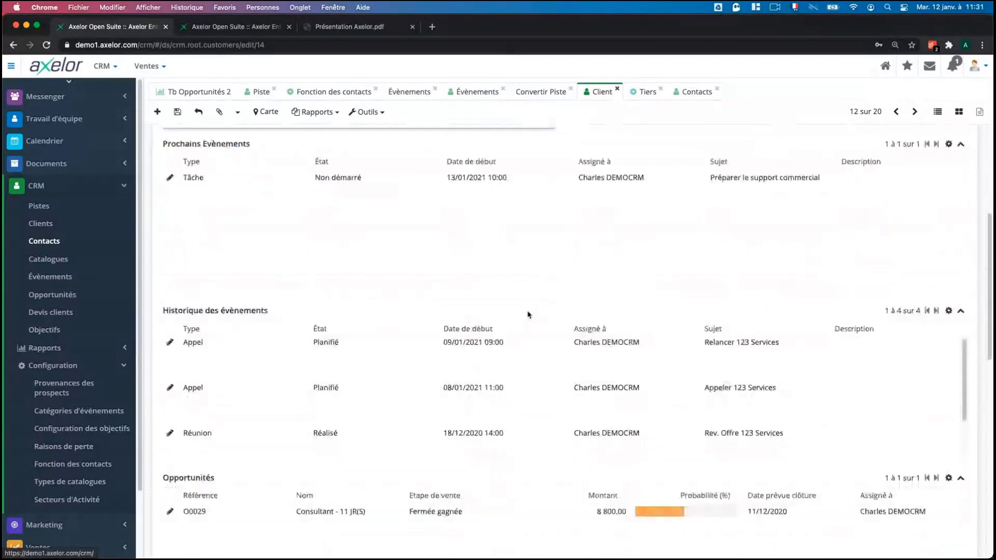
pyautogui.scroll(-3, 527, 315)
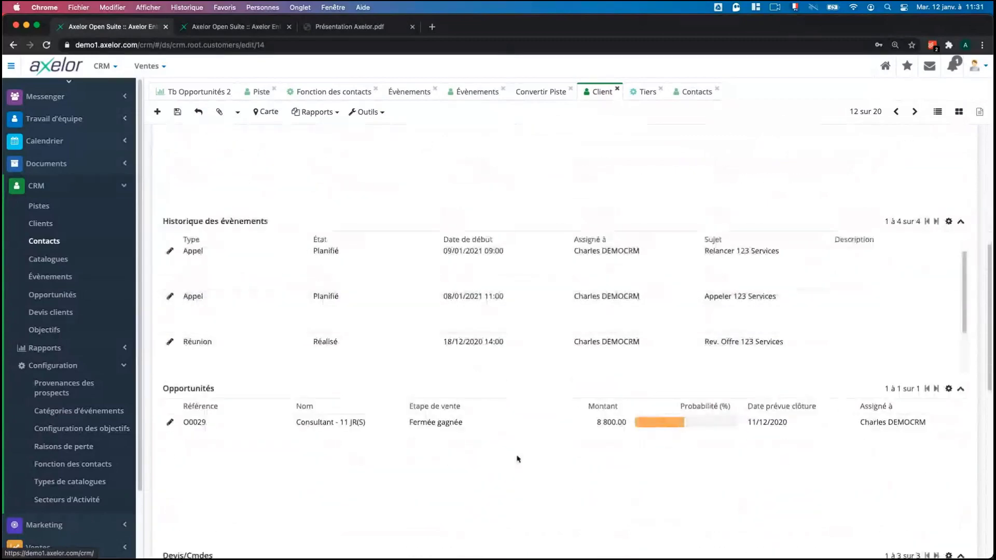
pyautogui.scroll(-1, 488, 433)
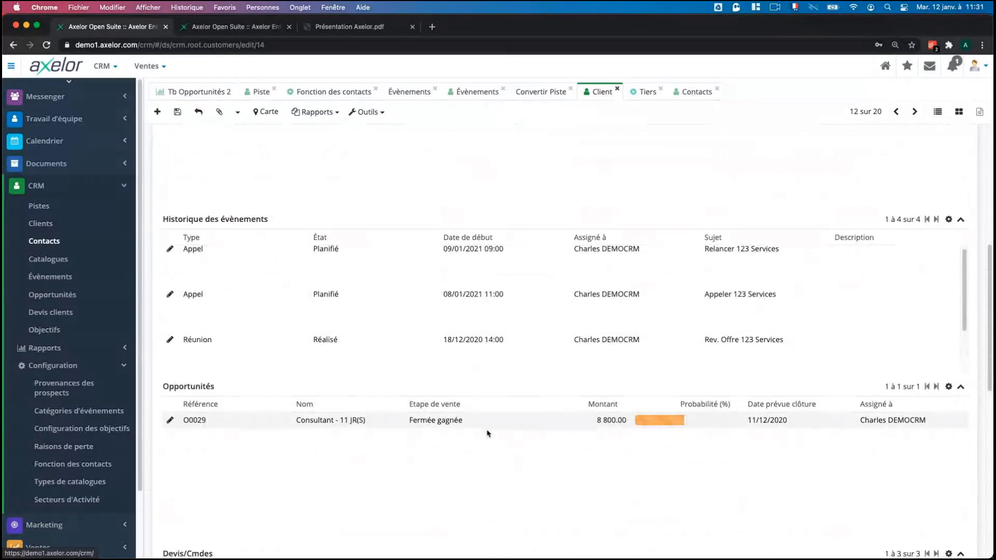
pyautogui.scroll(-5, 487, 433)
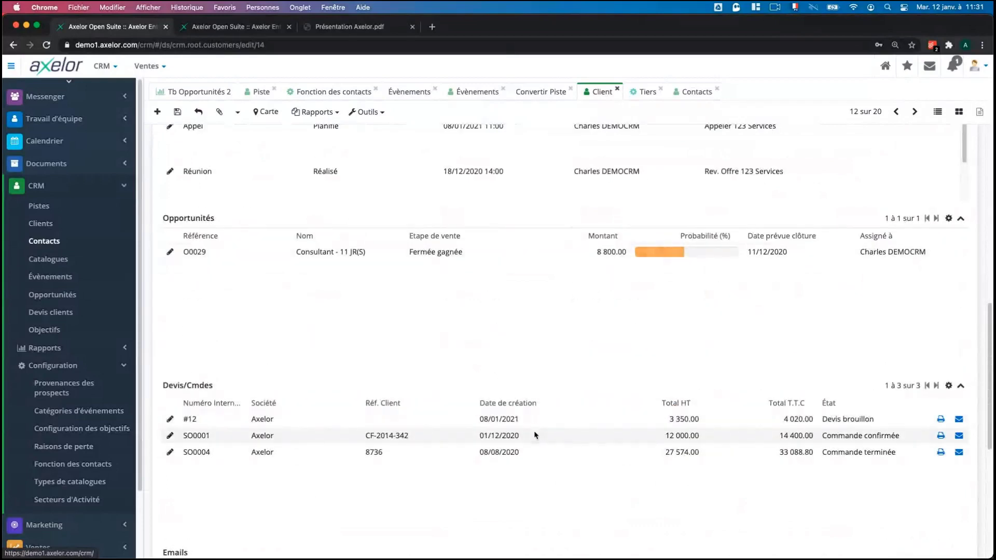
pyautogui.scroll(-1, 536, 435)
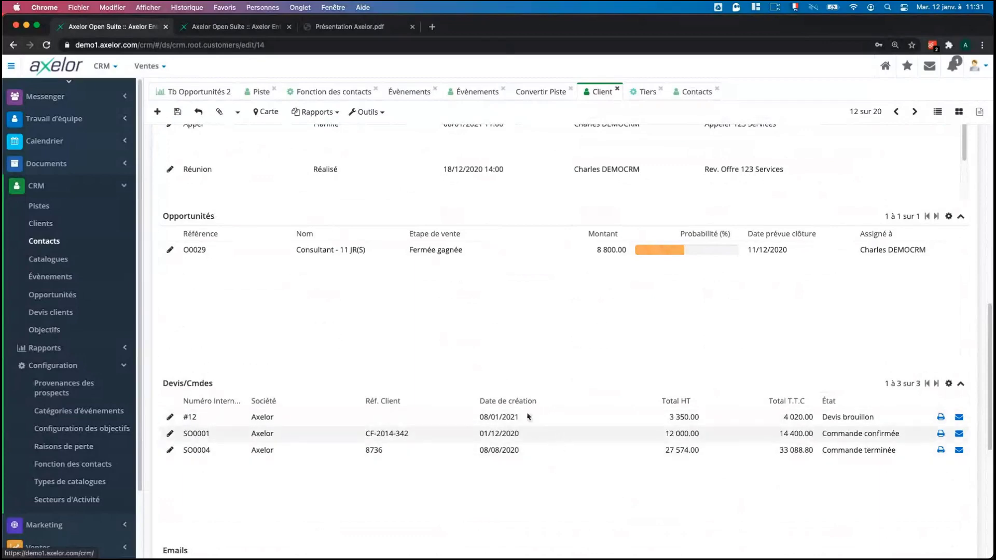
pyautogui.scroll(5, 479, 431)
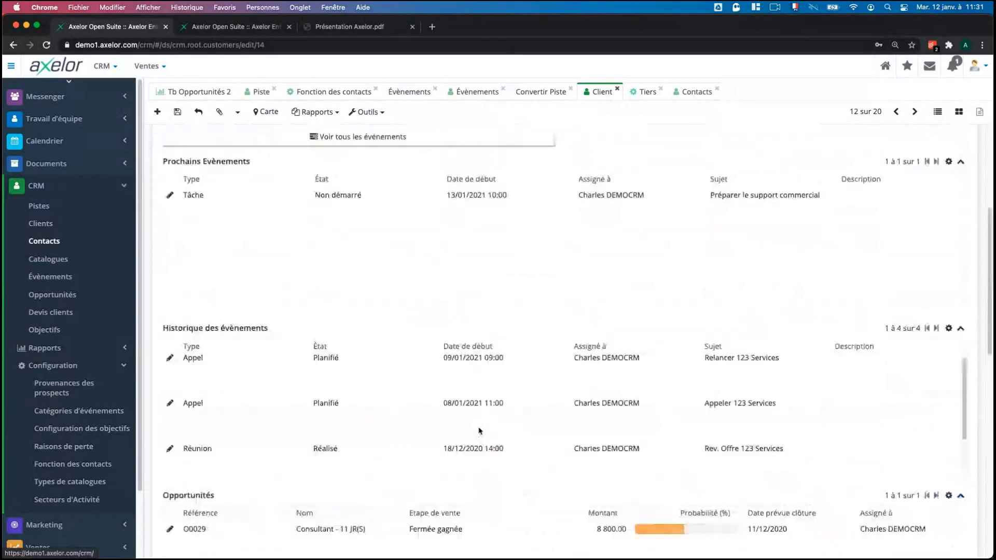
pyautogui.scroll(-5, 479, 430)
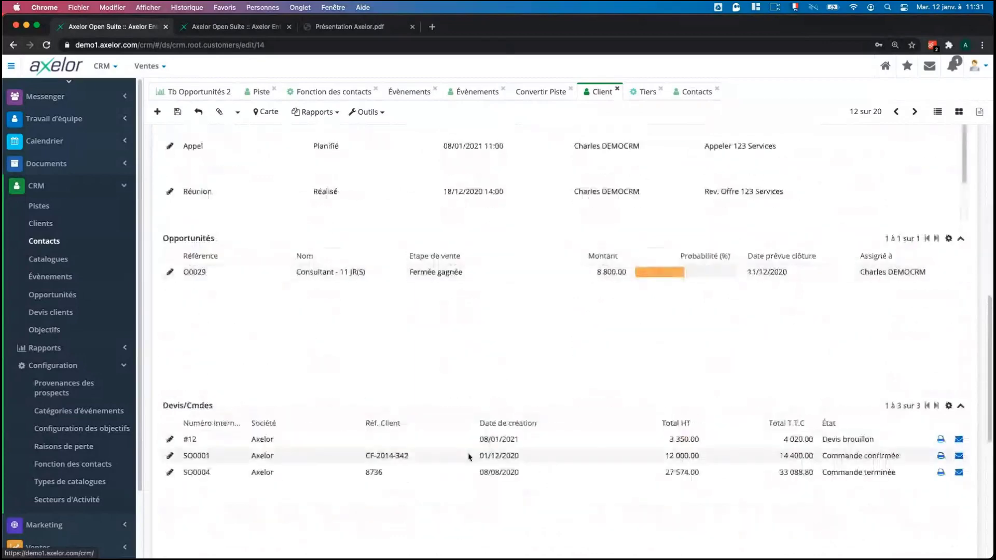
pyautogui.scroll(-1, 468, 455)
# Open draft quote #12 (3350.00 € HT, 4020.00 € TTC), then go back to 123 Services.
pyautogui.doubleClick(508, 351)
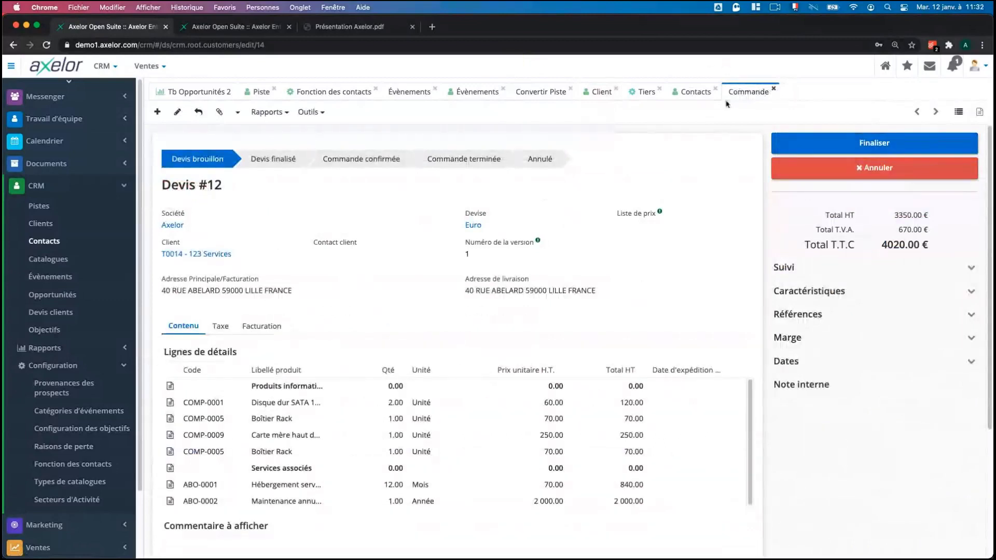
pyautogui.click(596, 93)
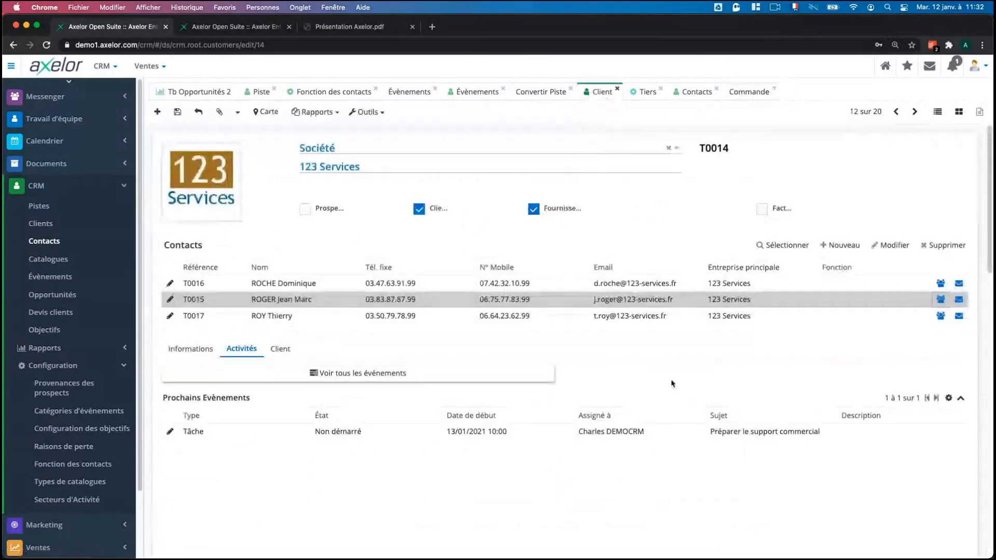
pyautogui.scroll(-10, 673, 384)
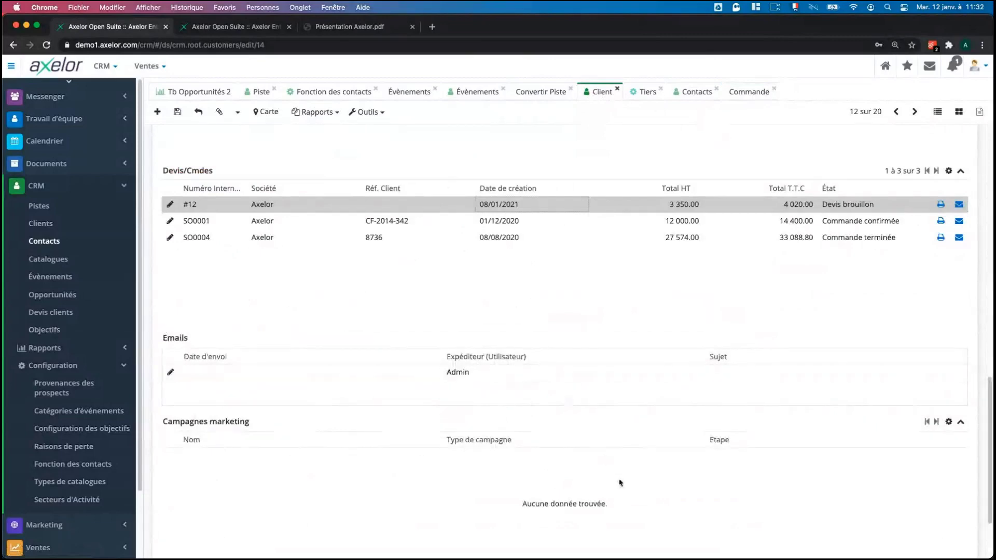
# Show the client's addresses and contact details, then bring up the Opportunités kanban board.
pyautogui.scroll(5, 617, 475)
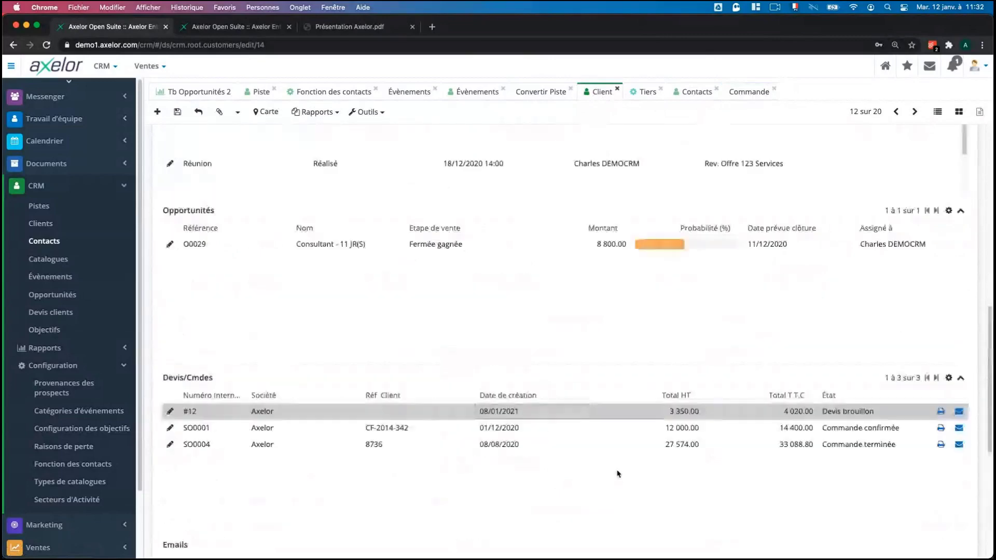
pyautogui.scroll(4, 617, 473)
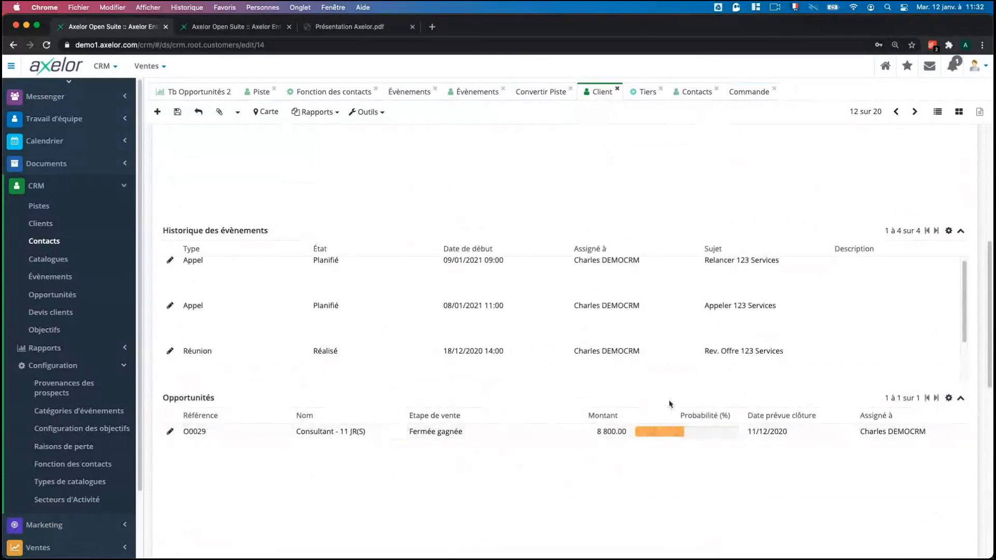
pyautogui.scroll(4, 669, 404)
pyautogui.scroll(3, 669, 404)
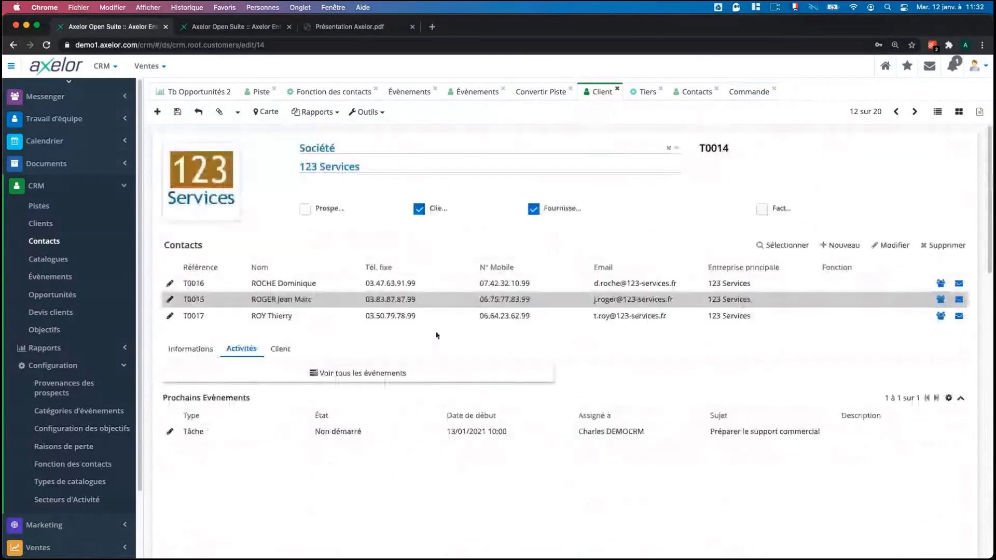
pyautogui.click(170, 350)
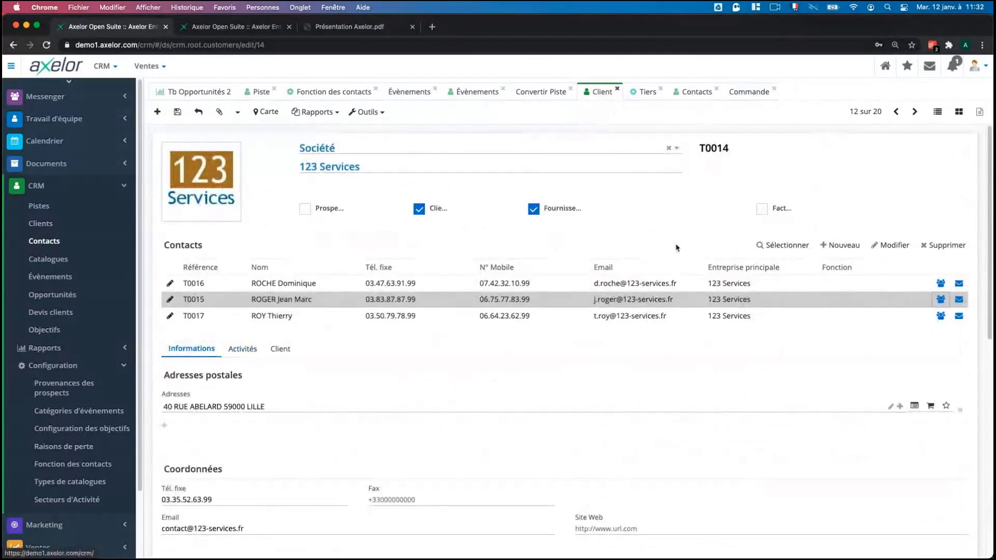
pyautogui.click(85, 296)
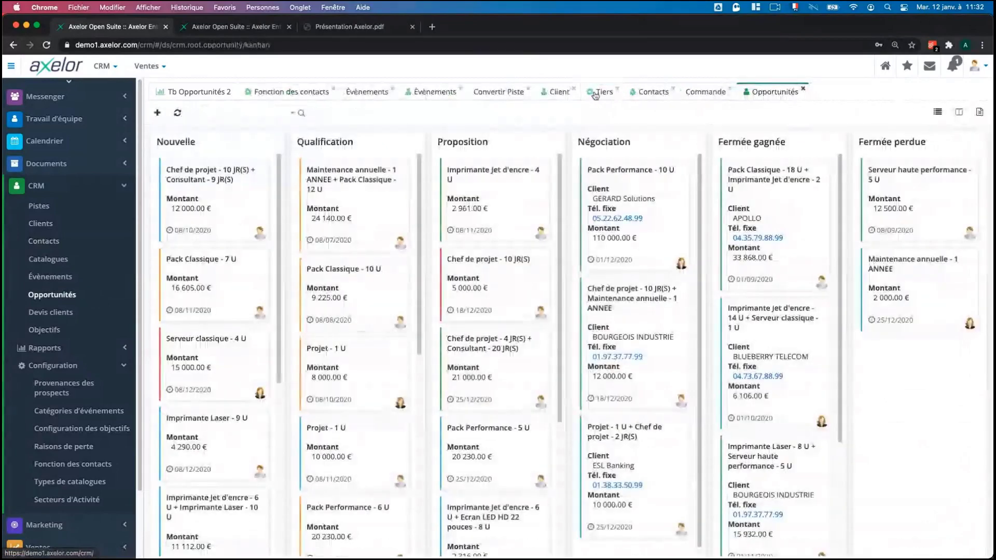
# Close the client and quote #12 views, then move Pack Classique - 7 U (16 605.00 €) into Qualification.
pyautogui.click(618, 88)
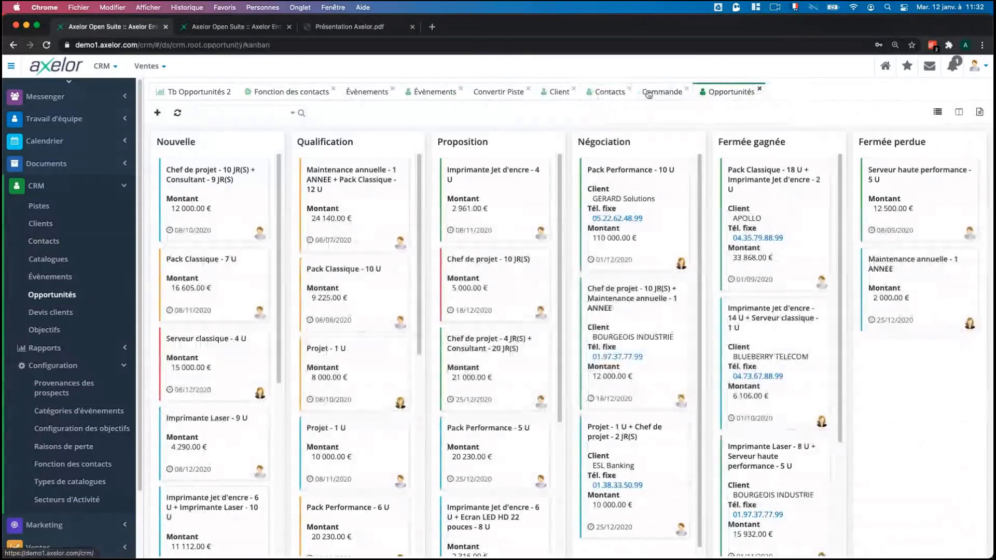
pyautogui.click(686, 88)
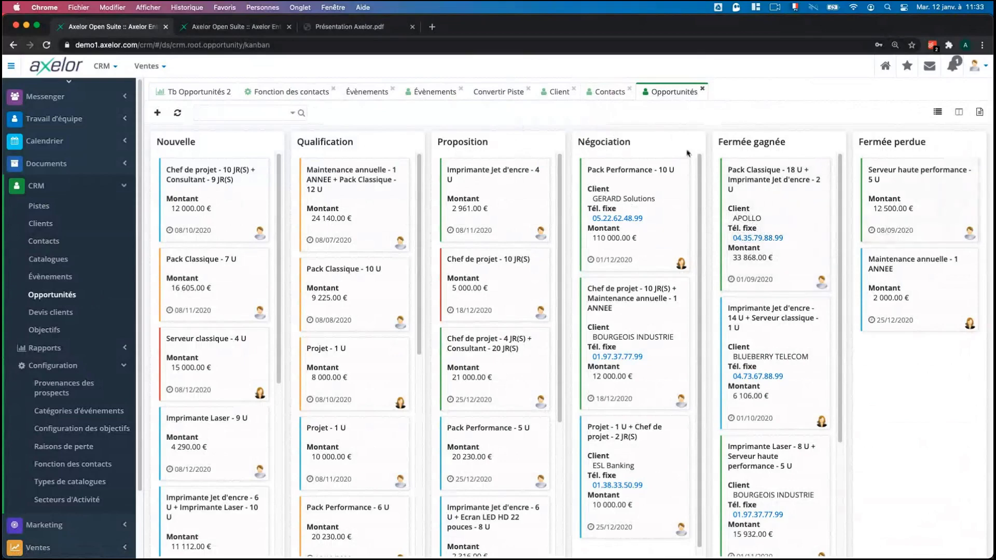
pyautogui.scroll(-2, 311, 207)
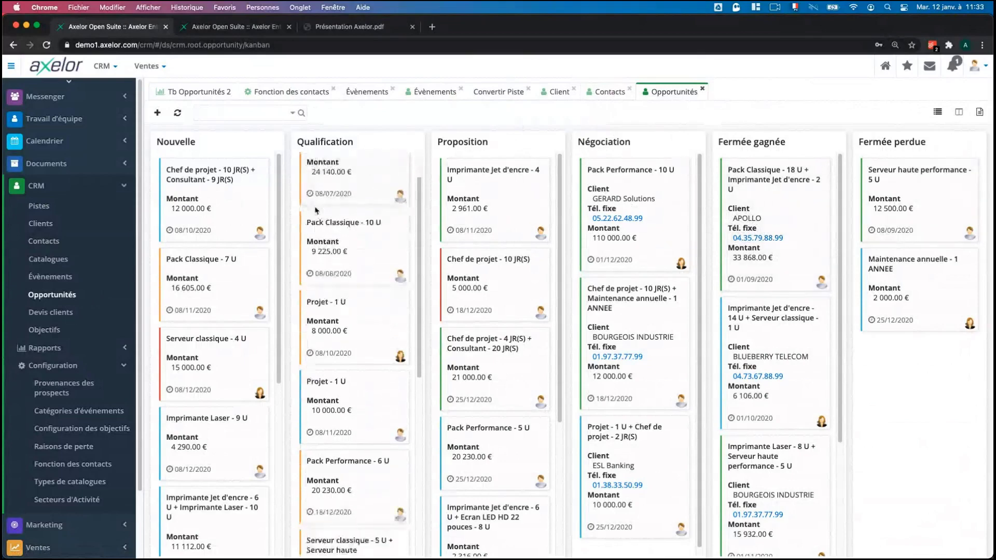
pyautogui.scroll(-6, 243, 311)
pyautogui.scroll(6, 259, 319)
pyautogui.scroll(2, 358, 290)
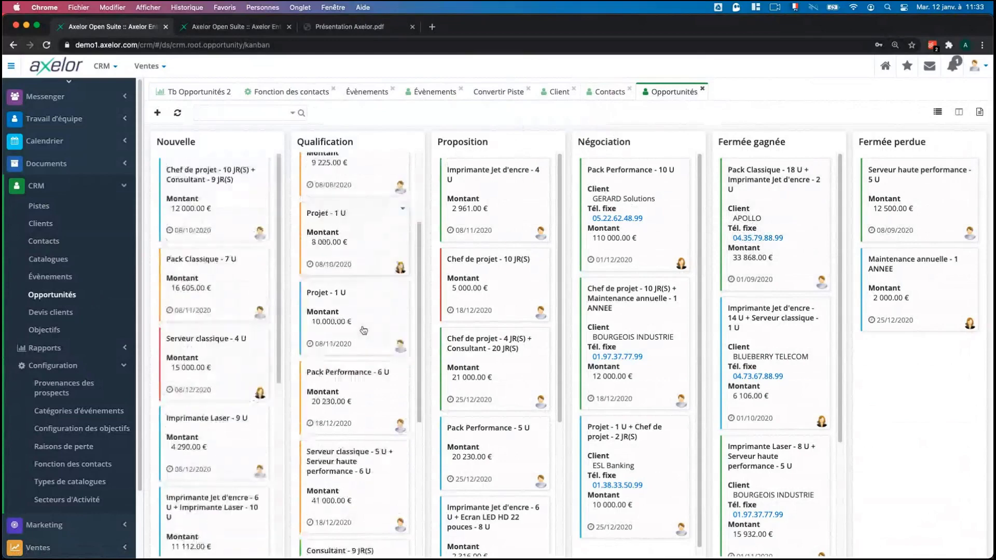
pyautogui.scroll(-2, 514, 254)
pyautogui.scroll(2, 513, 254)
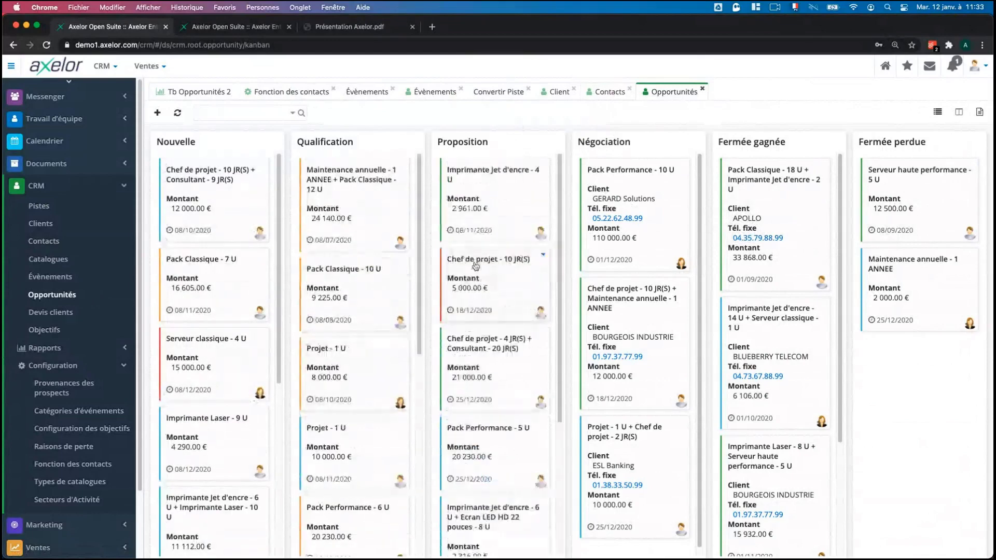
pyautogui.scroll(-1, 337, 274)
pyautogui.scroll(1, 337, 274)
pyautogui.moveTo(209, 284); pyautogui.dragTo(362, 213)
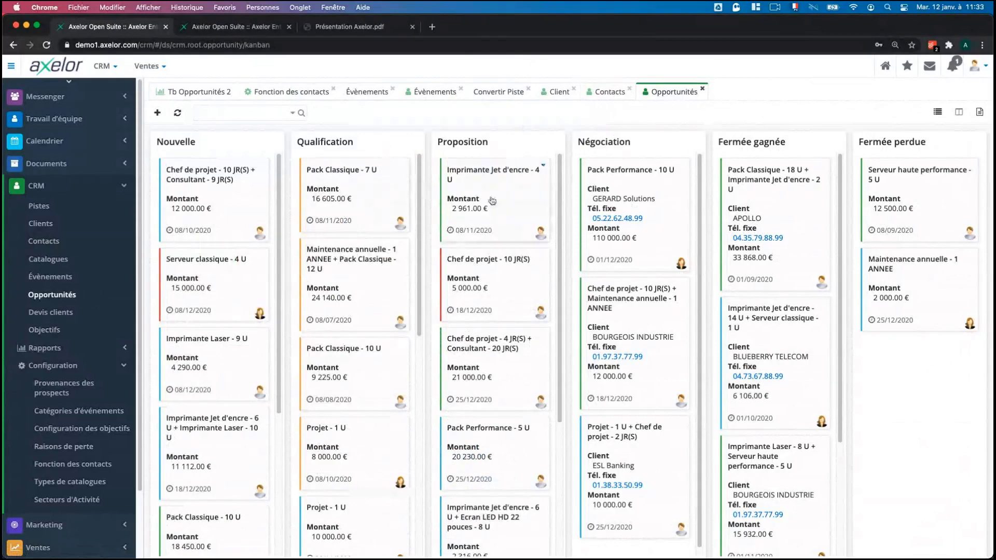
# Switch the opportunities to a list showing stage, amount, probability, close date and assignee.
pyautogui.click(937, 112)
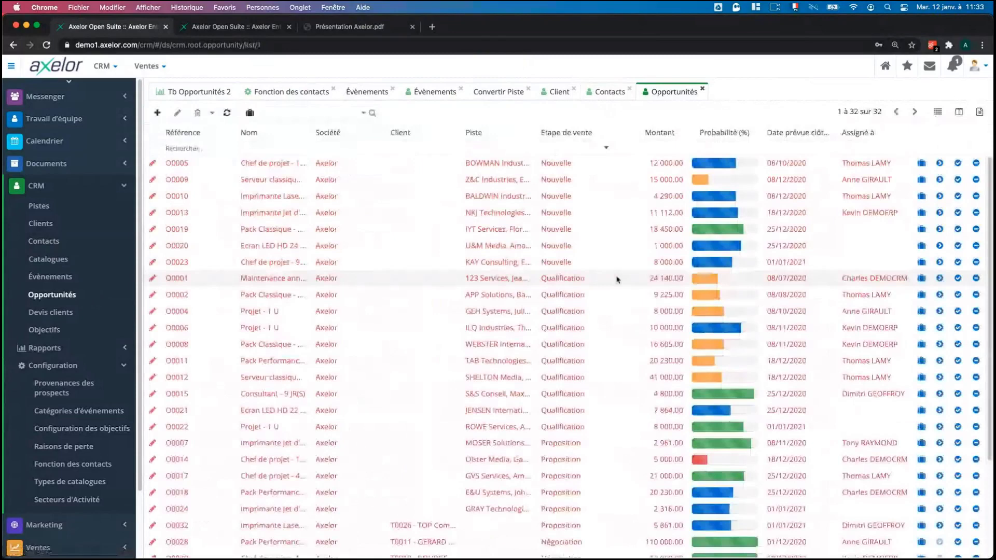
pyautogui.scroll(-5, 570, 385)
pyautogui.scroll(5, 545, 381)
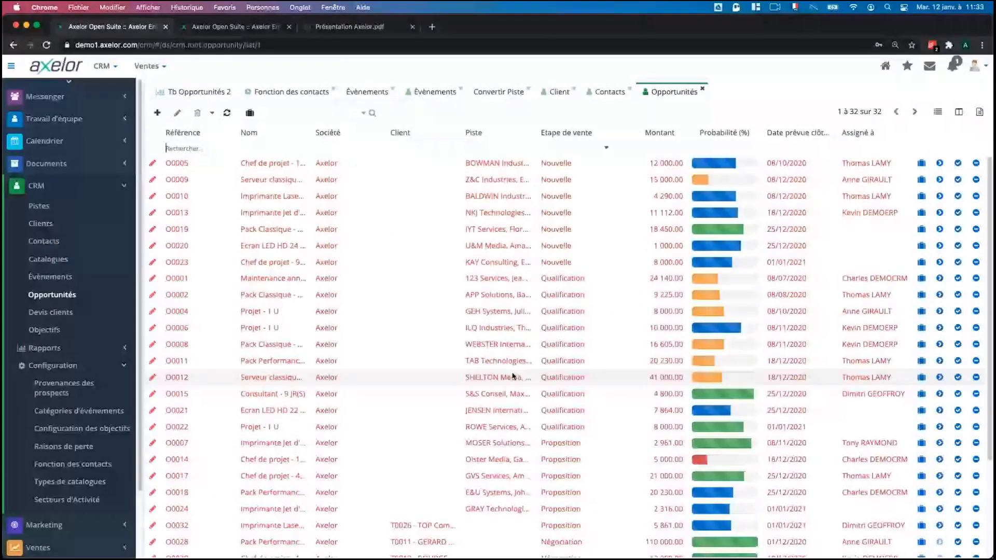
pyautogui.scroll(-5, 512, 376)
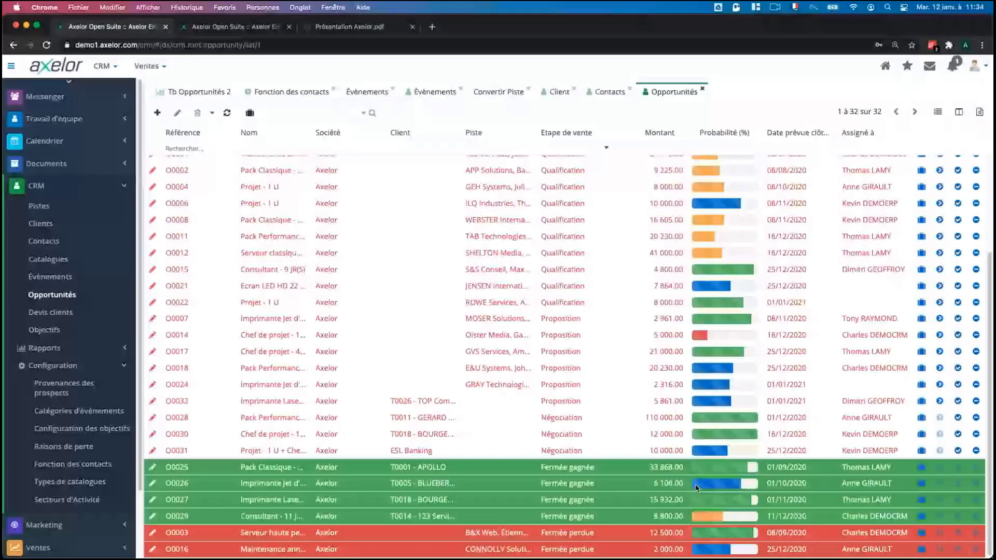
pyautogui.scroll(5, 696, 487)
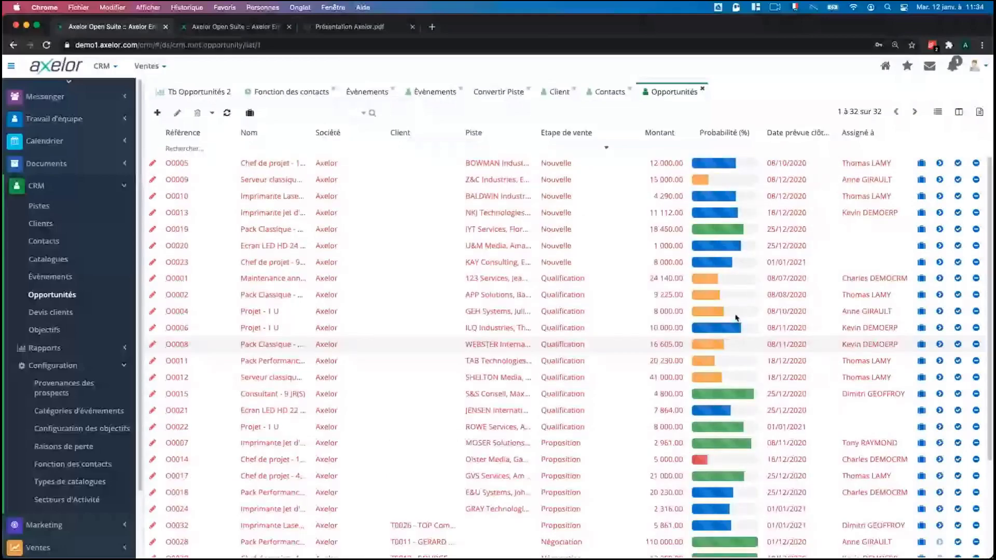
# Browse the filterable opportunity fields in Recherche avancée without adding any filter.
pyautogui.click(363, 113)
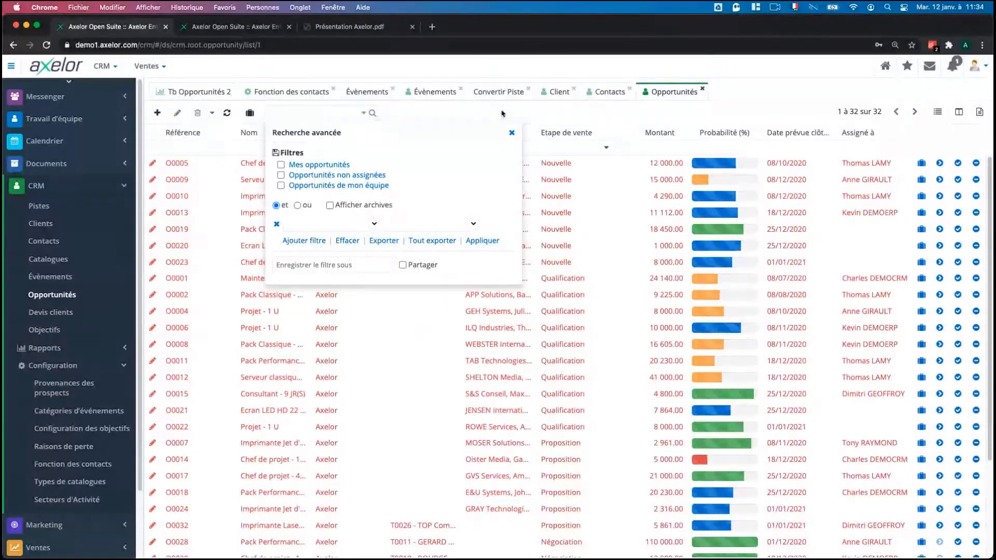
pyautogui.click(375, 224)
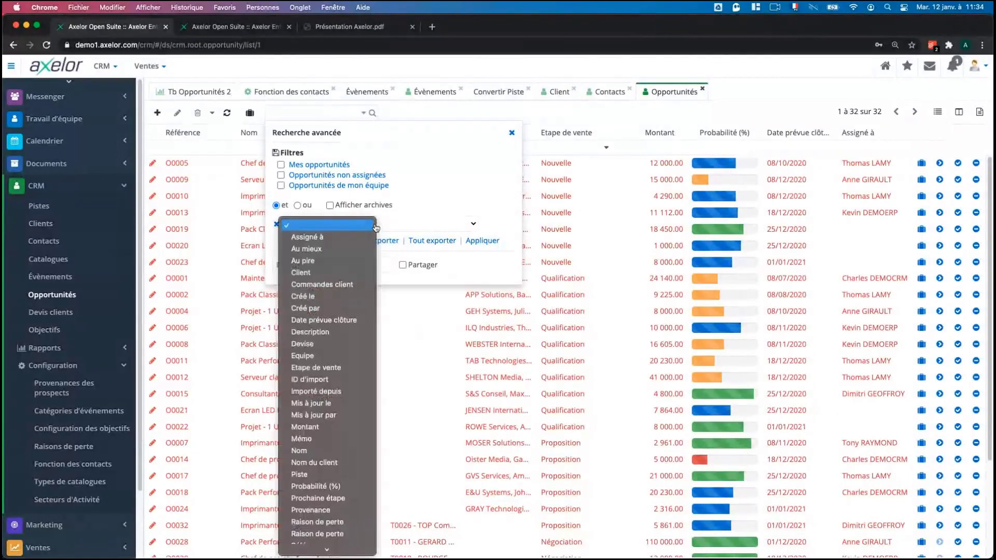
pyautogui.scroll(-3, 339, 430)
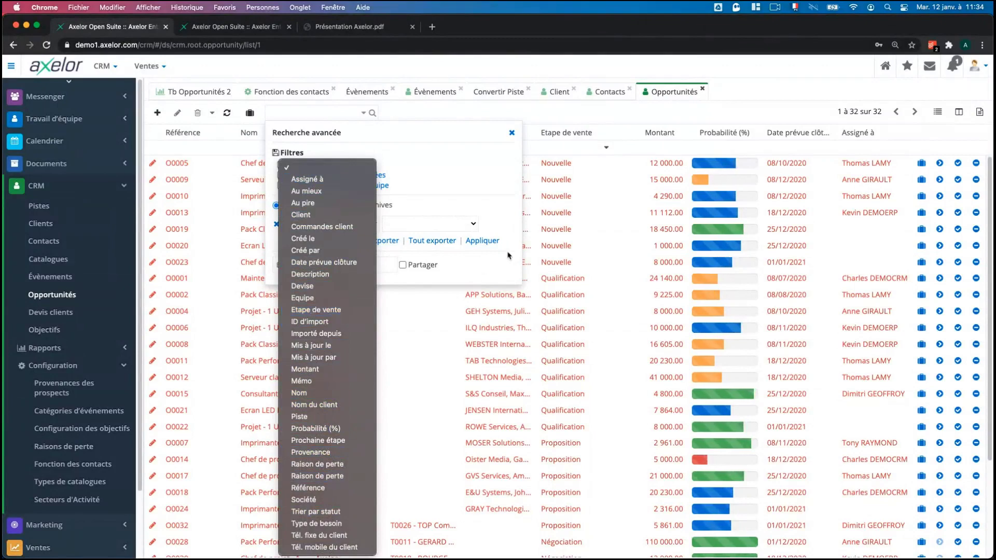
pyautogui.click(497, 274)
pyautogui.click(753, 77)
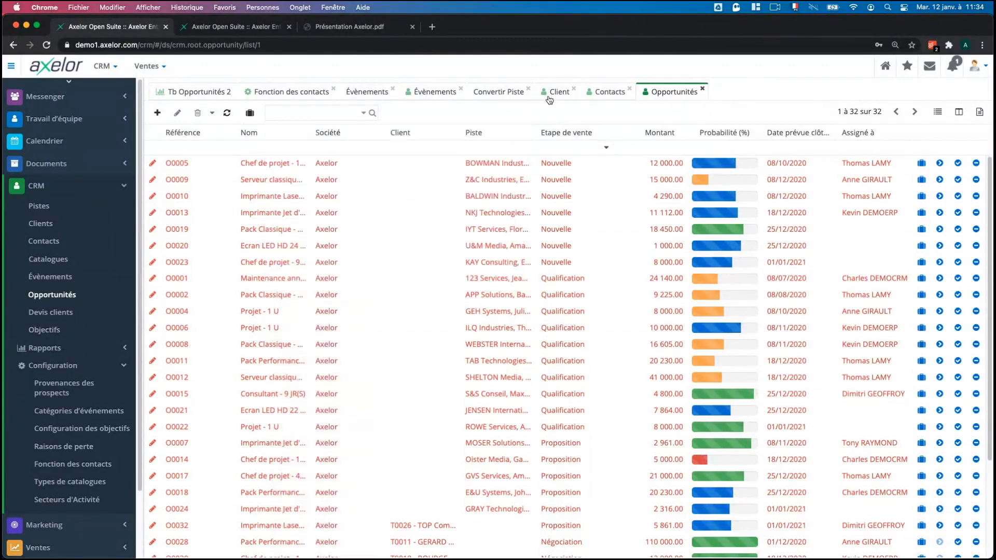
# Show all clients as a list, browse its Recherche avancée fields unchanged, then return to Opportunités.
pyautogui.click(548, 97)
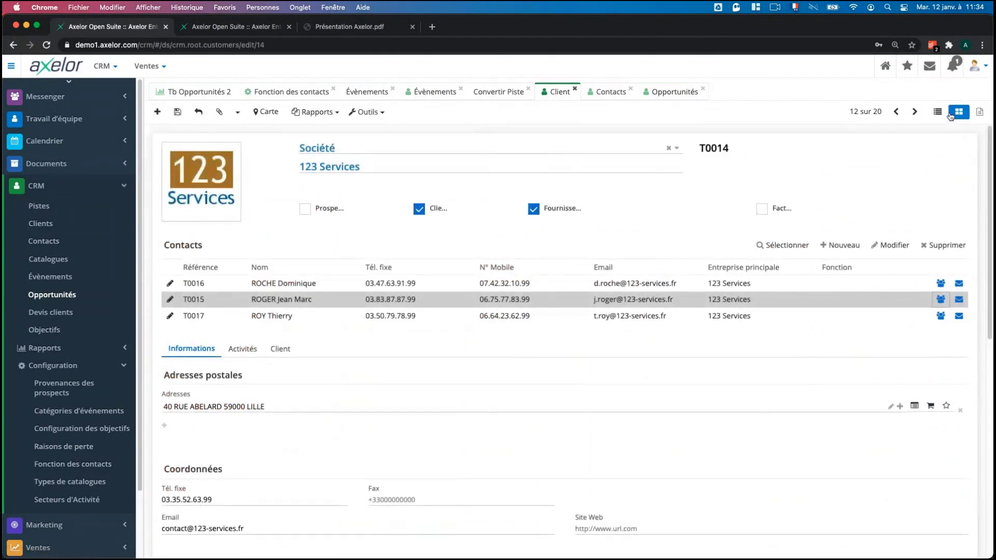
pyautogui.click(937, 113)
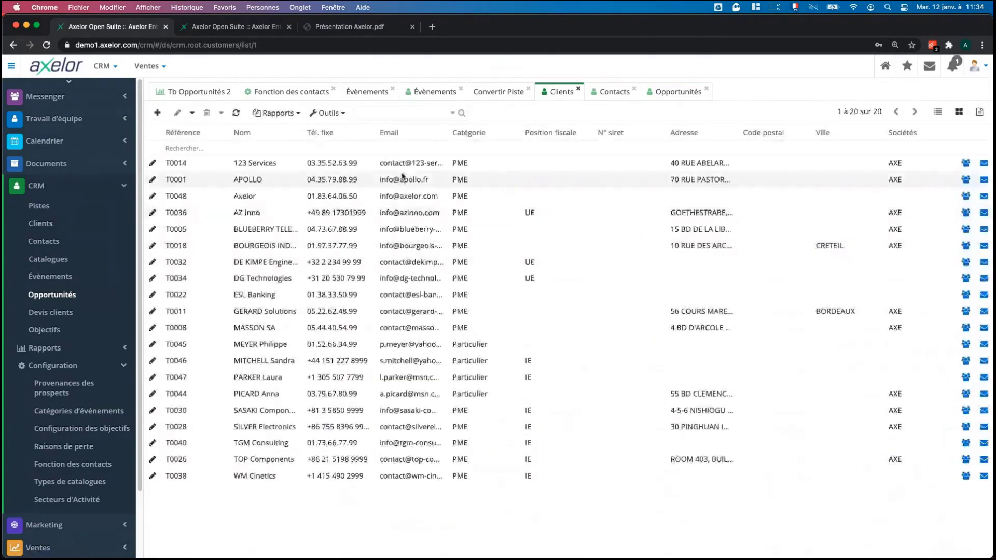
pyautogui.click(453, 112)
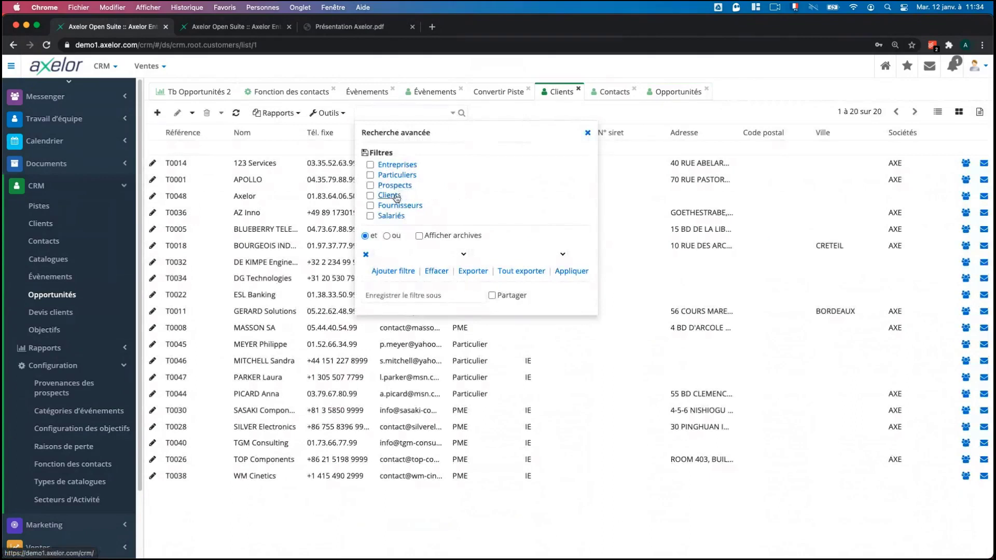
pyautogui.click(461, 254)
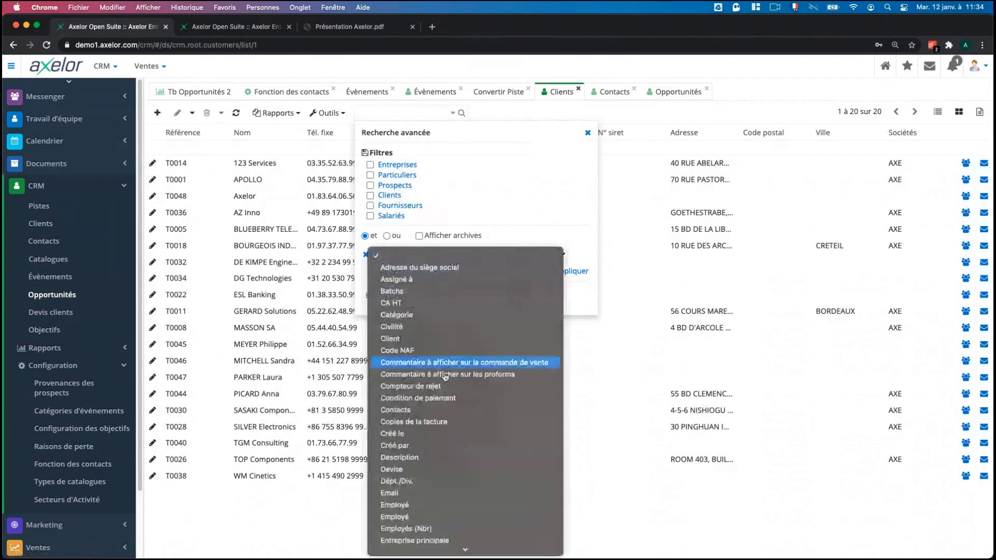
pyautogui.scroll(-10, 453, 449)
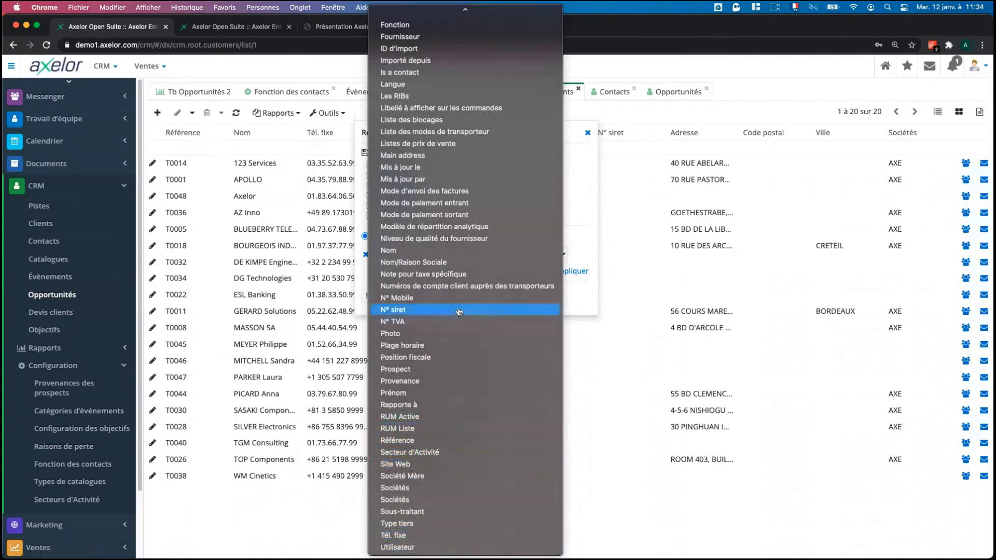
pyautogui.click(582, 204)
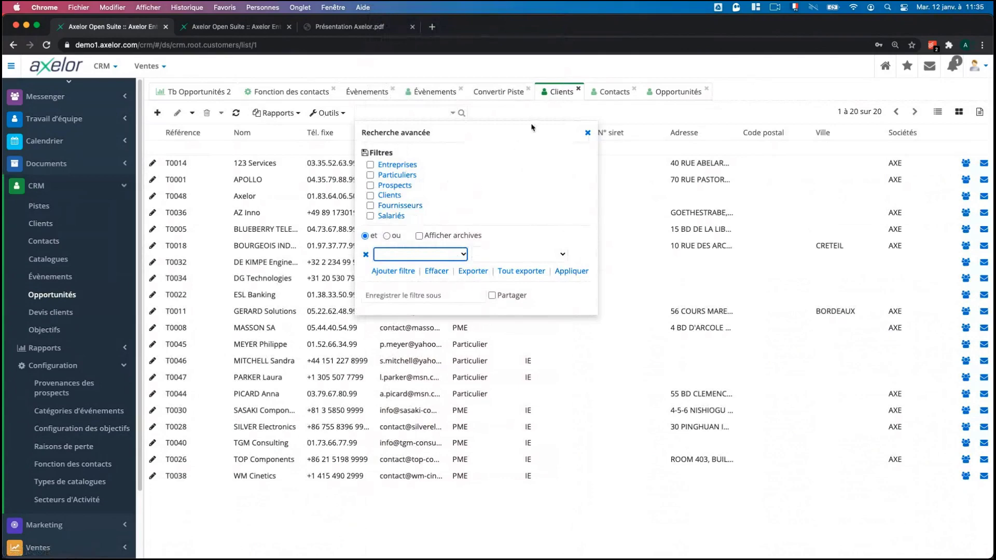
pyautogui.click(587, 134)
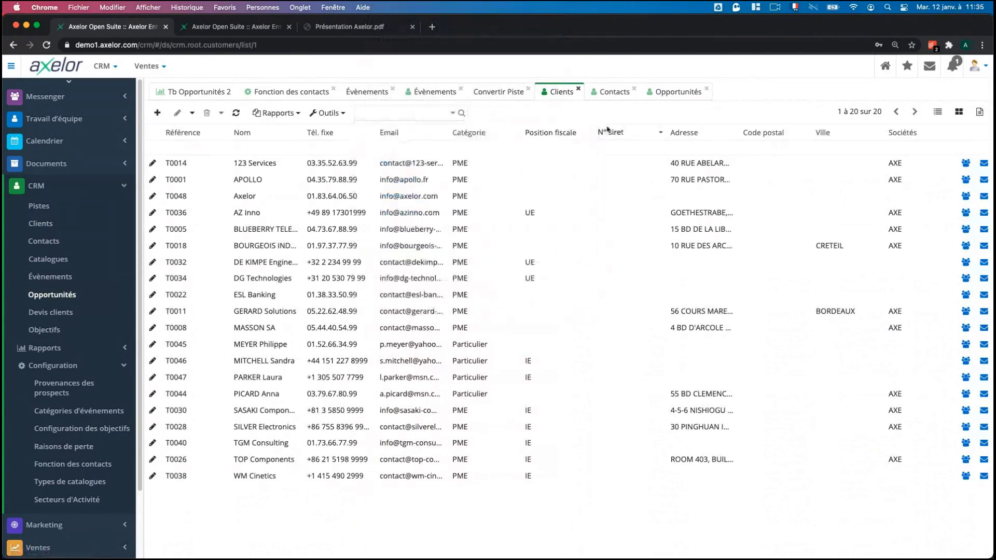
pyautogui.click(658, 94)
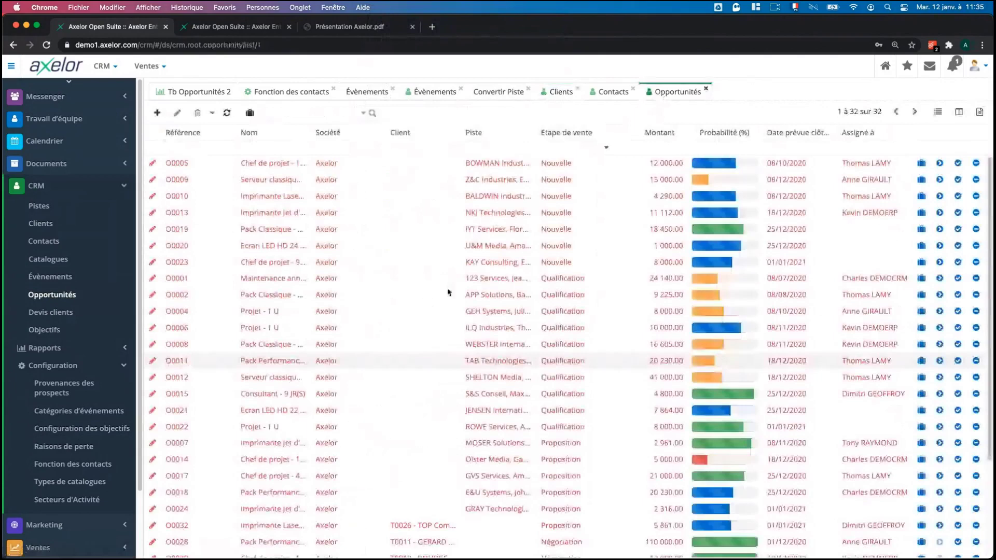
# From the kanban, open opportunity O0008 Pack Classique - 7 U for editing, keeping source Salon.
pyautogui.click(958, 112)
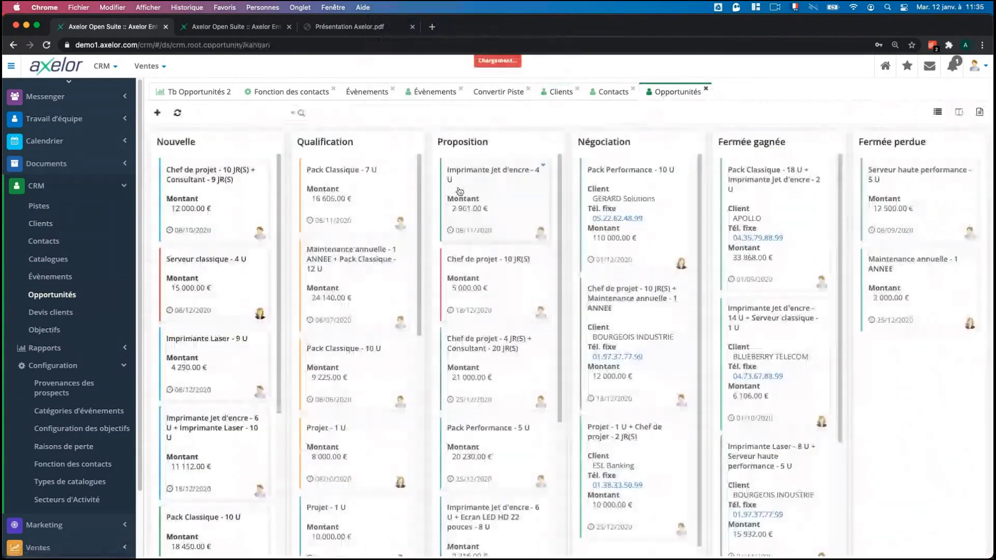
pyautogui.click(366, 198)
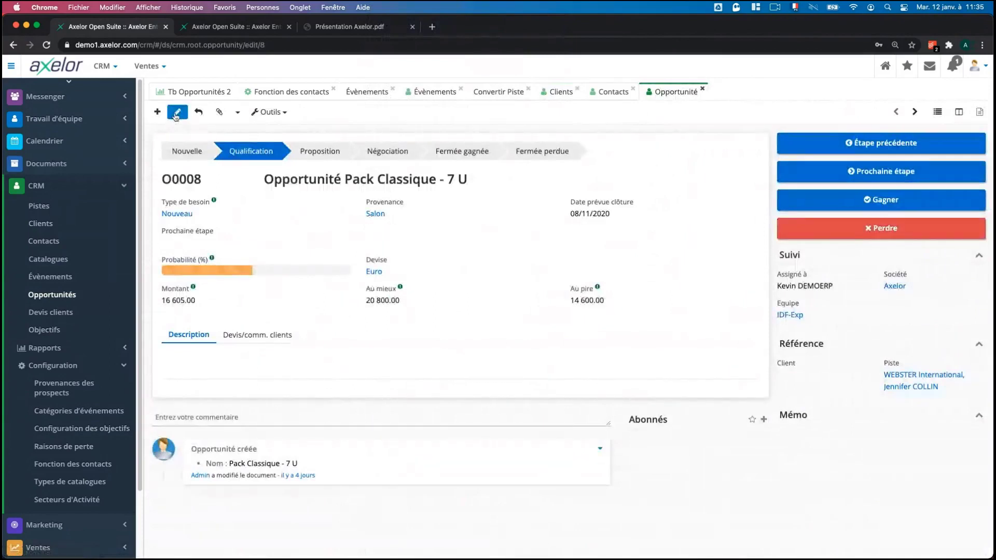
pyautogui.click(176, 114)
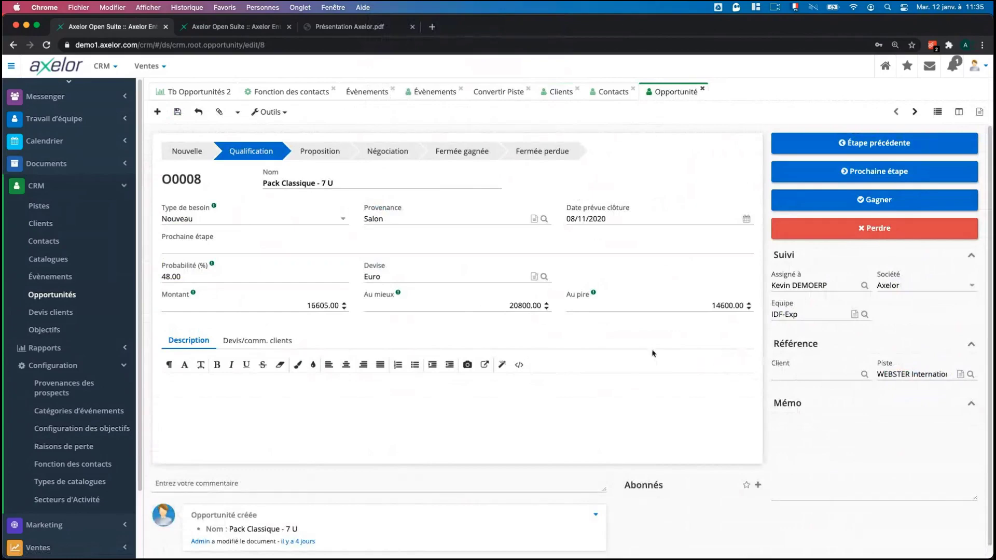
pyautogui.click(428, 219)
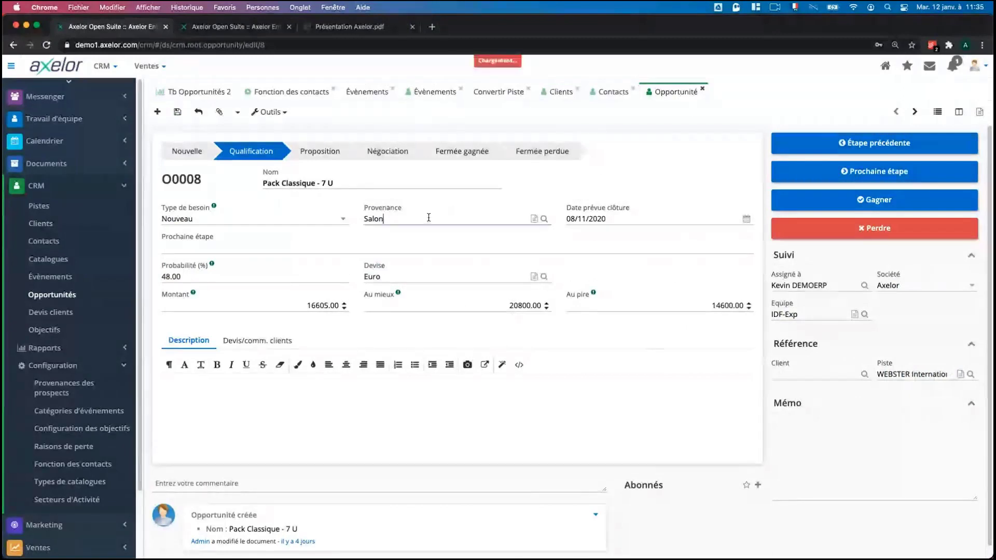
pyautogui.click(596, 182)
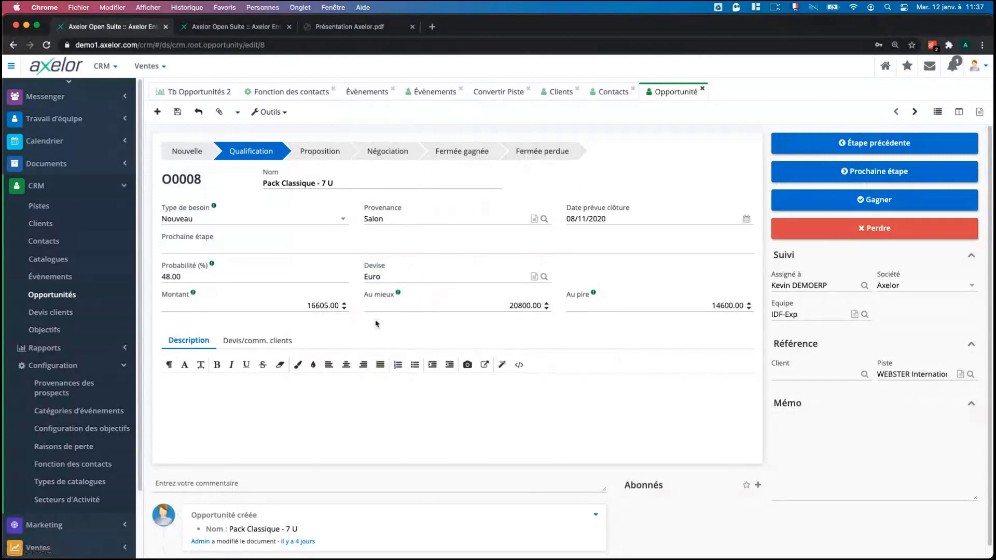
# Check opportunity O0008's customer quotes (none yet) and glance at its Outils actions without choosing one.
pyautogui.click(294, 341)
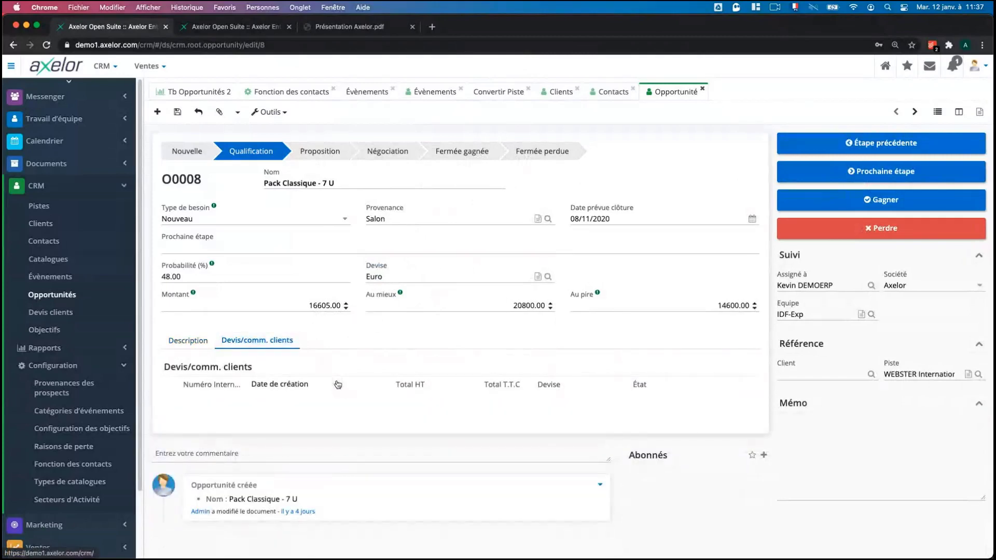
pyautogui.click(285, 113)
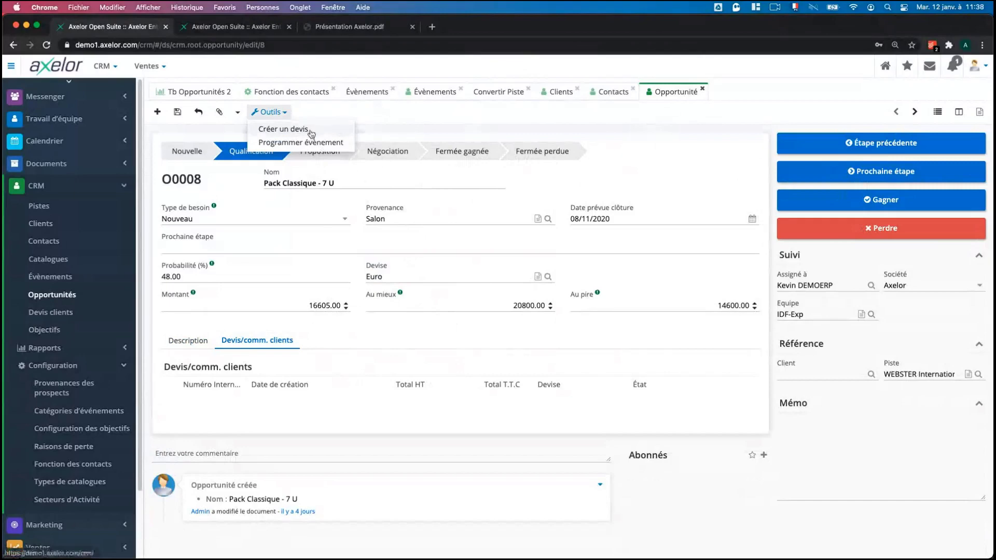
pyautogui.click(418, 137)
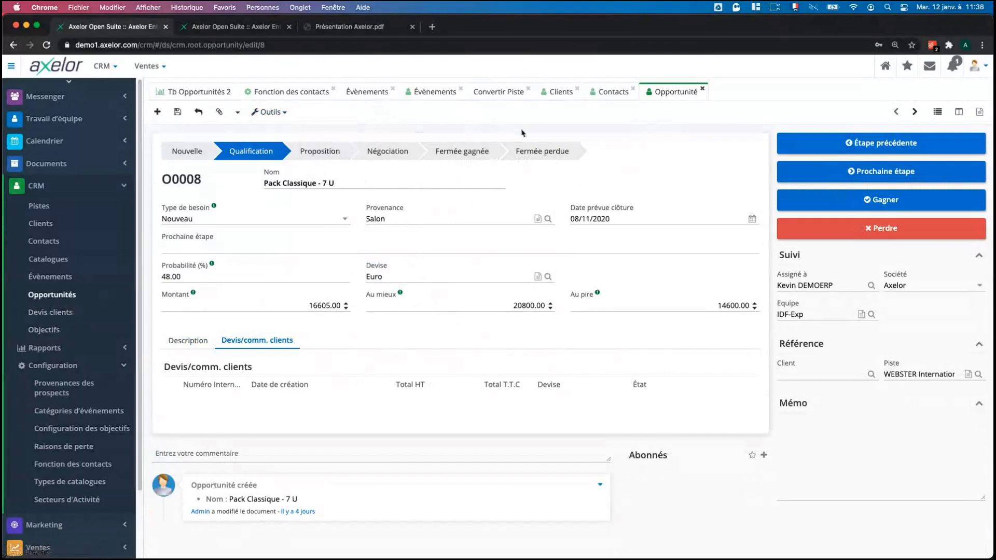
# Open client T0014 123 Services, look at its actions, then show the Devis clients list.
pyautogui.click(553, 90)
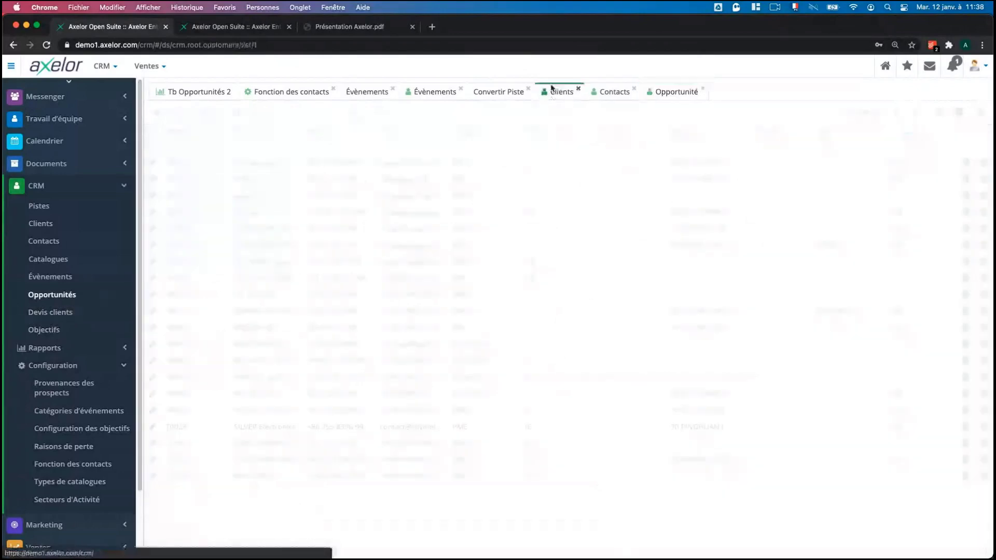
pyautogui.doubleClick(400, 164)
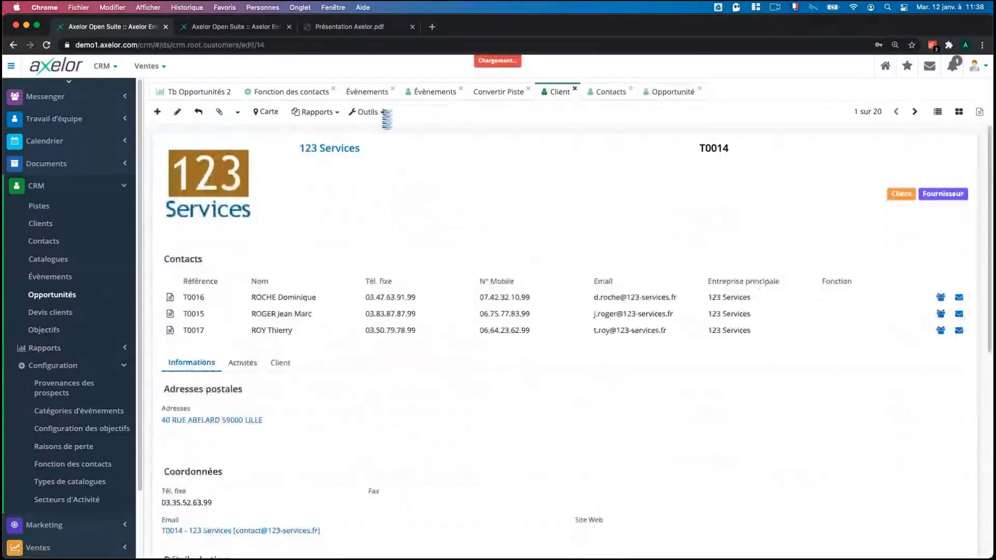
pyautogui.click(381, 112)
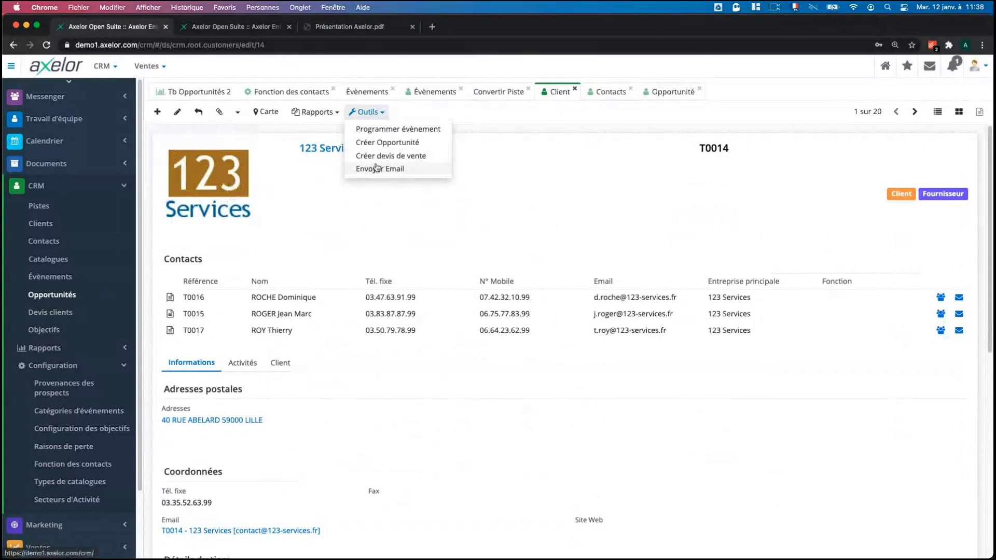
pyautogui.click(294, 236)
pyautogui.click(52, 311)
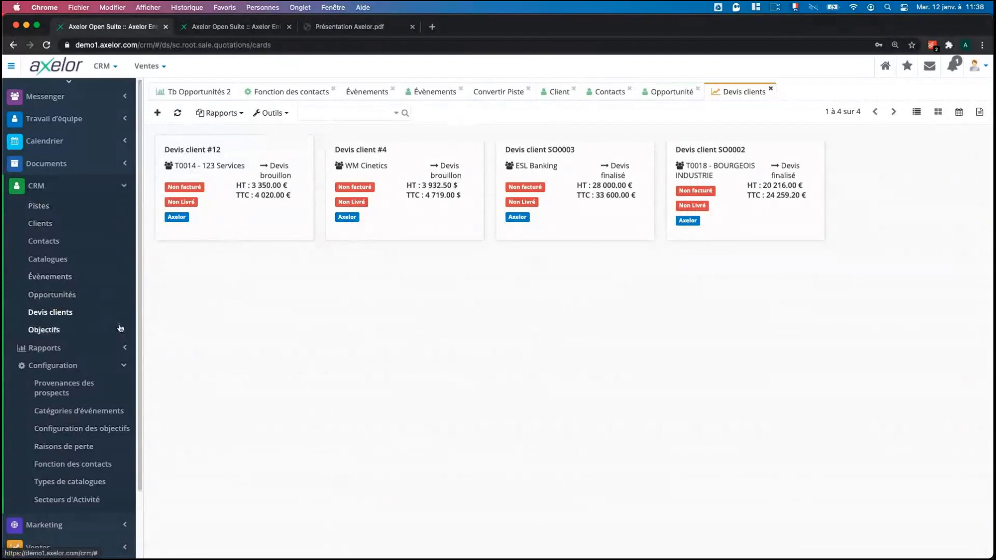
# Expand Ventes, view Commandes client, then open the Produits et services catalogue of 49 products.
pyautogui.scroll(-1, 92, 289)
pyautogui.scroll(-2, 92, 289)
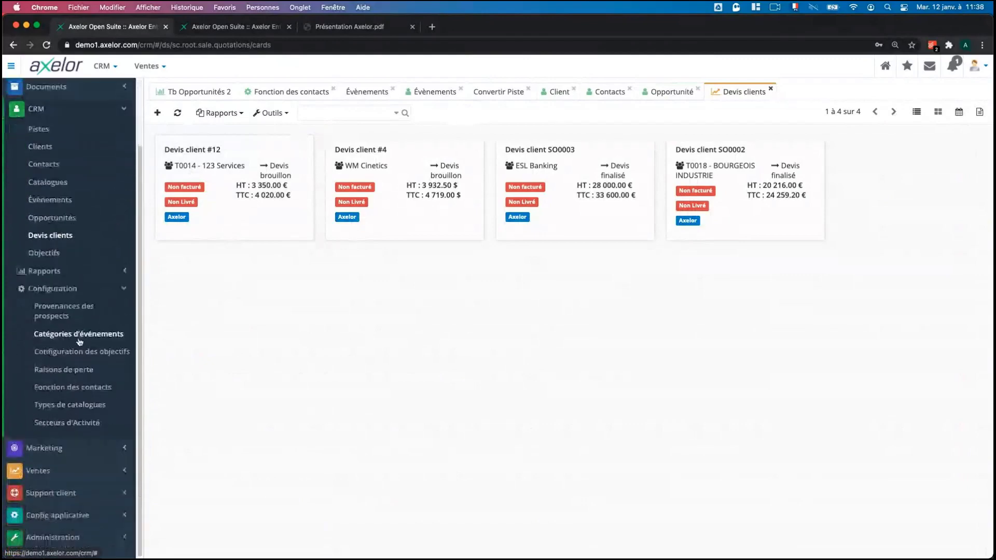
pyautogui.click(80, 471)
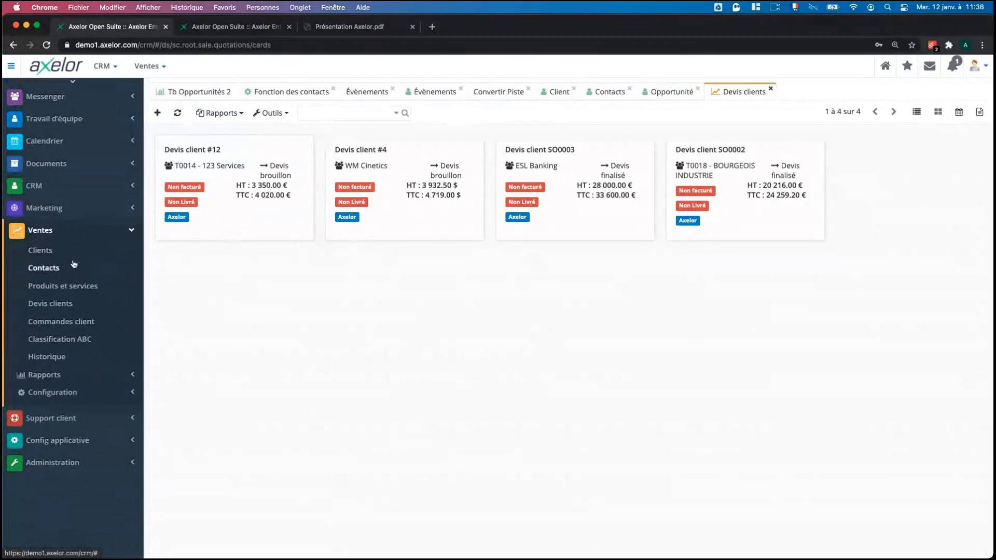
pyautogui.click(118, 187)
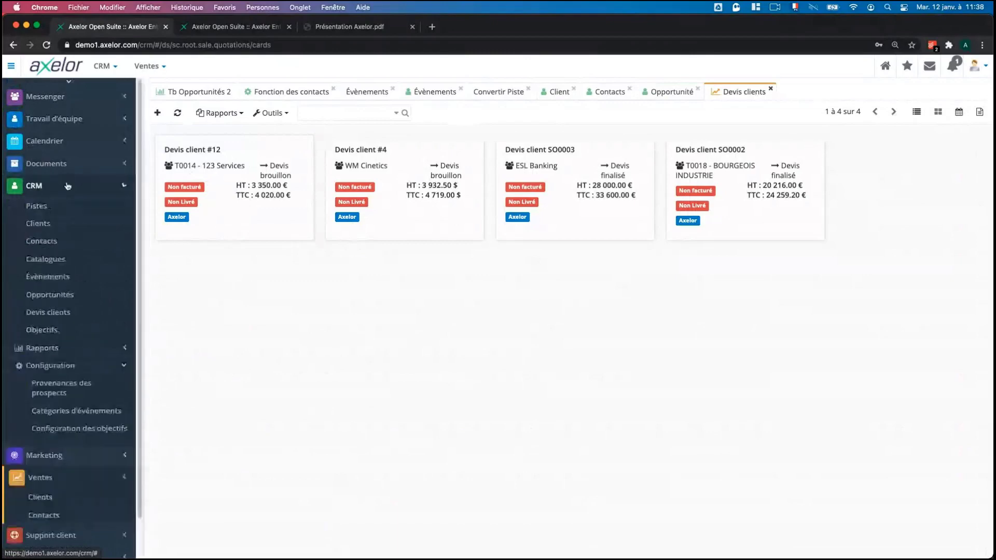
pyautogui.click(118, 188)
pyautogui.click(80, 231)
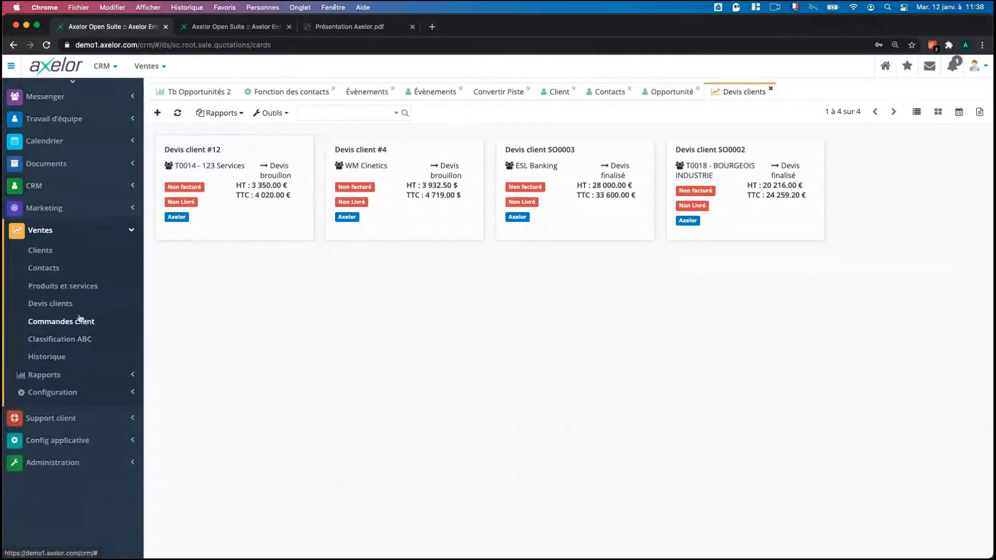
pyautogui.click(98, 327)
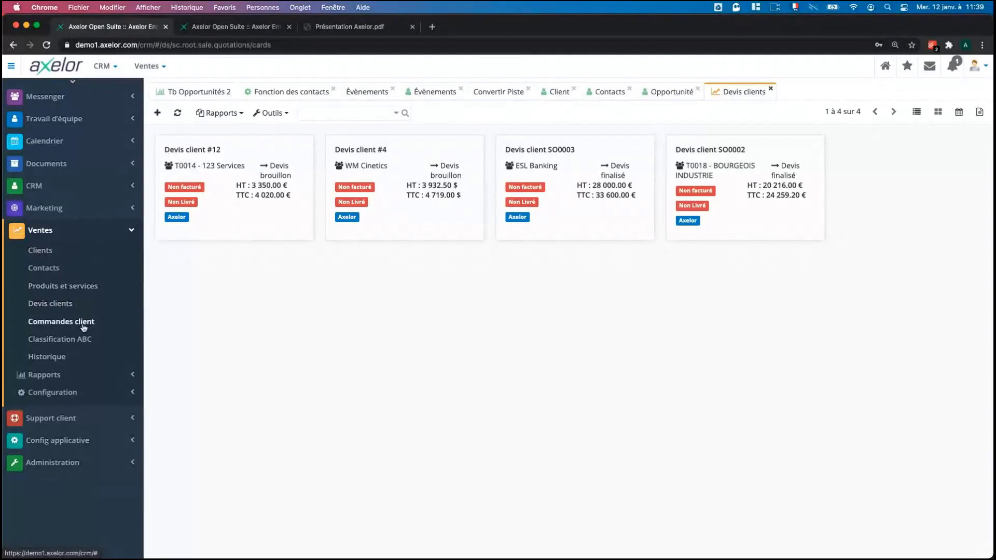
pyautogui.click(73, 286)
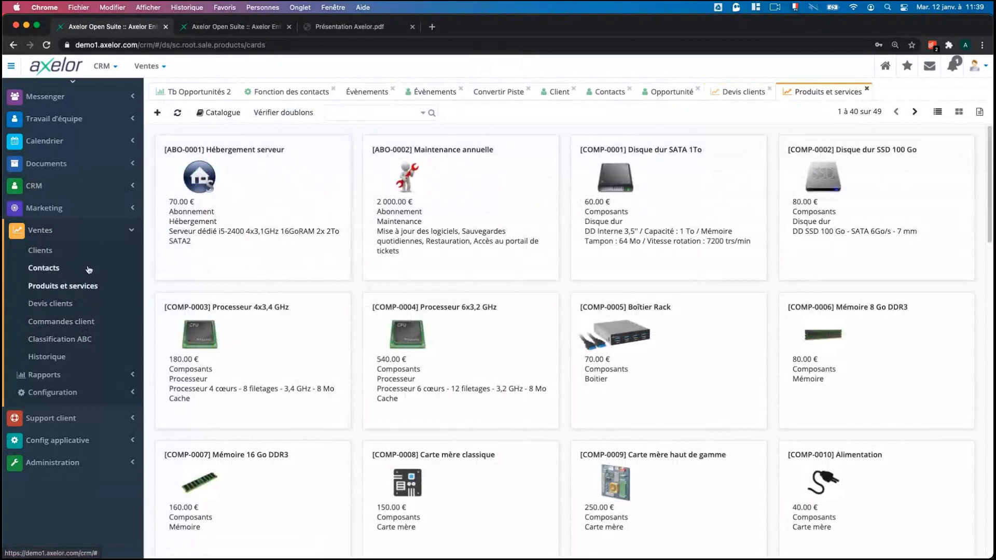
# Scroll through the product and service cards, then return to the four Devis clients cards.
pyautogui.click(47, 190)
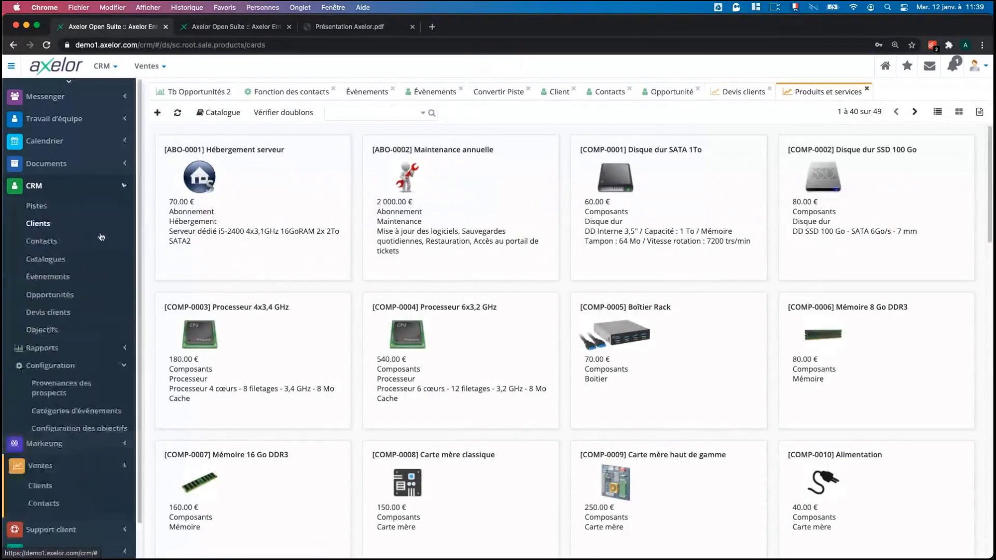
pyautogui.click(91, 189)
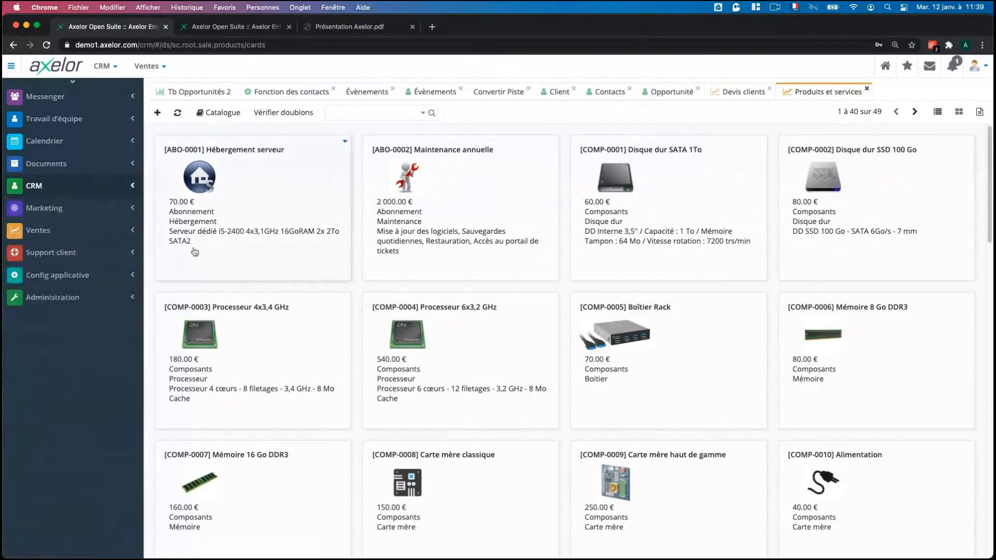
pyautogui.click(91, 238)
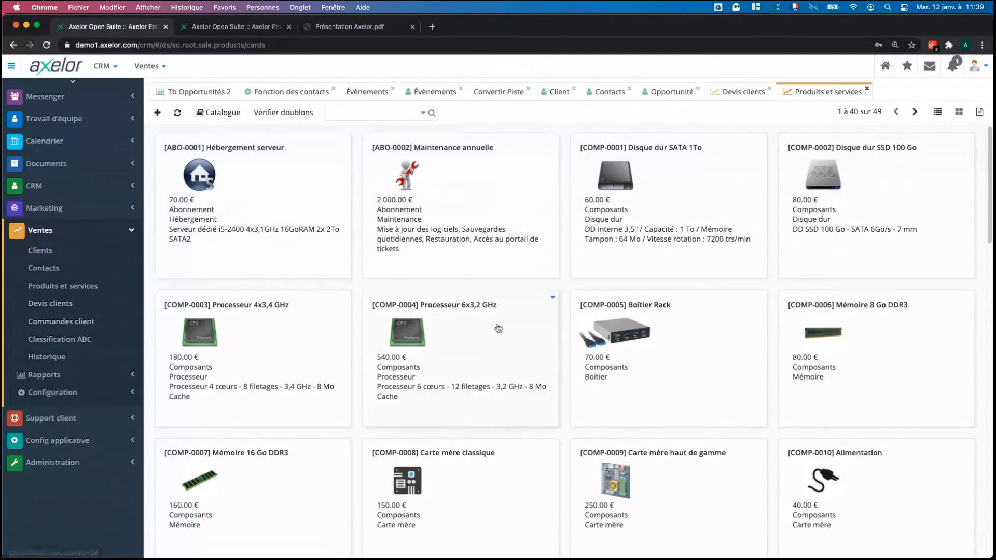
pyautogui.scroll(-12, 495, 327)
pyautogui.scroll(12, 498, 327)
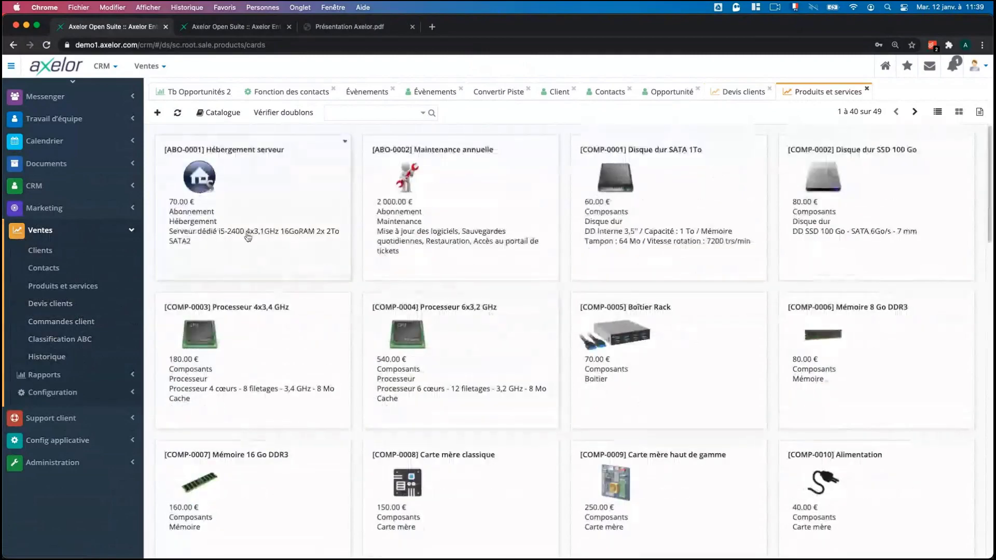
pyautogui.click(84, 183)
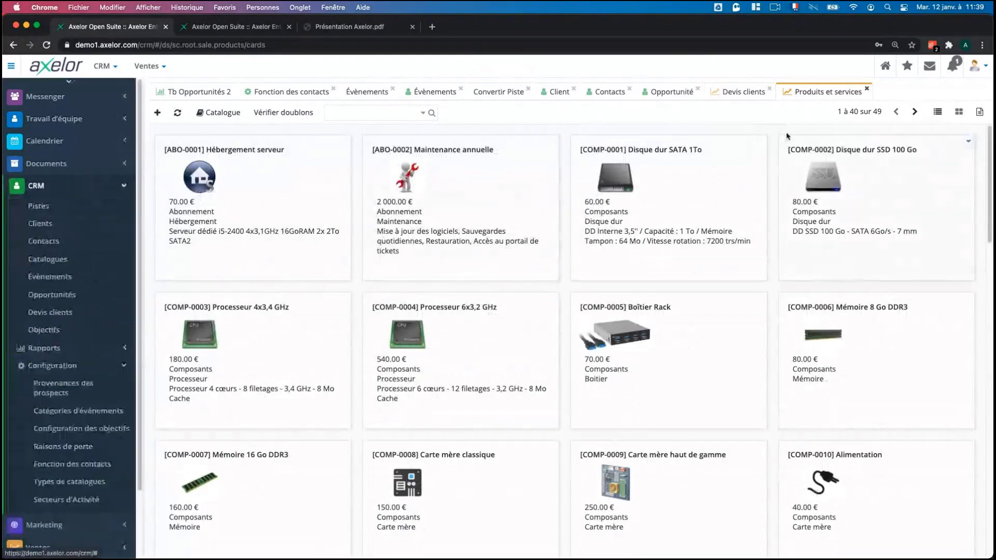
pyautogui.click(731, 92)
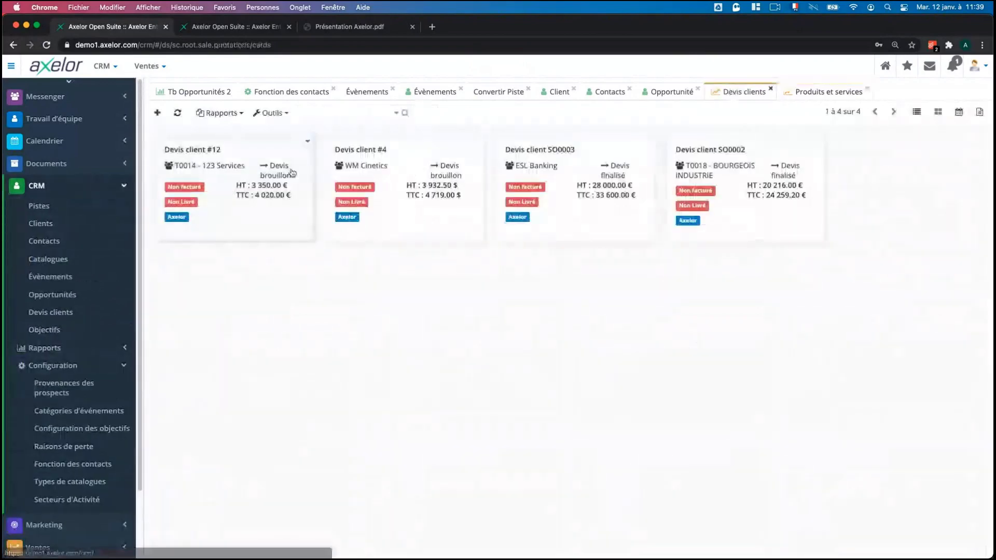
# Open quote Devis client #12 for 123 Services, in draft at 4020.00 € TTC.
pyautogui.click(215, 183)
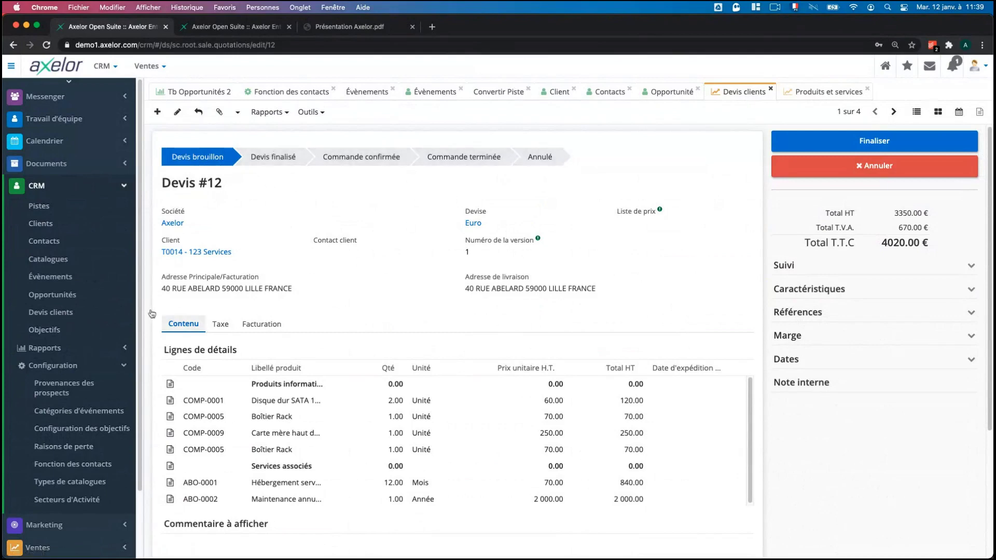
pyautogui.click(36, 185)
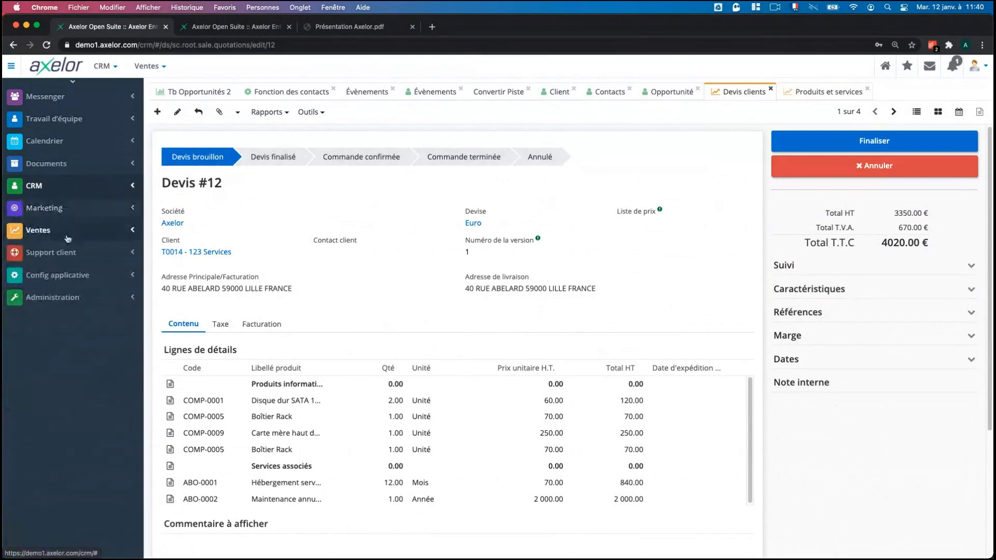
pyautogui.click(67, 228)
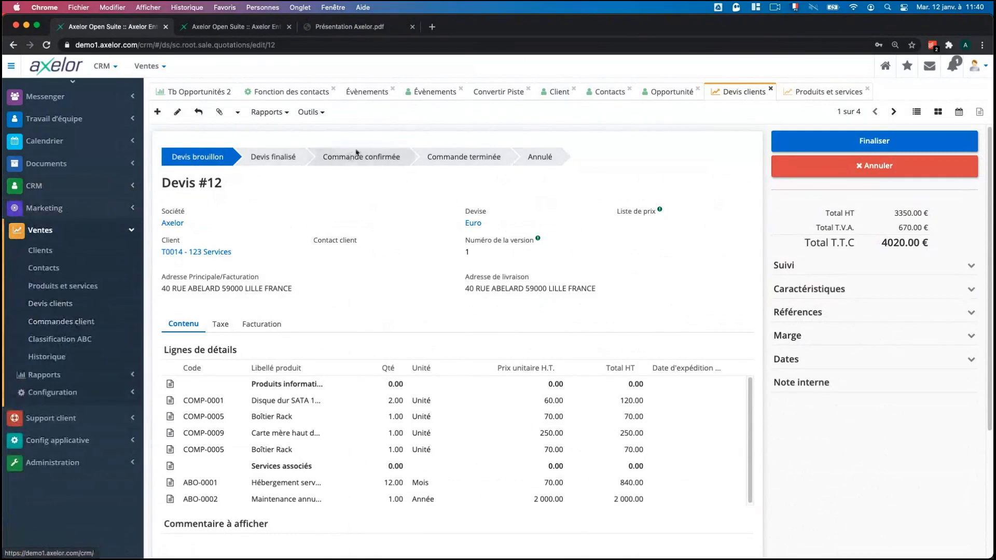
pyautogui.click(59, 232)
pyautogui.click(49, 185)
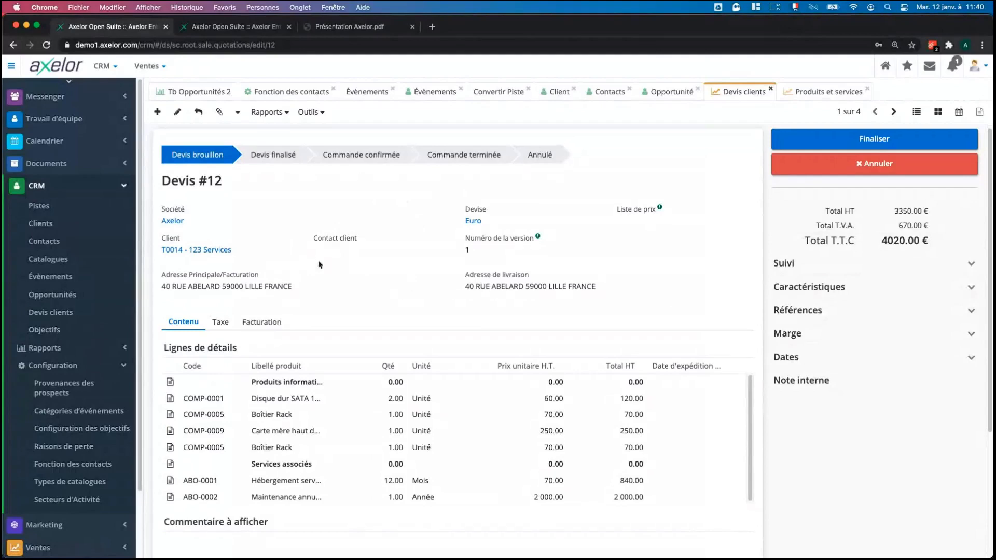
# Browse through the quote's content and fold away the CRM Configuration sidebar section.
pyautogui.scroll(-2, 342, 311)
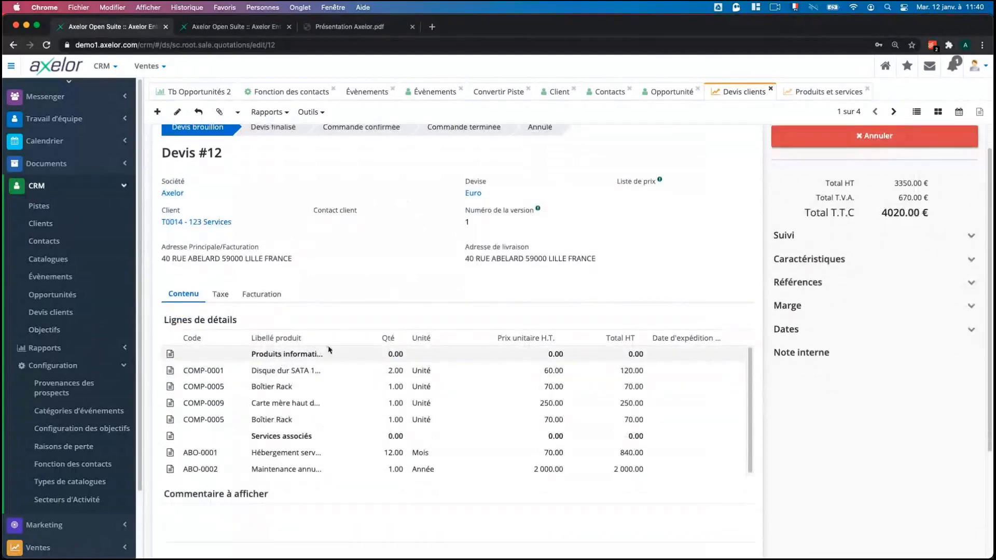
pyautogui.moveTo(376, 337); pyautogui.dragTo(430, 338)
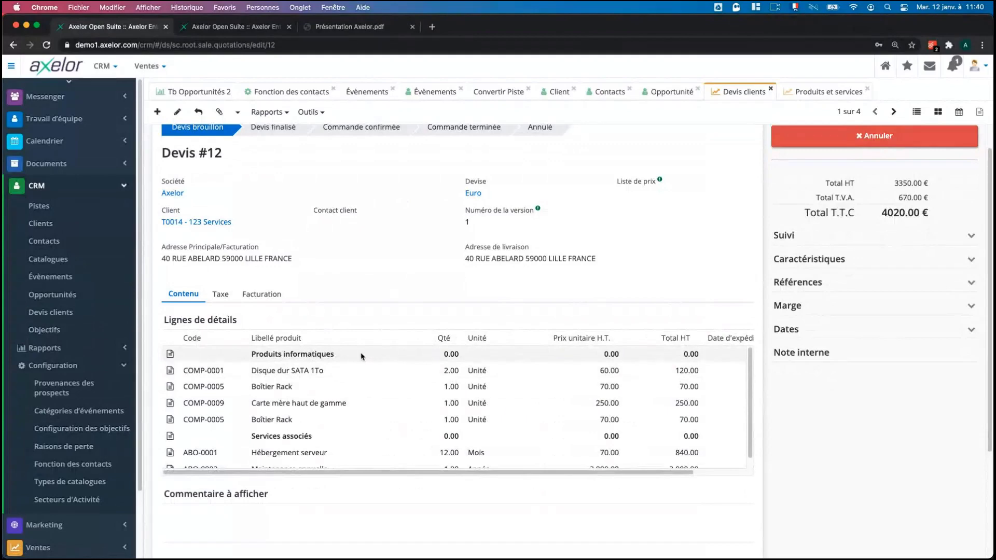
pyautogui.scroll(-1, 311, 370)
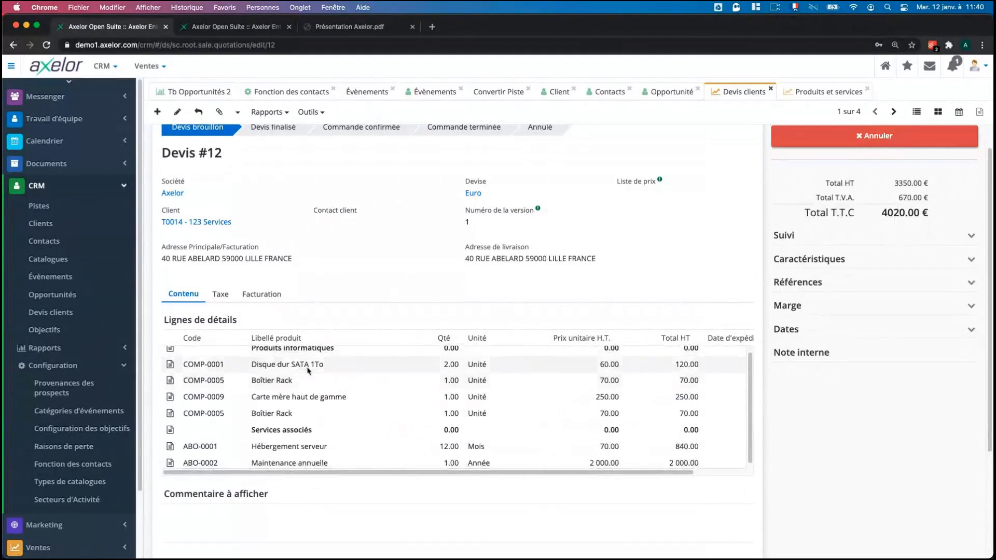
pyautogui.scroll(-1, 307, 370)
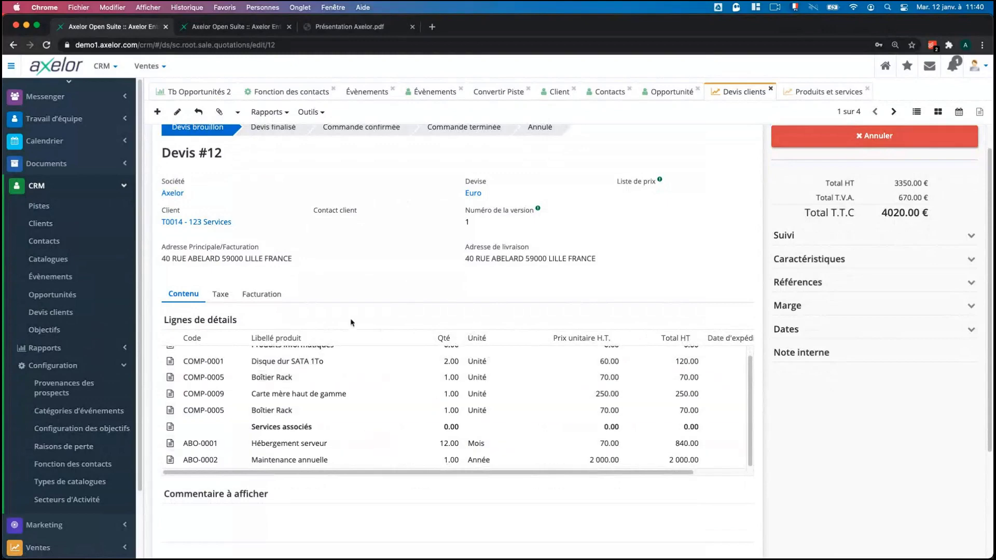
pyautogui.scroll(1, 389, 412)
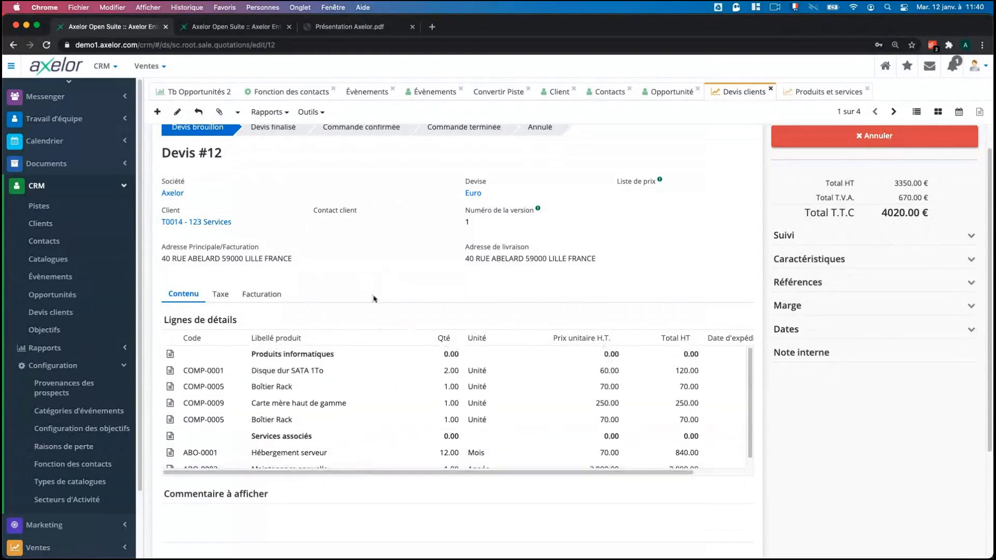
pyautogui.scroll(1, 384, 303)
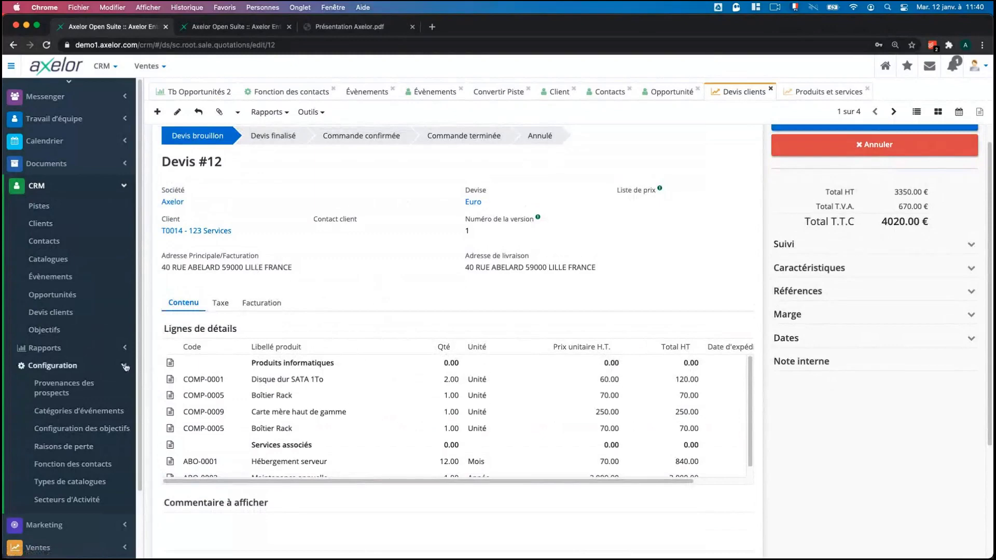
pyautogui.click(53, 365)
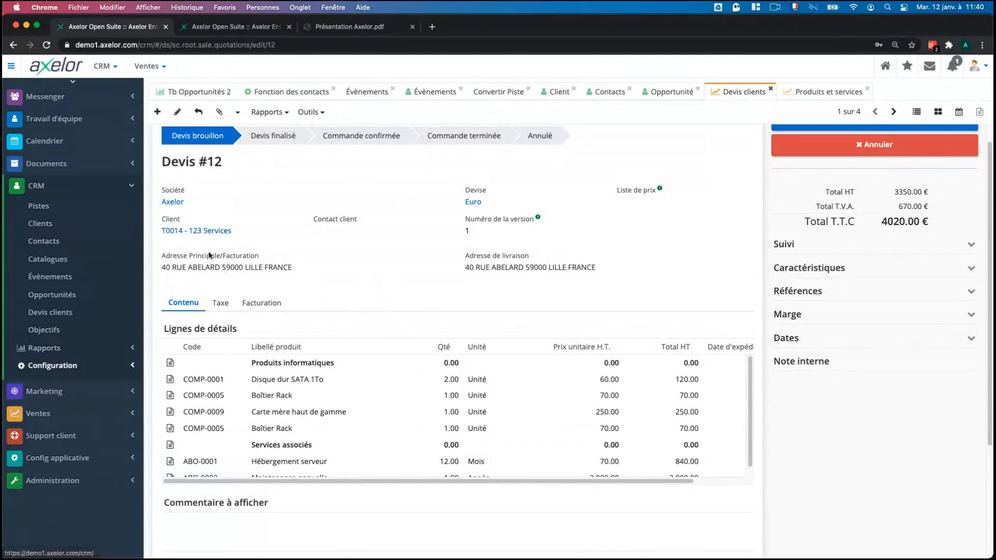
# In the second session, open the Devis EDF quotation template (43092.00 TTC) and scroll its order lines.
pyautogui.click(200, 28)
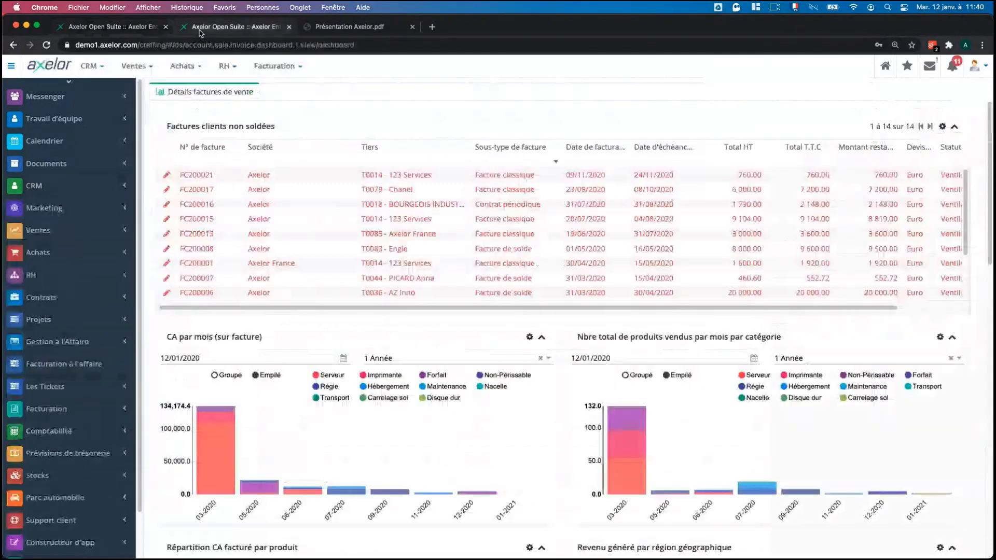
pyautogui.click(57, 230)
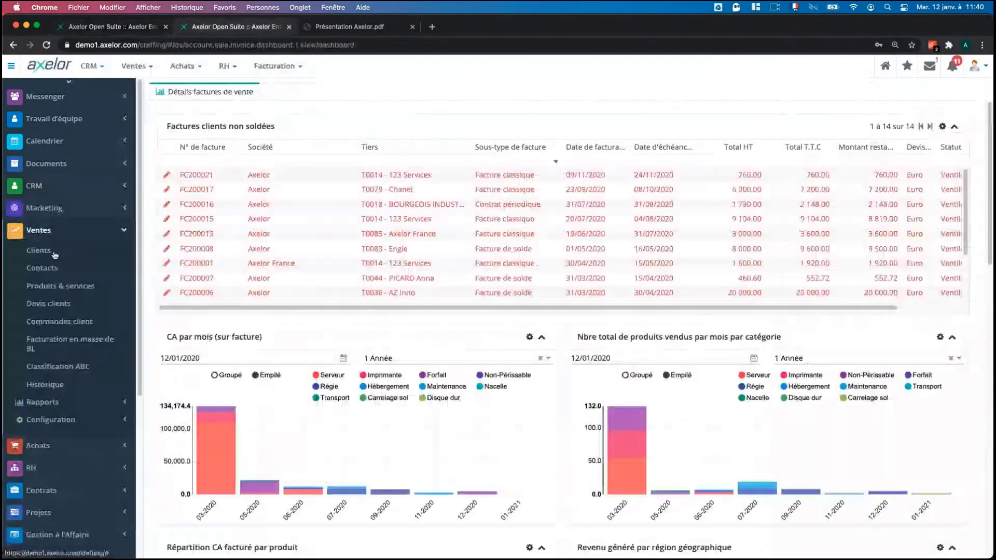
pyautogui.click(86, 418)
pyautogui.click(67, 527)
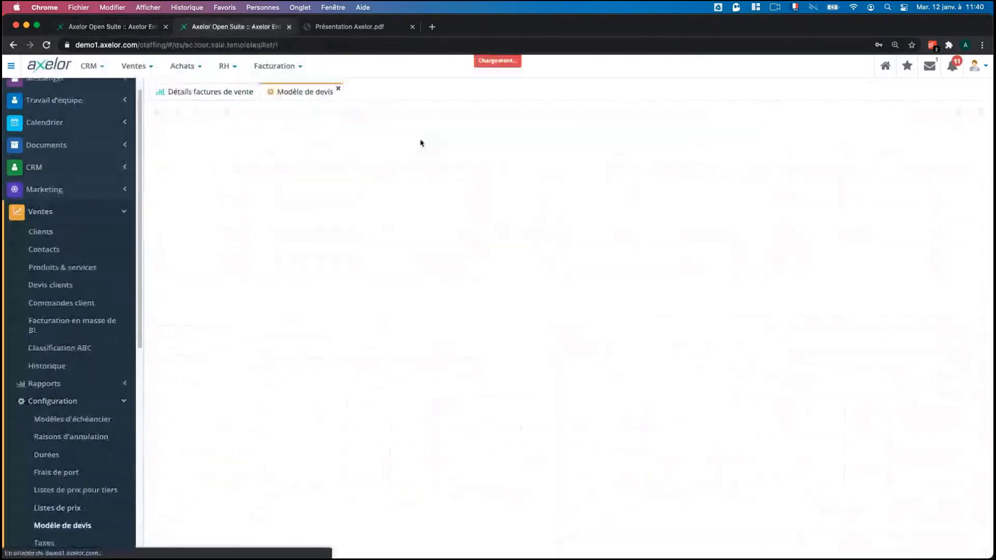
pyautogui.doubleClick(302, 161)
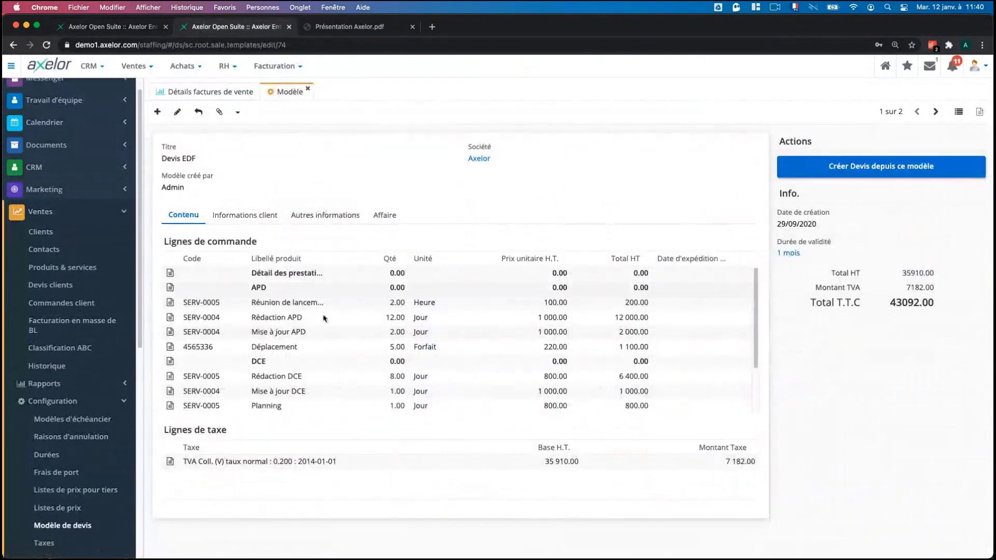
pyautogui.scroll(-5, 319, 322)
pyautogui.scroll(5, 310, 388)
pyautogui.scroll(-5, 311, 317)
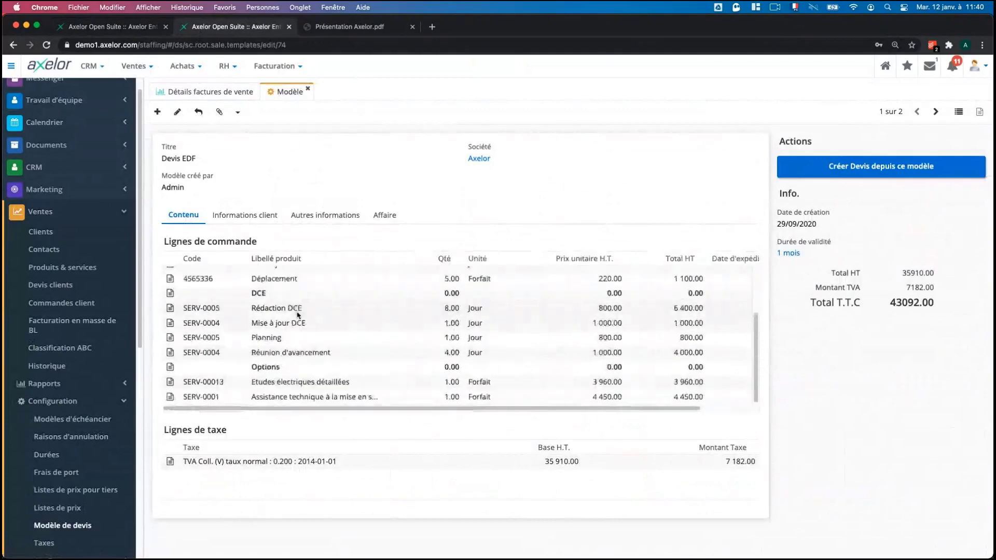
pyautogui.scroll(5, 332, 331)
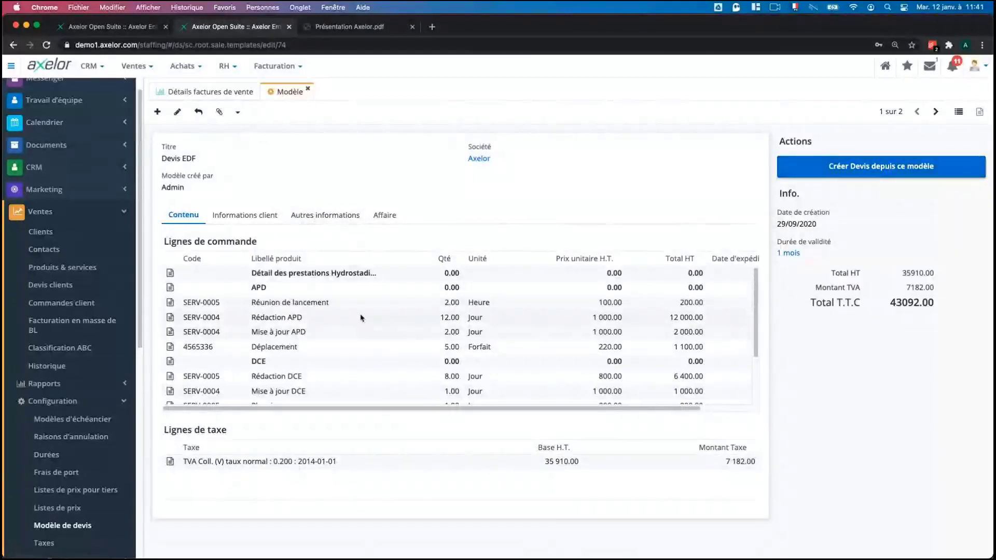
# Back in the first session, open the 123 Services order from Ventes > Commandes client.
pyautogui.click(99, 26)
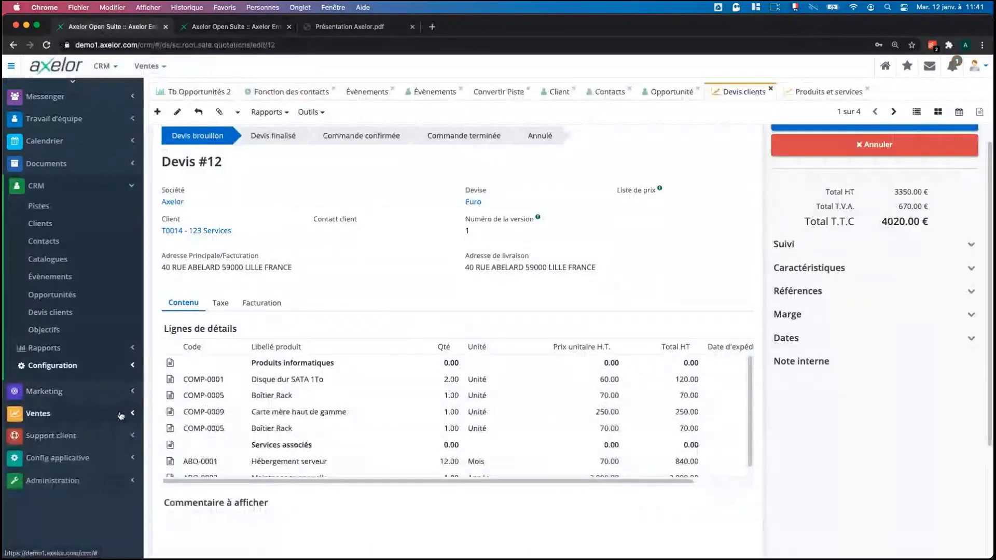
pyautogui.click(121, 415)
pyautogui.click(62, 321)
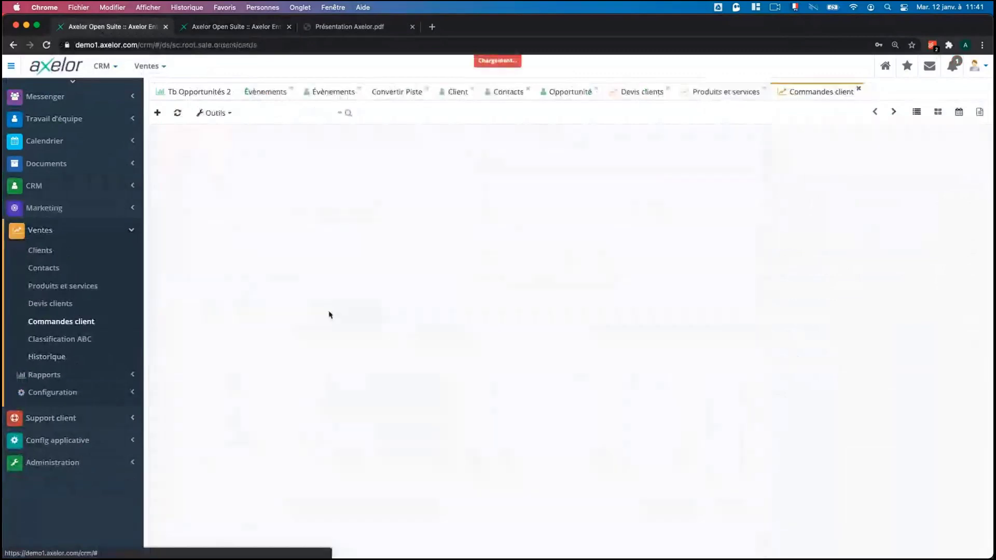
pyautogui.click(257, 174)
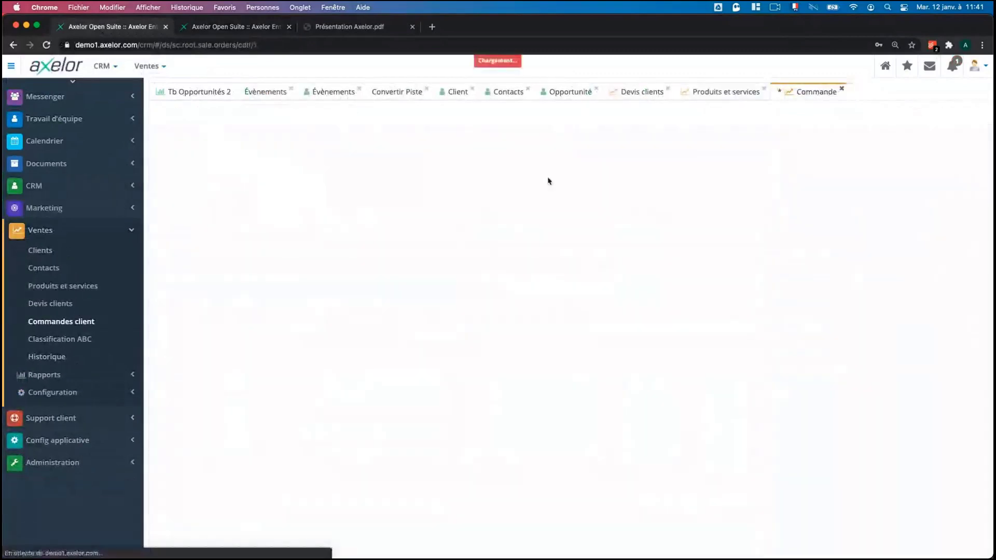
# Copy the order as a draft and set its client to T0001 - APOLLO.
pyautogui.click(242, 112)
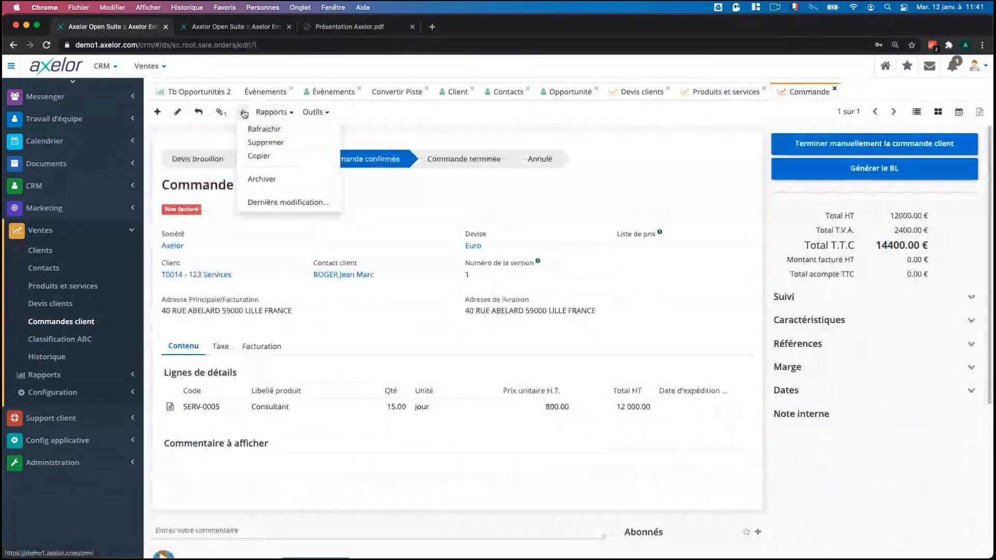
pyautogui.click(259, 154)
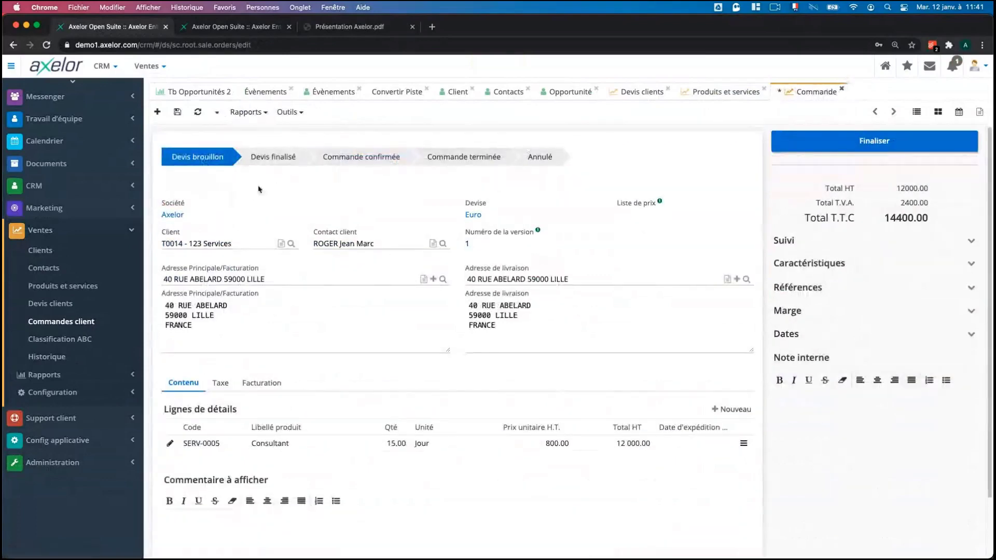
pyautogui.click(237, 243)
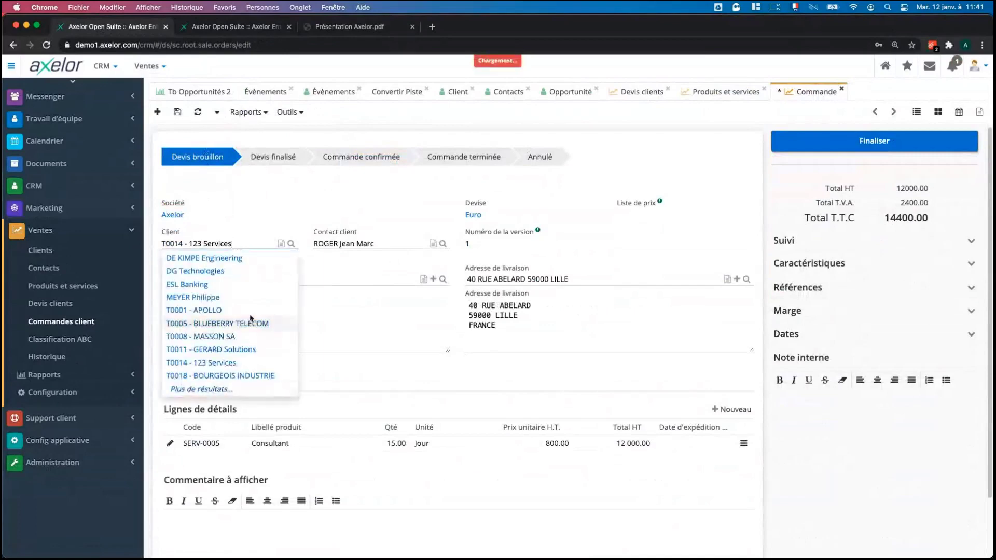
pyautogui.click(220, 310)
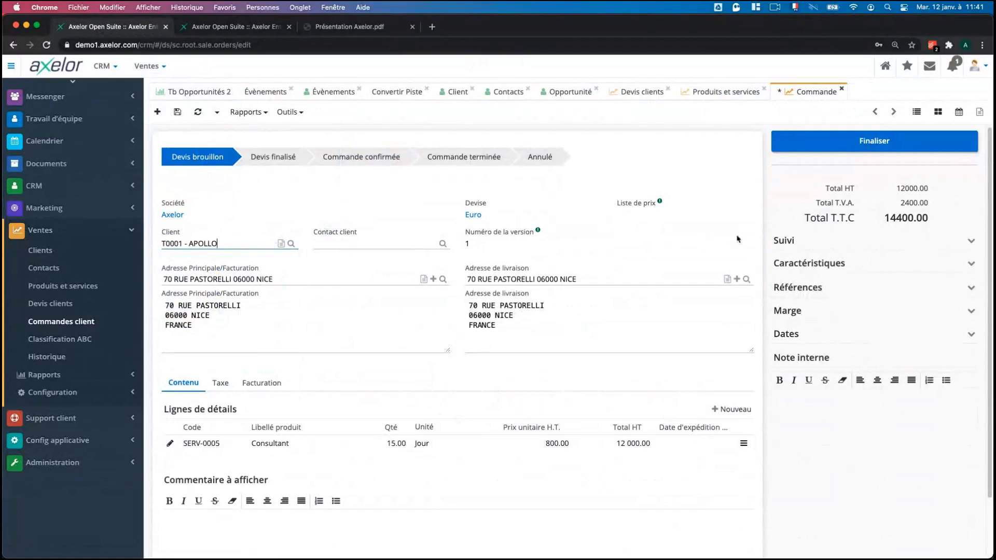
pyautogui.click(634, 95)
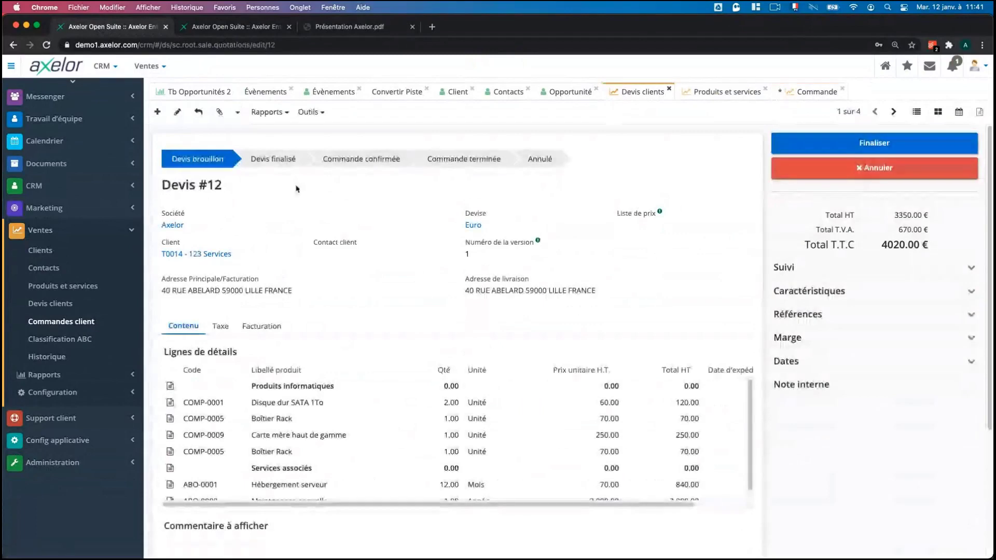
# Inspect Devis #12's COMP-0009 Carte mère haut de gamme line: 1.00 at 250.00 HT.
pyautogui.scroll(-1, 362, 413)
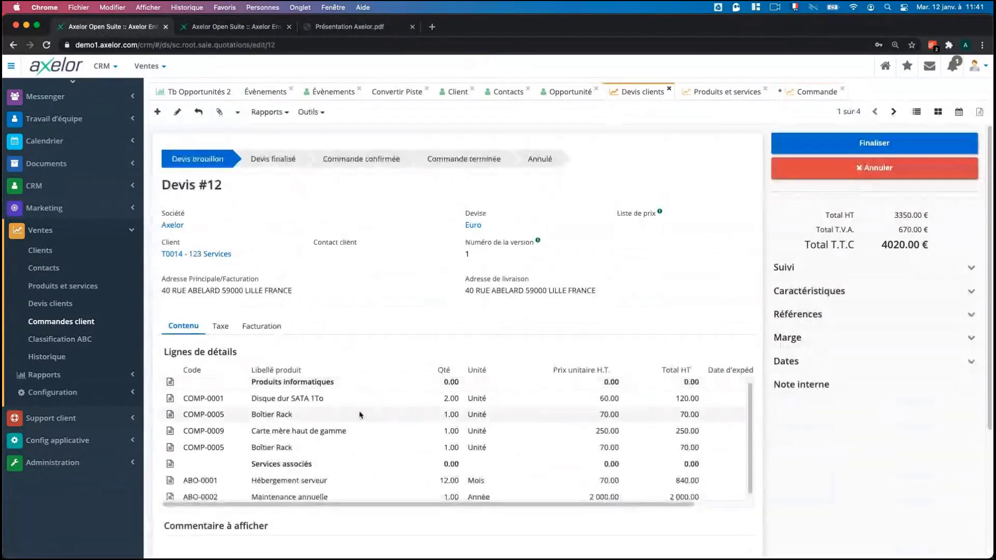
pyautogui.doubleClick(325, 432)
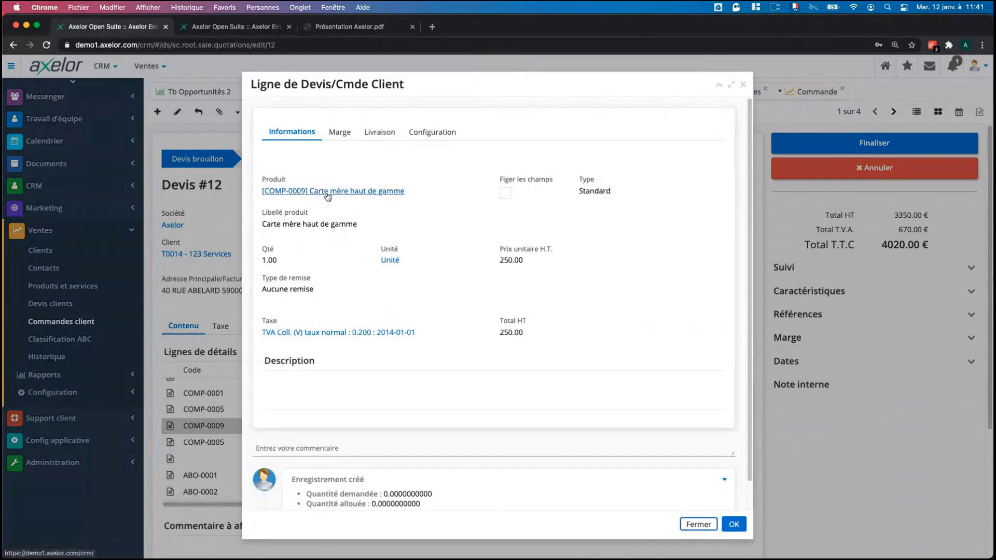
pyautogui.click(733, 524)
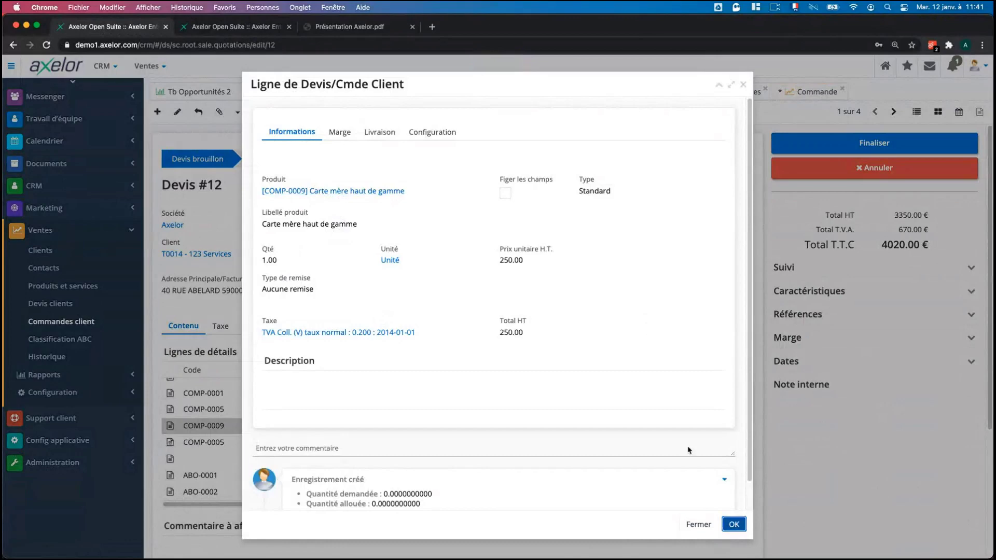
pyautogui.click(726, 91)
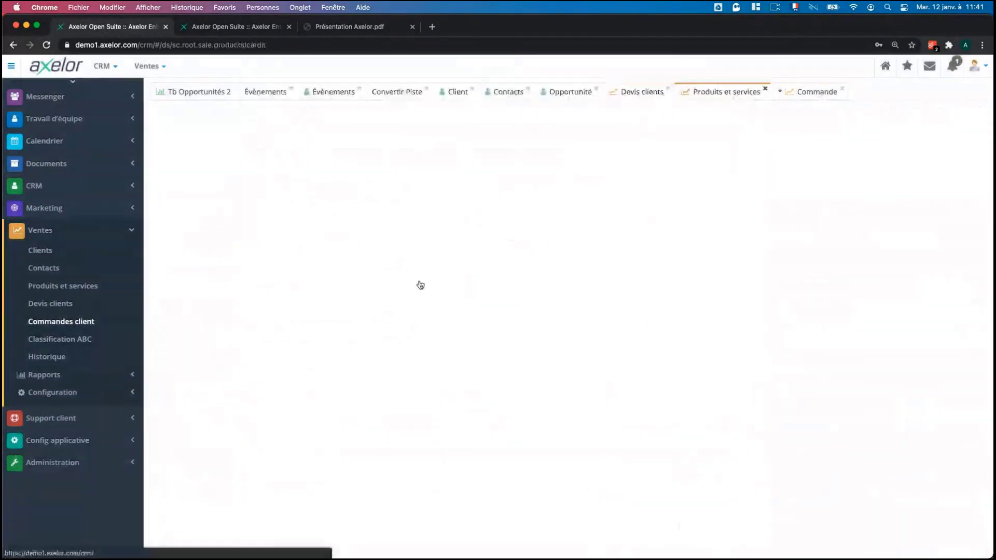
pyautogui.scroll(-3, 333, 353)
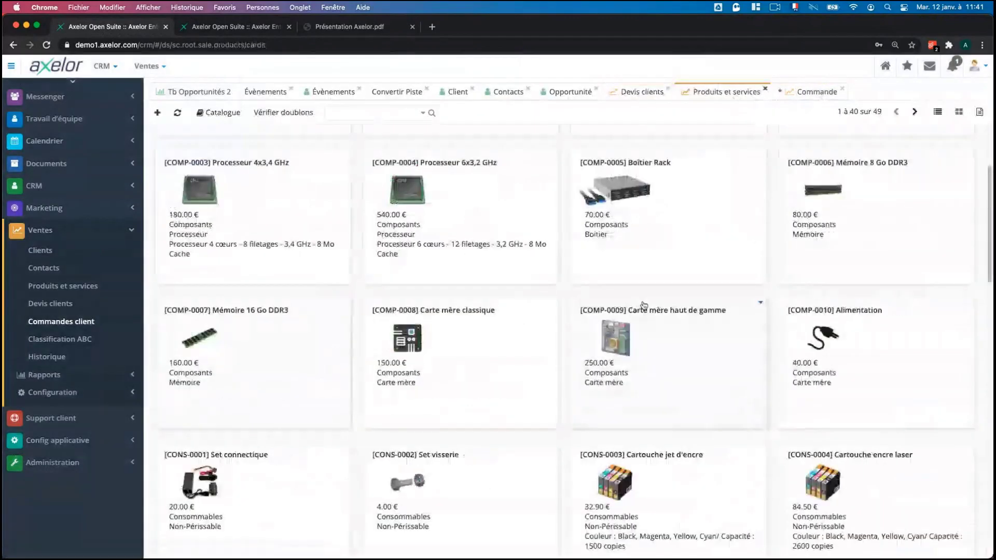
pyautogui.scroll(-8, 643, 305)
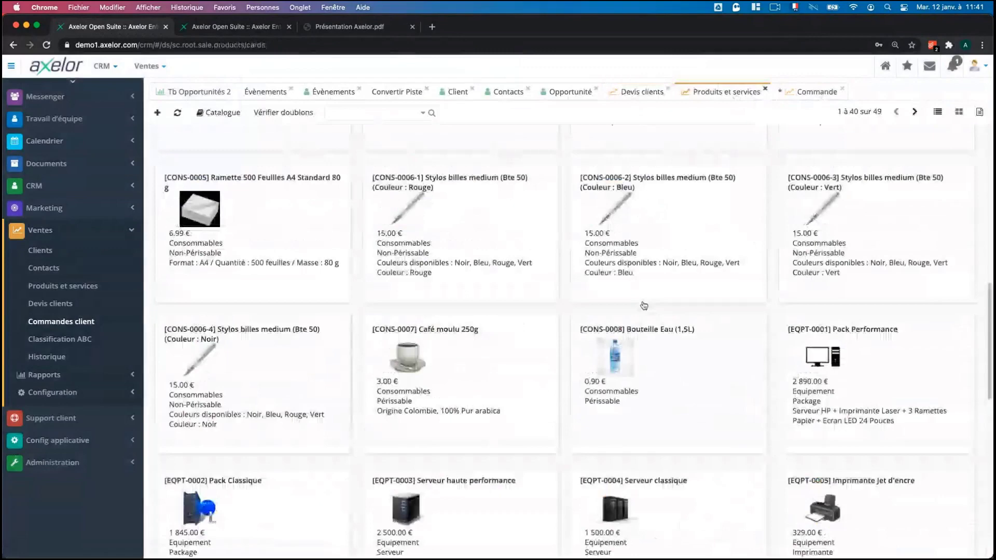
pyautogui.scroll(-10, 644, 304)
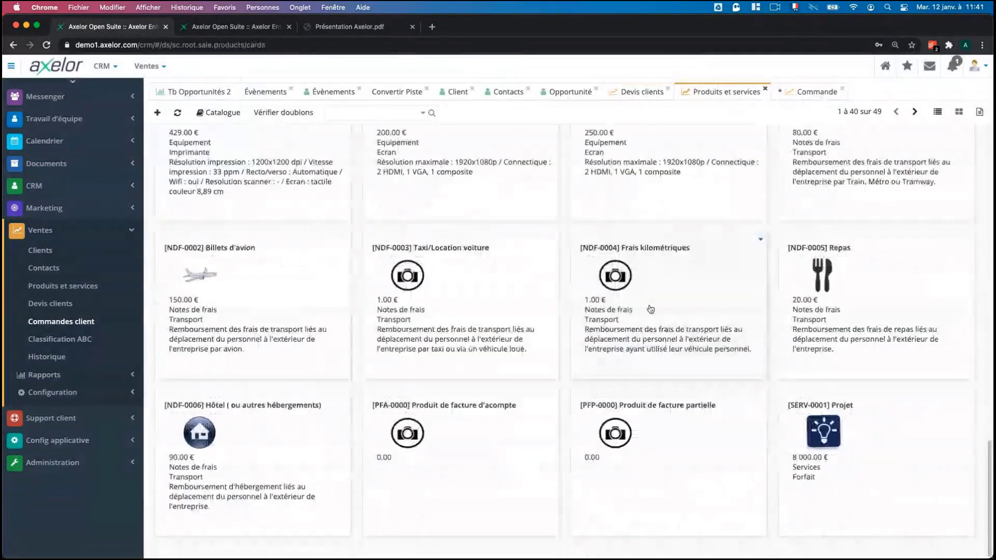
pyautogui.scroll(6, 650, 310)
pyautogui.scroll(12, 650, 310)
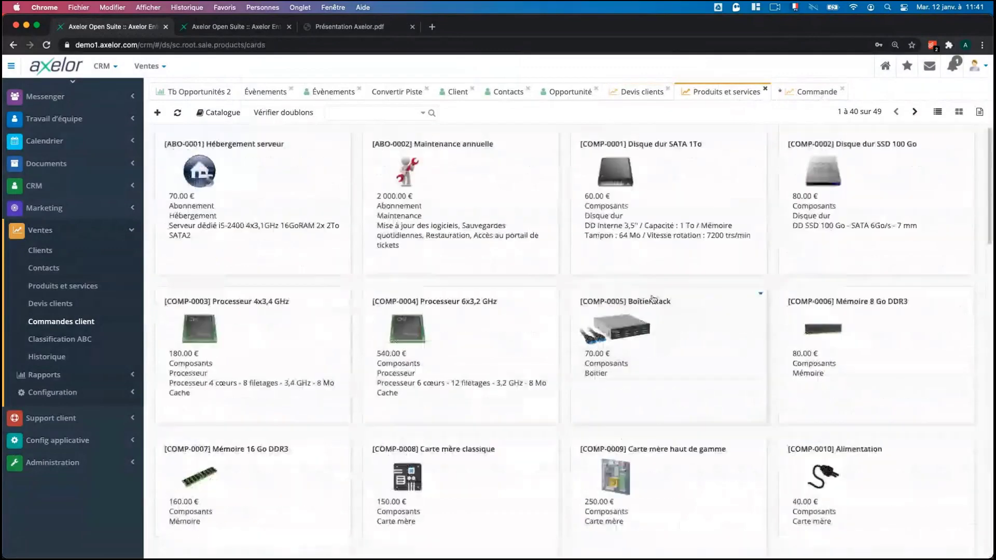
pyautogui.click(672, 199)
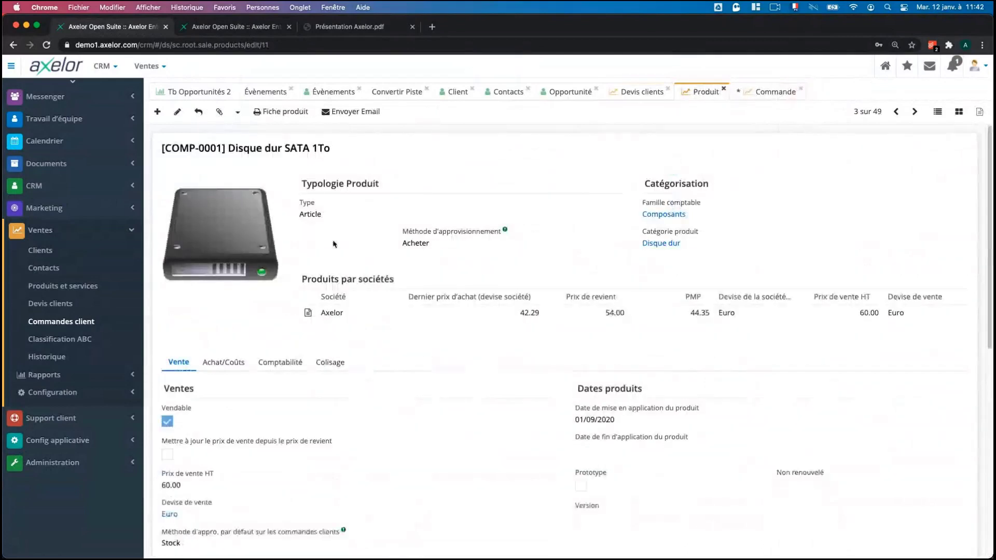
pyautogui.scroll(-1, 465, 196)
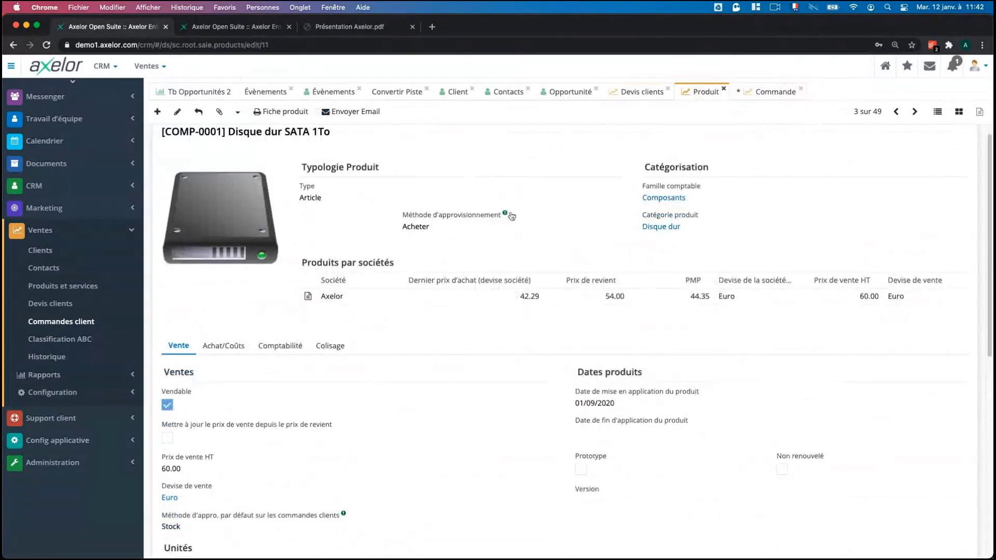
pyautogui.scroll(-1, 387, 266)
pyautogui.scroll(-5, 386, 266)
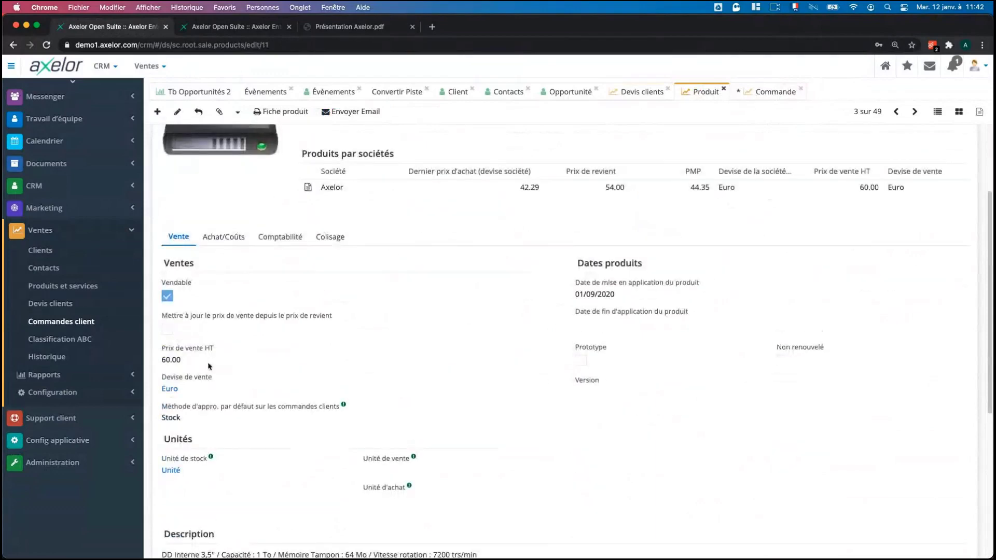
pyautogui.scroll(-10, 234, 410)
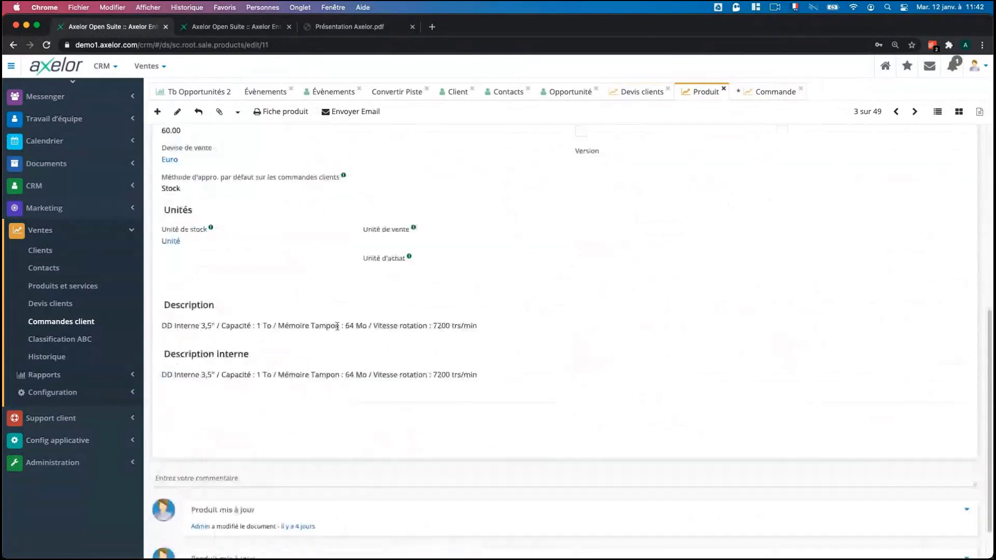
pyautogui.scroll(13, 440, 353)
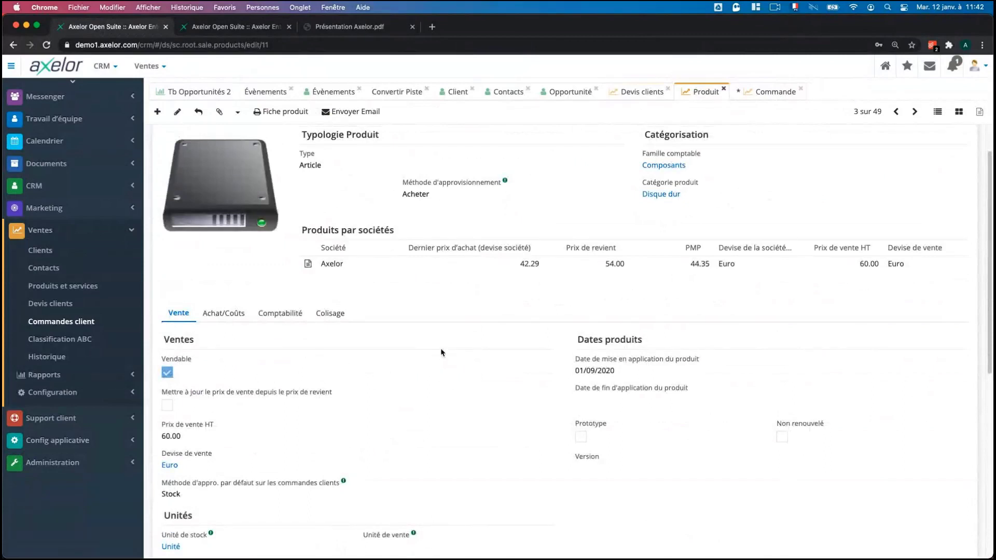
pyautogui.scroll(2, 440, 351)
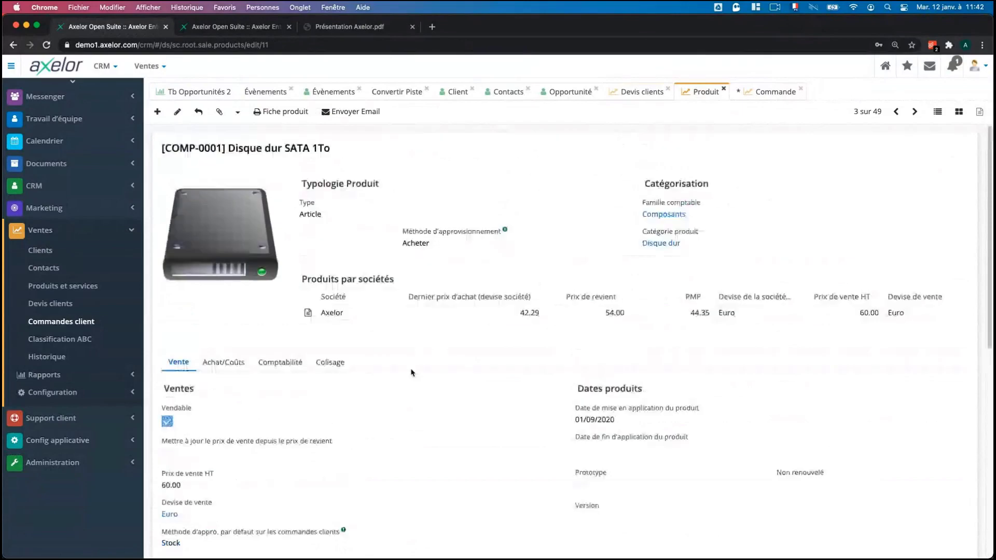
# Show products as cards, go to the next page and open [SERV-0005] Consultant, 800.00 € HT.
pyautogui.click(958, 112)
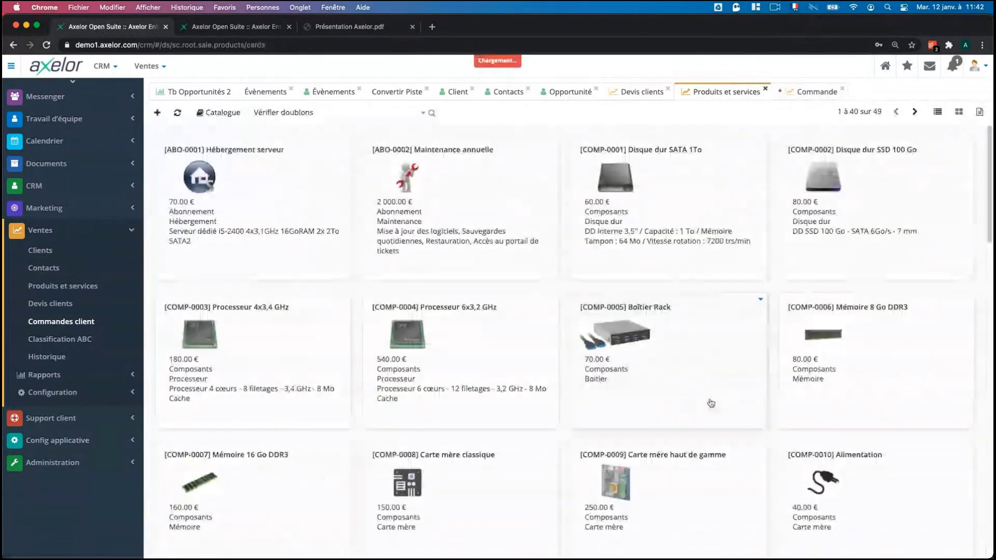
pyautogui.scroll(-15, 711, 403)
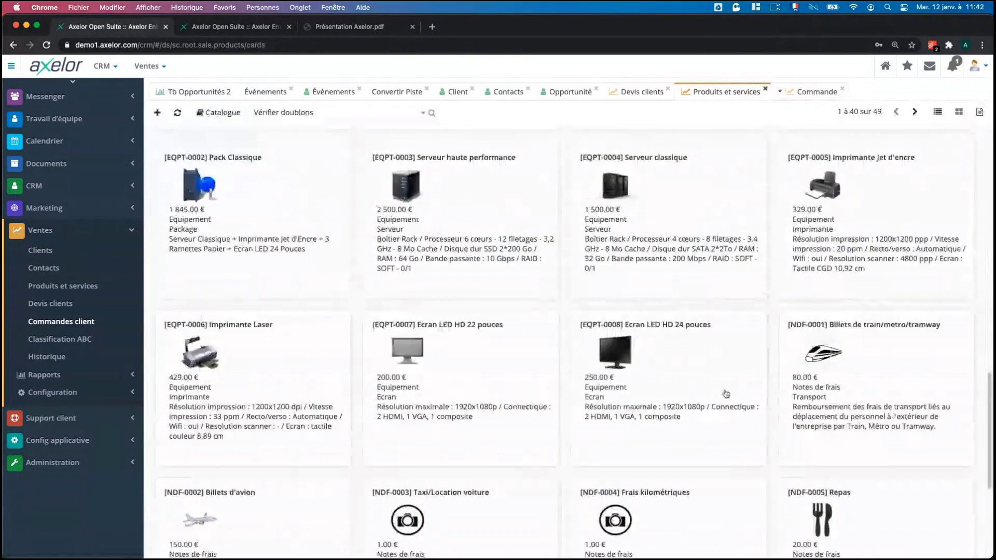
pyautogui.scroll(-3, 725, 394)
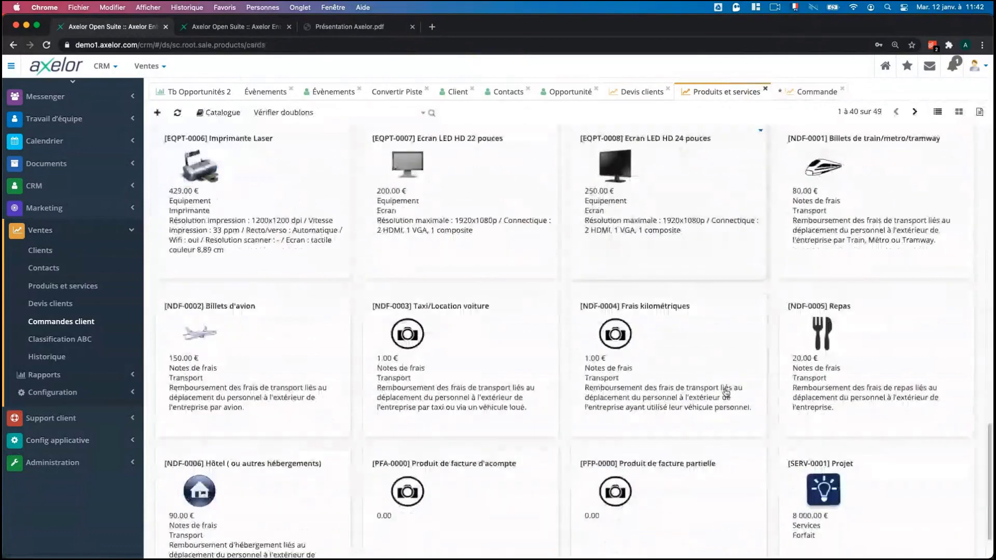
pyautogui.scroll(-2, 809, 422)
pyautogui.click(914, 111)
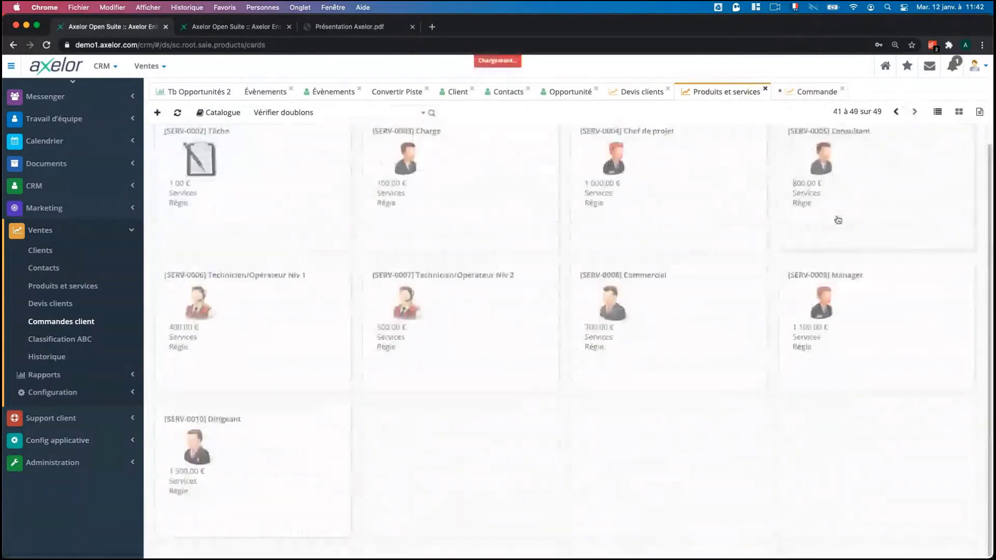
pyautogui.click(828, 197)
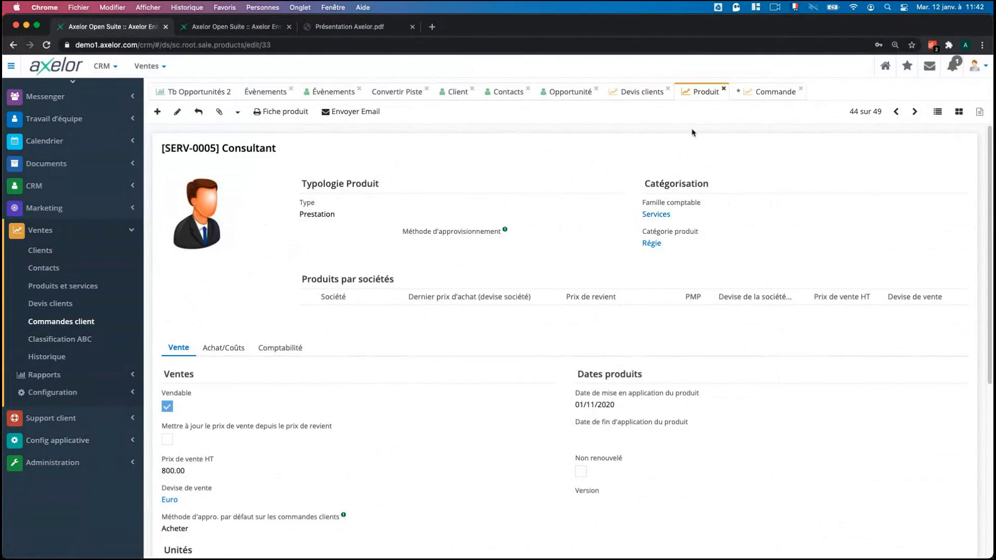
# Switch to quotation Devis #12 and make it editable.
pyautogui.click(632, 93)
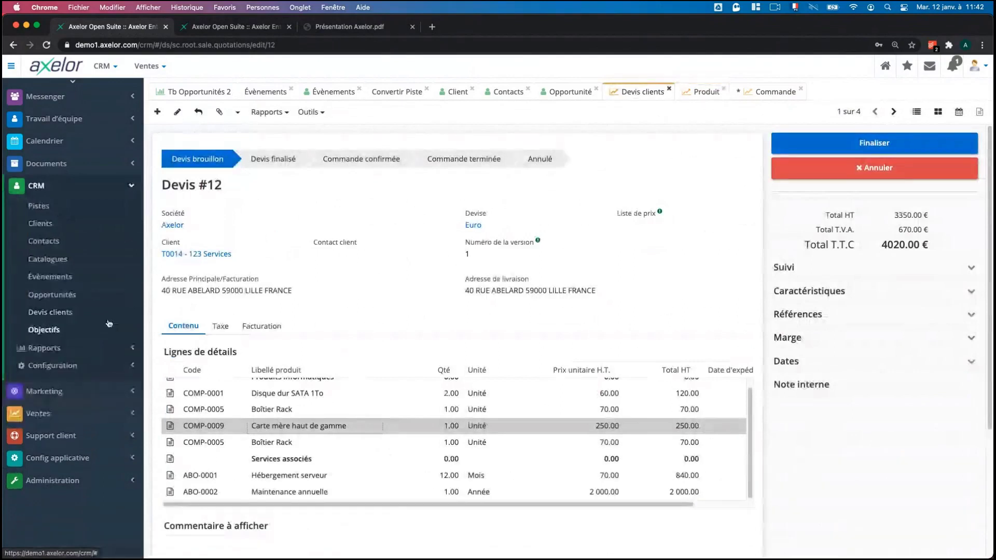
pyautogui.scroll(1, 337, 446)
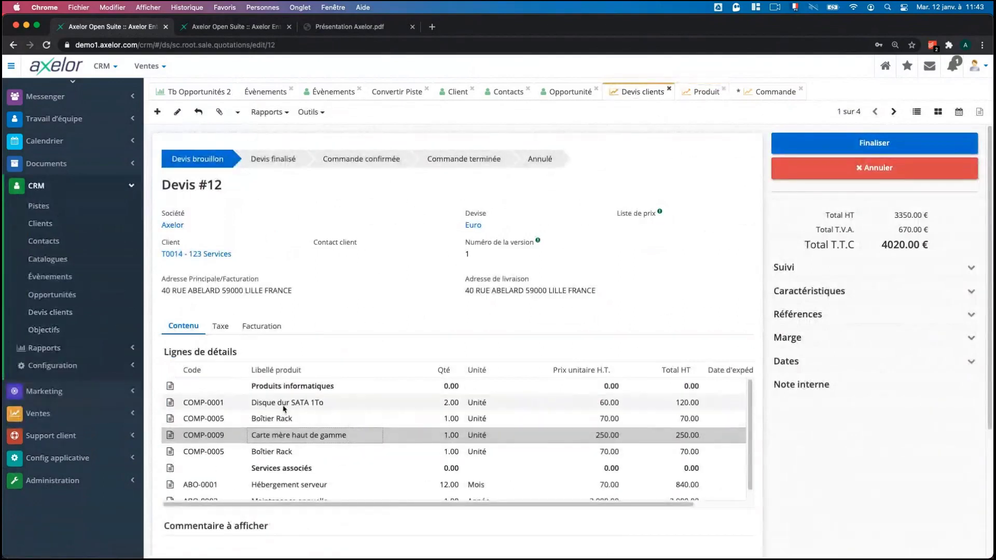
pyautogui.click(177, 112)
pyautogui.scroll(-3, 322, 414)
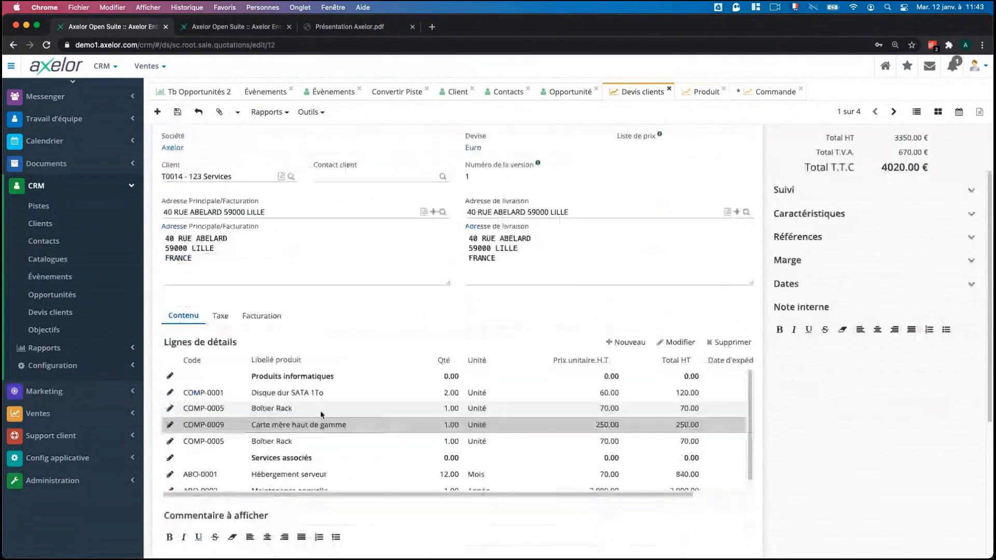
pyautogui.scroll(-3, 321, 415)
pyautogui.scroll(-2, 563, 398)
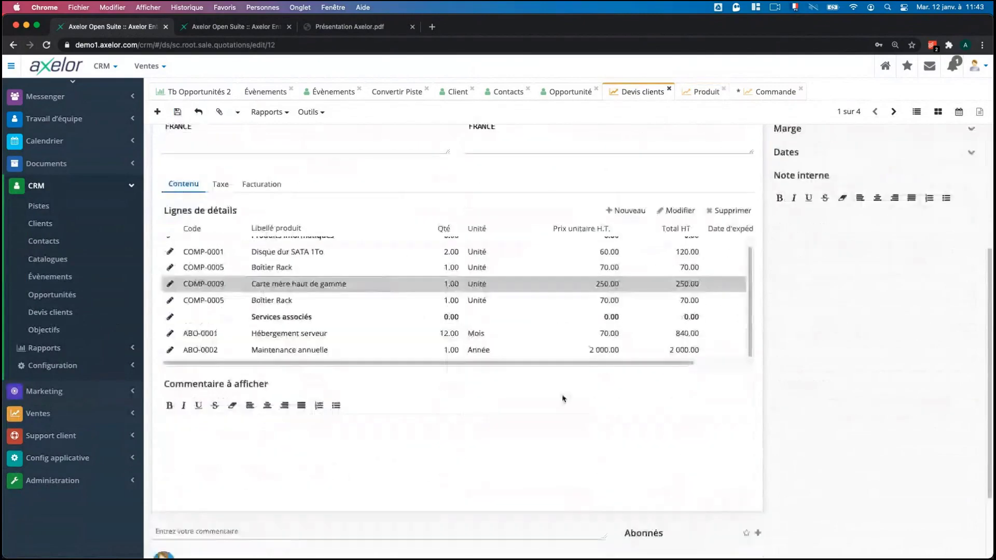
pyautogui.scroll(1, 564, 398)
# Add a detail line for COMP-0001 Disque dur SATA 1To at 60.00, checking its margin.
pyautogui.click(626, 228)
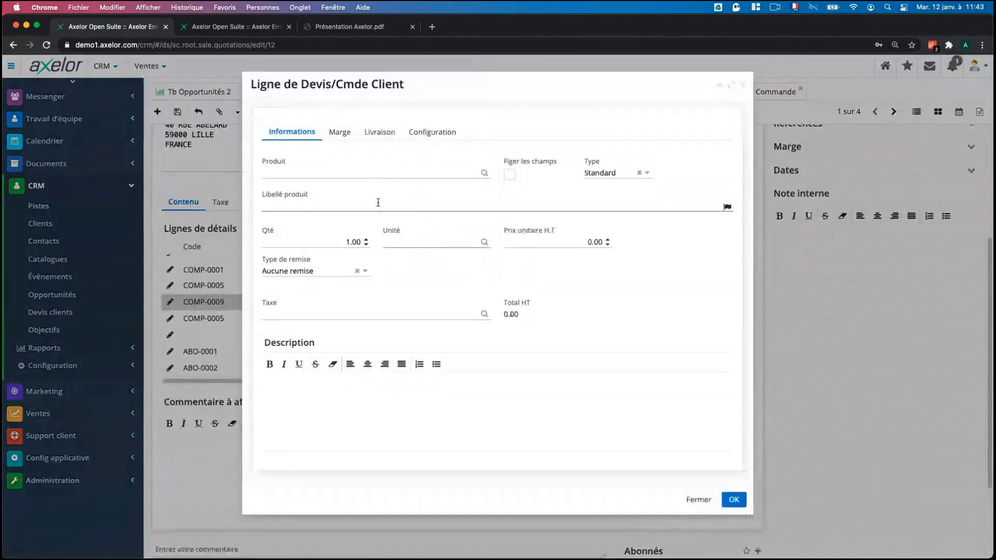
pyautogui.click(370, 171)
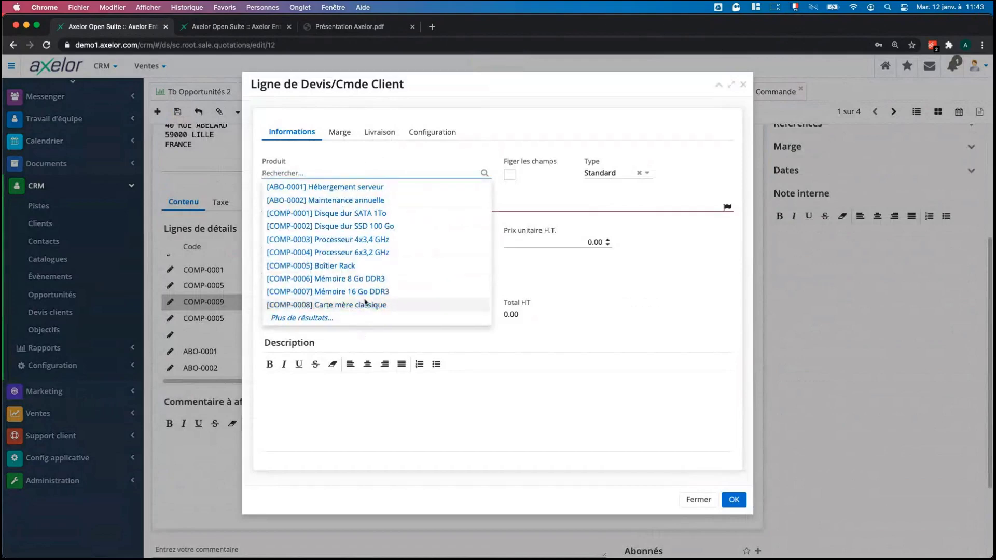
pyautogui.click(733, 255)
pyautogui.click(426, 203)
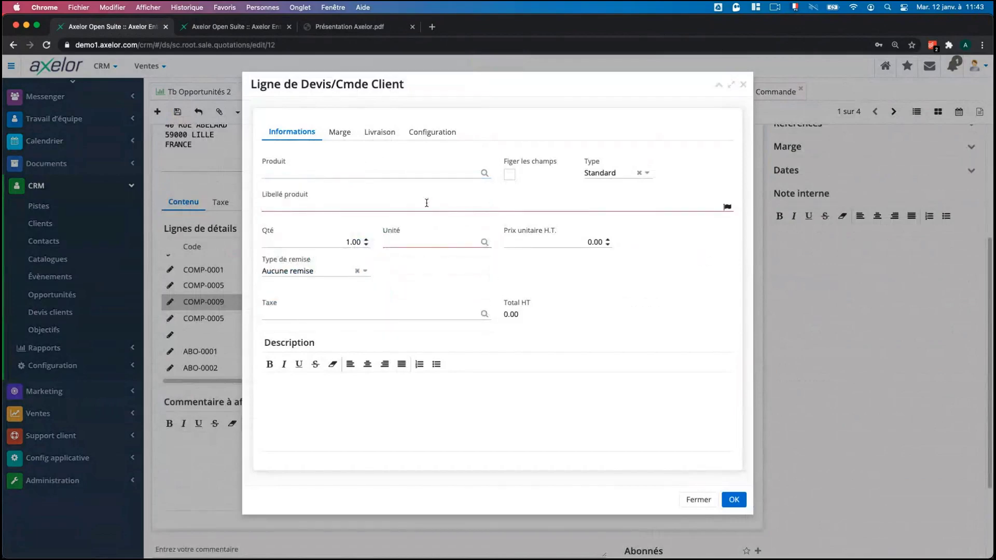
pyautogui.write('Nouveau')
pyautogui.moveTo(337, 203); pyautogui.dragTo(246, 207)
pyautogui.press('BackSpace')
pyautogui.click(359, 175)
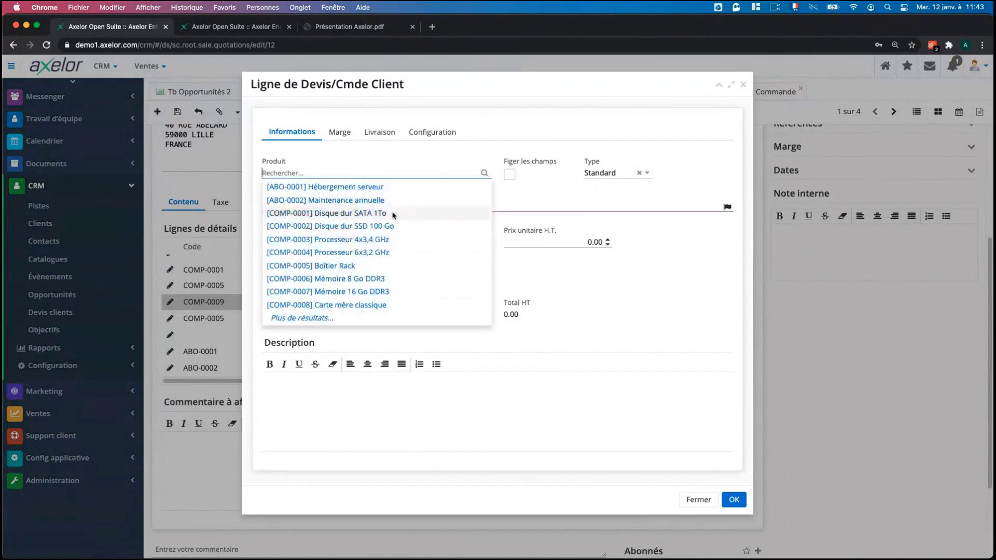
pyautogui.click(393, 215)
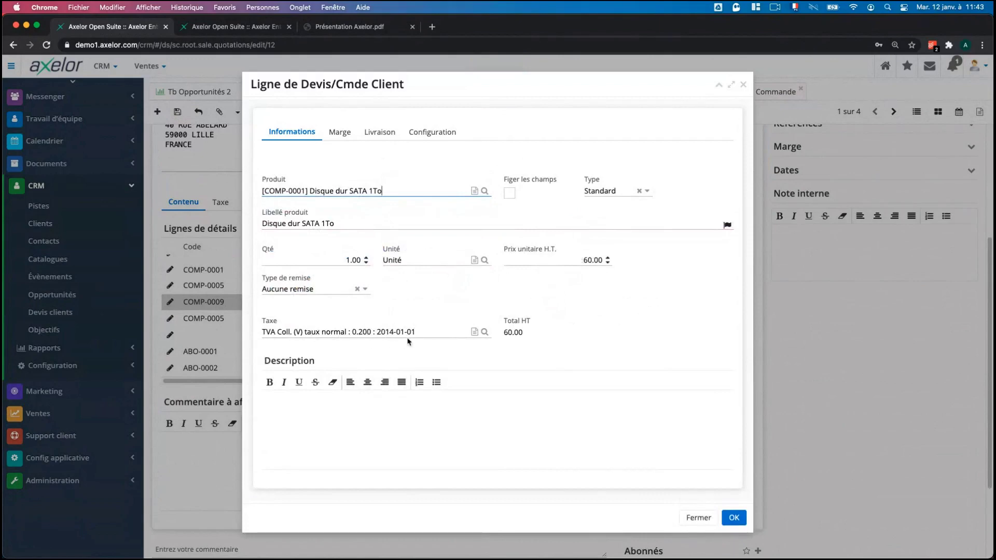
pyautogui.click(337, 132)
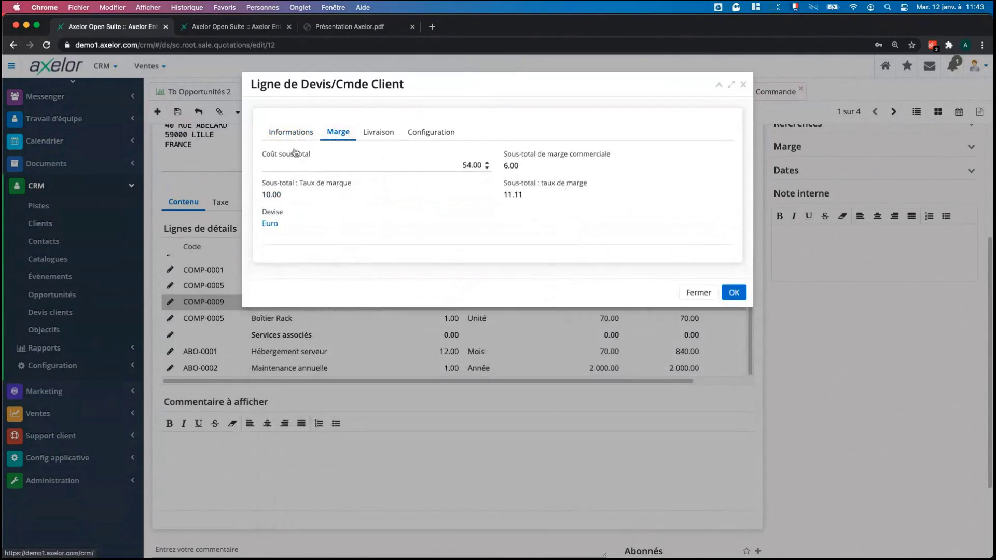
pyautogui.click(291, 132)
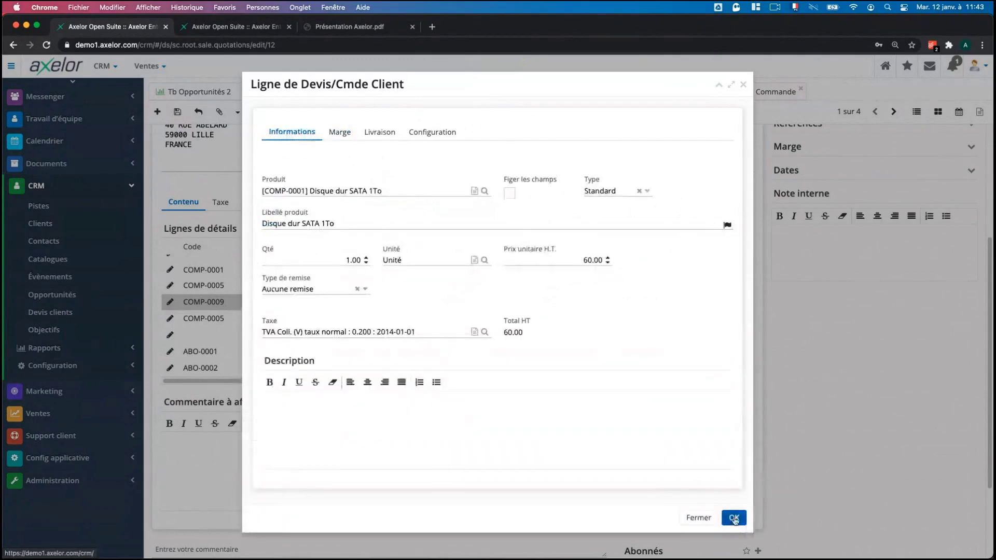
pyautogui.click(733, 517)
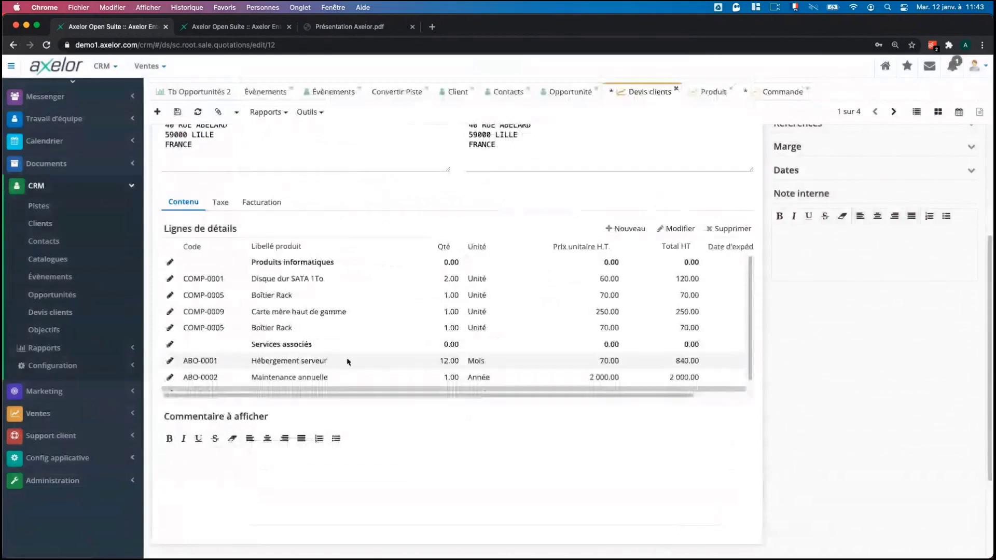
pyautogui.scroll(3, 349, 360)
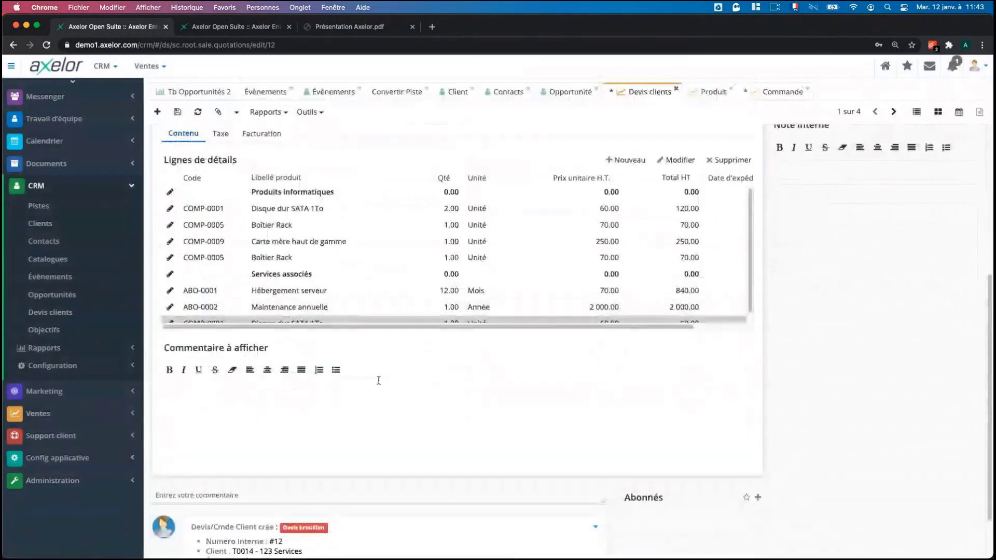
pyautogui.scroll(3, 378, 380)
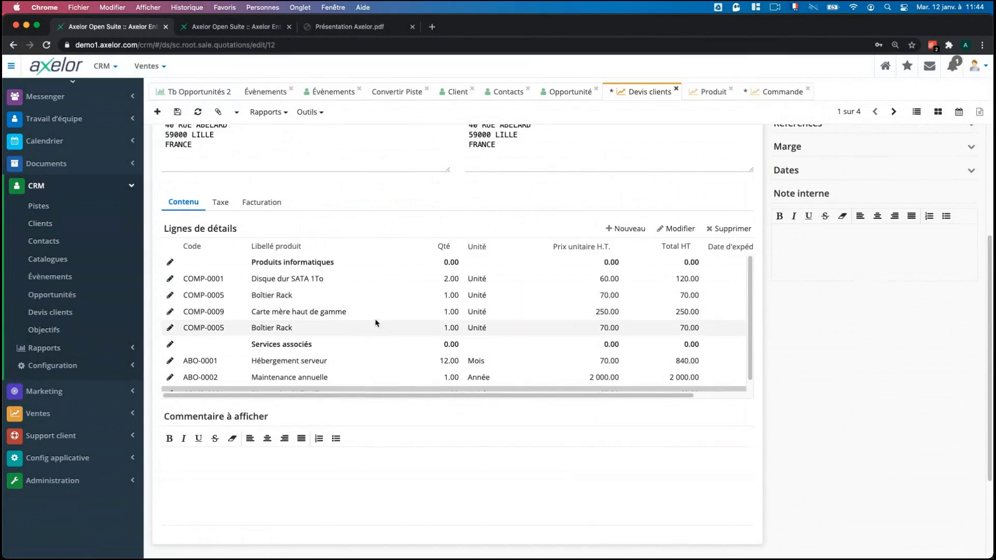
pyautogui.scroll(4, 374, 324)
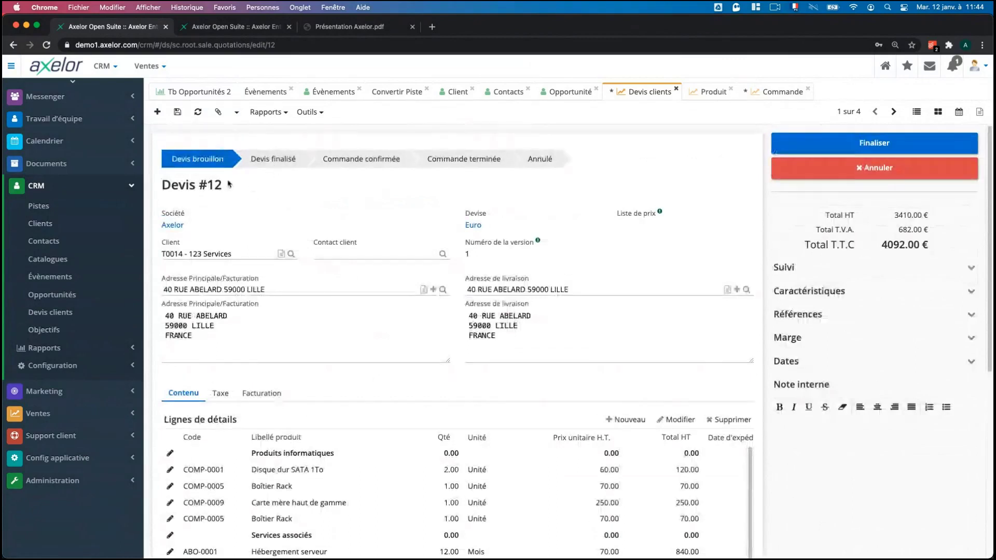
# Finalise Devis #12 as SO0011 and start an Envoyer Email message from Outils.
pyautogui.click(835, 141)
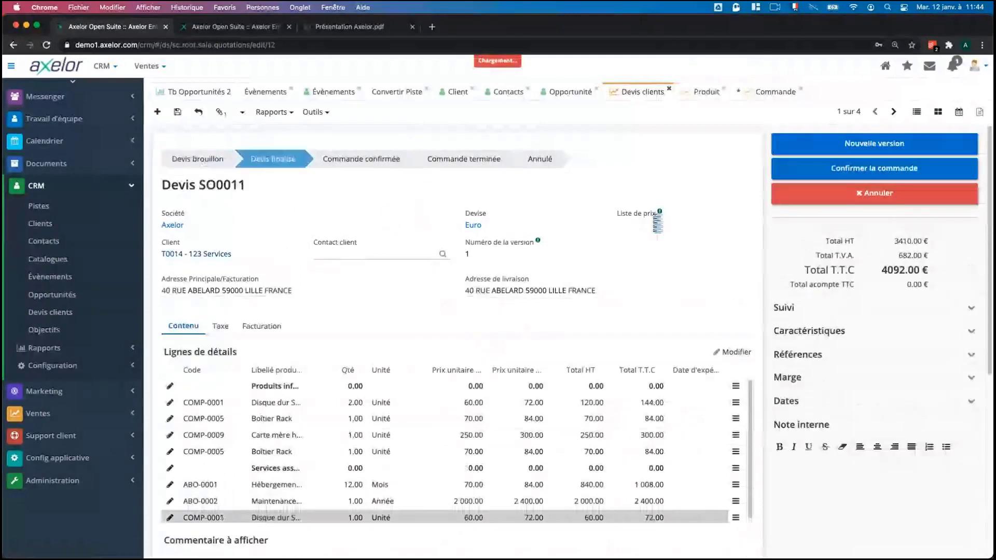
pyautogui.click(331, 114)
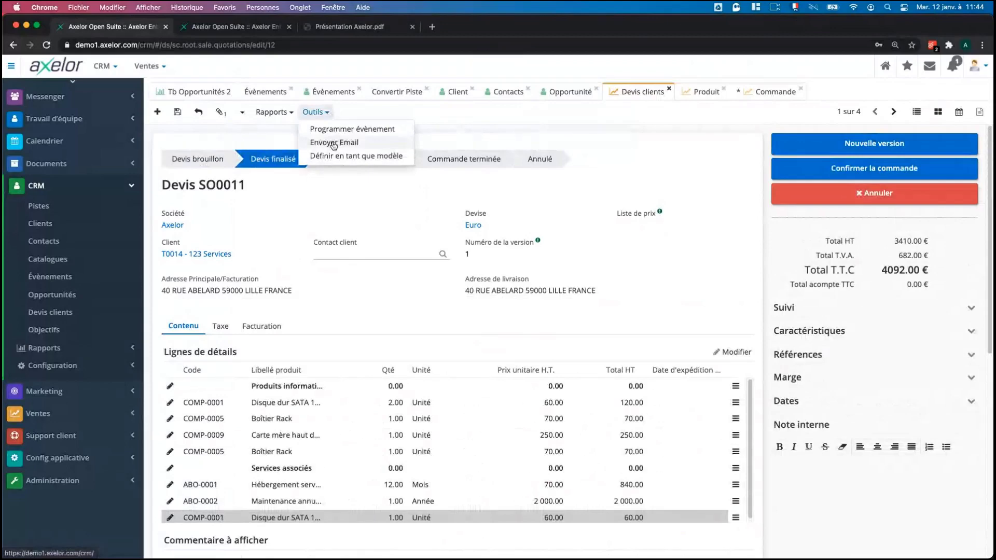
pyautogui.click(333, 143)
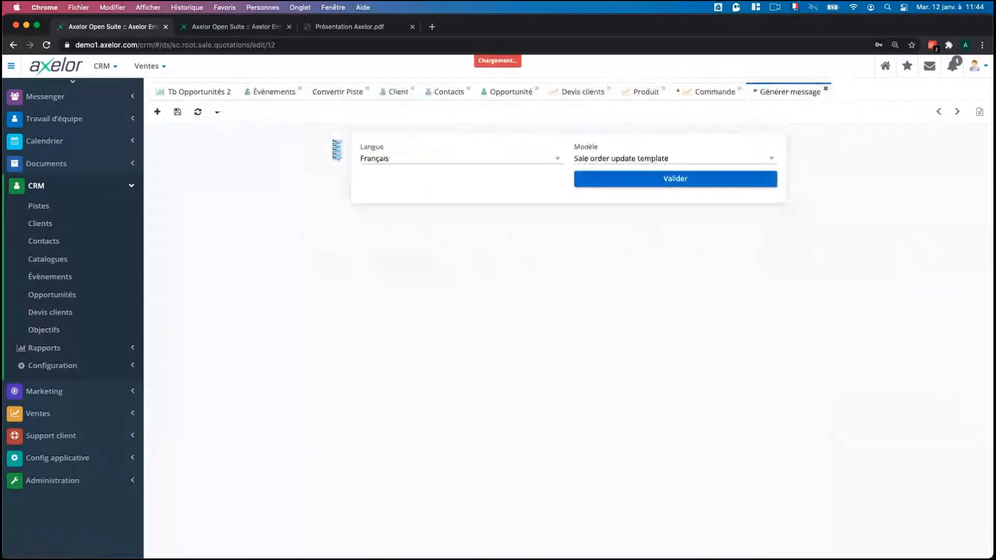
pyautogui.click(615, 158)
pyautogui.click(623, 173)
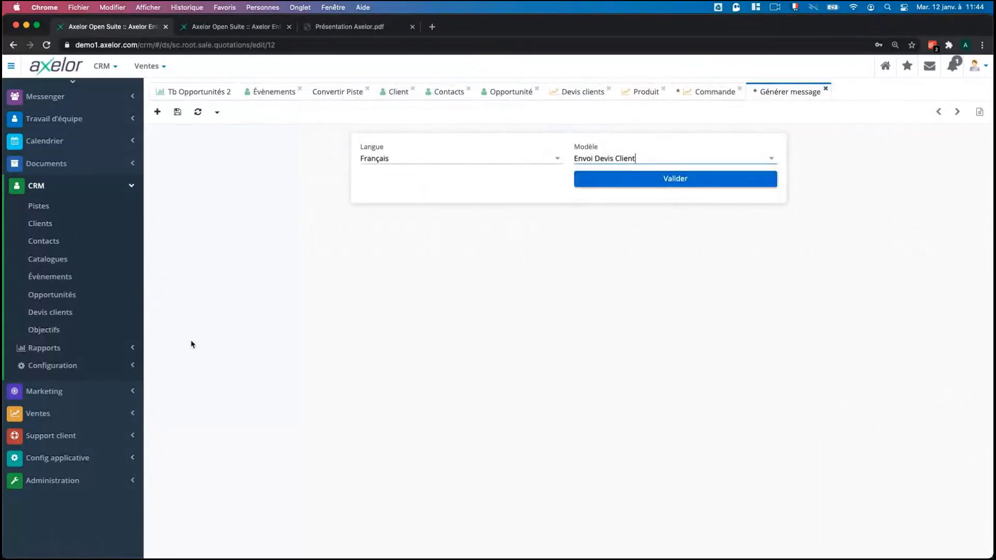
pyautogui.click(118, 456)
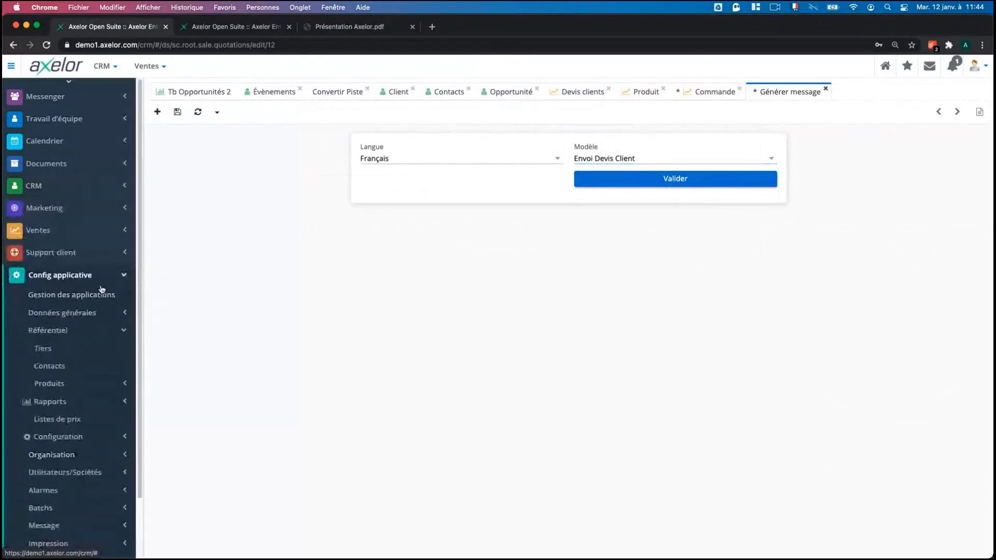
pyautogui.scroll(-2, 98, 466)
pyautogui.click(80, 473)
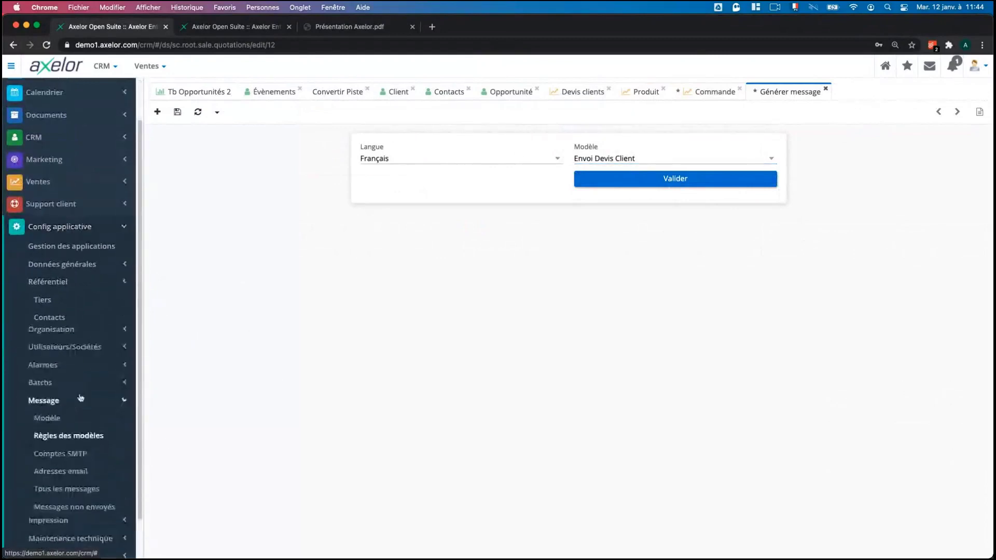
pyautogui.scroll(-2, 78, 366)
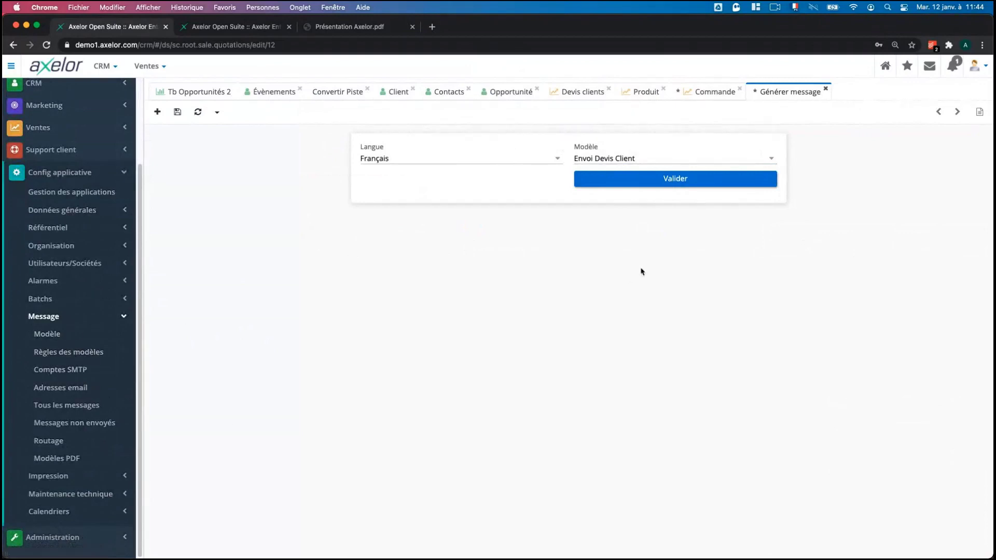
pyautogui.click(118, 176)
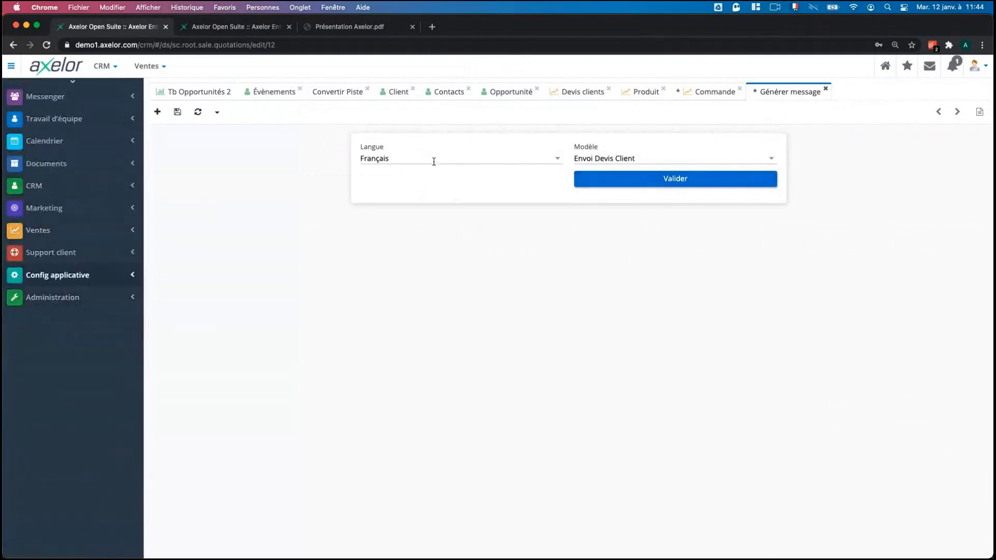
# Generate the 'Votre Devis N° SO0011' e-mail for 123 Services, review its item list, and send it.
pyautogui.click(622, 182)
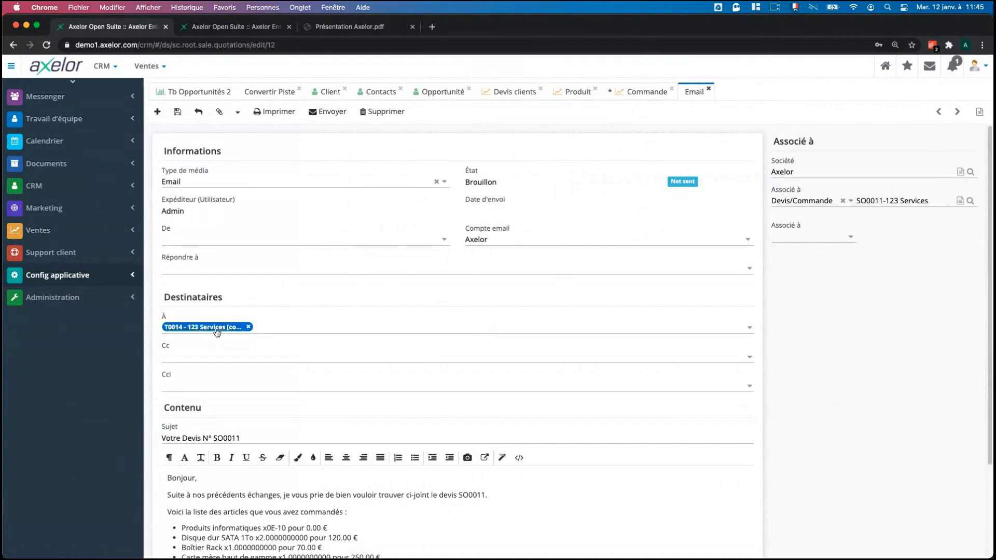
pyautogui.scroll(-2, 385, 293)
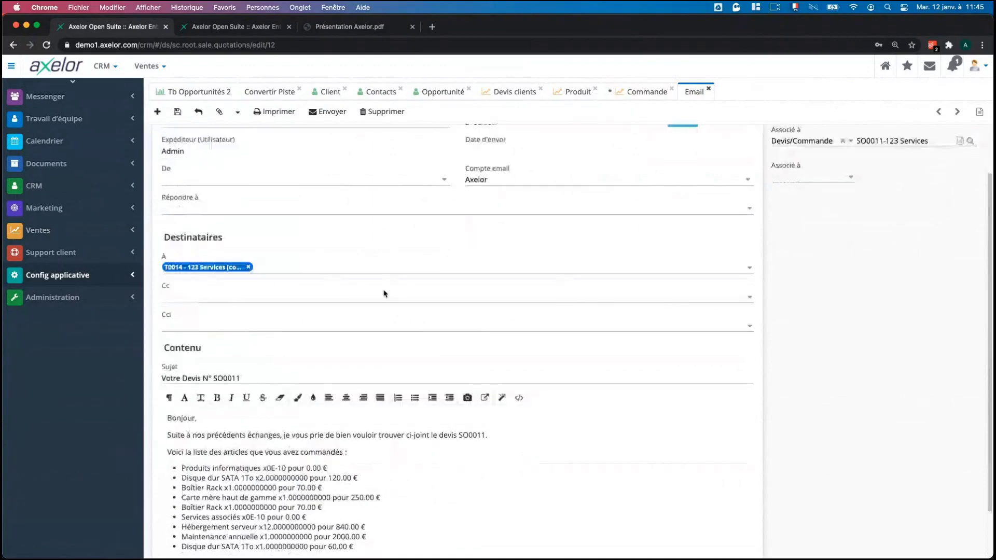
pyautogui.scroll(-2, 384, 294)
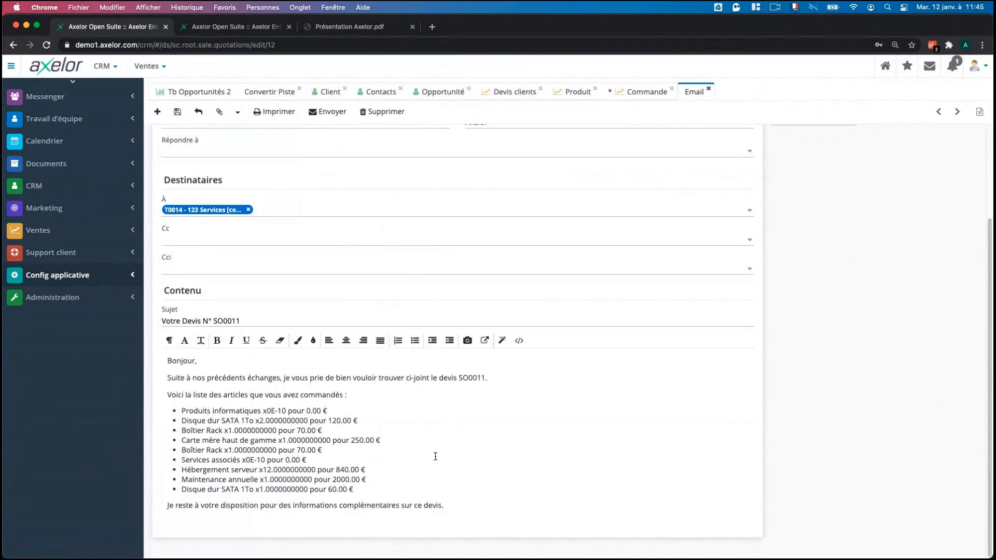
pyautogui.scroll(1, 470, 443)
pyautogui.scroll(3, 469, 443)
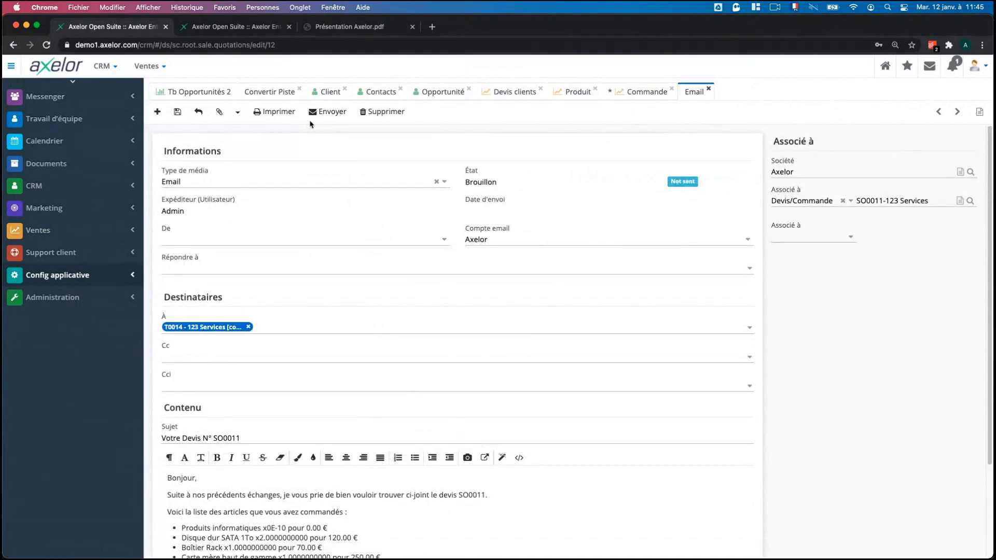
pyautogui.click(314, 118)
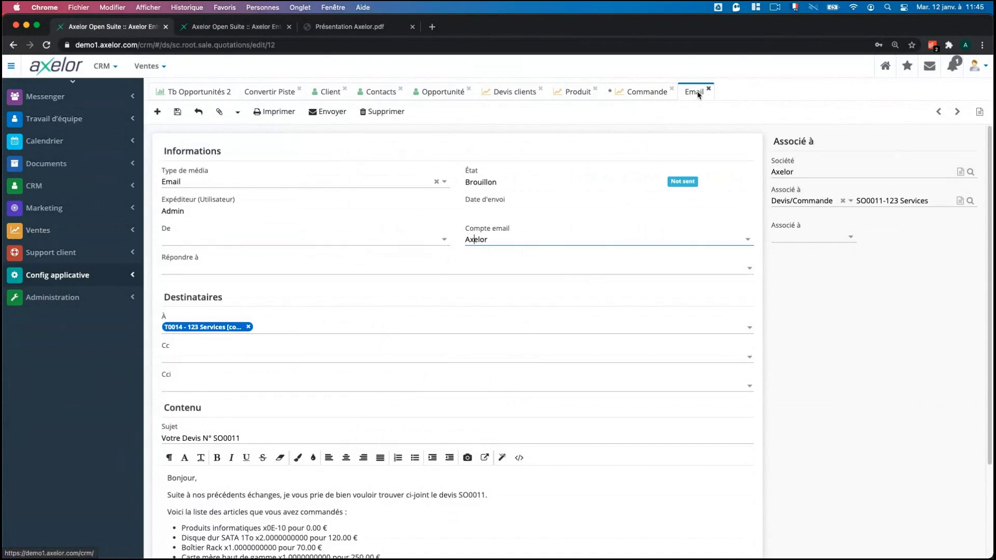
# Close the e-mail draft, review 123 Services' client activities, and return to quote SO0011.
pyautogui.middleClick(697, 95)
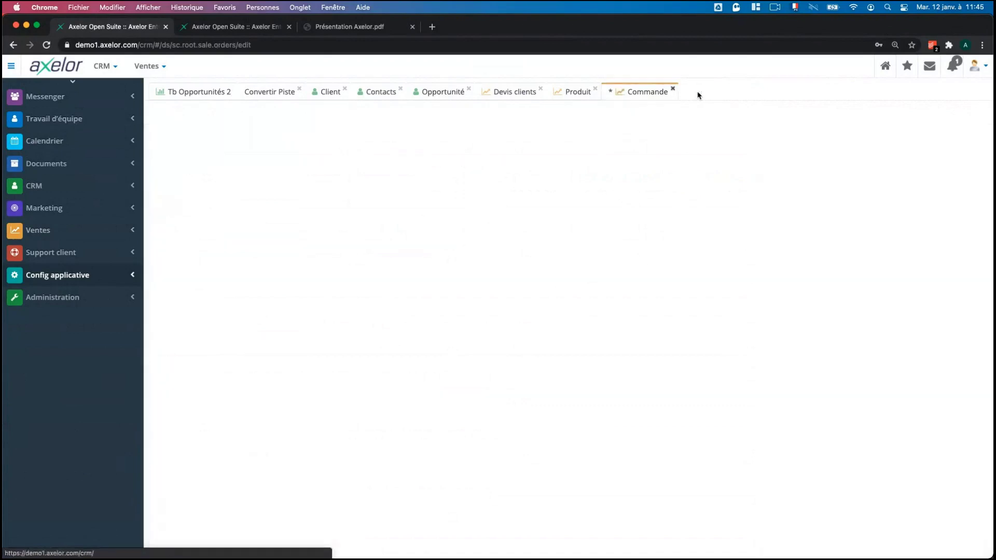
pyautogui.click(322, 94)
pyautogui.click(246, 365)
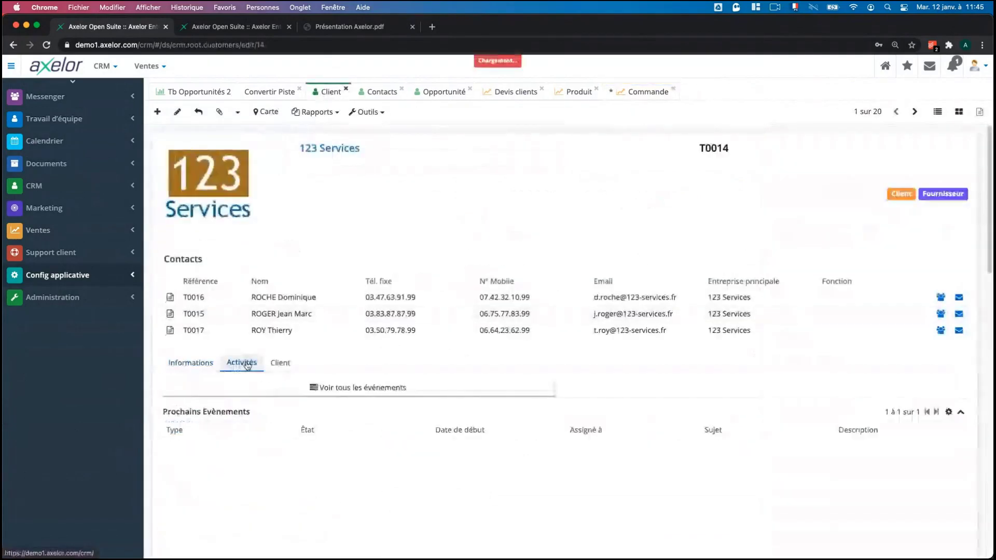
pyautogui.scroll(-6, 599, 463)
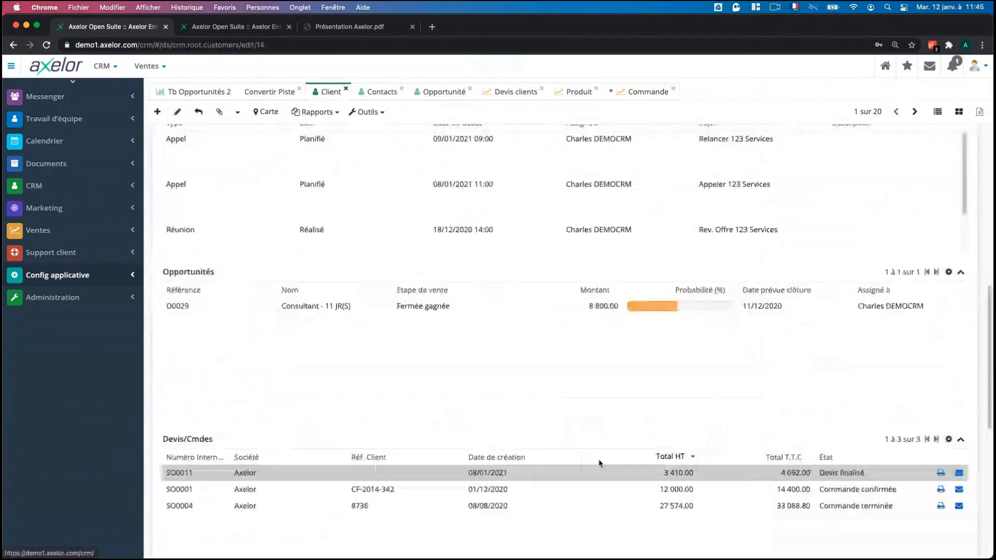
pyautogui.scroll(-3, 599, 463)
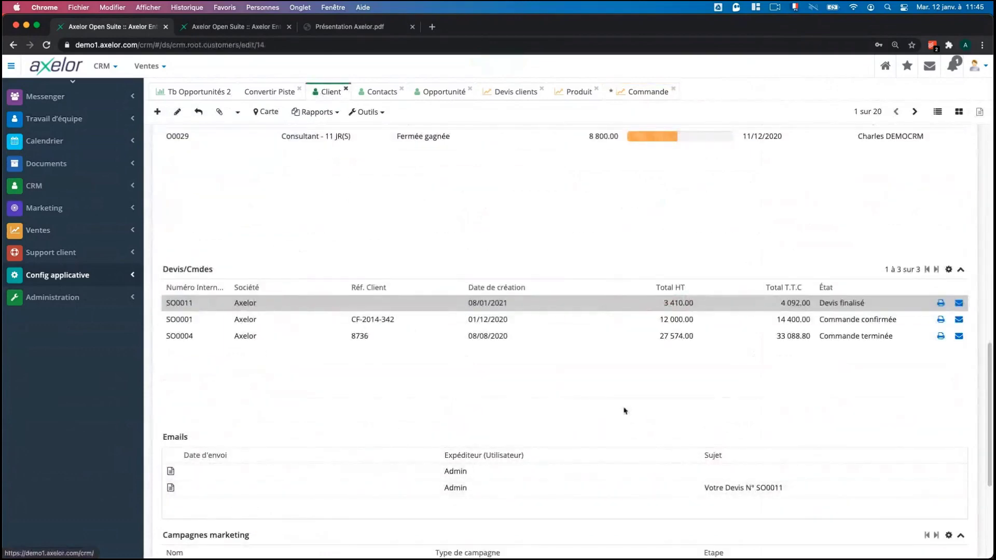
pyautogui.scroll(10, 625, 410)
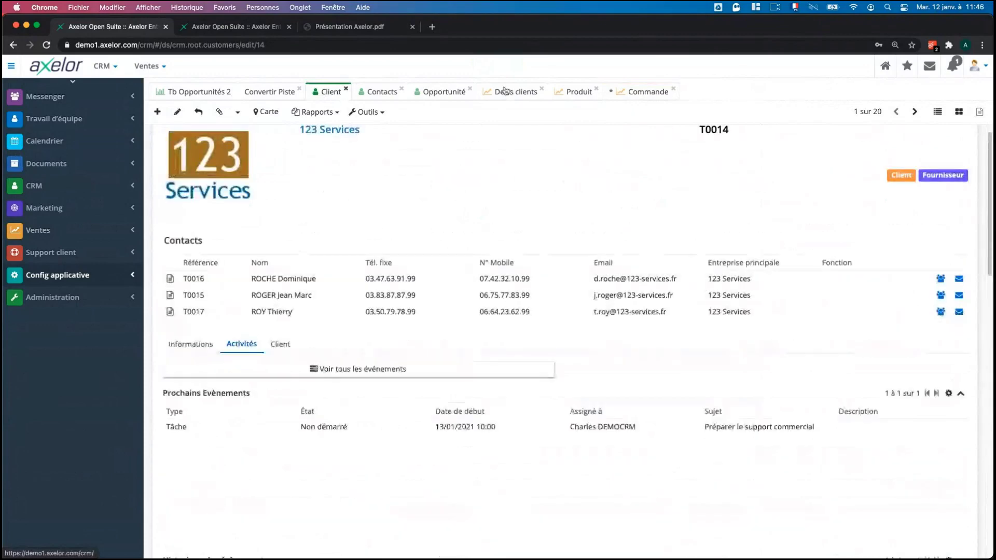
pyautogui.click(505, 92)
# Print quote SO0011 via Rapports > Imprimer and scroll through both PDF pages.
pyautogui.click(271, 112)
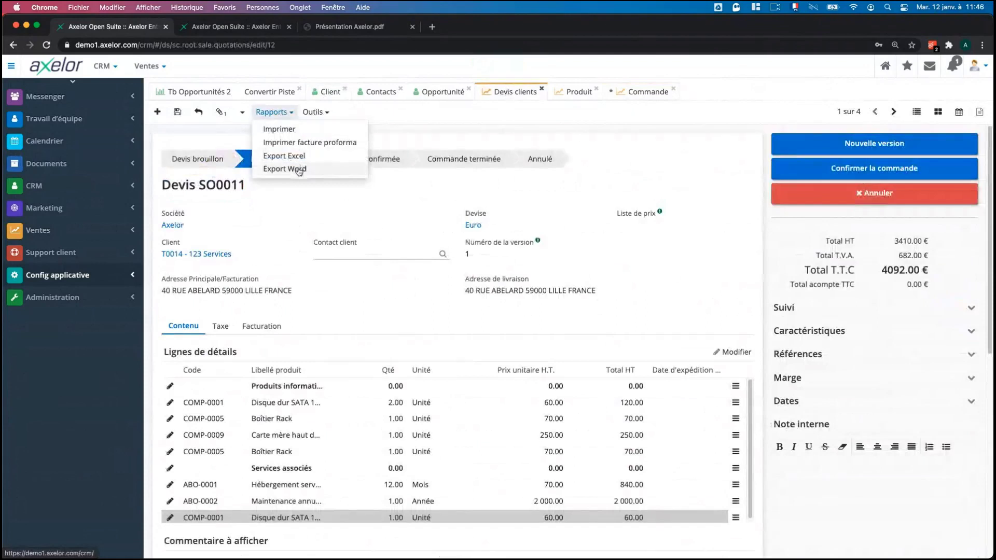
pyautogui.click(279, 129)
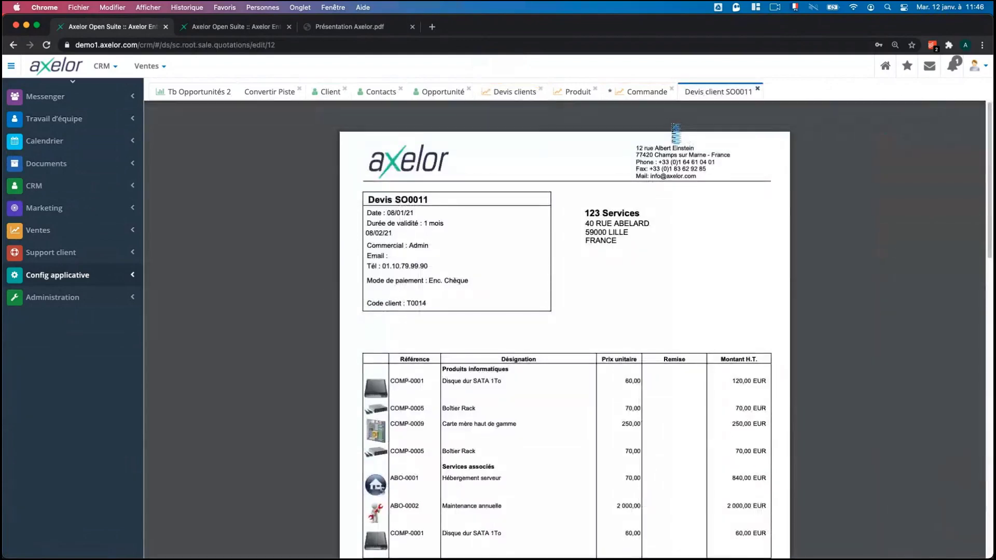
pyautogui.scroll(-3, 726, 236)
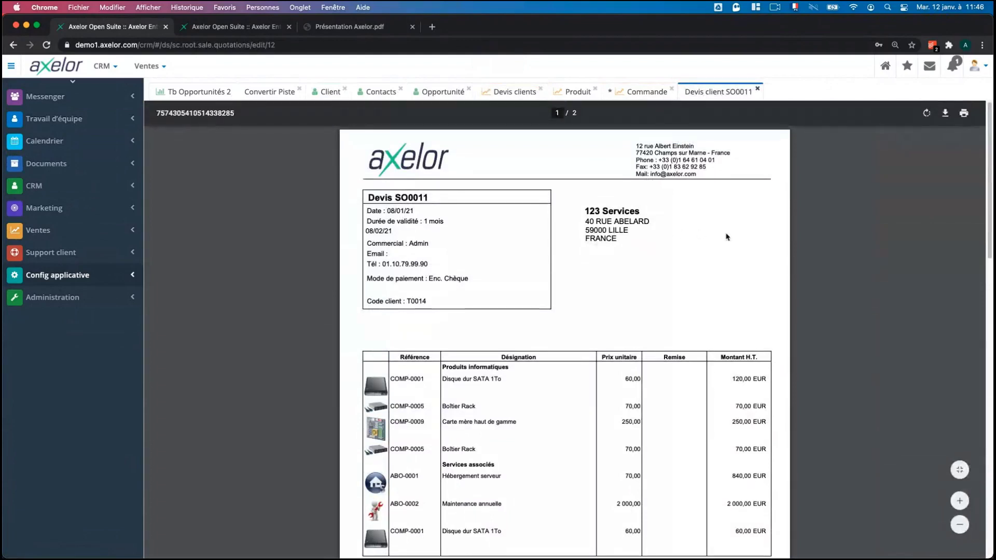
pyautogui.scroll(-5, 726, 236)
pyautogui.scroll(8, 731, 254)
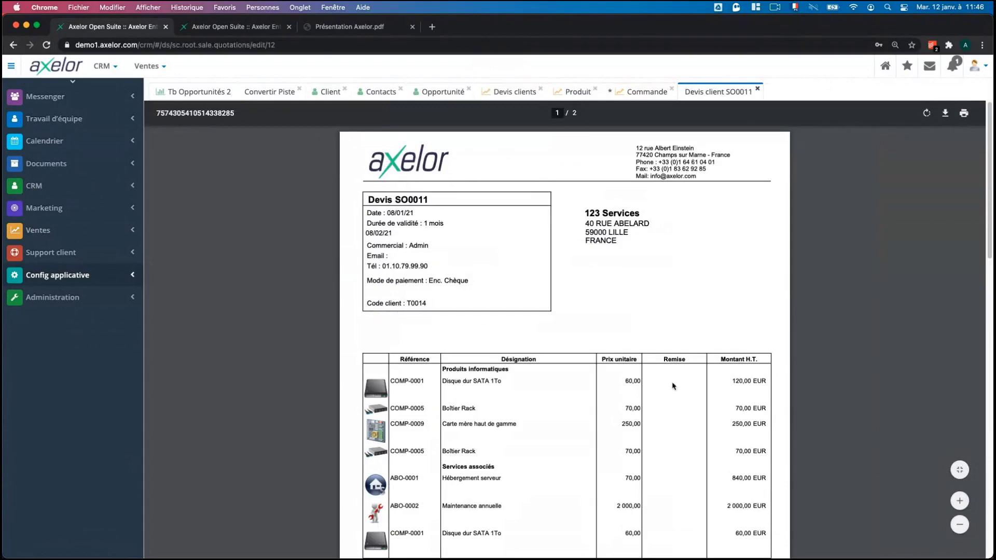
pyautogui.scroll(-15, 513, 246)
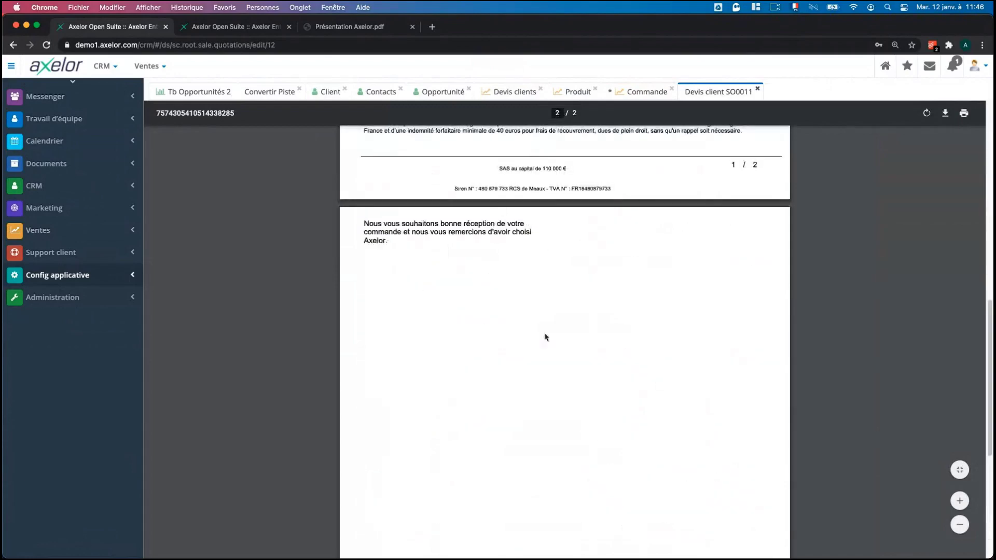
pyautogui.scroll(15, 595, 399)
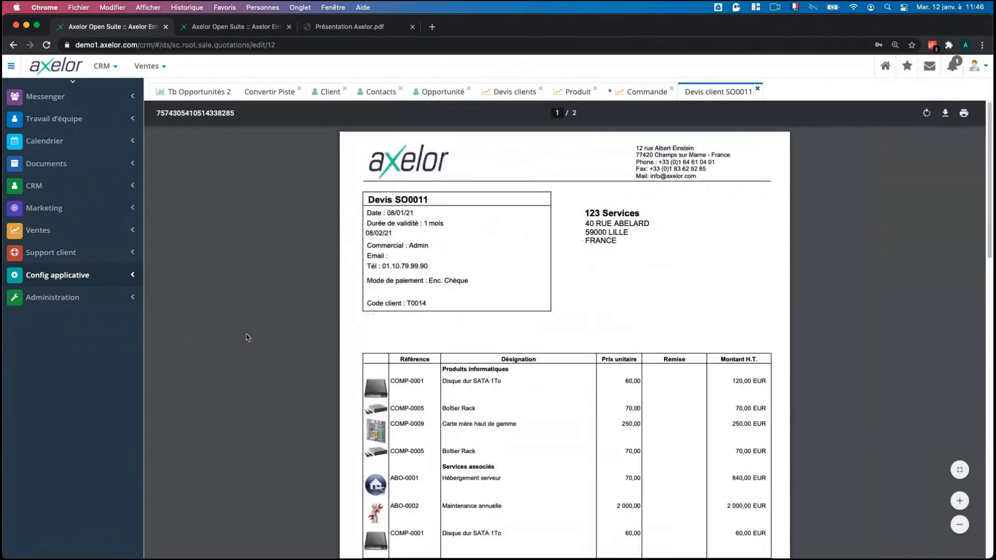
pyautogui.scroll(-1, 247, 338)
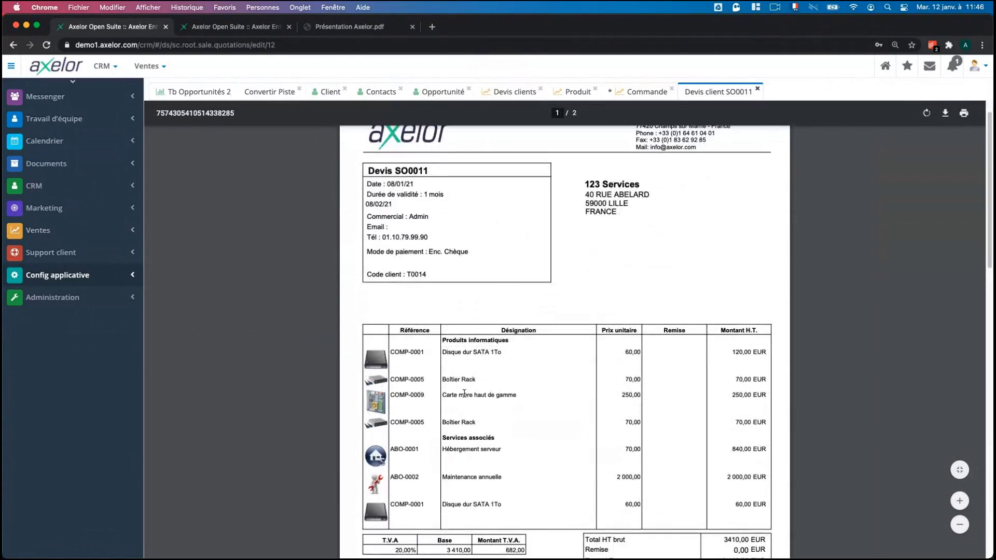
pyautogui.scroll(-1, 697, 312)
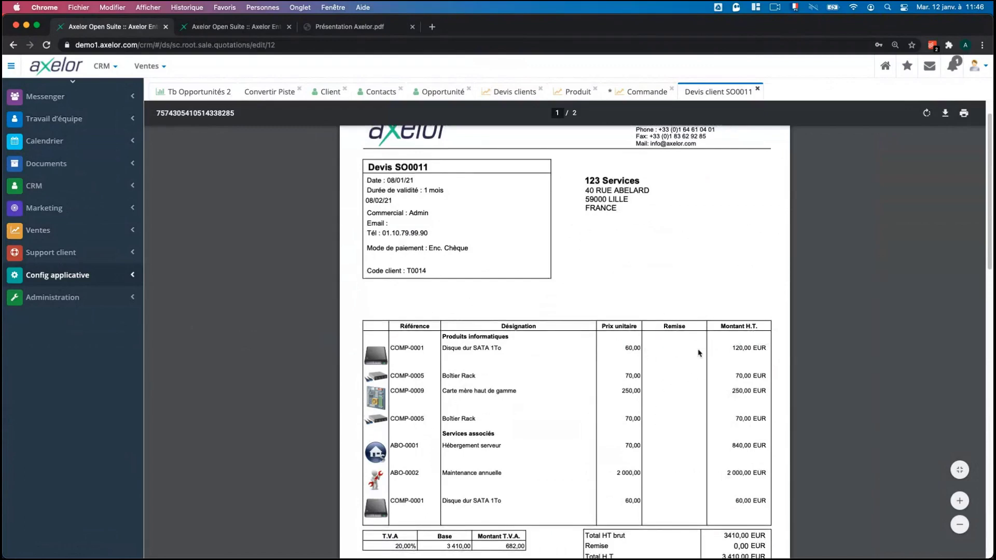
pyautogui.scroll(1, 620, 337)
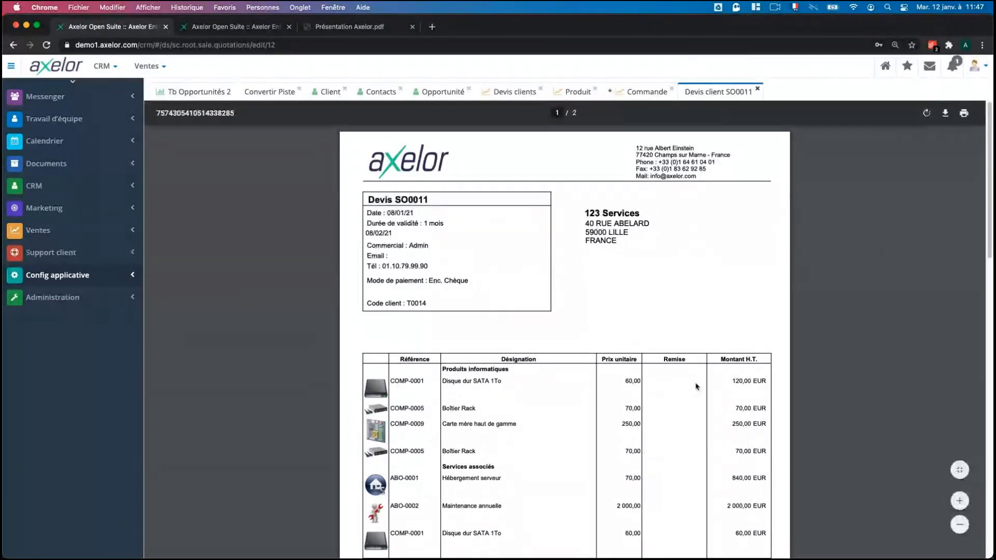
pyautogui.scroll(-1, 592, 363)
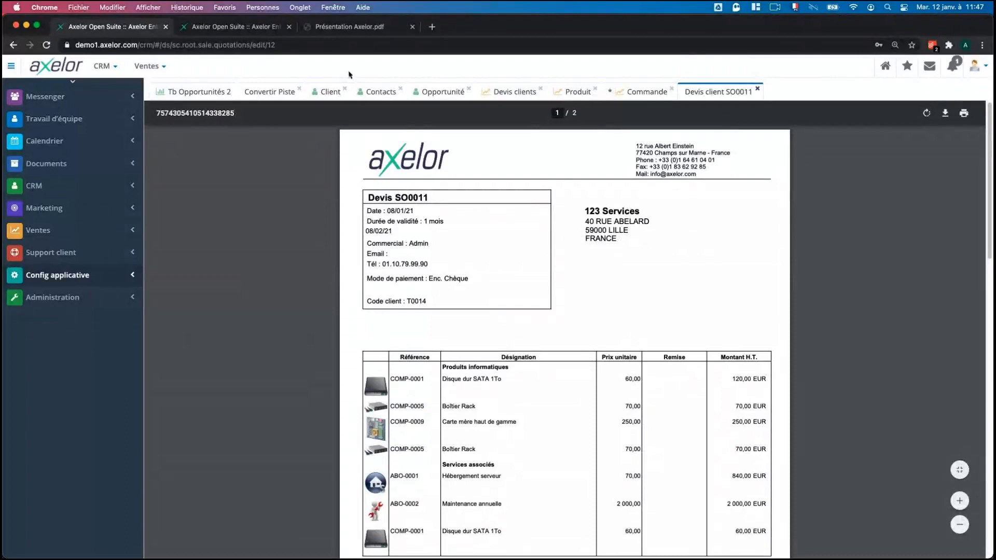
pyautogui.scroll(-3, 705, 287)
pyautogui.scroll(3, 704, 287)
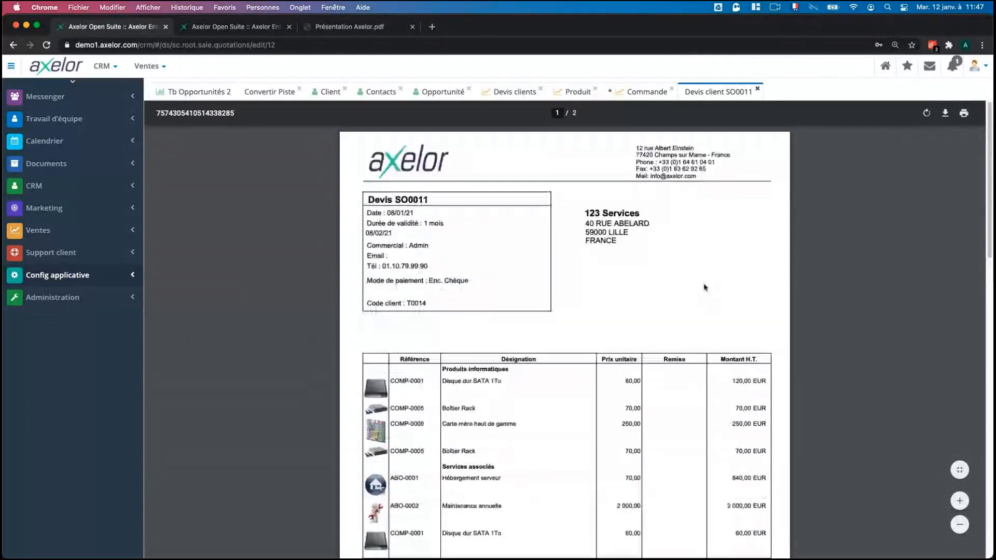
# Close the PDF tab and check that quote SO0011's Pièces jointes hold the generated PDF.
pyautogui.middleClick(727, 97)
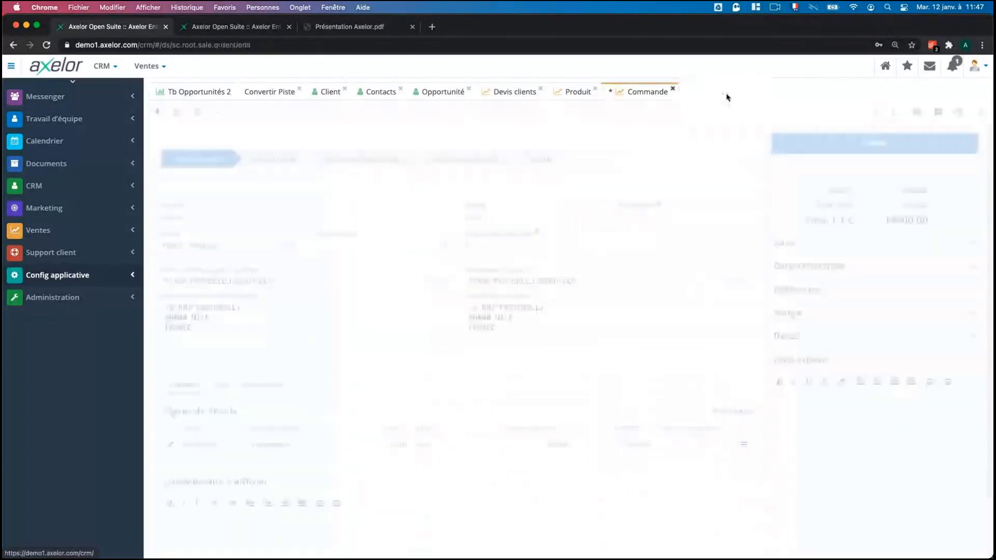
pyautogui.click(511, 93)
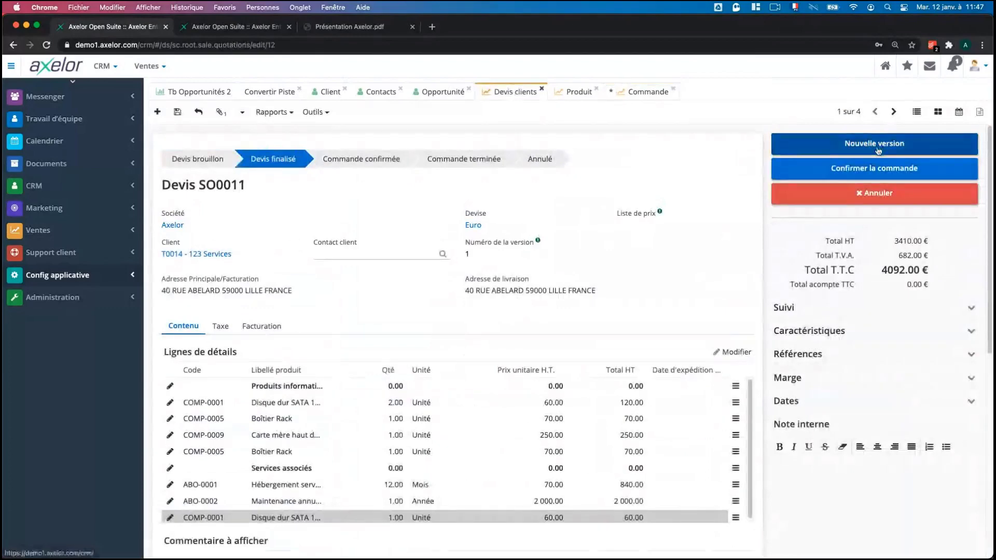
pyautogui.click(221, 113)
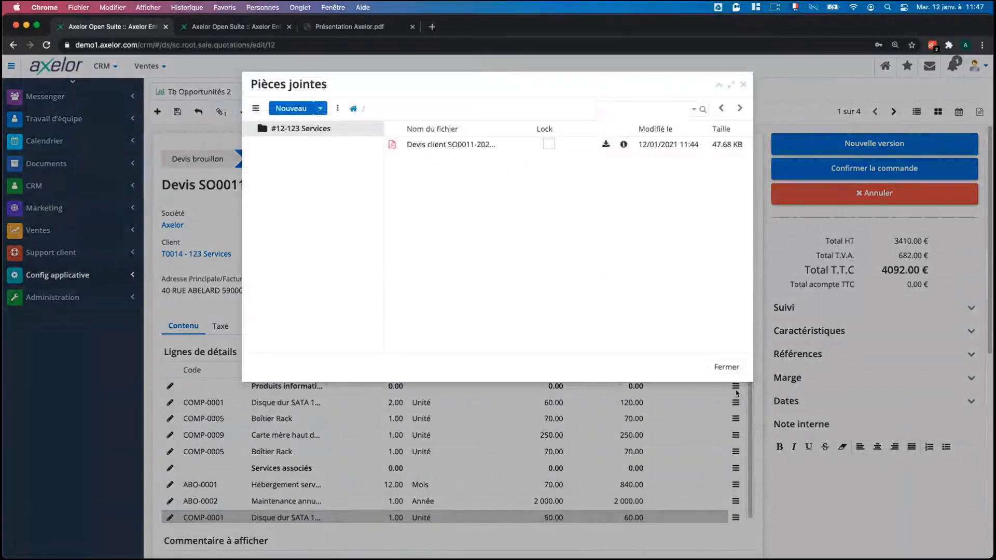
pyautogui.click(727, 367)
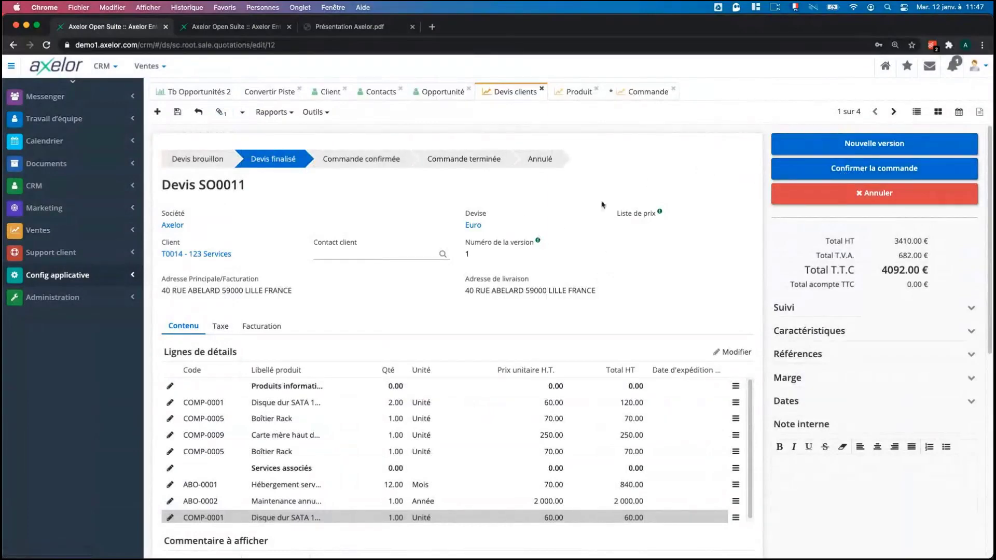
pyautogui.click(52, 230)
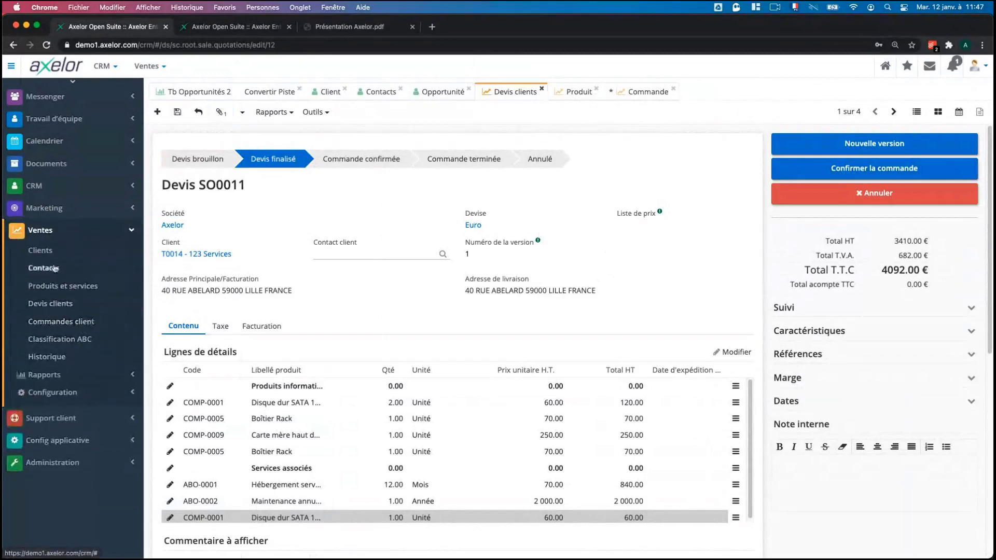
# Confirm quote SO0011 as customer order Commande SO0011.
pyautogui.click(42, 235)
pyautogui.click(67, 192)
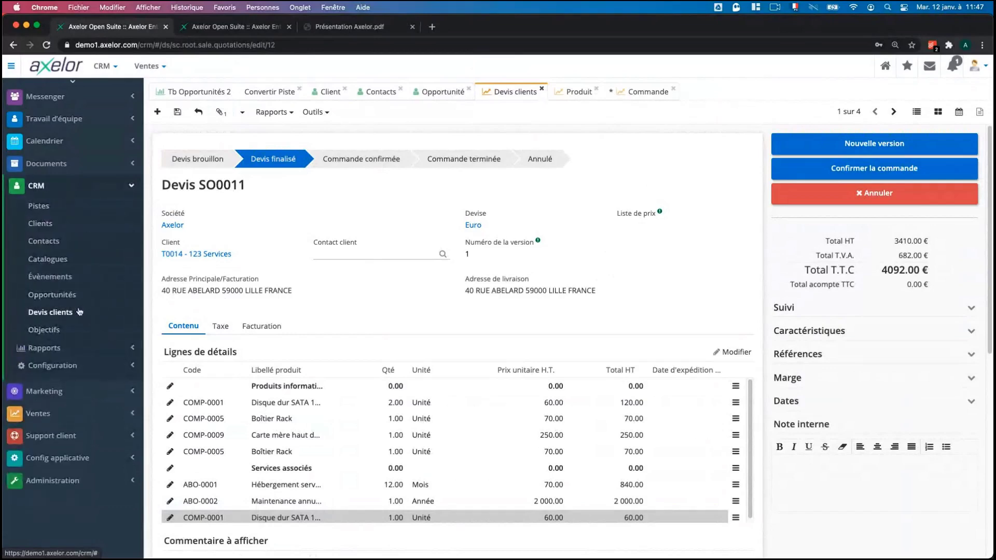
pyautogui.click(72, 414)
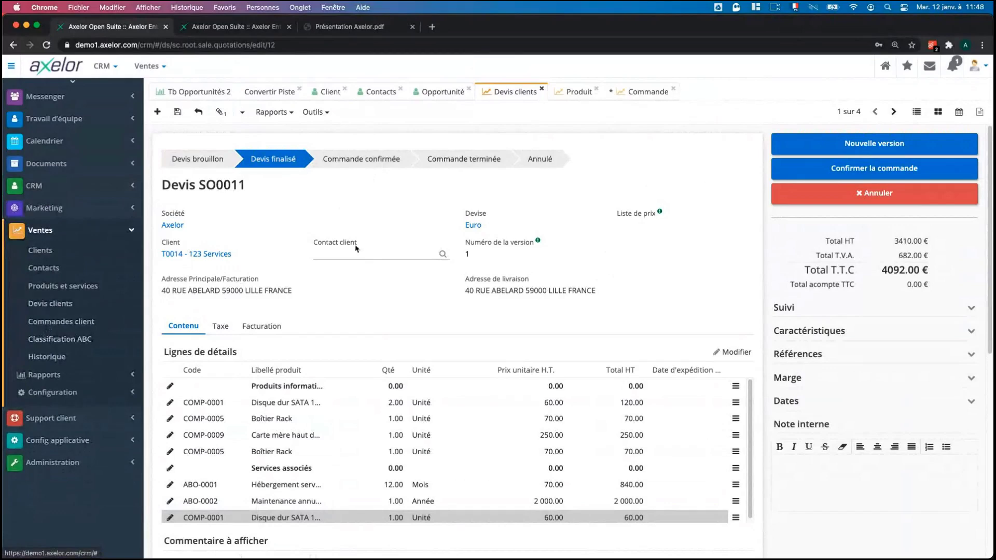
pyautogui.click(809, 168)
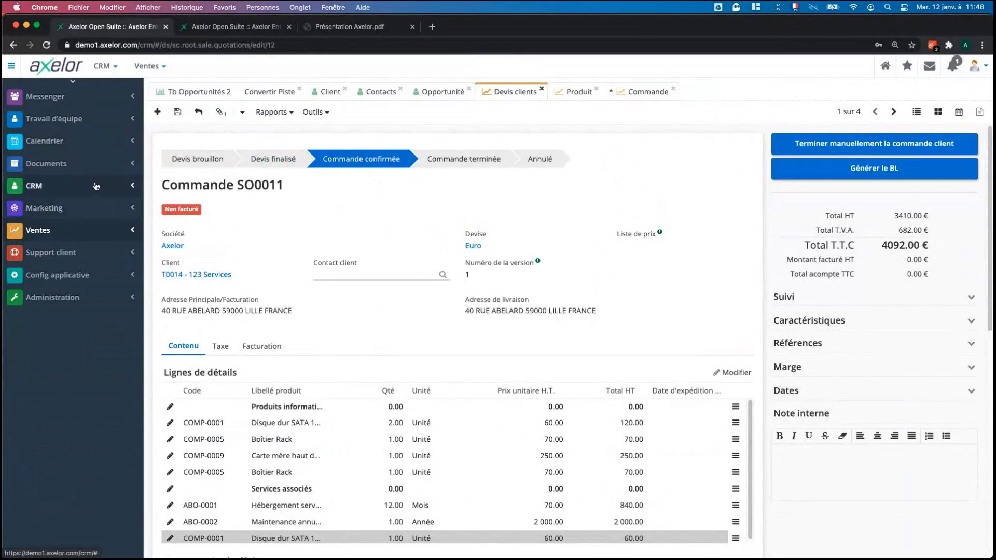
# Bring up the Tb Opportunités 2 dashboard from CRM > Rapports.
pyautogui.click(77, 185)
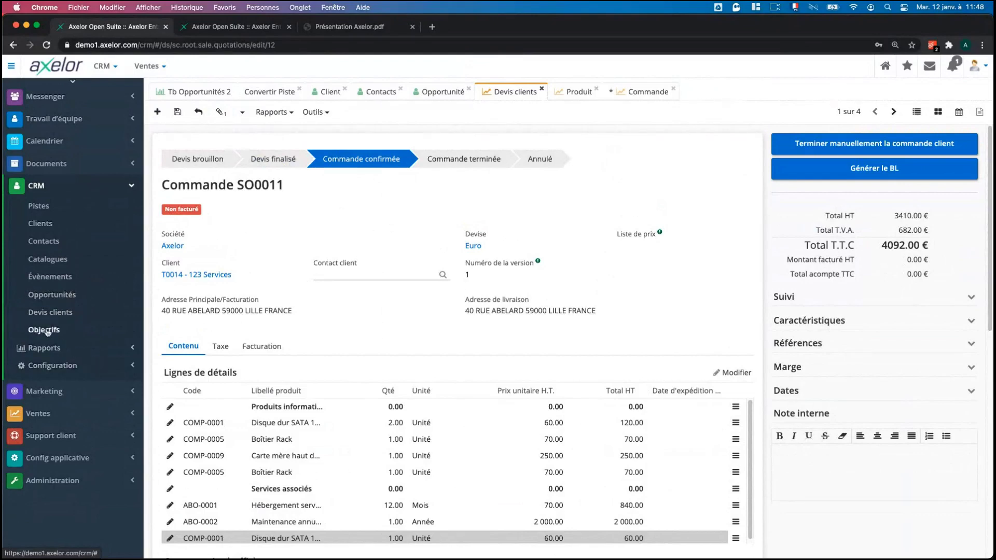
pyautogui.click(70, 348)
pyautogui.scroll(-1, 71, 352)
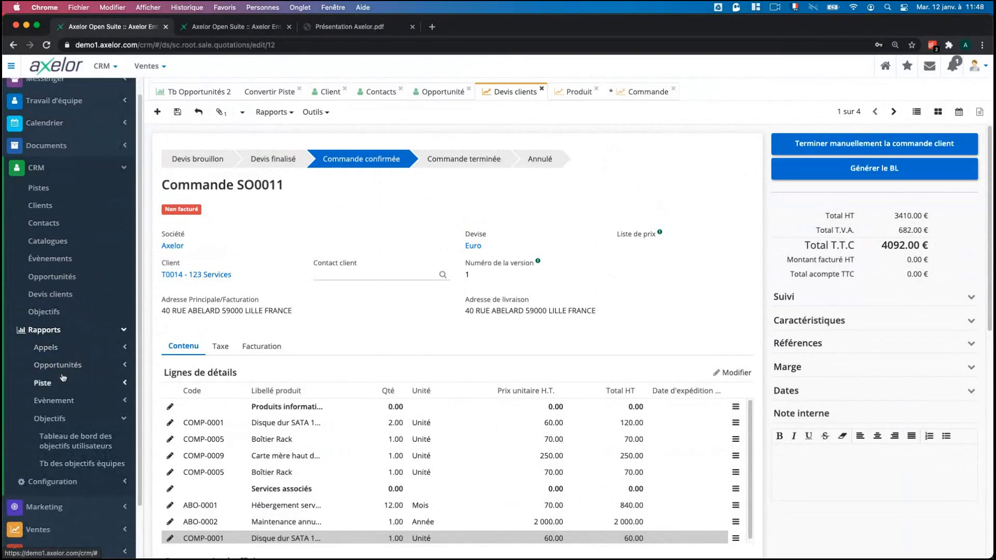
pyautogui.click(201, 95)
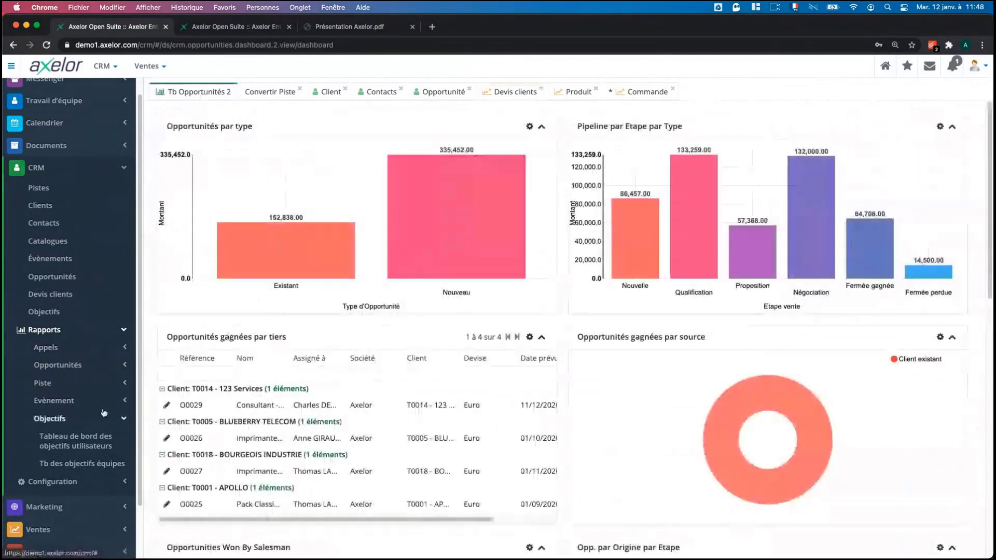
# Open CRM > Rapports > Piste > Tb Piste and scroll its charts of leads by source, country, team and salesperson.
pyautogui.click(43, 383)
pyautogui.click(53, 401)
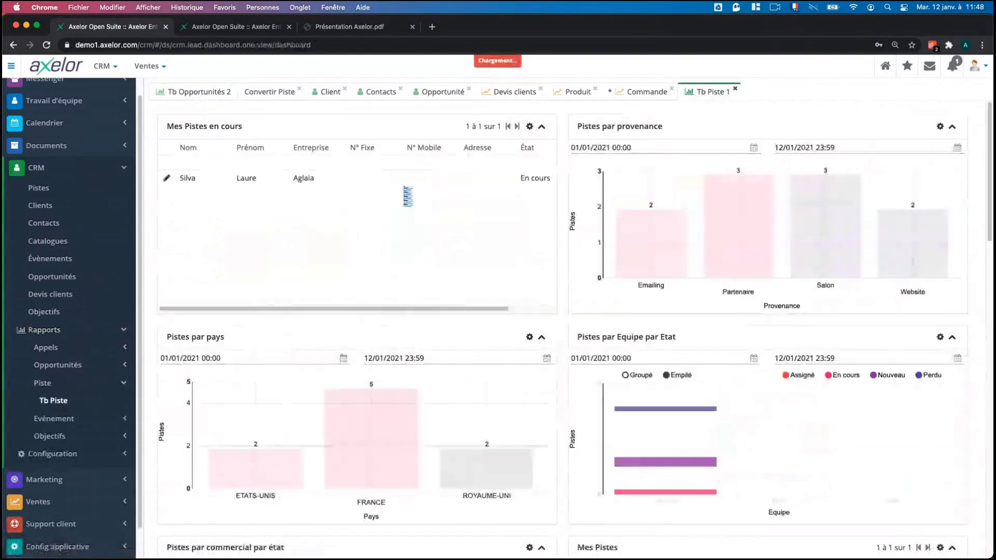
pyautogui.scroll(-1, 559, 340)
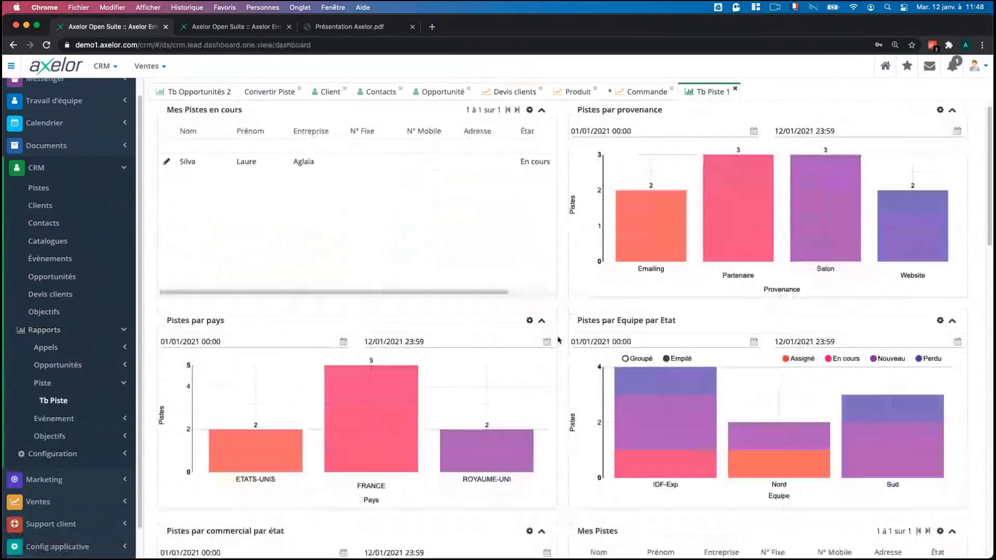
pyautogui.scroll(-8, 558, 341)
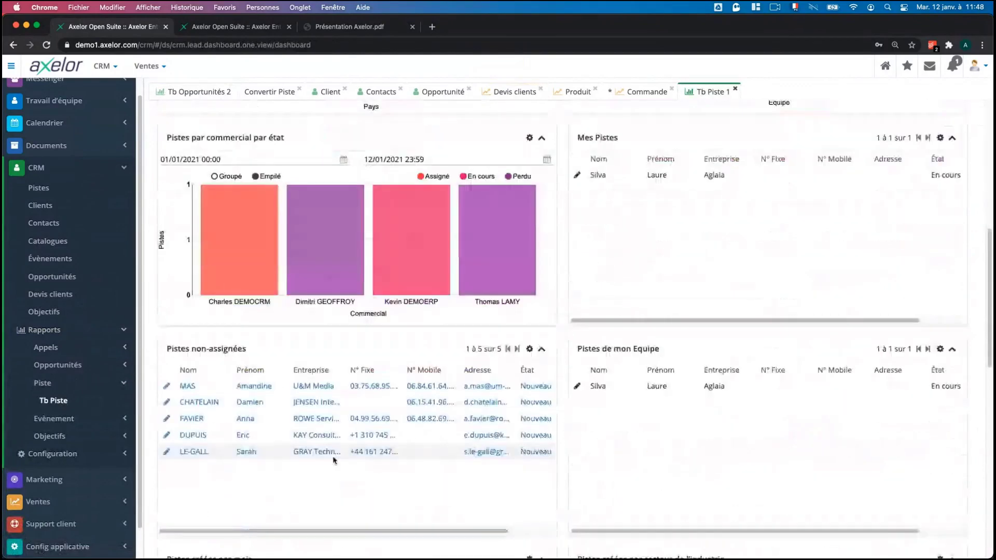
pyautogui.scroll(2, 335, 460)
pyautogui.click(88, 419)
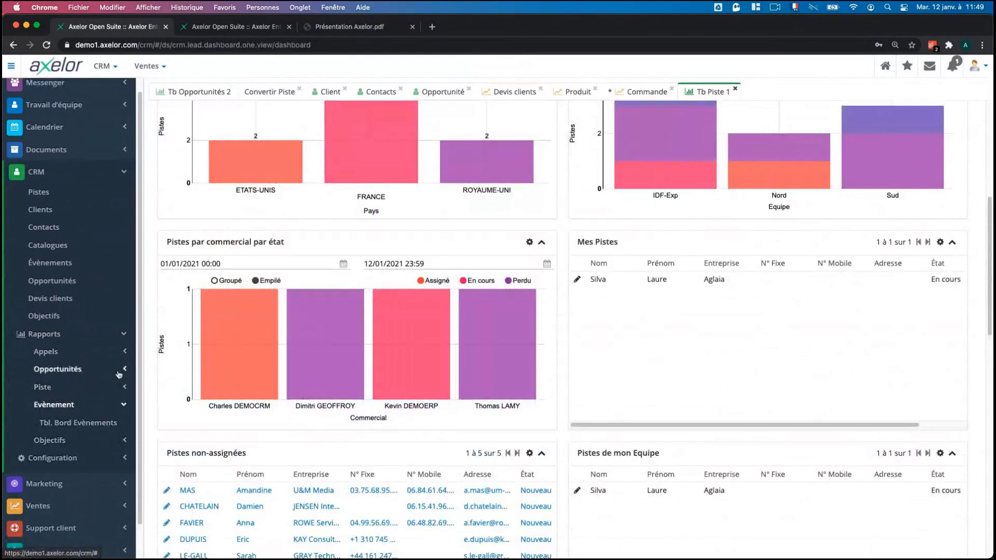
pyautogui.click(92, 405)
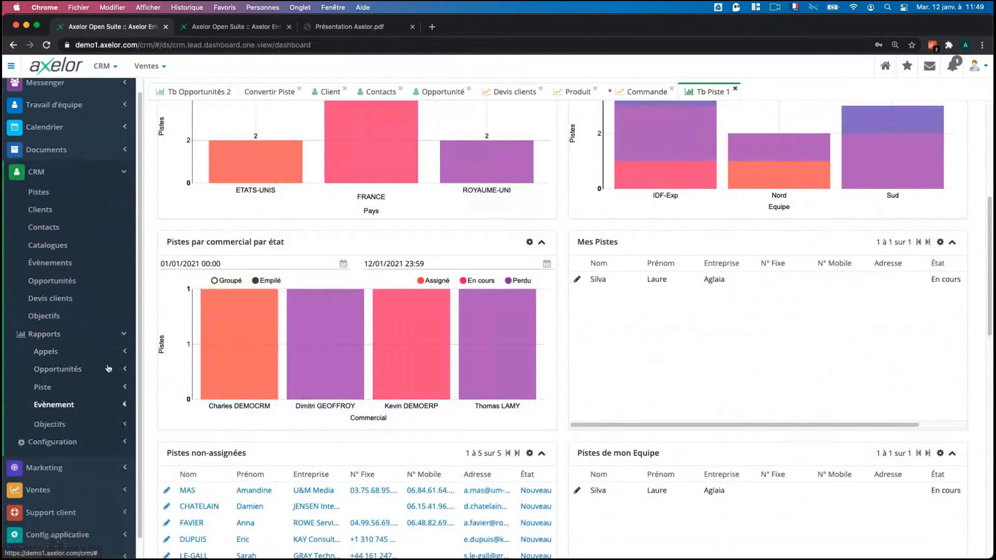
# Edit objective 'Opportunités gagnées' for Q1 2021, viewing its Évènements and Opportunité targets.
pyautogui.click(66, 317)
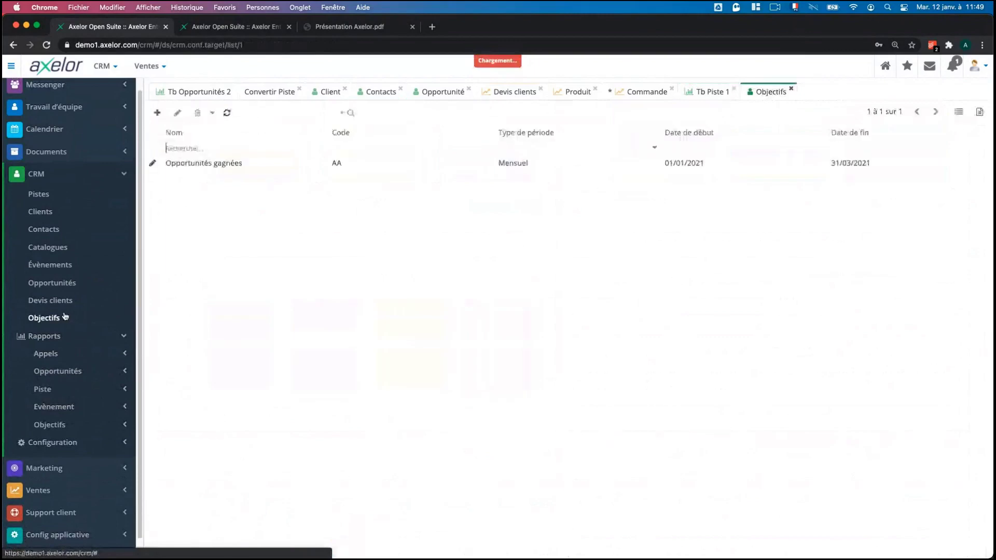
pyautogui.doubleClick(202, 164)
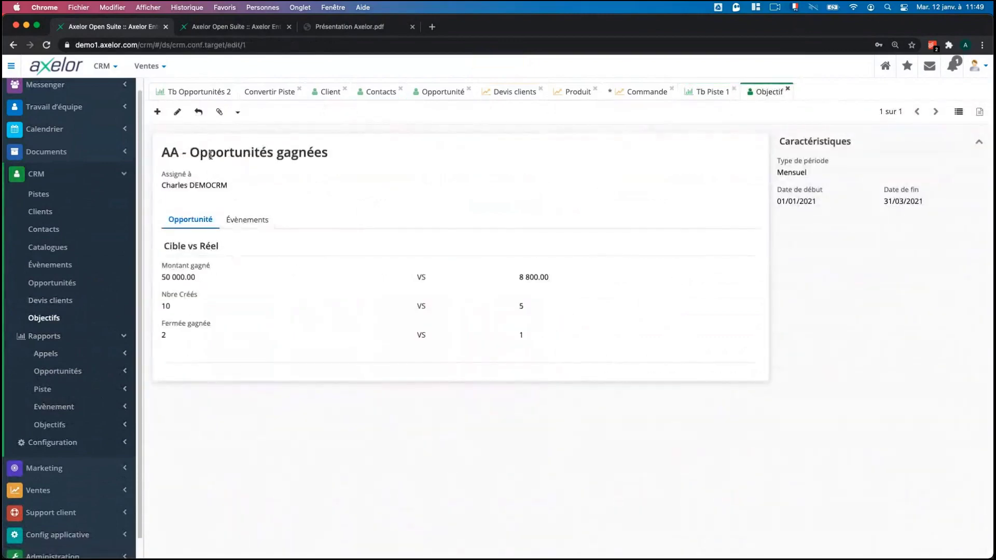
pyautogui.click(177, 116)
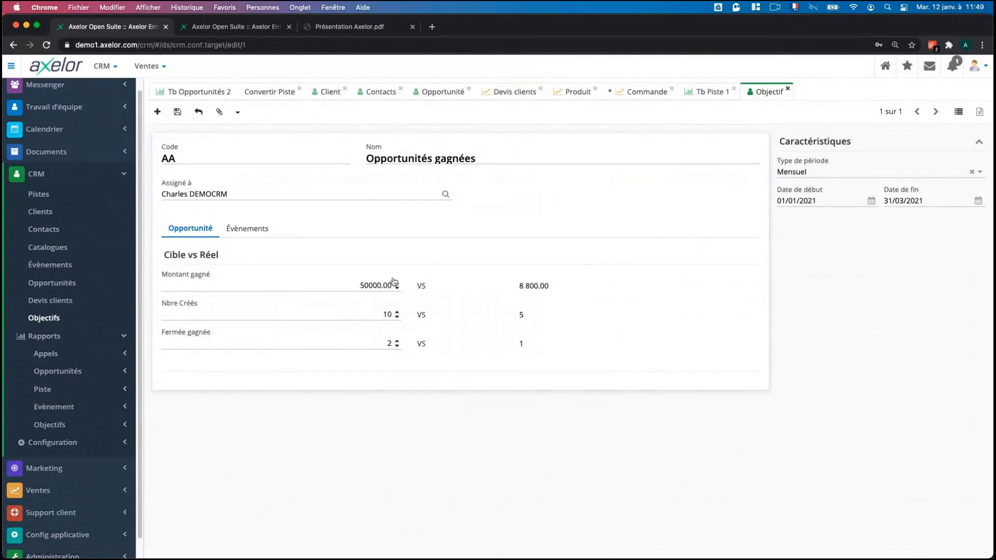
pyautogui.click(262, 228)
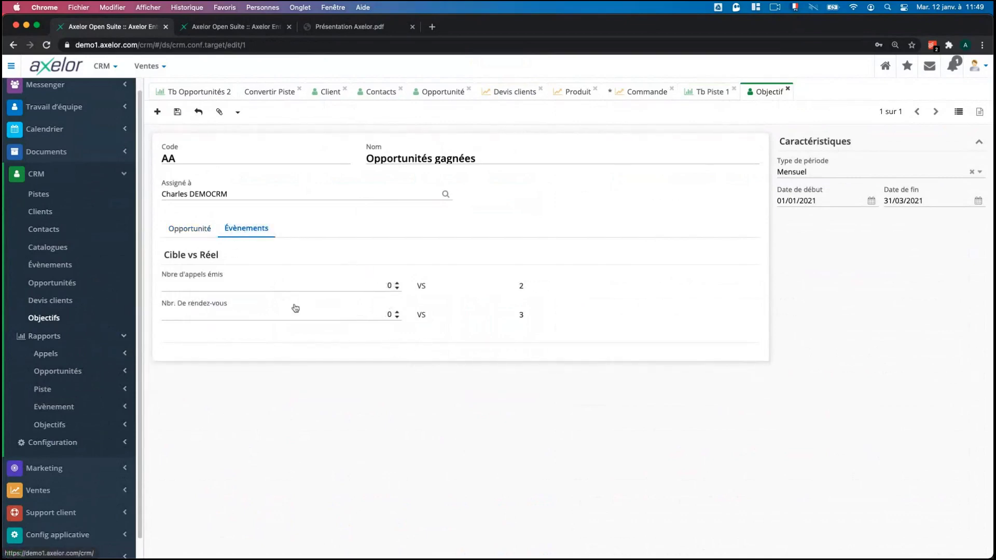
pyautogui.click(190, 228)
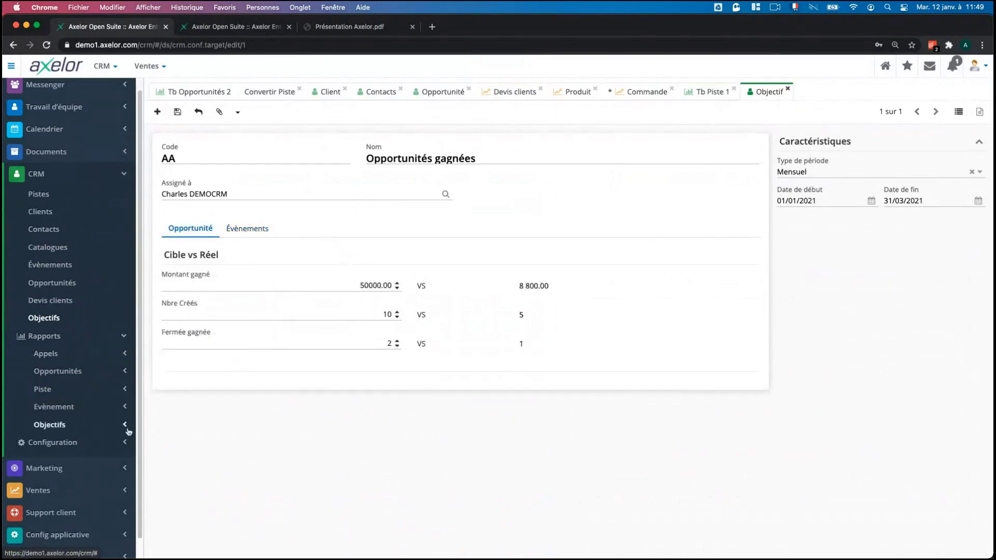
# Open the user objectives dashboard and pick one sales user for the meetings and calls history.
pyautogui.click(111, 426)
pyautogui.click(88, 443)
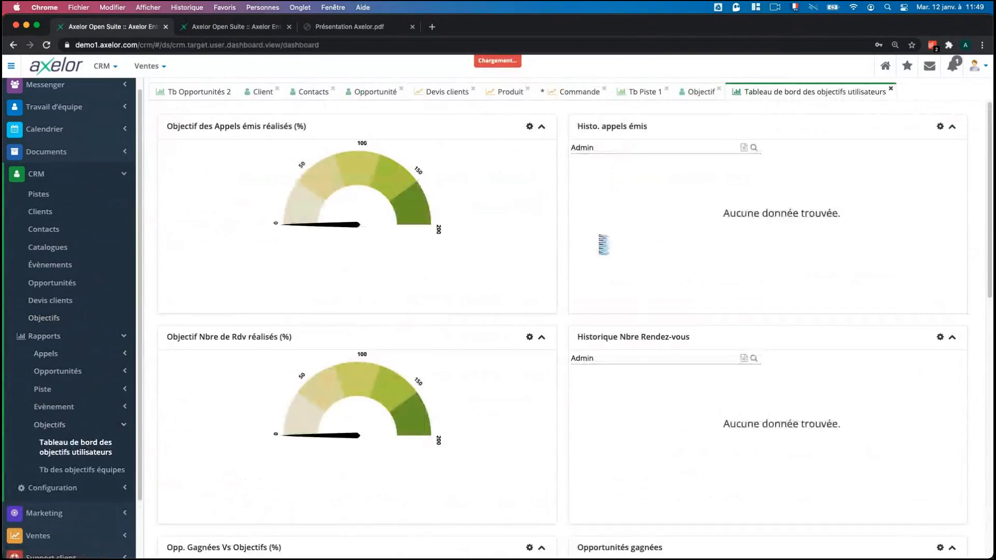
pyautogui.click(611, 358)
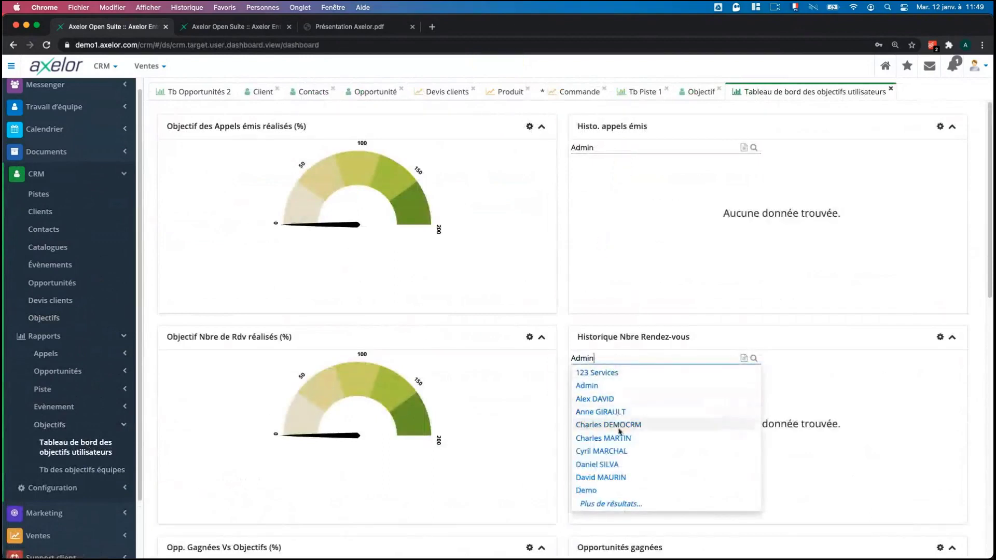
pyautogui.click(614, 427)
pyautogui.click(636, 147)
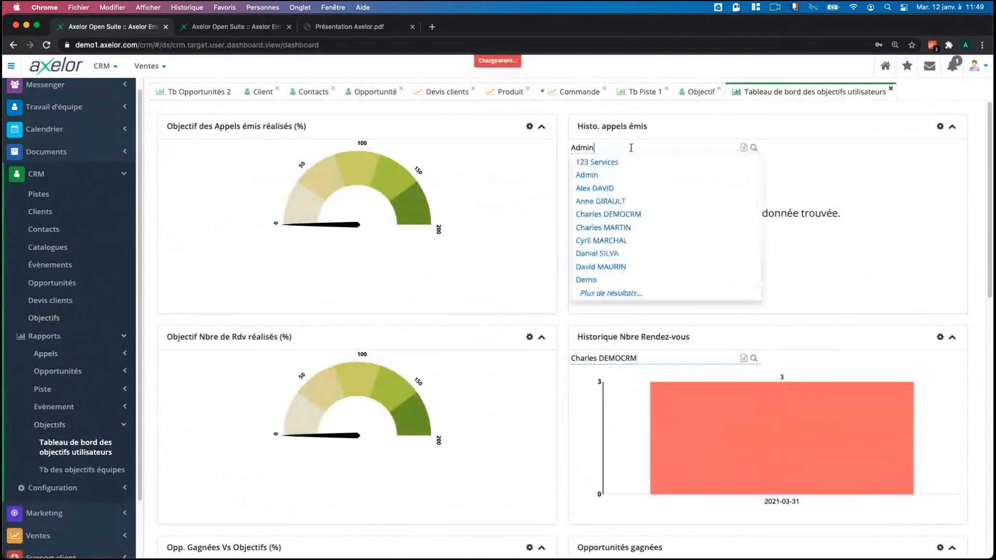
pyautogui.click(601, 215)
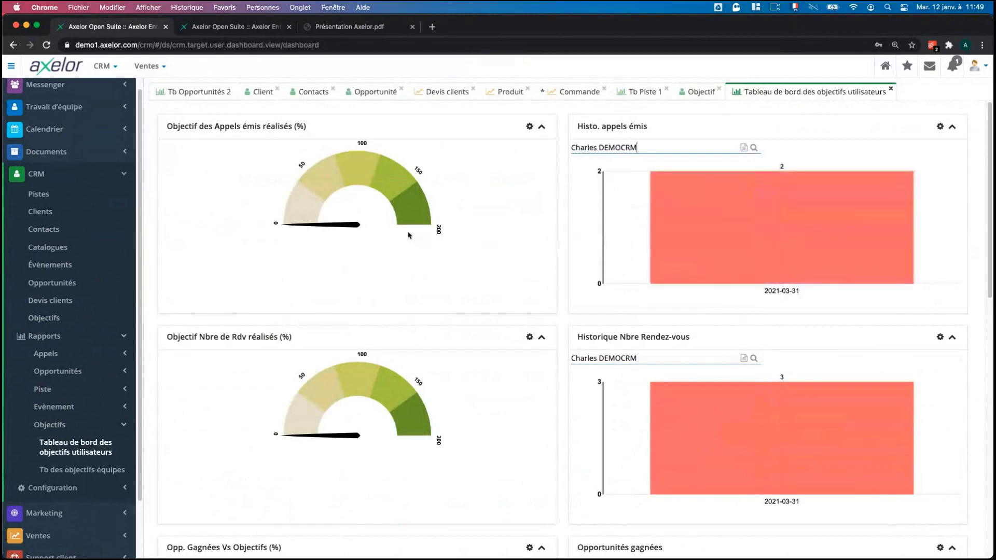
# Select the same sales user in the won opportunities panel.
pyautogui.scroll(-5, 623, 332)
pyautogui.click(623, 333)
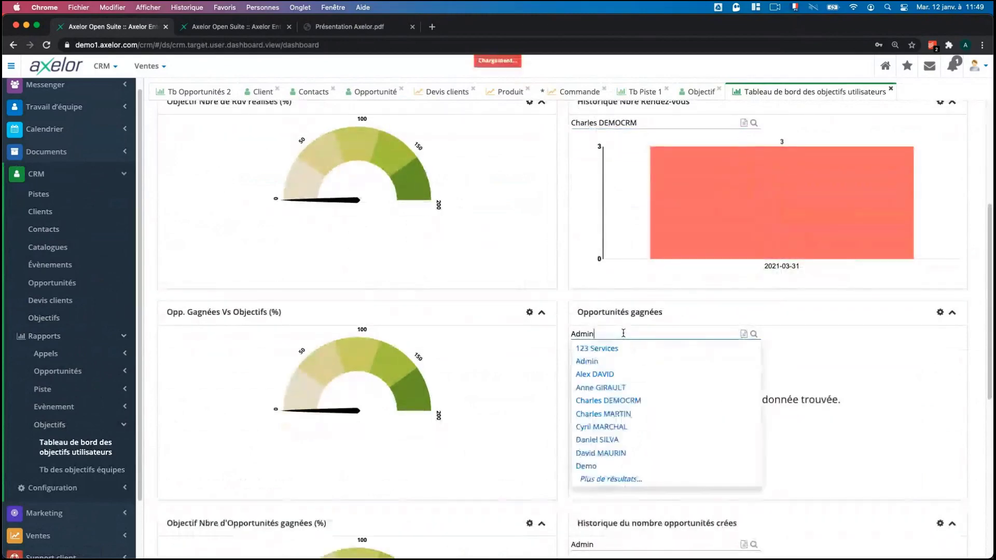
pyautogui.click(622, 402)
pyautogui.scroll(5, 466, 381)
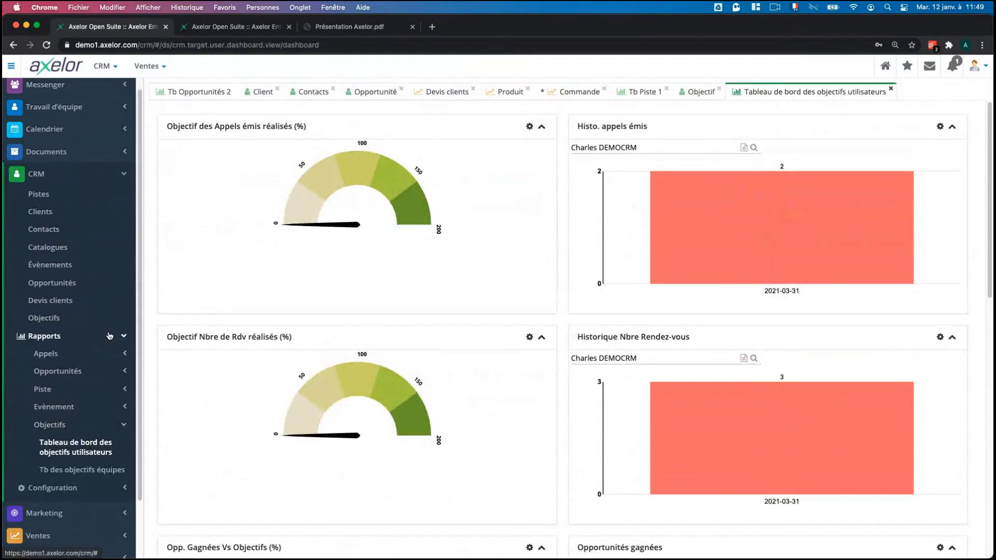
pyautogui.click(109, 336)
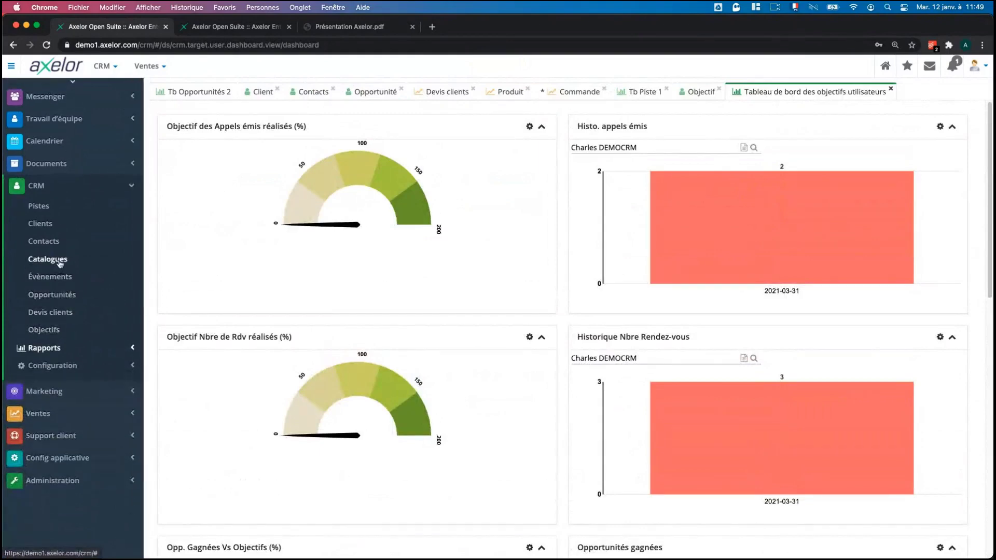
# Open the Valrhona catalogue, scroll through its 76-page Catalogue-compressé.pdf, then close the PDF.
pyautogui.click(47, 258)
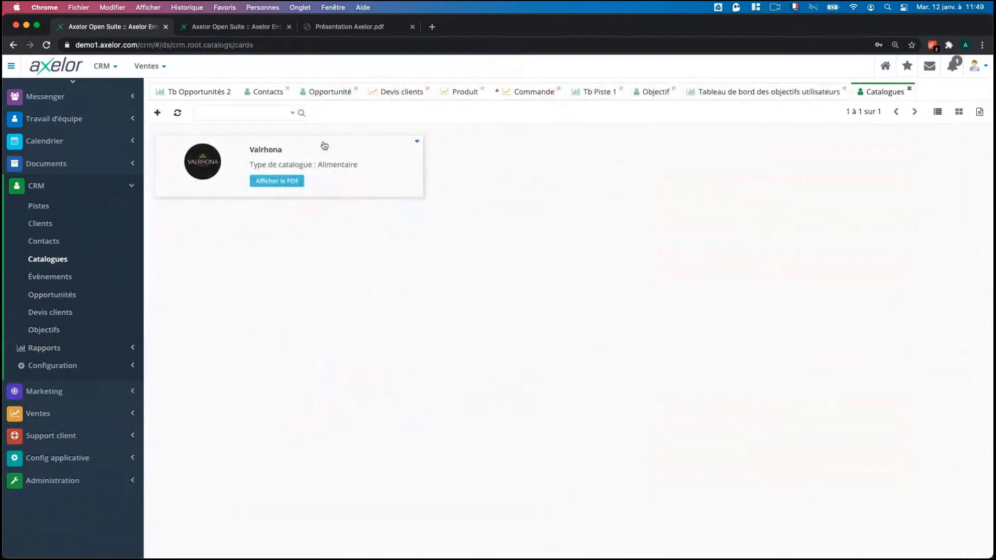
pyautogui.click(301, 165)
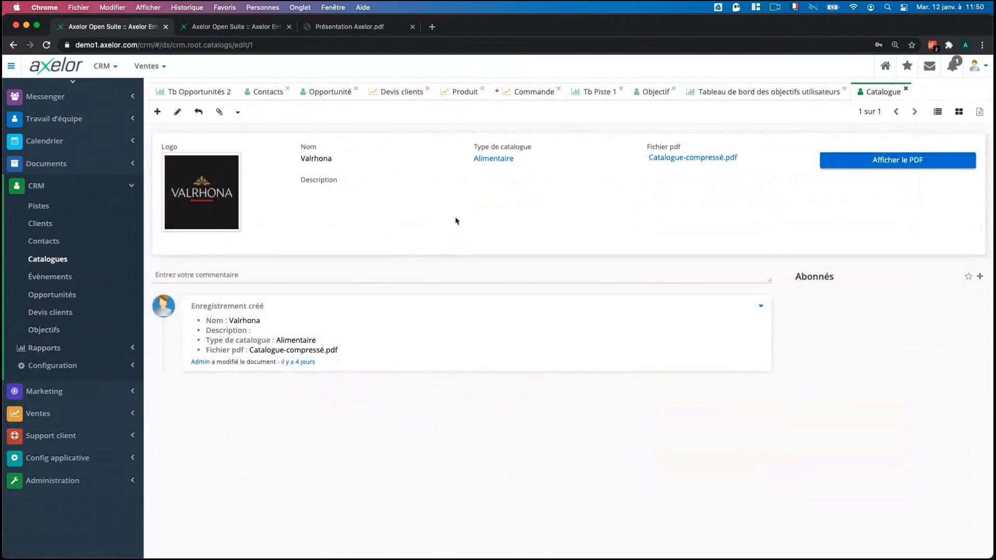
pyautogui.click(889, 161)
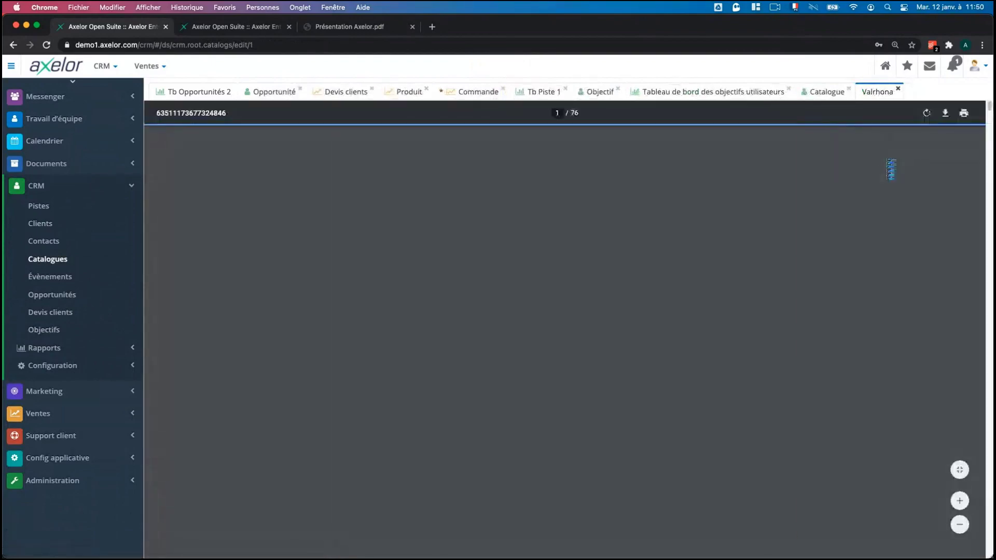
pyautogui.scroll(-10, 867, 316)
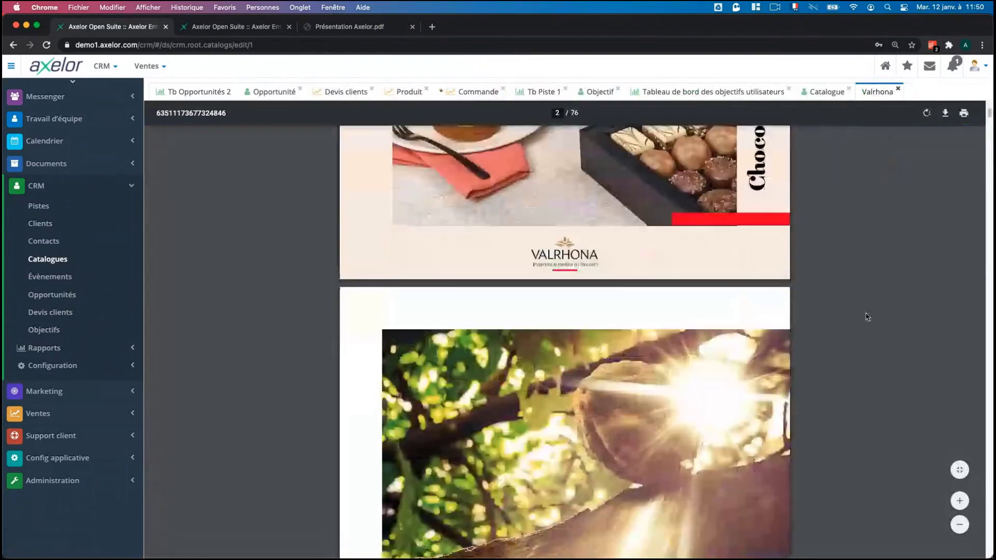
pyautogui.scroll(-15, 867, 316)
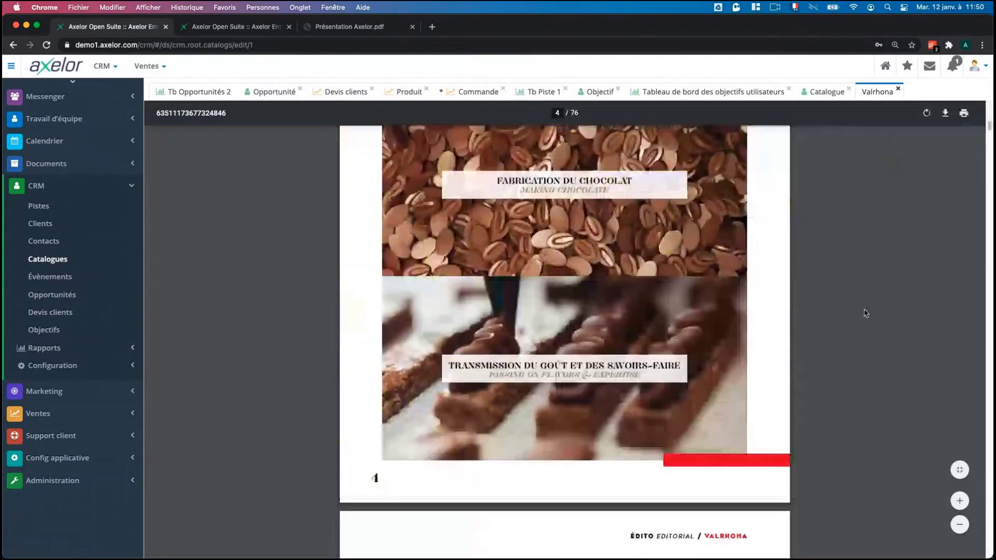
pyautogui.scroll(-15, 865, 313)
pyautogui.scroll(-10, 864, 311)
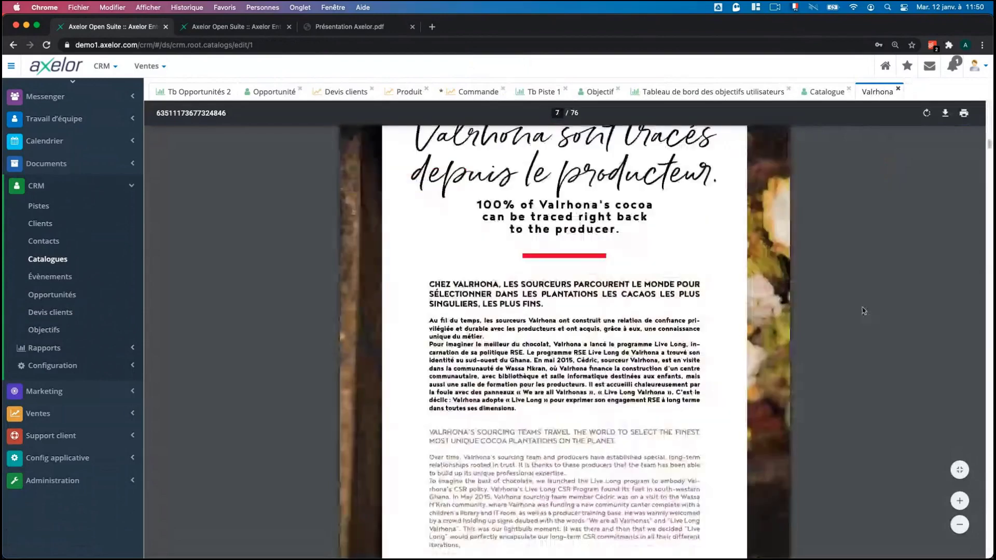
pyautogui.scroll(-20, 830, 312)
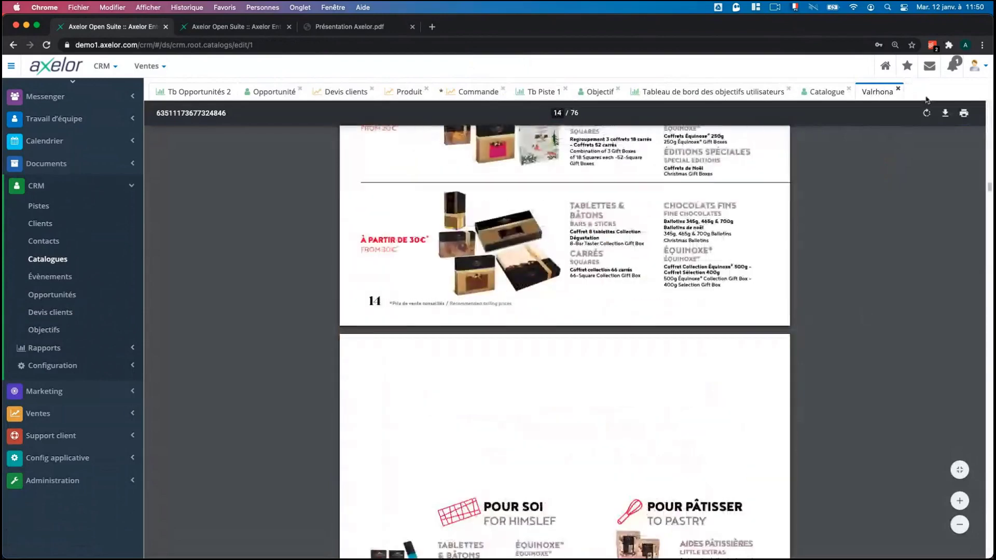
pyautogui.click(897, 88)
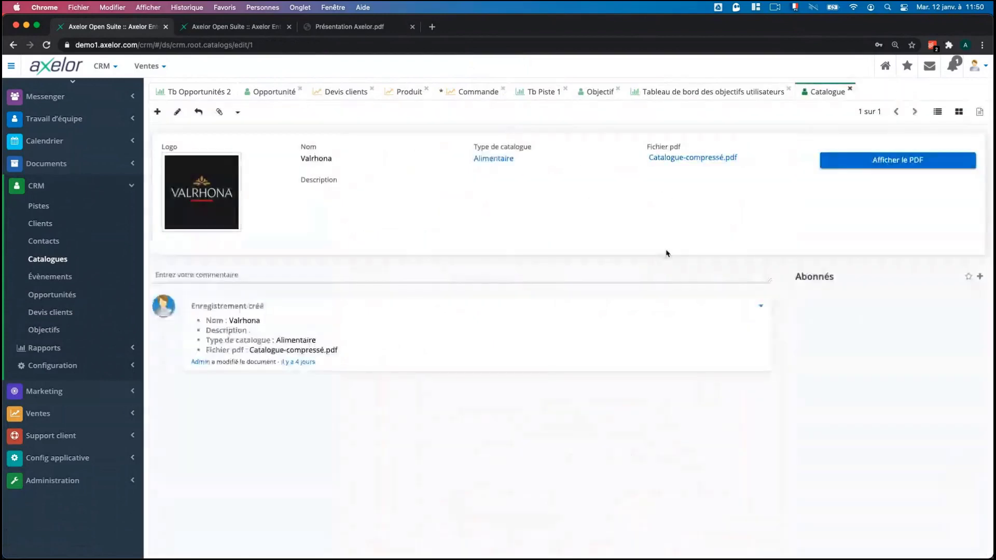
# Close the Valrhona record and check the Consultant product's Achat/Coûts and Vente tabs.
pyautogui.click(850, 88)
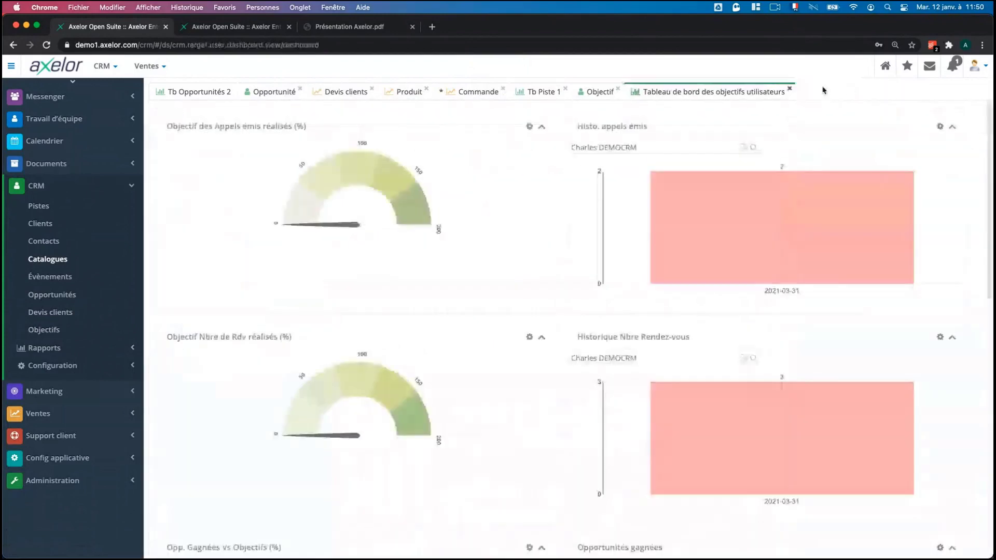
pyautogui.click(332, 98)
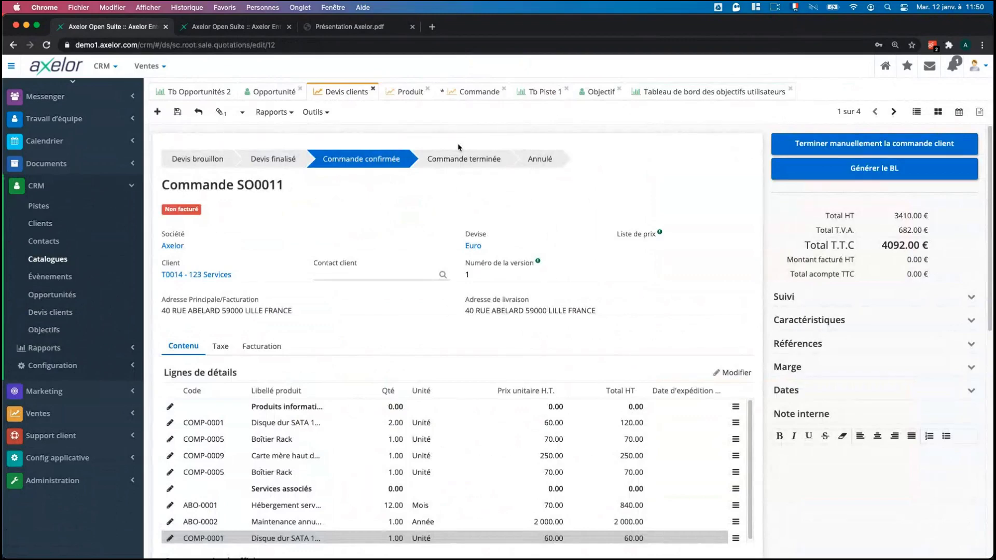
pyautogui.click(395, 89)
pyautogui.click(223, 347)
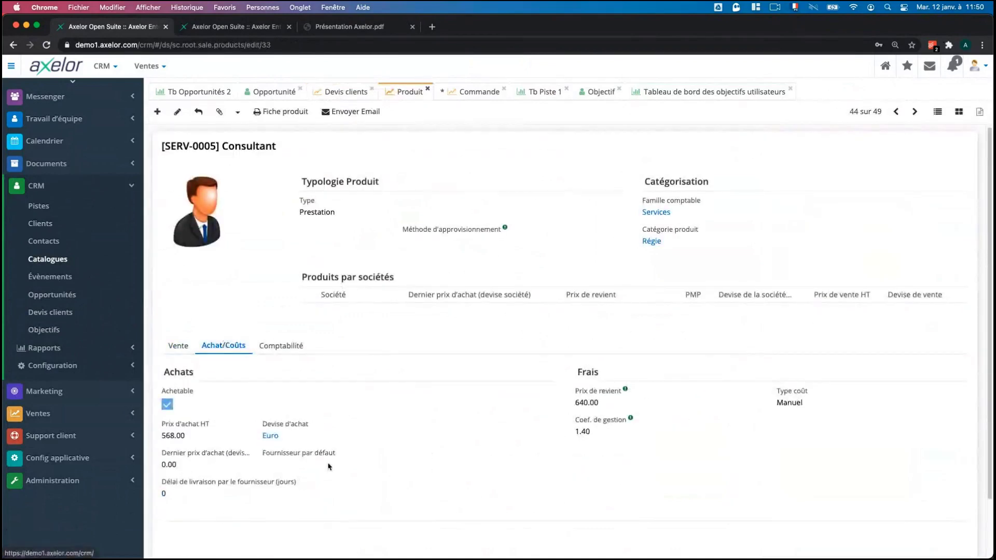
pyautogui.click(179, 346)
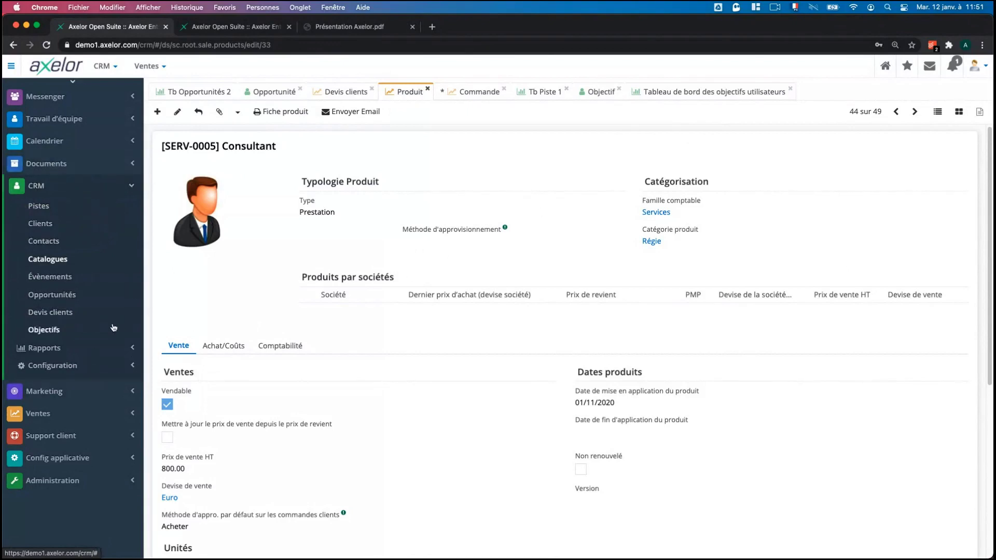
# Open and edit the Clients France target list from Marketing > Cibles, then show Campagnes.
pyautogui.click(68, 413)
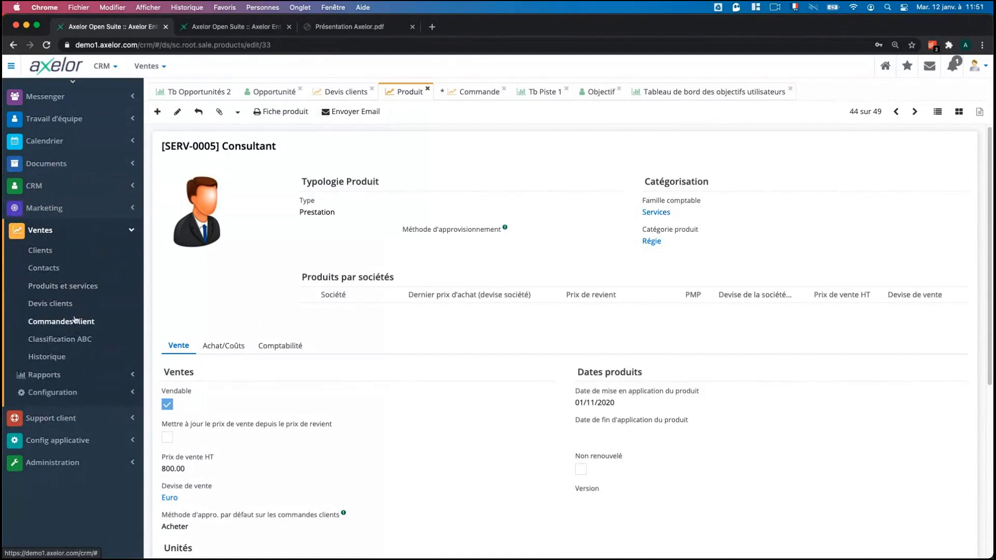
pyautogui.click(68, 232)
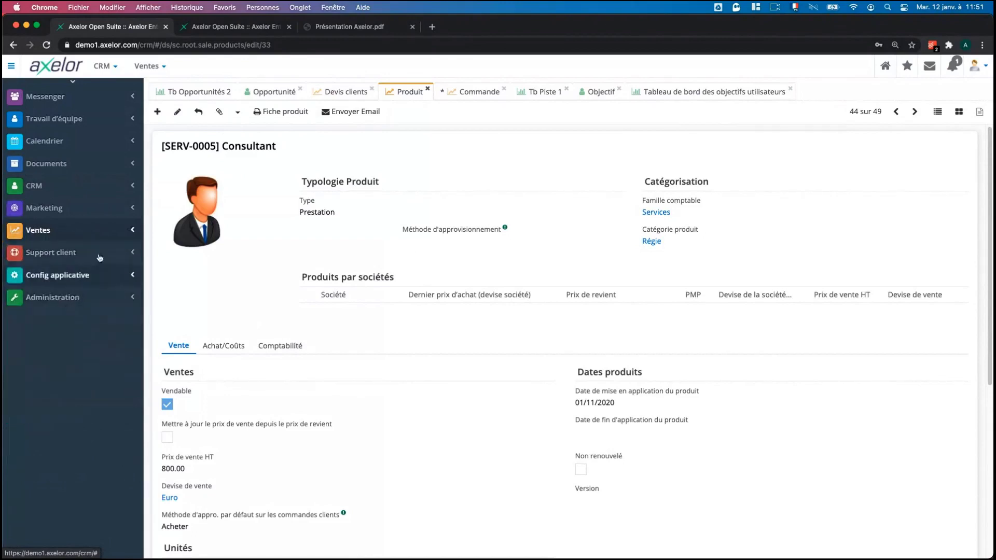
pyautogui.click(100, 209)
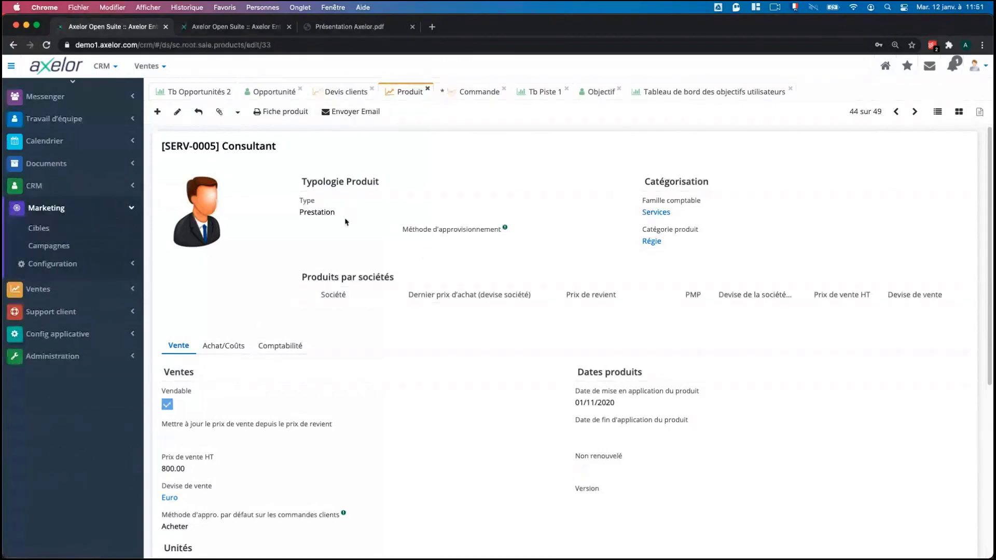
pyautogui.scroll(-1, 345, 222)
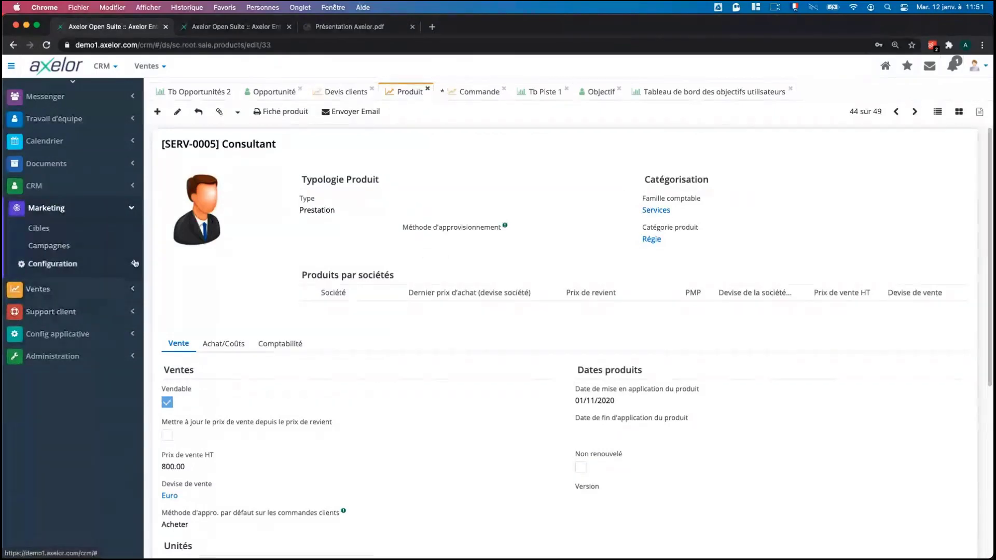
pyautogui.click(48, 238)
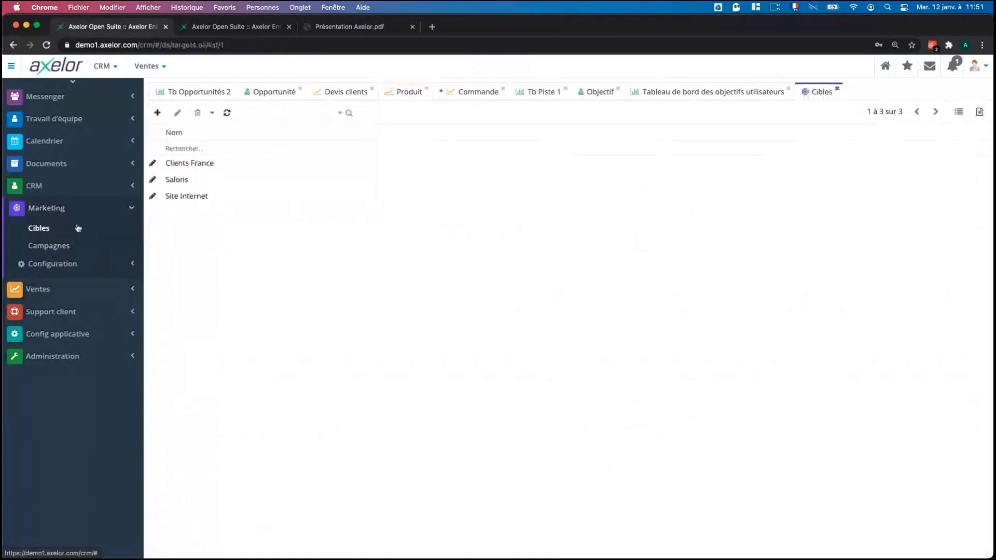
pyautogui.click(211, 163)
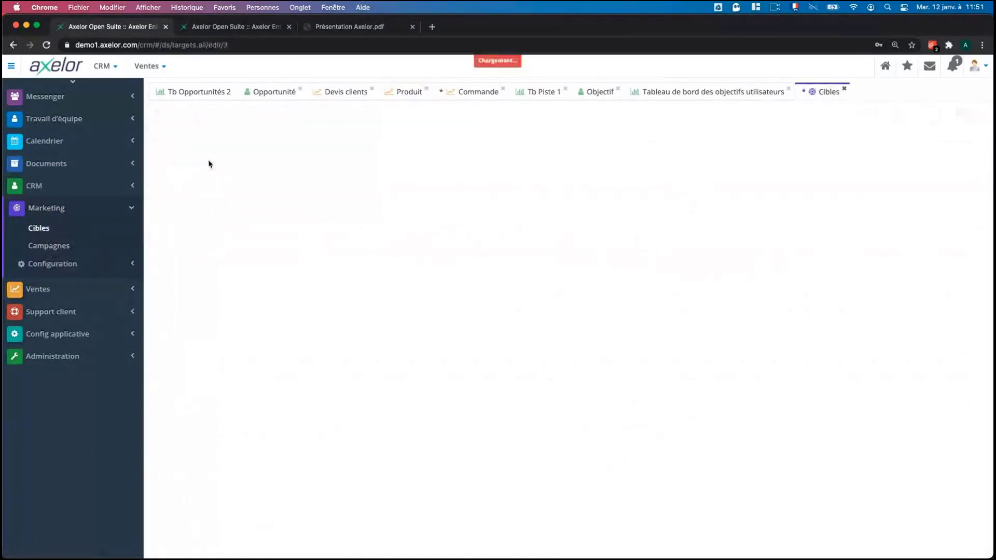
pyautogui.click(176, 111)
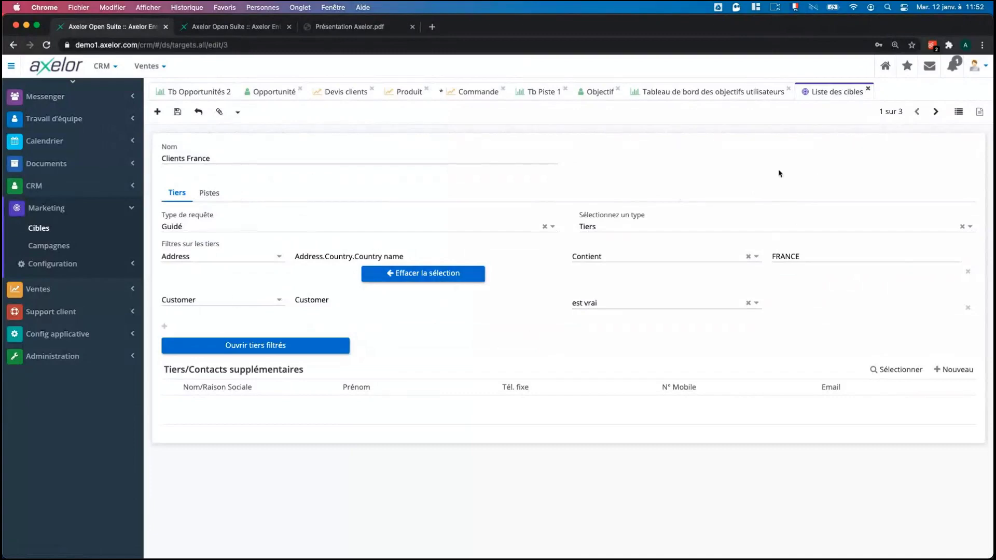
pyautogui.click(64, 248)
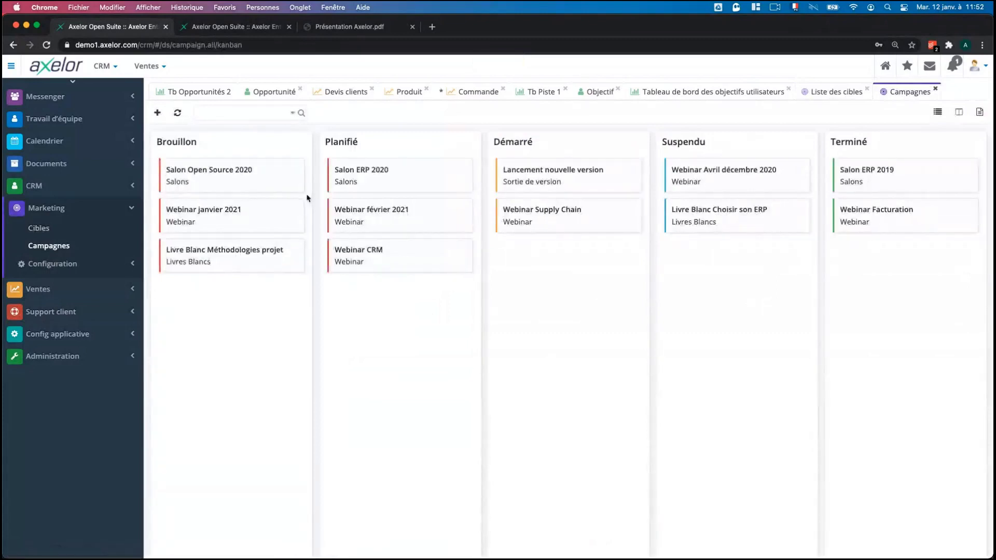
# Open the Salon Open Source 2020 campaign card and swap the sidebar from Marketing to CRM.
pyautogui.click(222, 182)
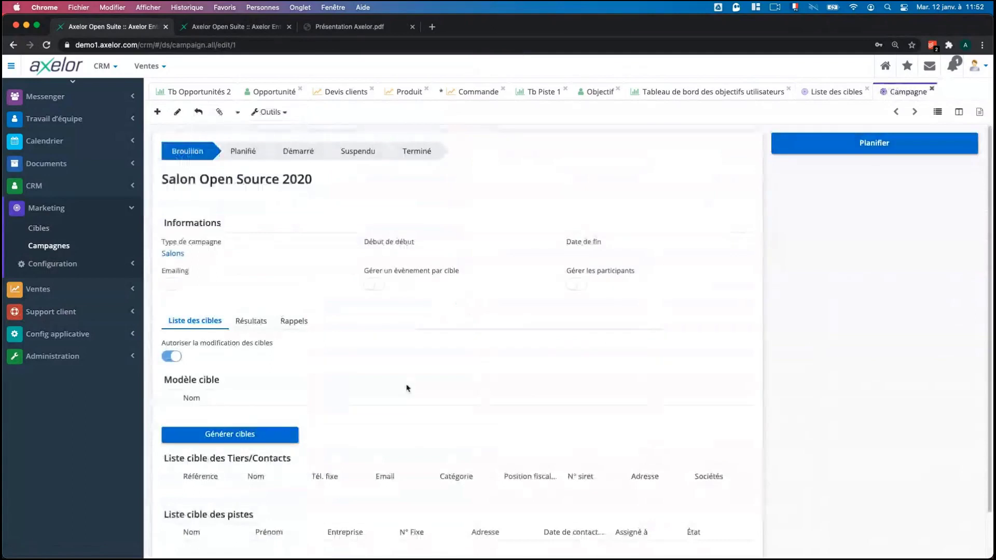
pyautogui.scroll(-1, 407, 389)
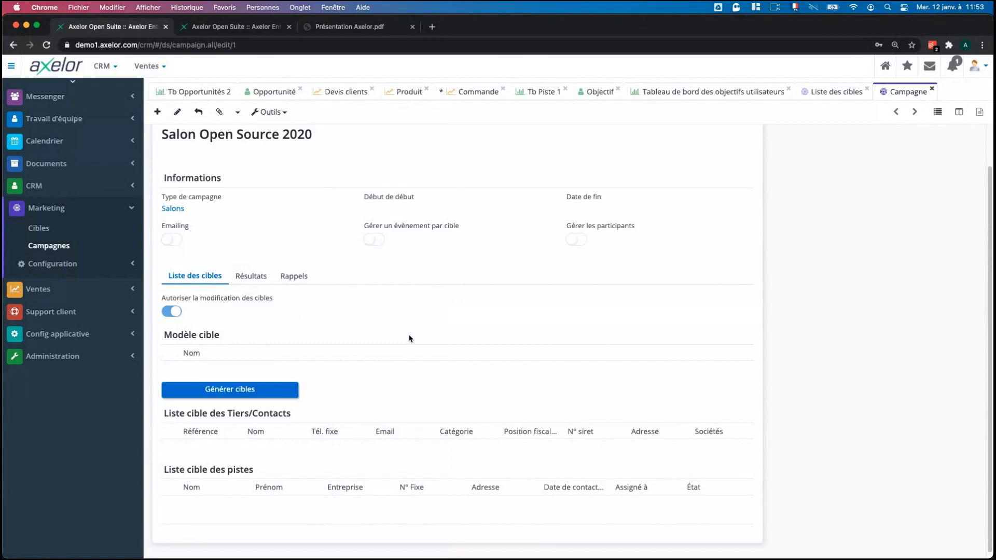
pyautogui.scroll(1, 411, 334)
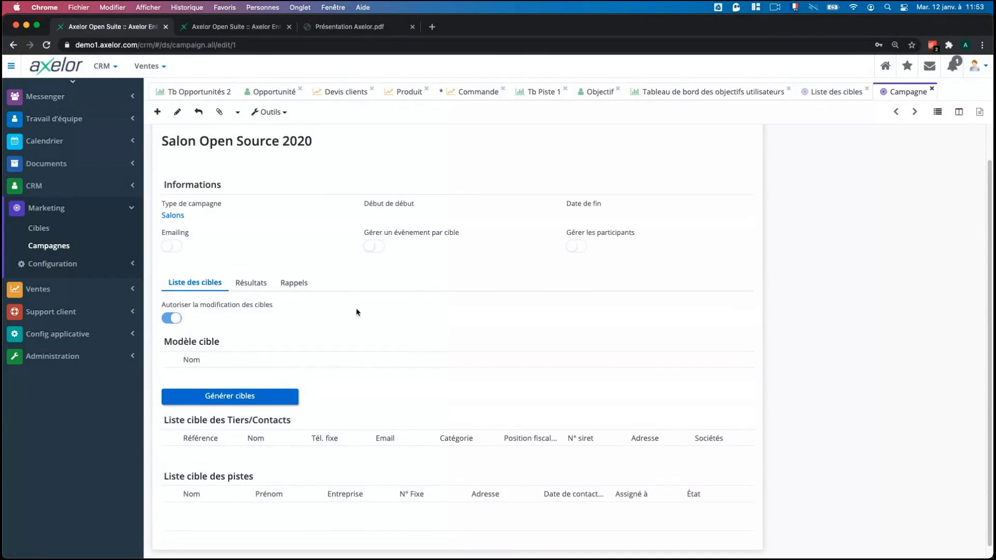
pyautogui.click(77, 207)
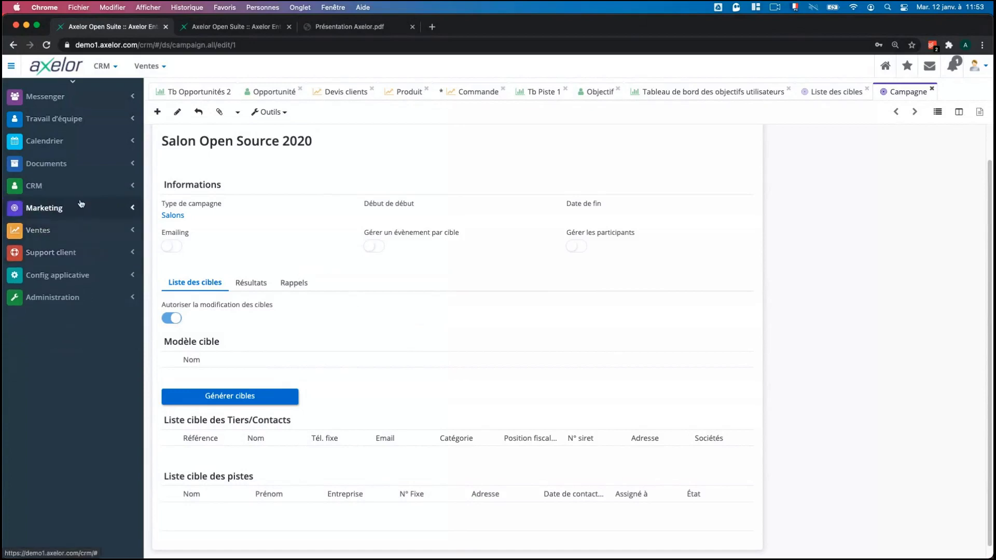
pyautogui.click(110, 182)
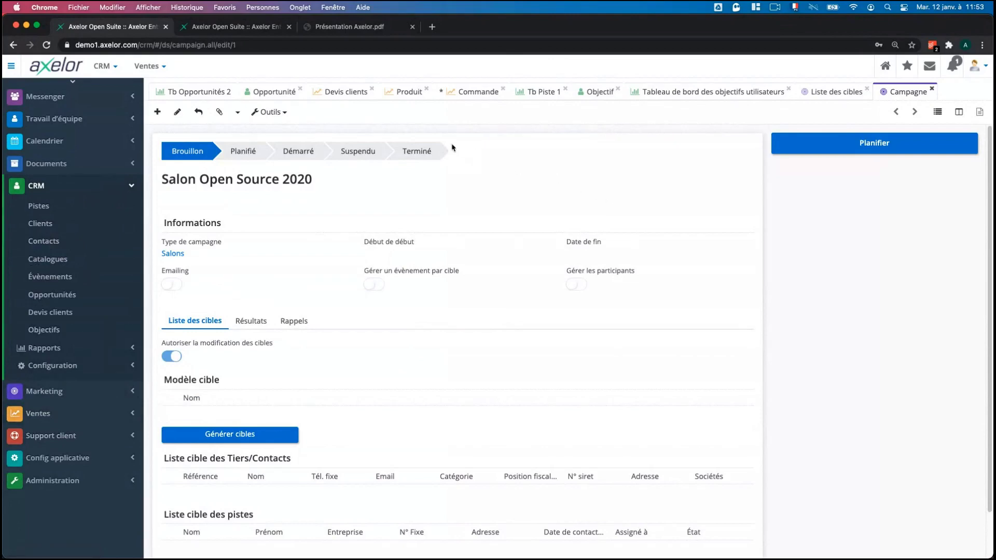
# In the product card view's first page, open COMP-0001 Disque dur SATA 1To.
pyautogui.click(408, 93)
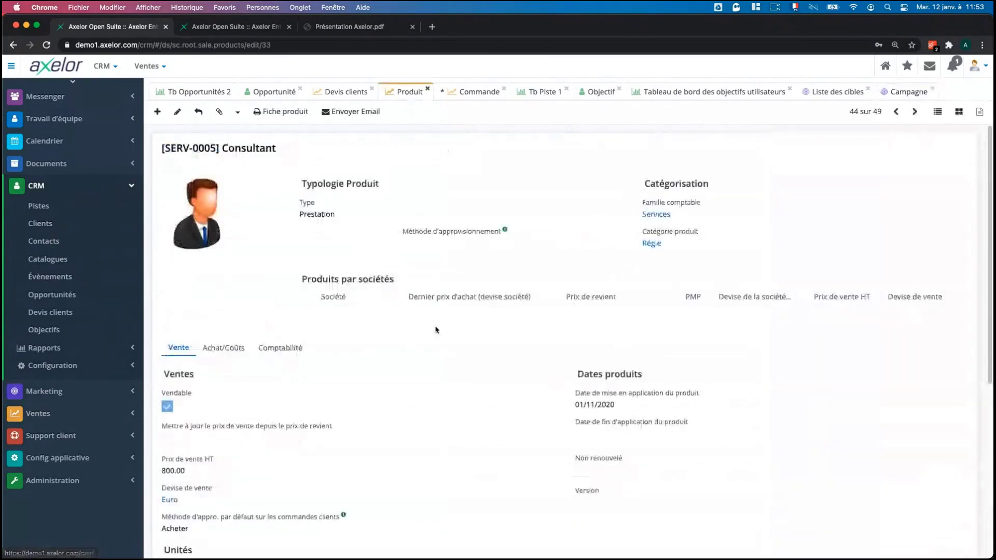
pyautogui.click(960, 114)
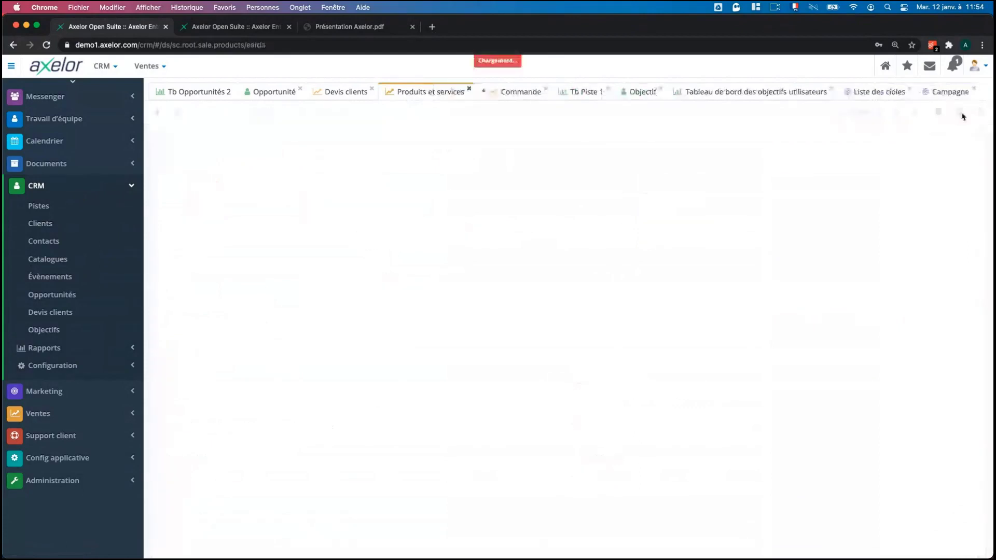
pyautogui.click(896, 110)
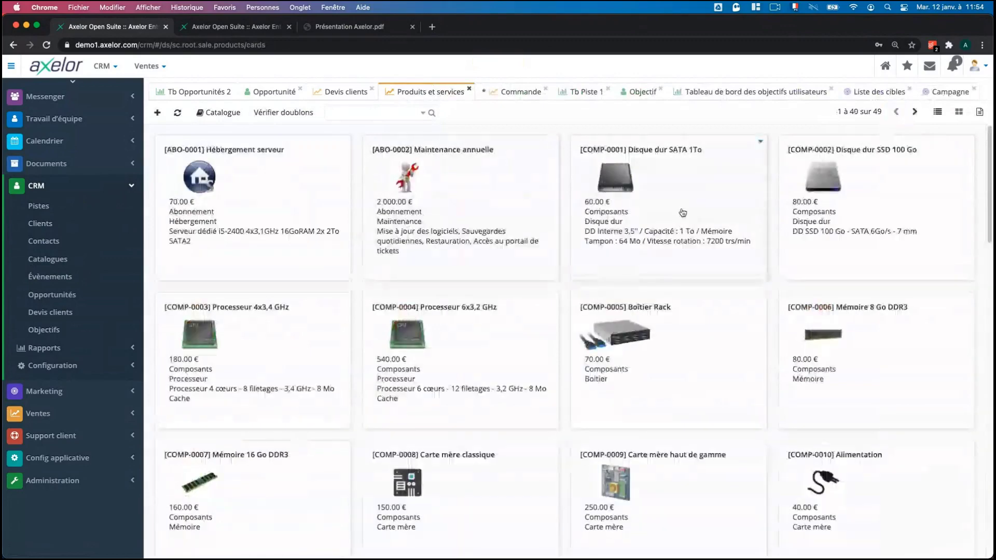
pyautogui.click(682, 213)
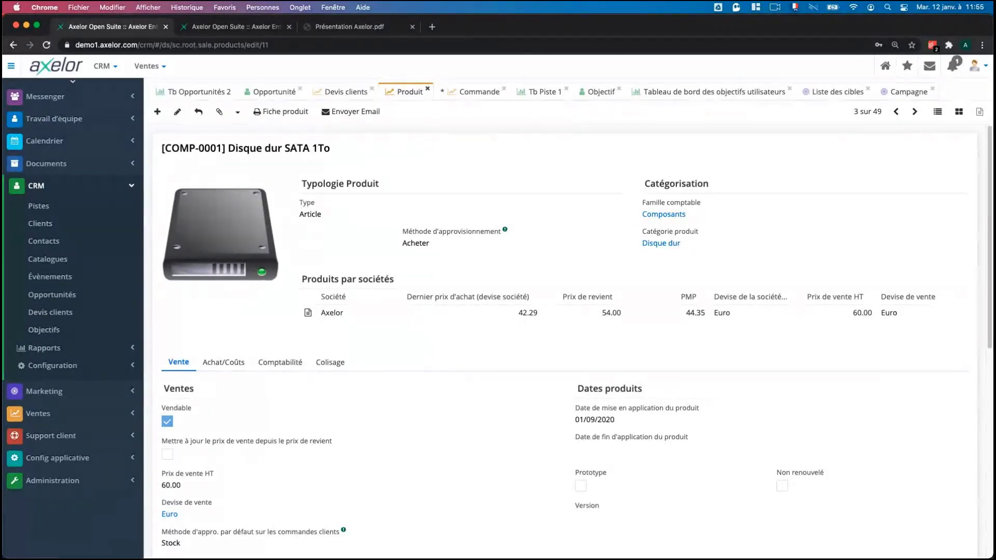
# Expand Ventes and return to the APOLLO draft order with 15 Consultant days.
pyautogui.click(117, 415)
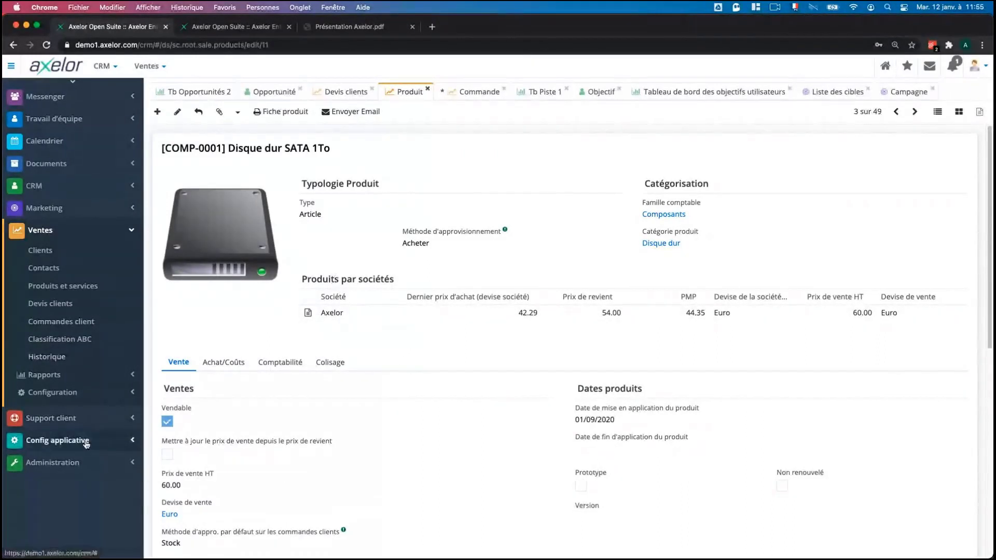
pyautogui.click(462, 93)
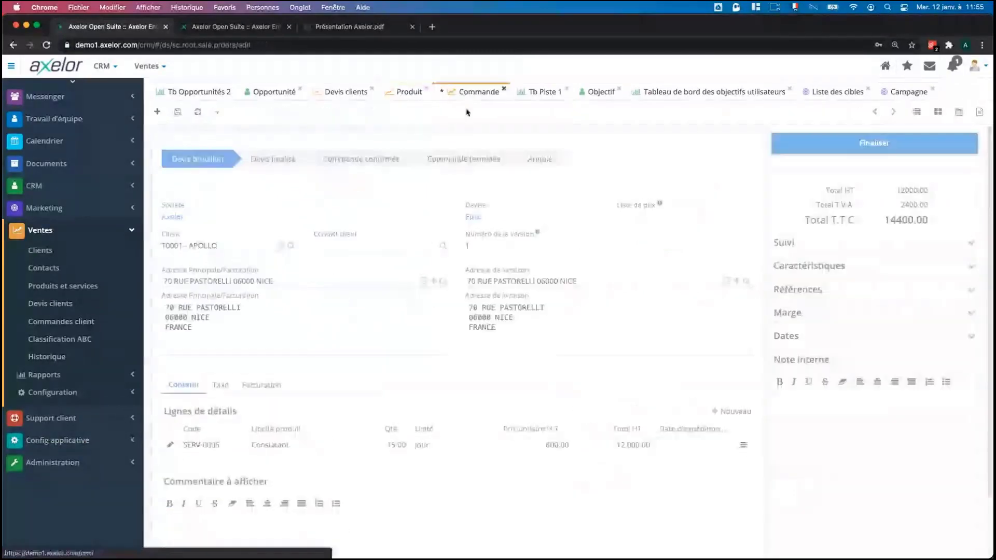
# Print the APOLLO order as the Devis #13 customer quote PDF and scroll through it.
pyautogui.click(246, 112)
pyautogui.click(250, 129)
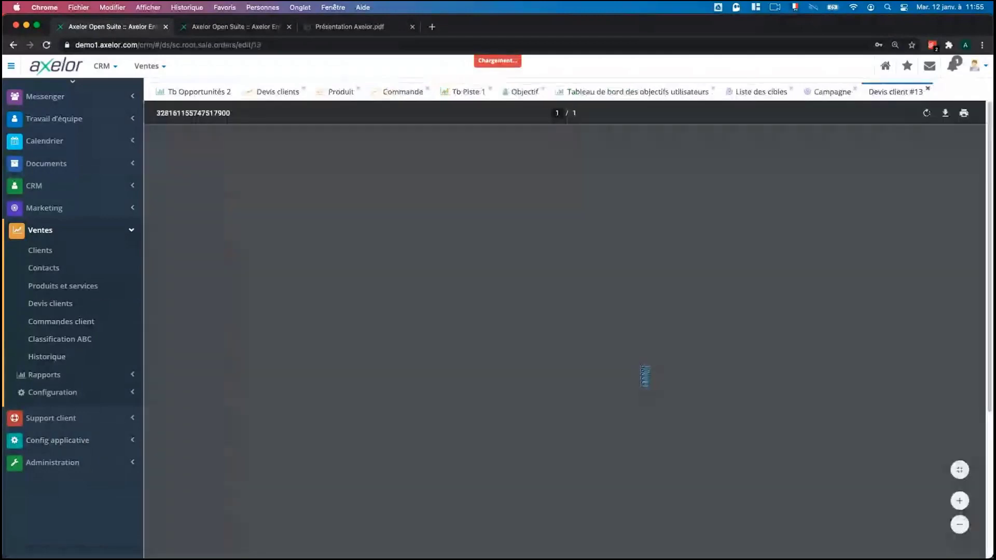
pyautogui.scroll(-5, 637, 506)
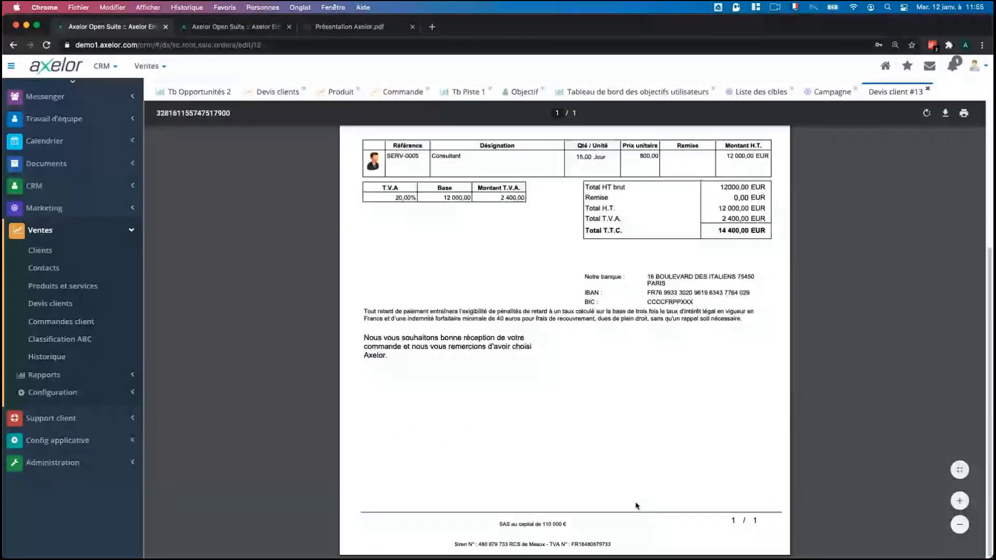
pyautogui.scroll(5, 643, 201)
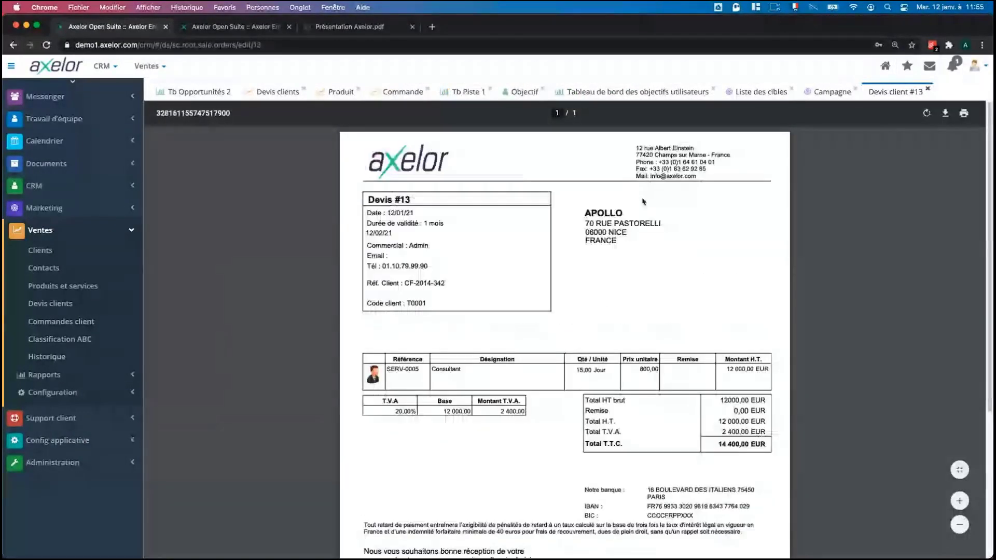
# Open the Ventes app configuration from Config applicative > Gestion des applications.
pyautogui.click(70, 443)
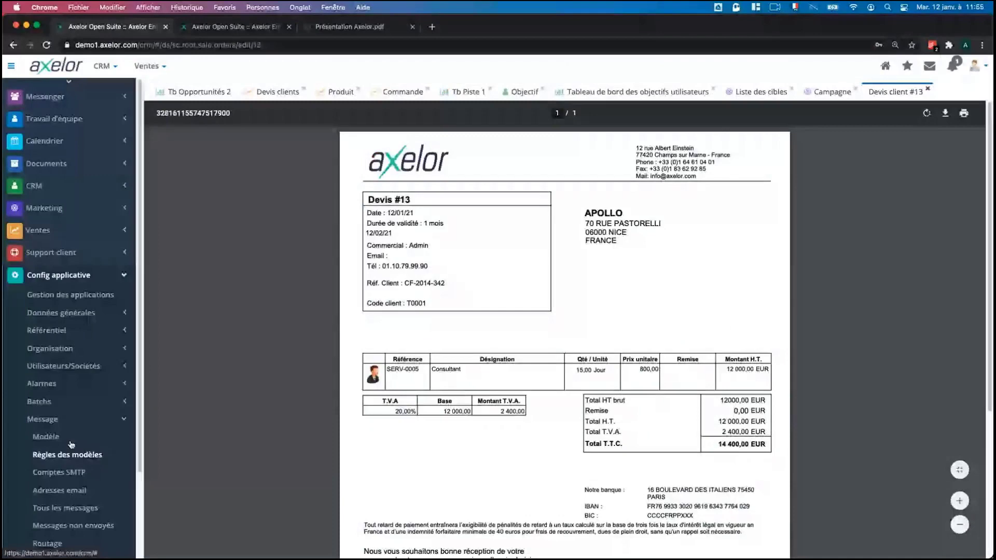
pyautogui.click(70, 294)
pyautogui.click(531, 187)
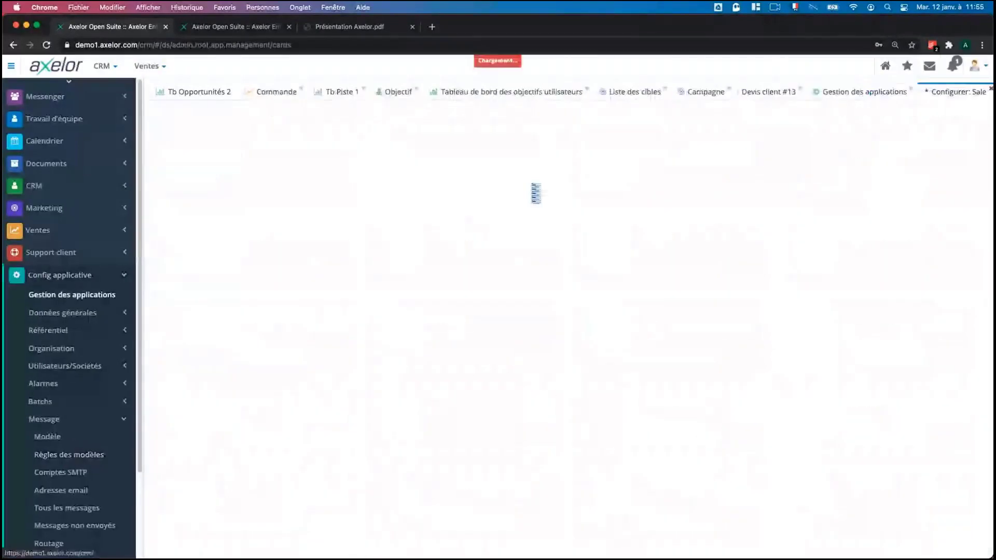
# Open the Axelor company's Config. Ventes form, then collapse and re-expand Config applicative.
pyautogui.doubleClick(186, 441)
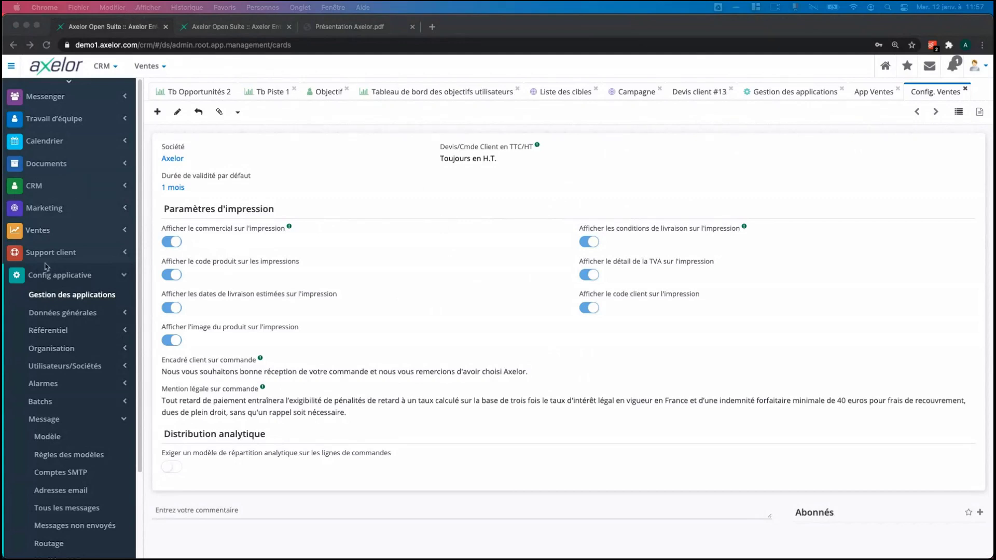
pyautogui.click(51, 281)
pyautogui.click(51, 280)
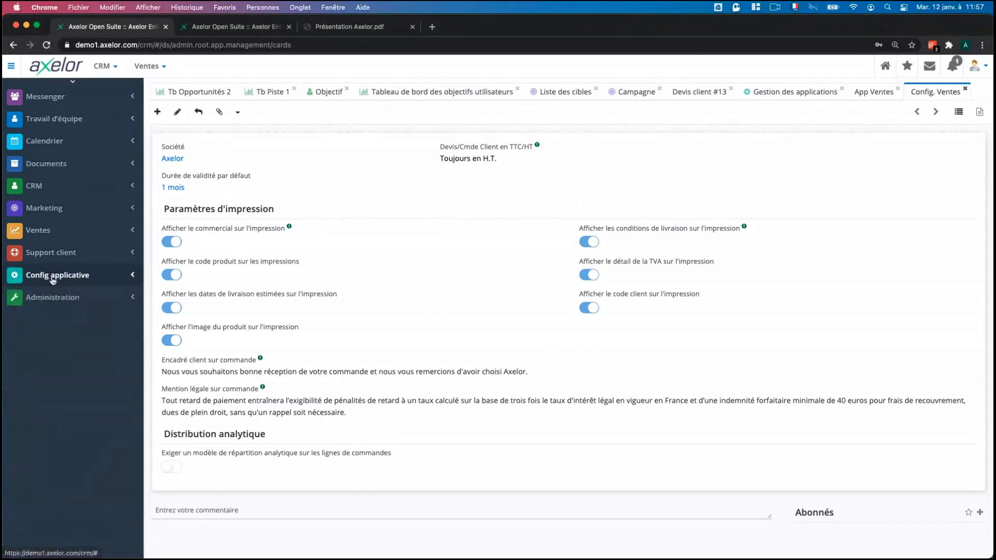
pyautogui.click(53, 281)
# Load the BPM bookmark in a new tab, sign in with the saved login, dismiss the password warning.
pyautogui.click(432, 27)
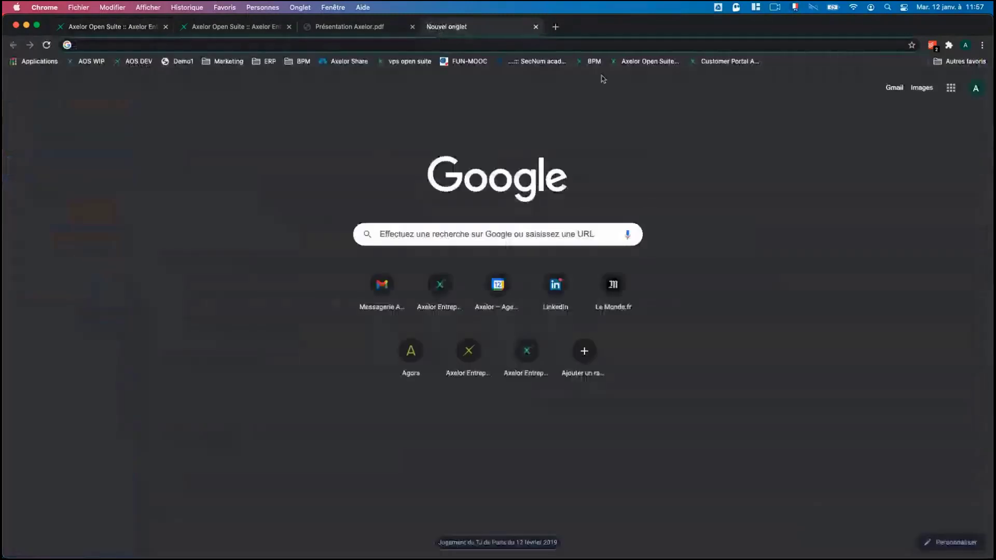
pyautogui.click(591, 61)
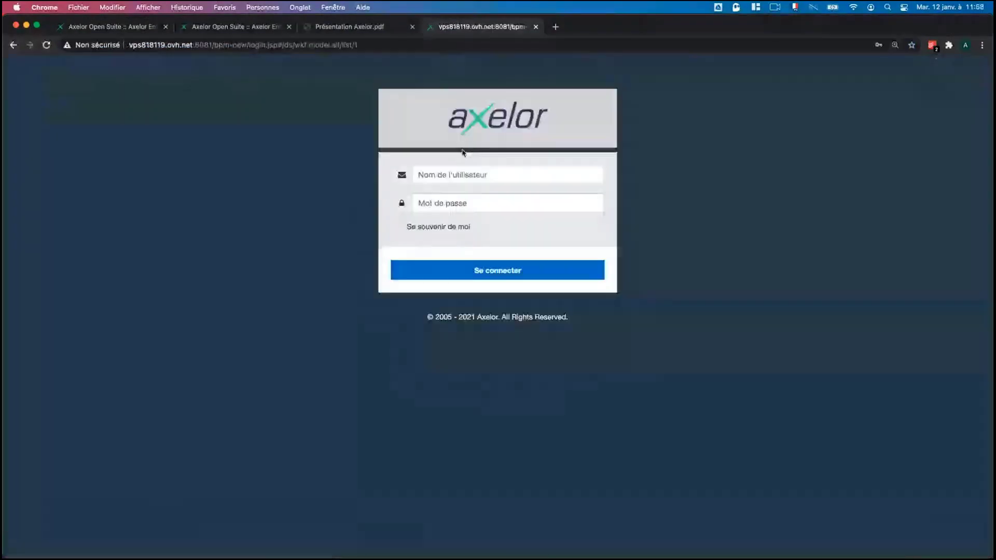
pyautogui.click(473, 174)
pyautogui.click(451, 198)
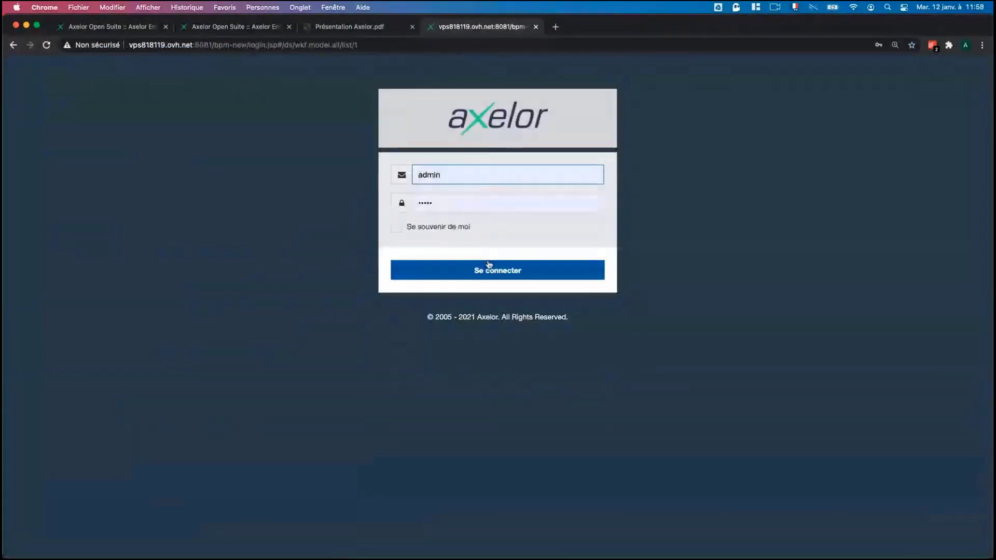
pyautogui.click(488, 265)
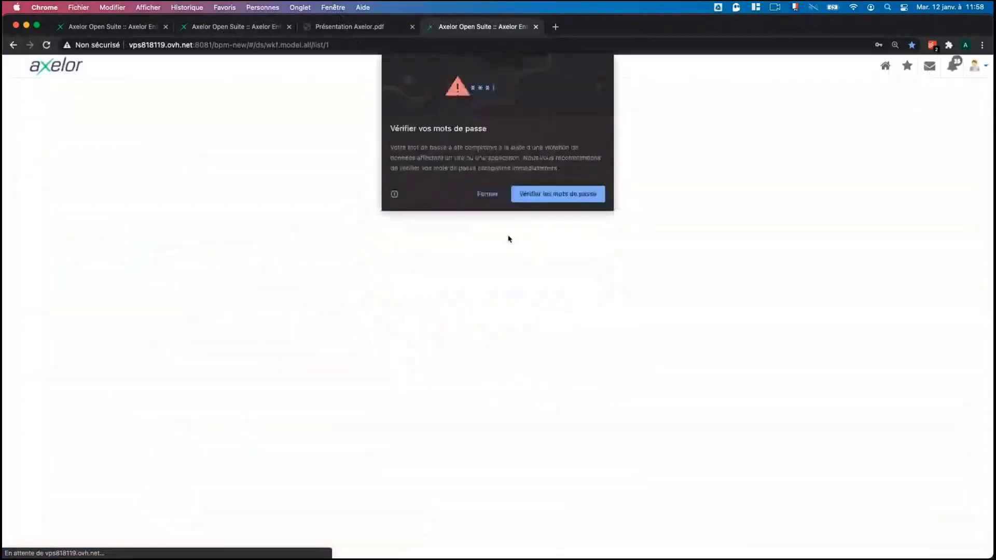
pyautogui.click(489, 195)
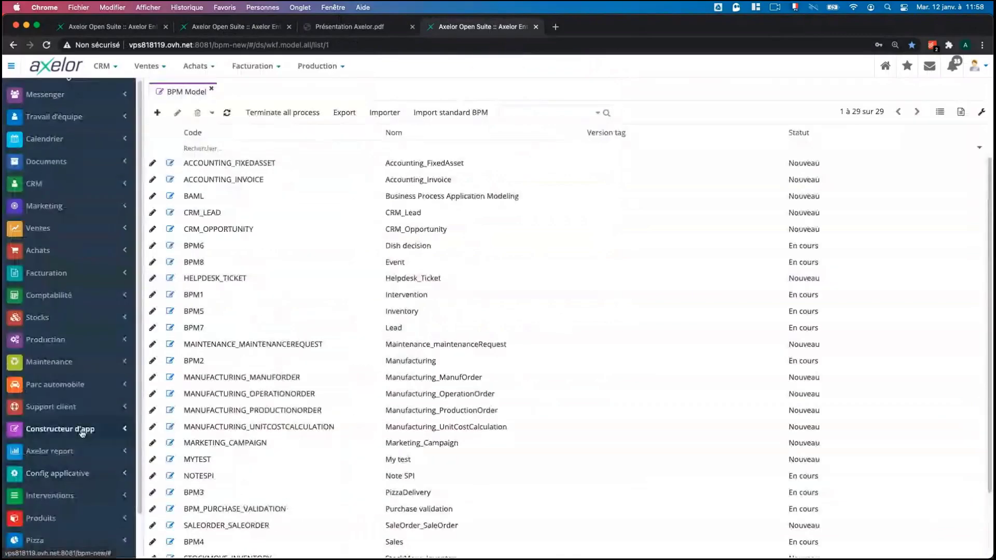
# Under Constructeur d'app > BPM, open CRM_OPPORTUNITY instead of Lead and pan to the full diagram.
pyautogui.click(82, 431)
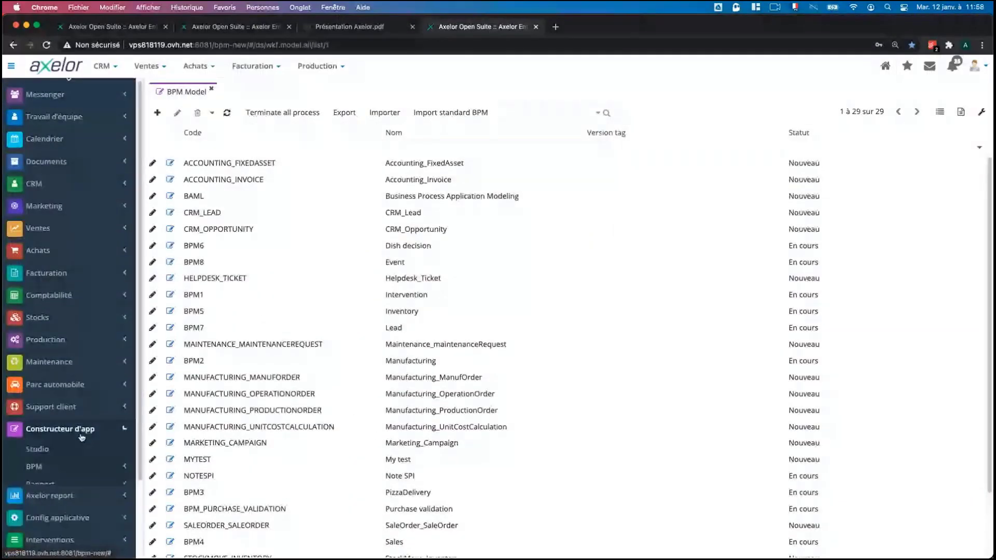
pyautogui.scroll(-3, 481, 296)
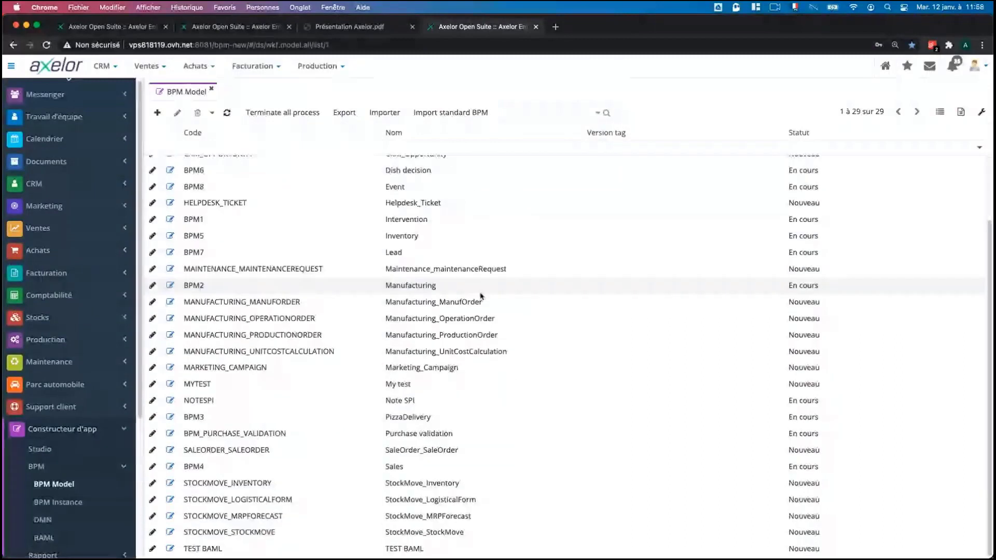
pyautogui.click(171, 253)
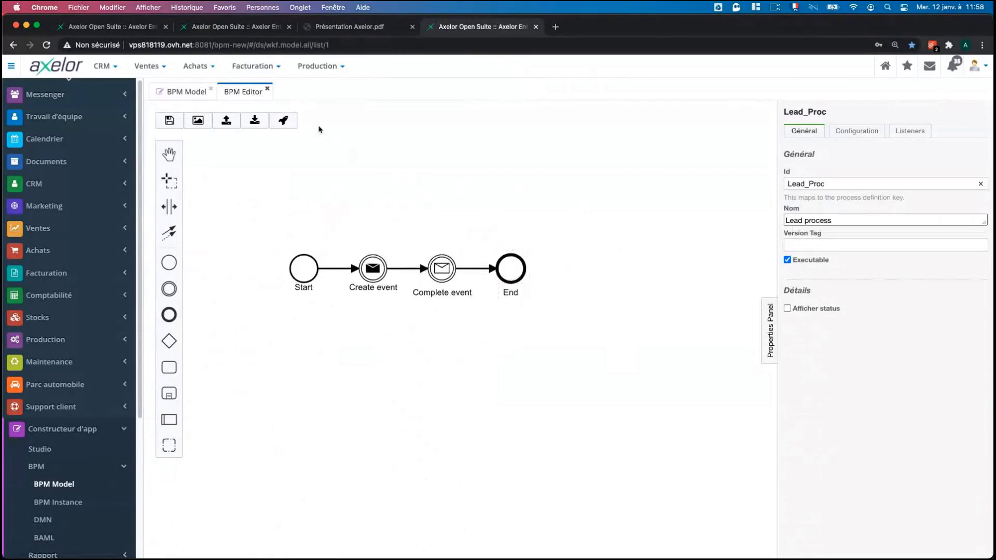
pyautogui.click(267, 90)
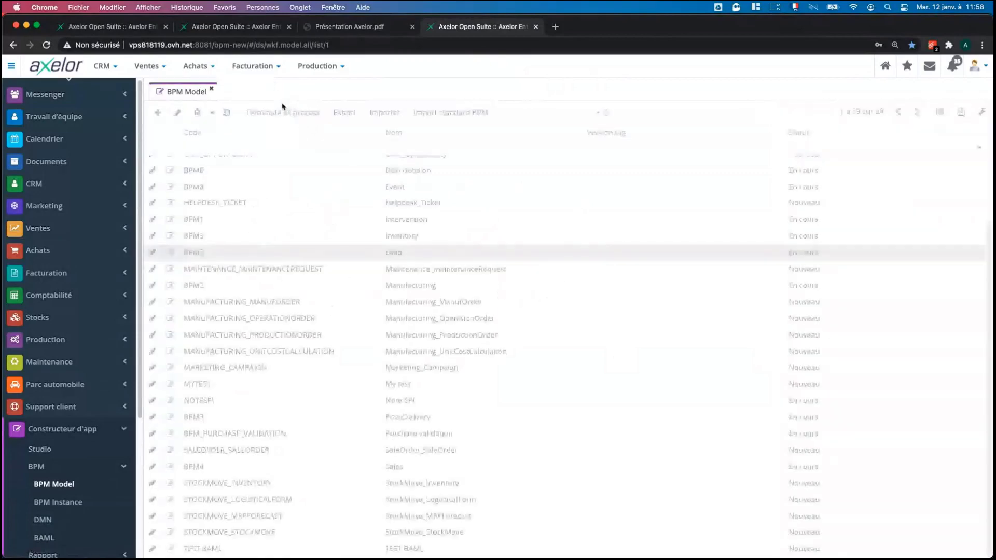
pyautogui.scroll(2, 470, 279)
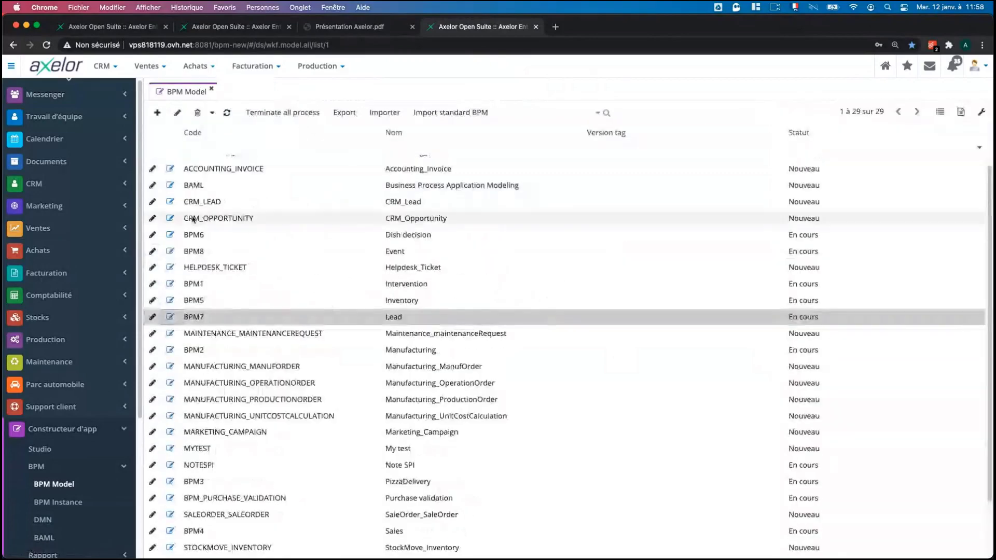
pyautogui.click(169, 220)
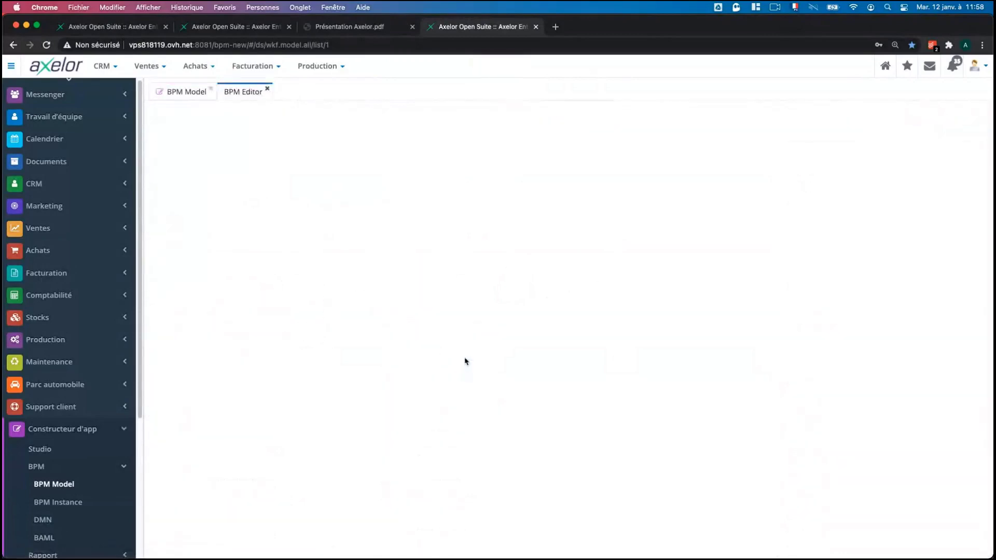
pyautogui.moveTo(449, 357); pyautogui.dragTo(424, 392)
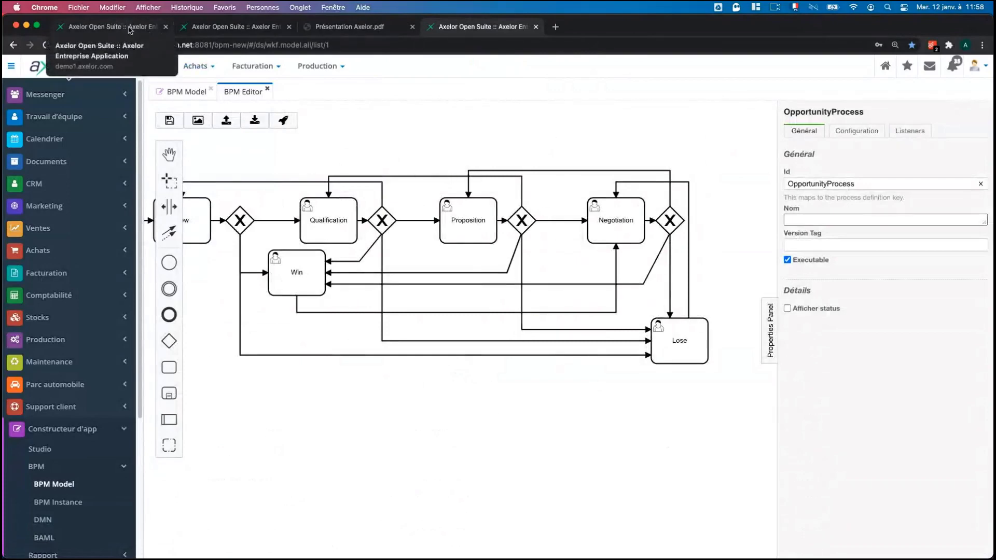
# Back in the demo tab, view Tb Opportunités 2, then open Ventes > Clients.
pyautogui.click(129, 30)
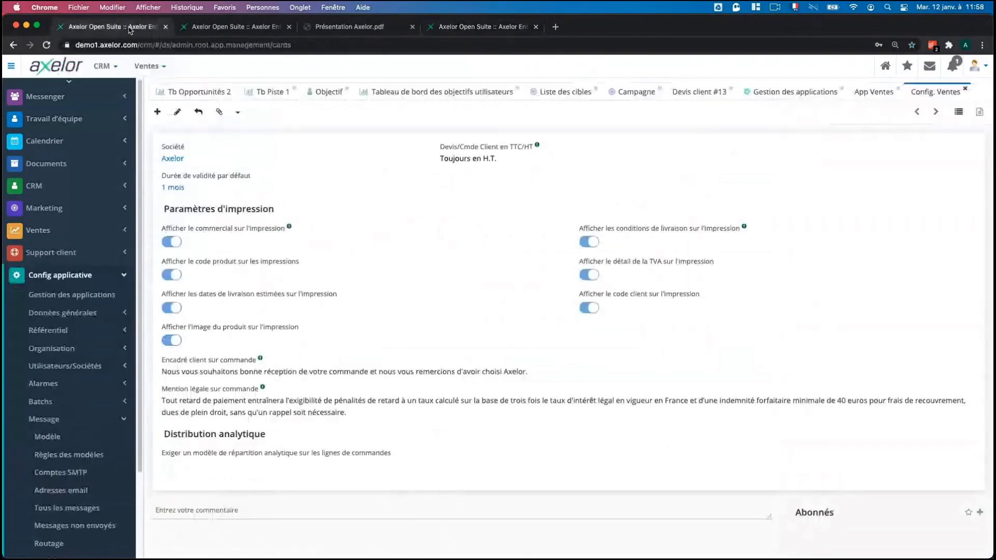
pyautogui.click(200, 91)
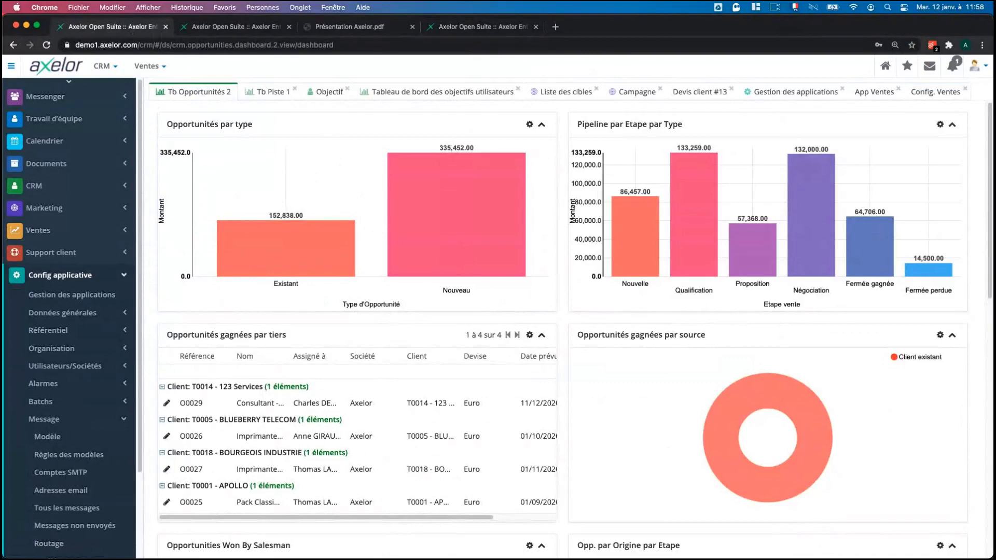
pyautogui.click(38, 230)
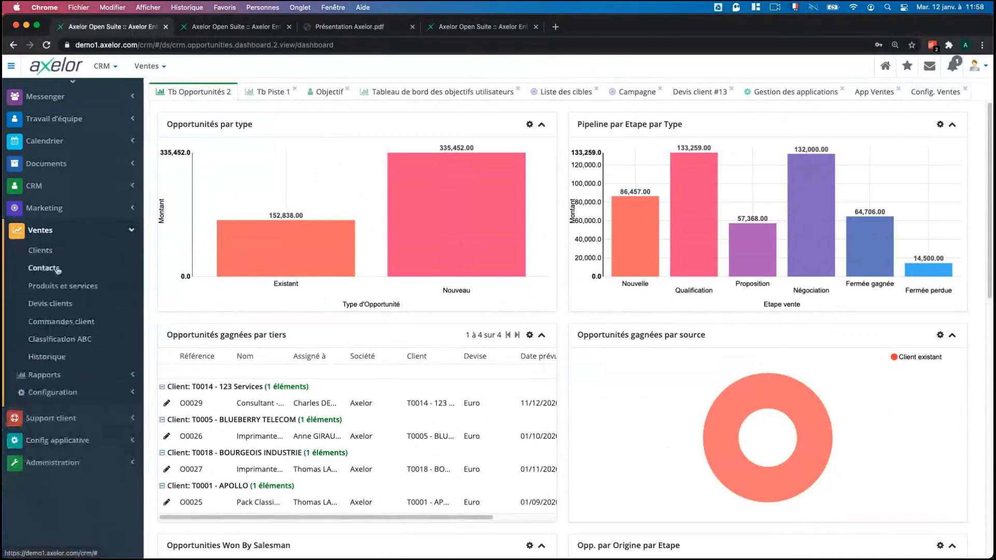
pyautogui.click(50, 251)
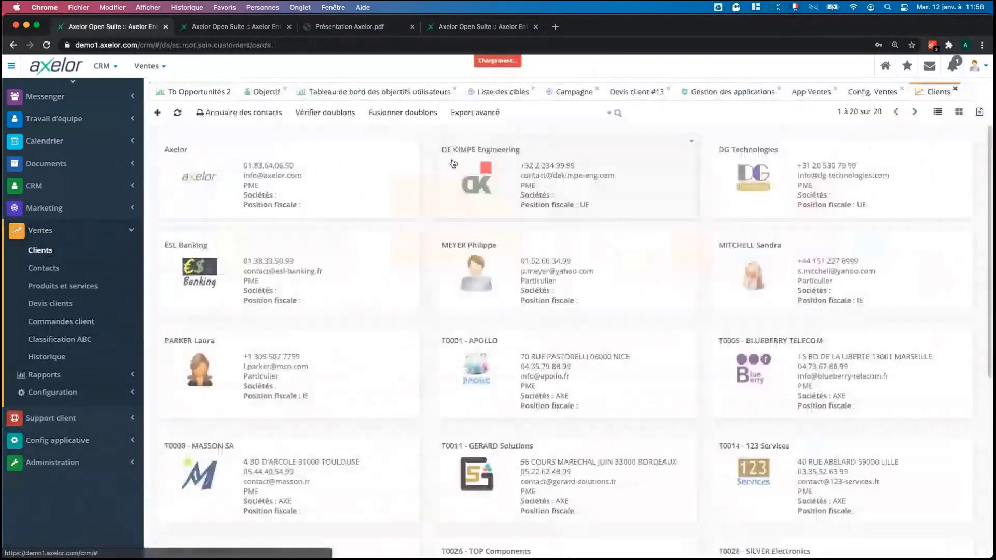
# Open the DG Technologies client record (T0034), view its location on the map, then close the map.
pyautogui.click(811, 179)
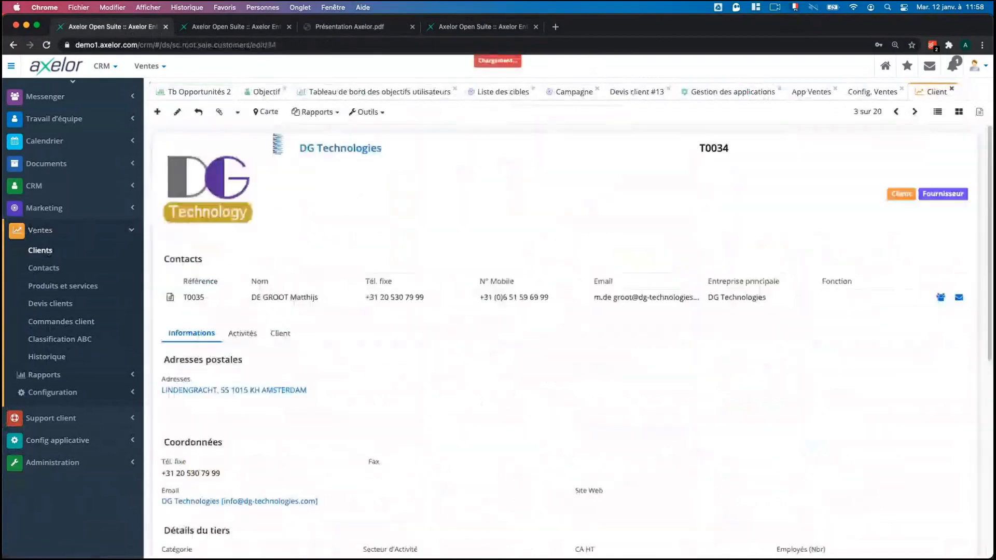
pyautogui.click(266, 111)
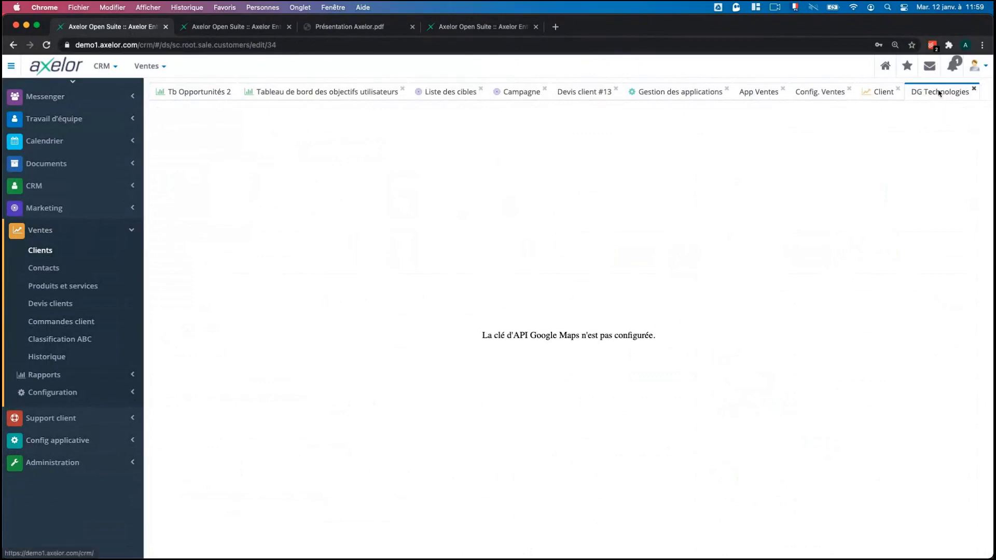
pyautogui.click(973, 89)
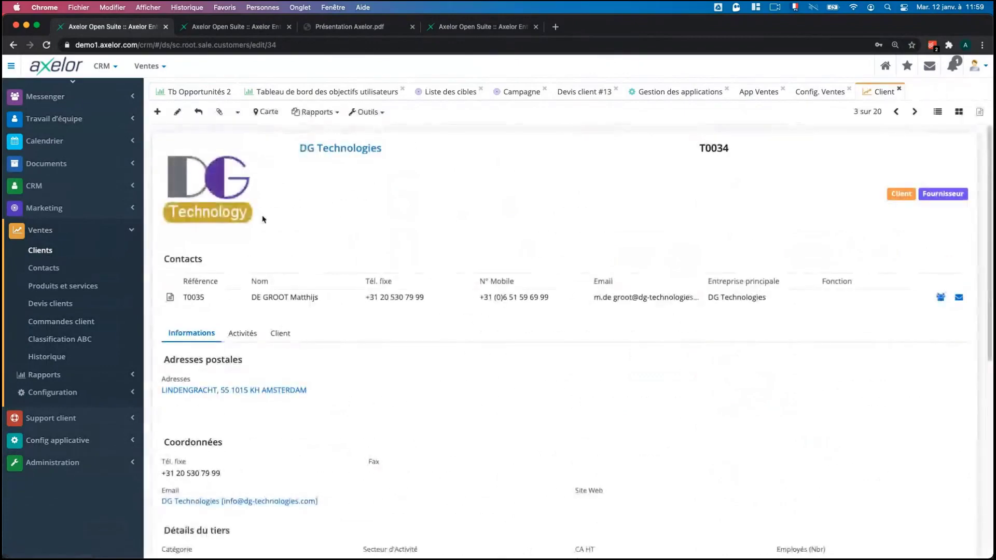
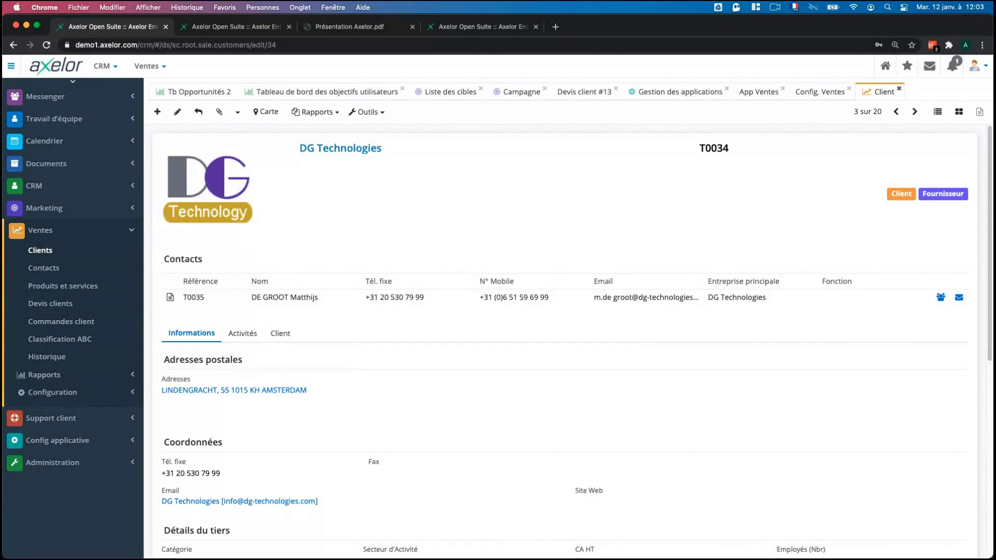
# In a new Chrome tab, search 'axelor' and go to axelor.com/fr.
pyautogui.click(554, 26)
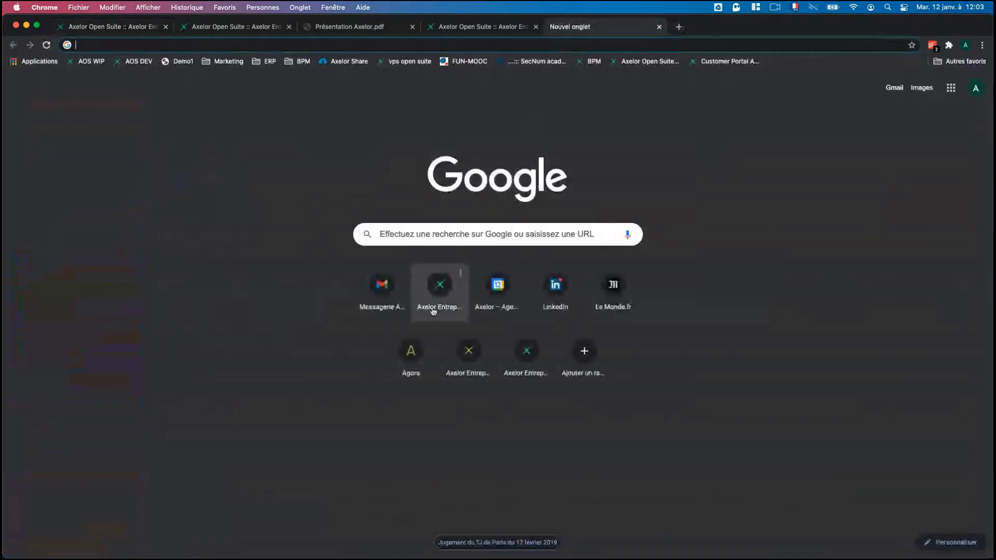
pyautogui.click(429, 45)
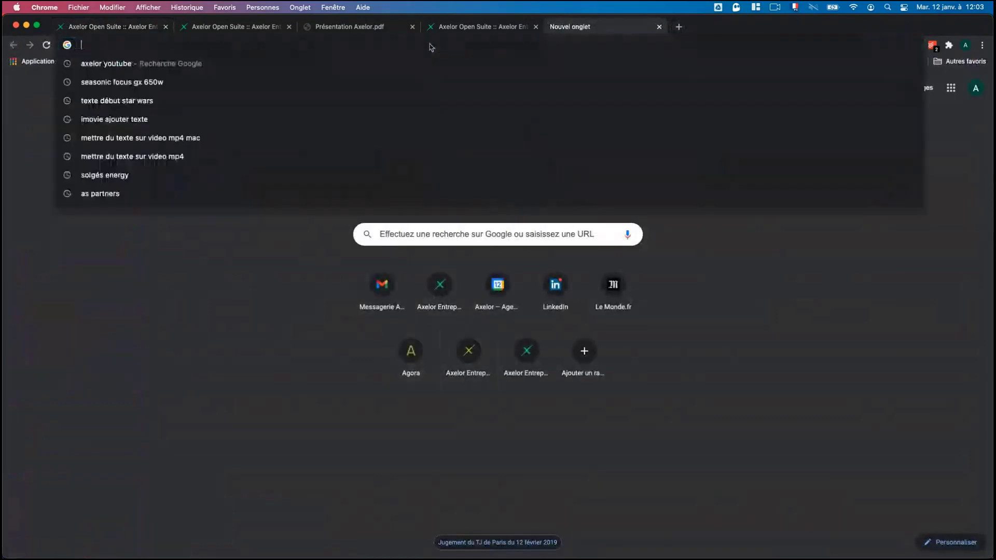
pyautogui.write('axelor')
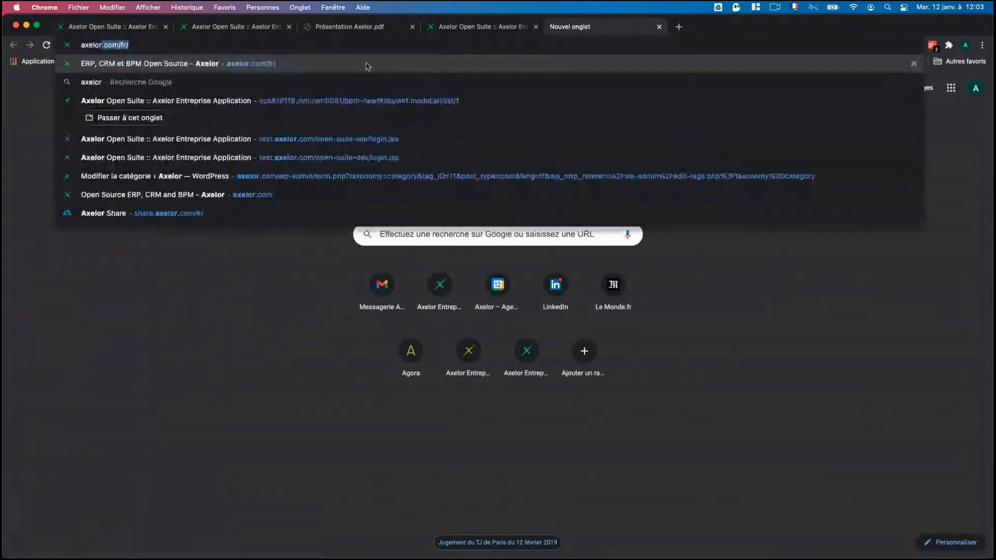
pyautogui.click(366, 64)
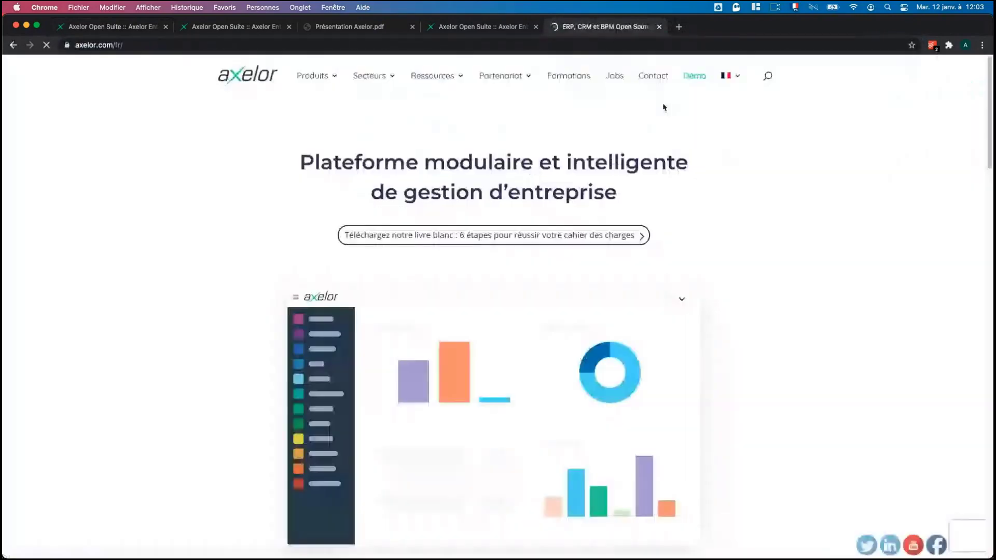
# Go to Ressources > Téléchargements and scroll through the Axelor Open Suite 6.0.2 installation options.
pyautogui.moveTo(436, 76)
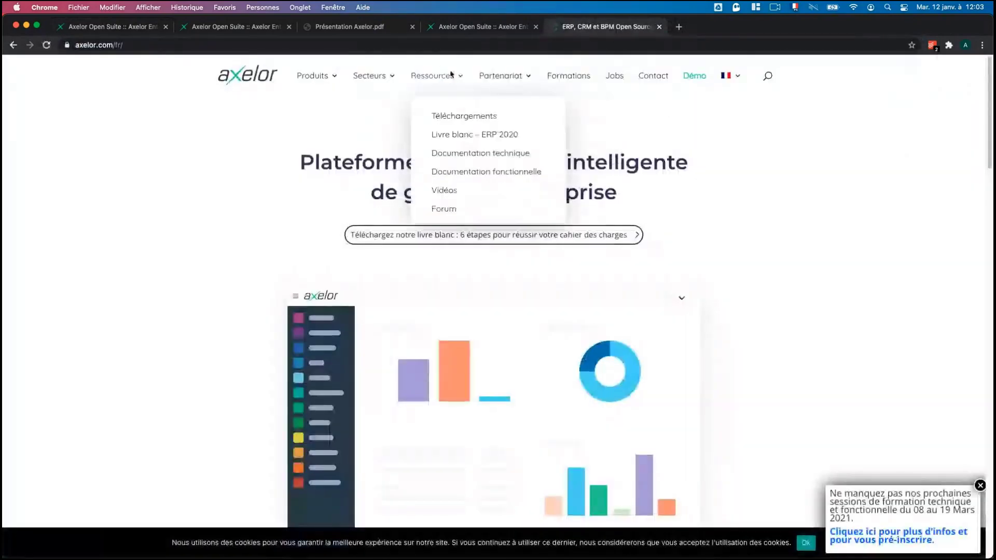
pyautogui.click(467, 117)
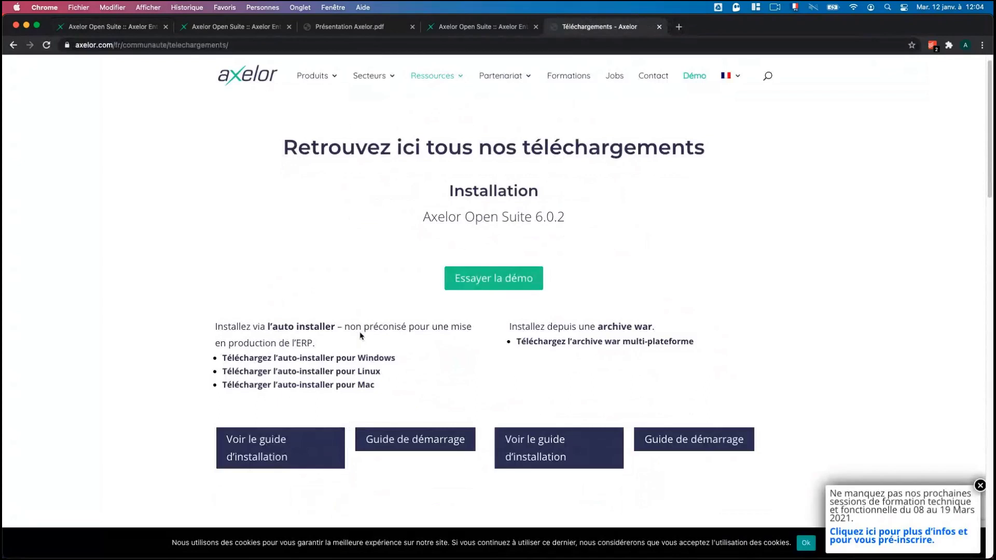
pyautogui.scroll(-3, 353, 337)
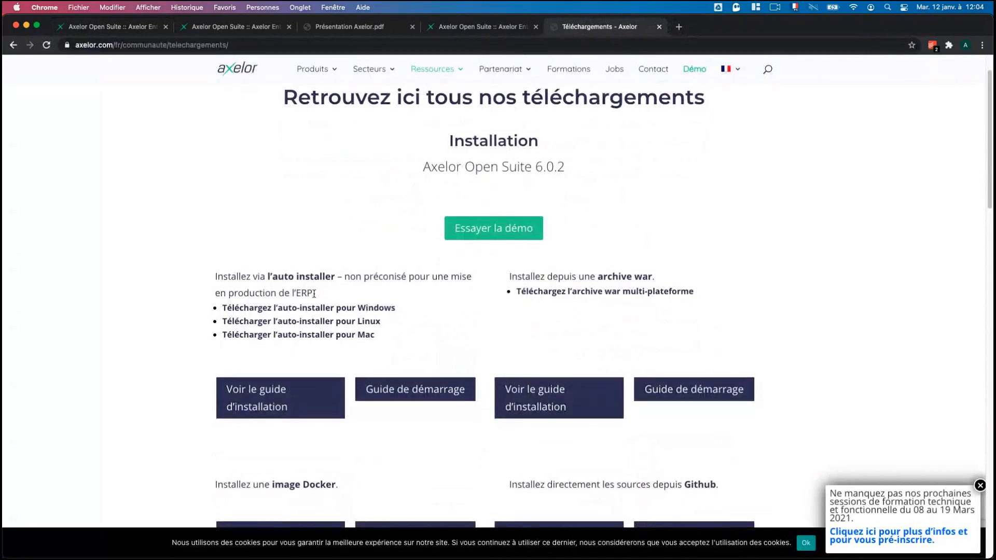
pyautogui.scroll(-1, 302, 322)
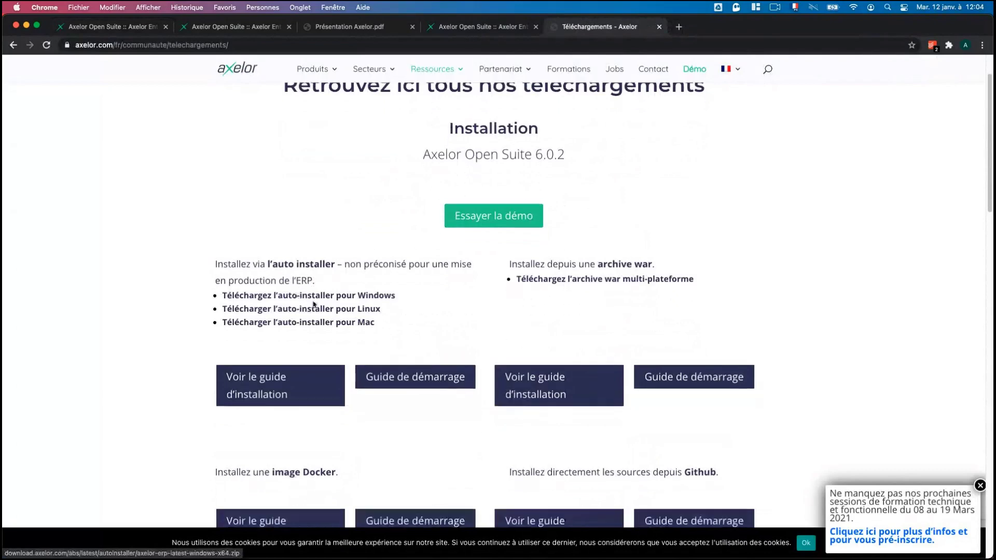
pyautogui.scroll(-1, 622, 280)
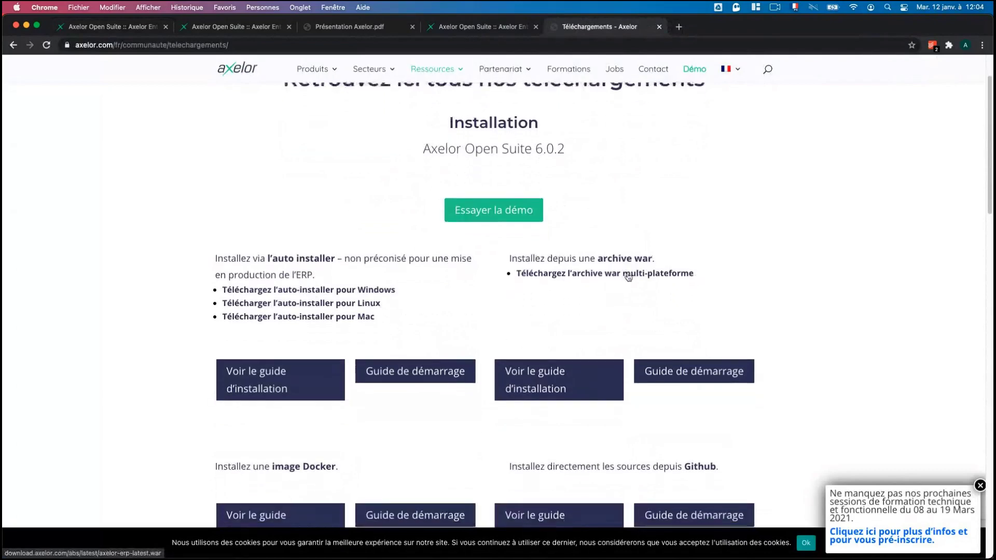
pyautogui.scroll(-5, 858, 401)
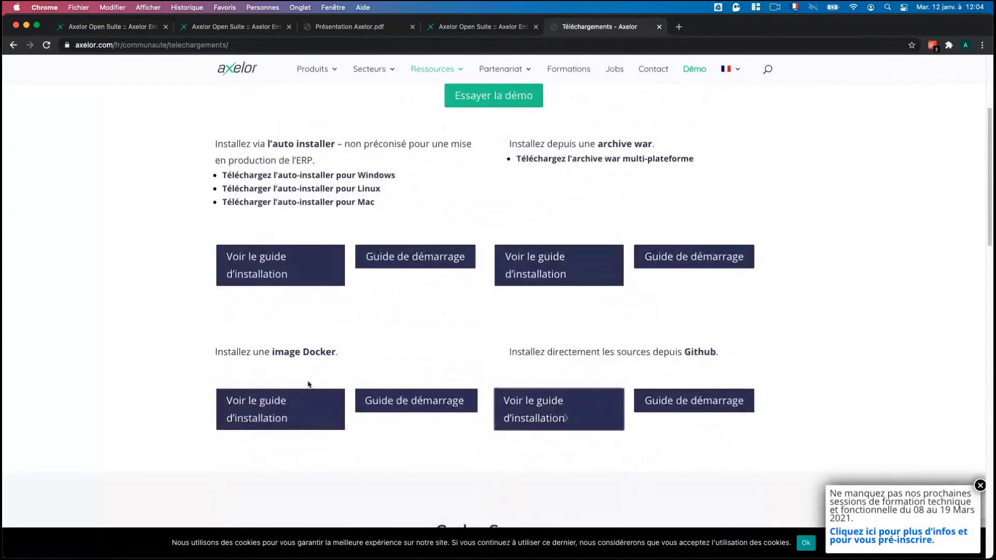
pyautogui.scroll(4, 768, 306)
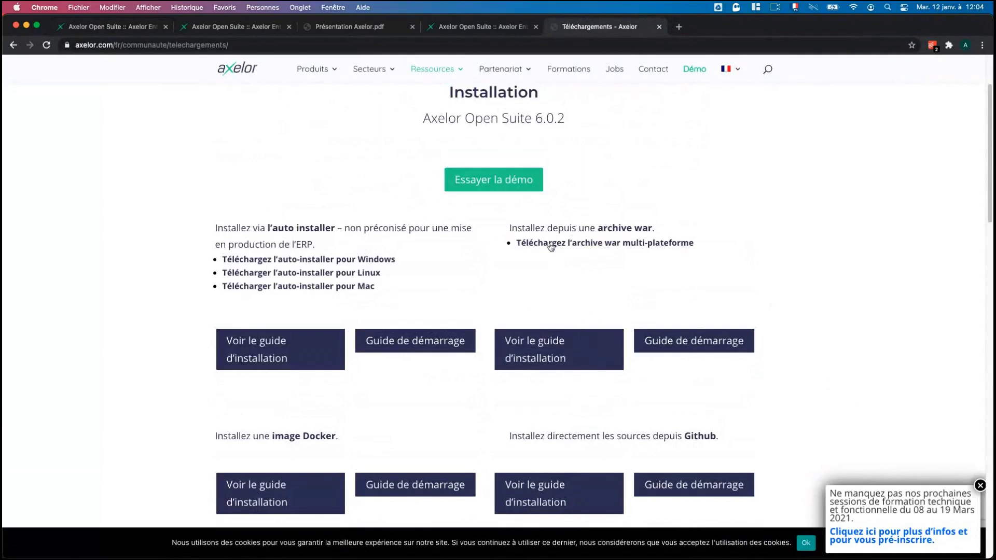
pyautogui.scroll(1, 726, 384)
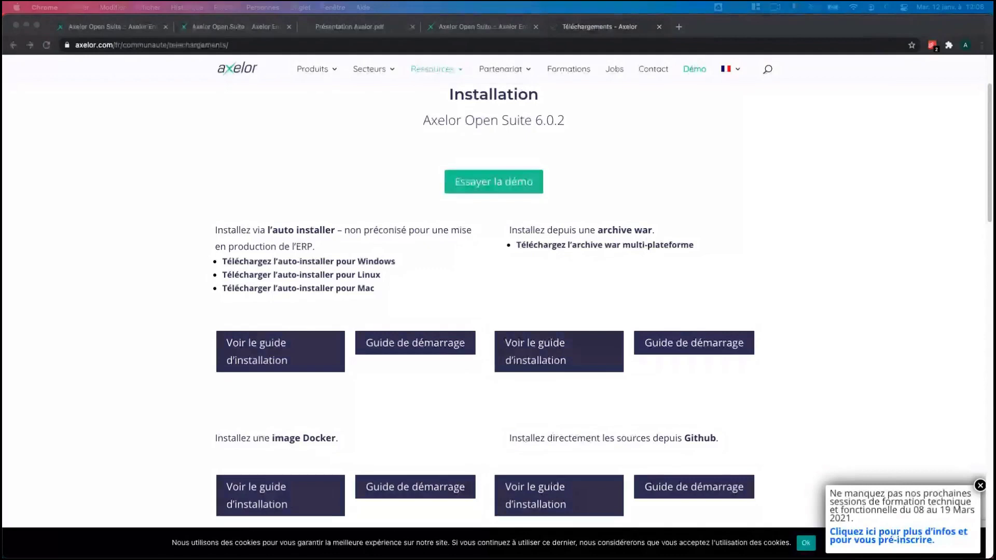
# Switch back to the Devis EDF quote template tab and collapse Ventes in the sidebar.
pyautogui.click(194, 27)
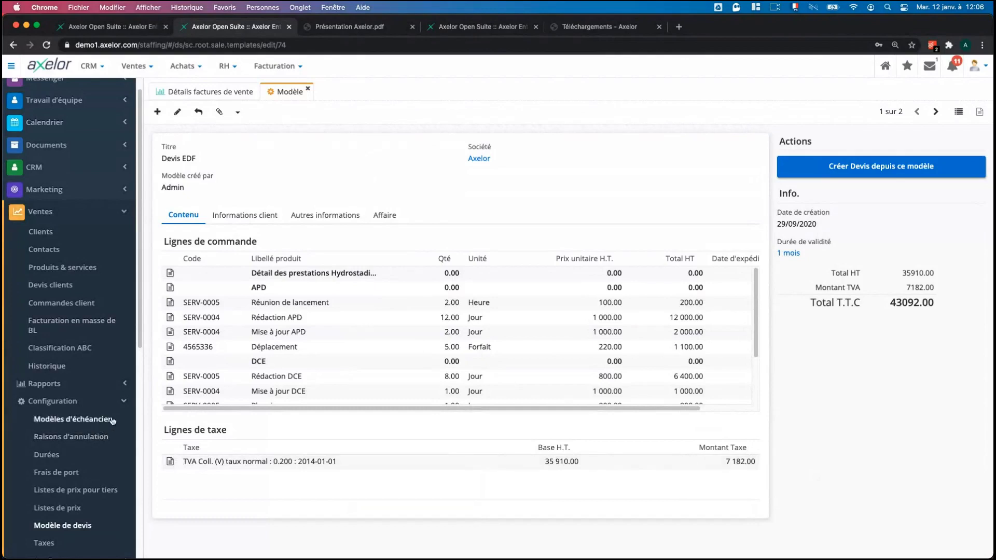
pyautogui.click(91, 219)
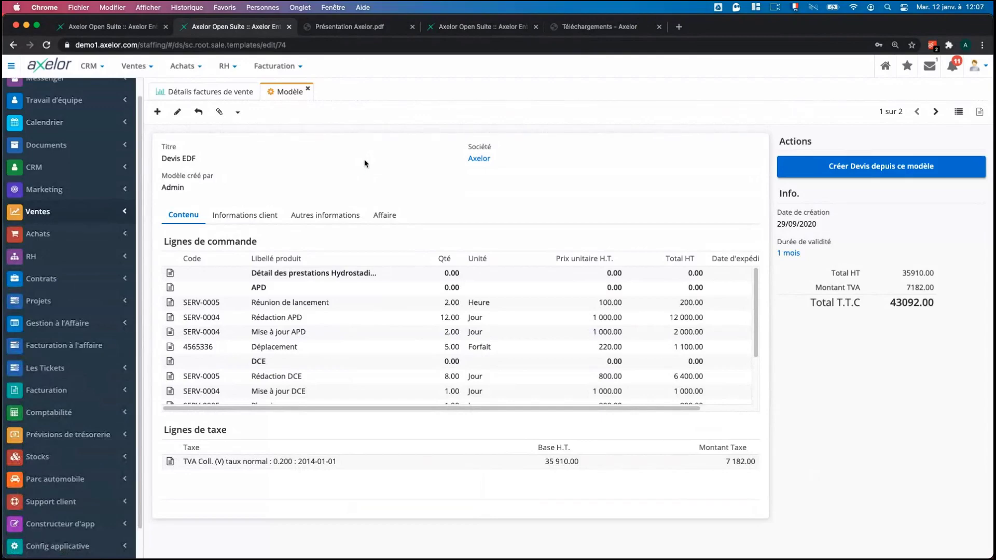
# Return to the DG Technologies client form, fold the Ventes submenu and expand CRM's pages.
pyautogui.click(113, 27)
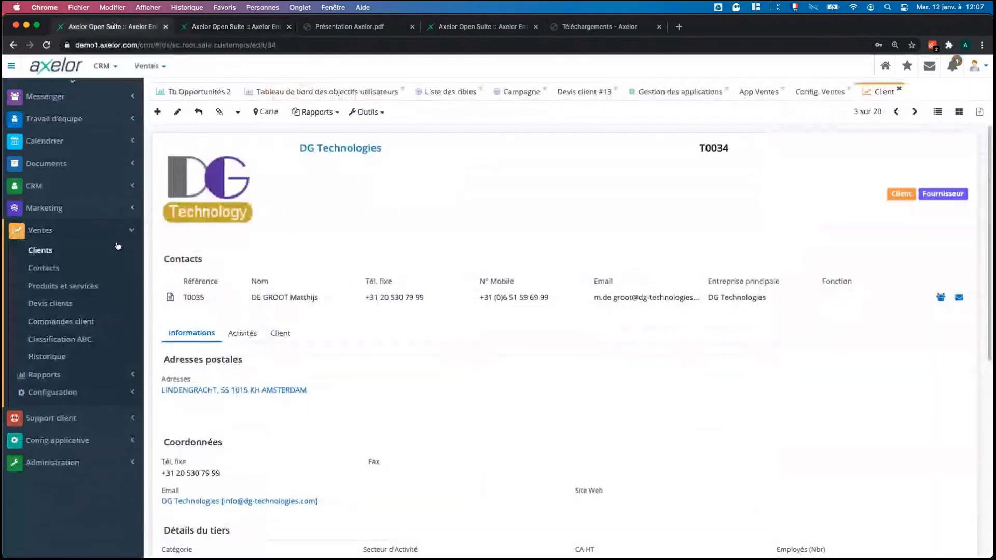
pyautogui.click(38, 230)
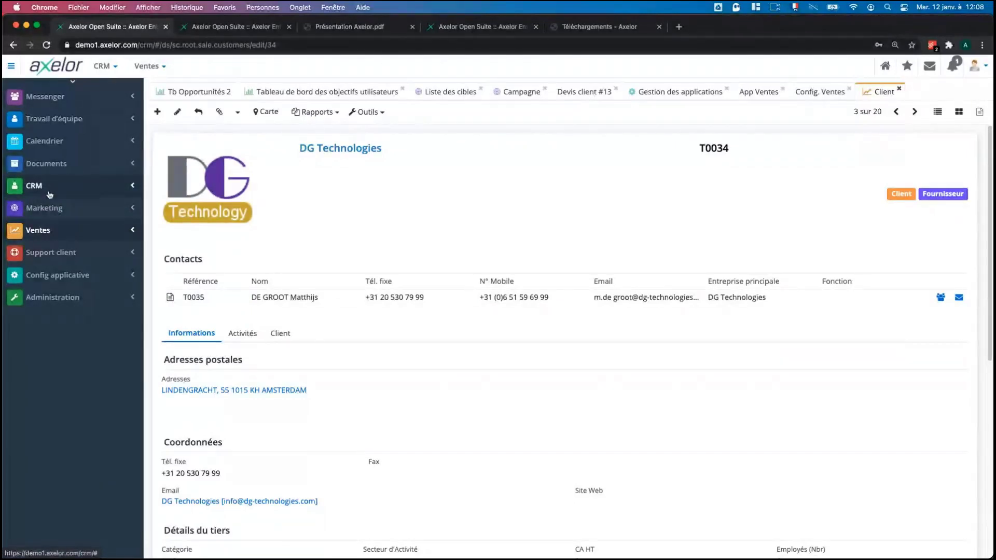
pyautogui.click(49, 192)
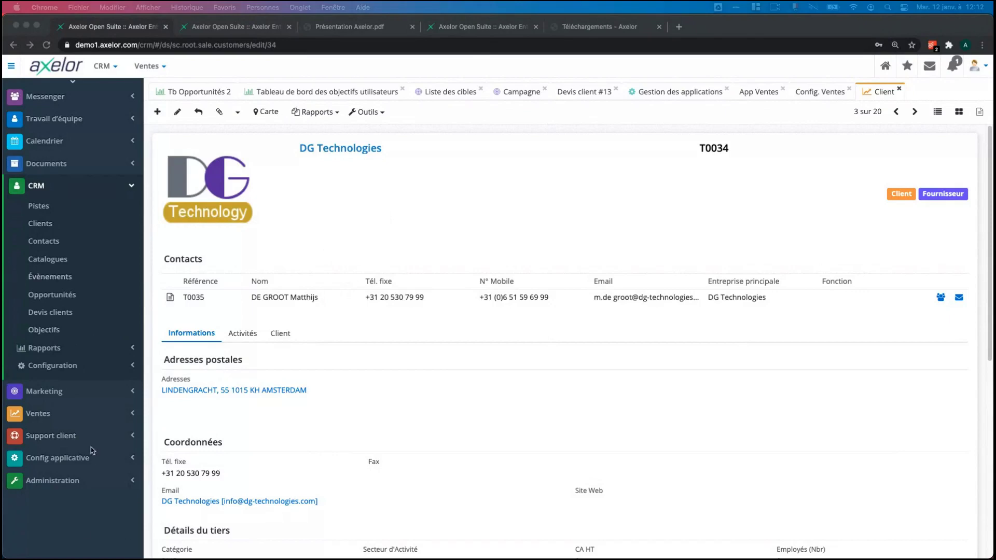
# Open Config applicative > Gestion des applications and scroll the app cards back to the top.
pyautogui.click(84, 458)
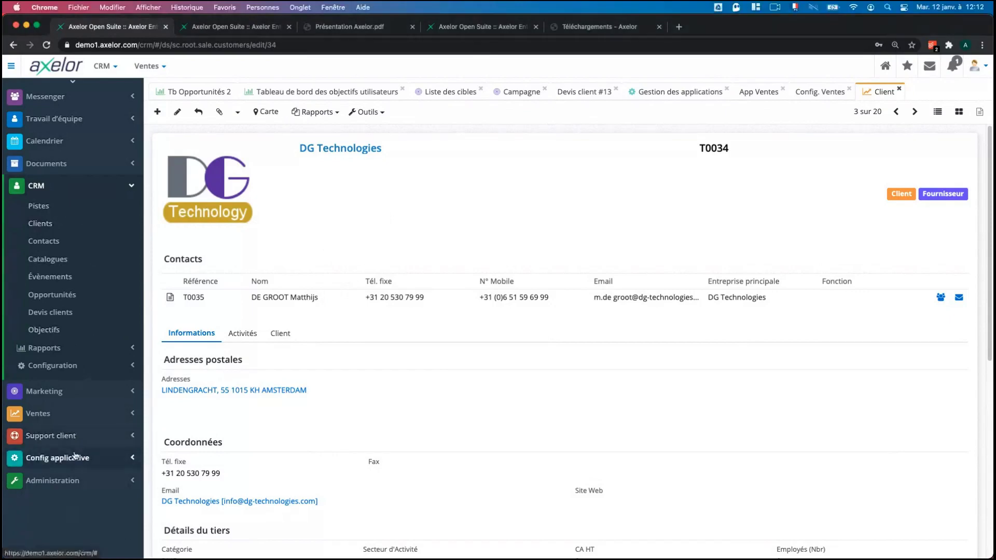
pyautogui.click(57, 458)
pyautogui.click(56, 296)
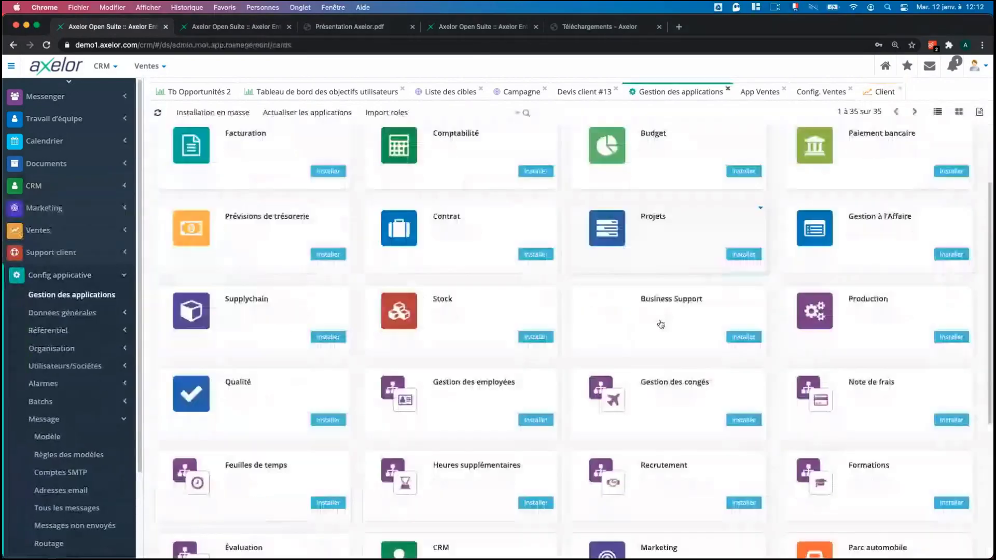
pyautogui.scroll(3, 661, 324)
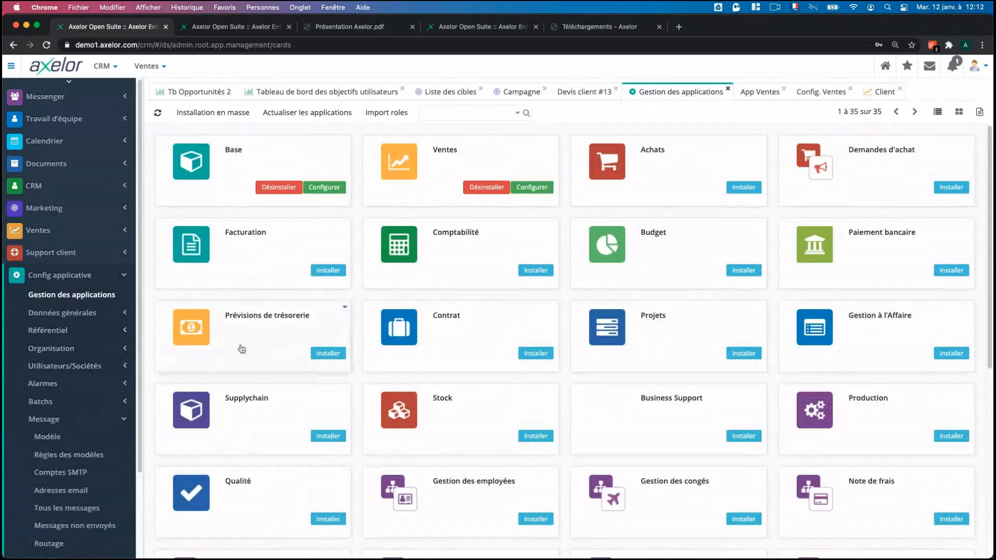
# Close the Gestion des applications, Devis client #13 and App Ventes tabs, then expand CRM.
pyautogui.click(59, 281)
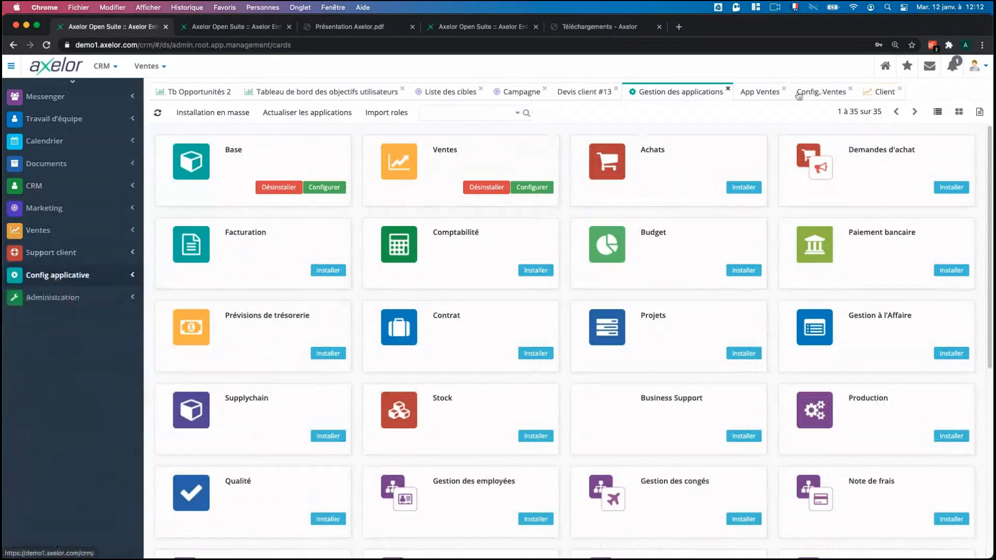
pyautogui.click(727, 88)
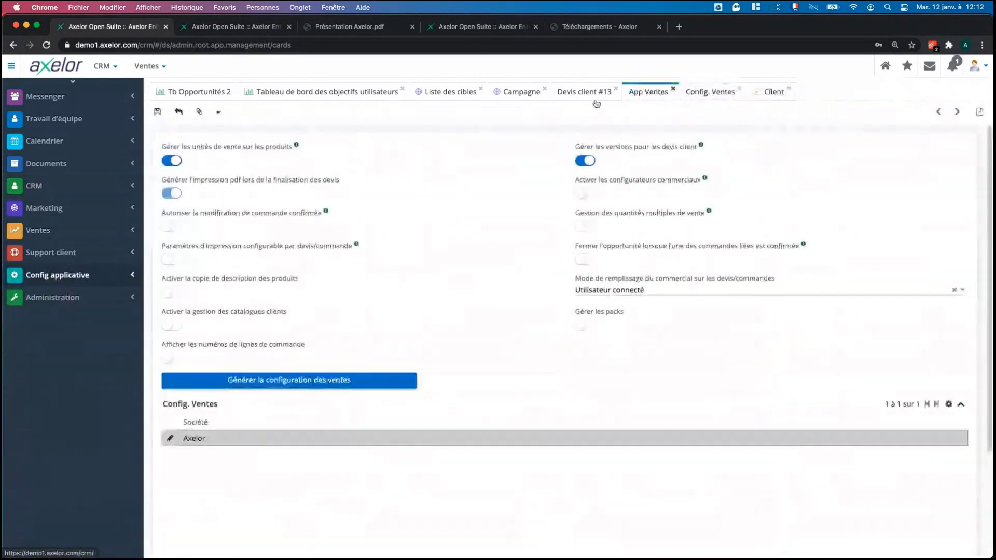
pyautogui.middleClick(593, 96)
pyautogui.middleClick(590, 95)
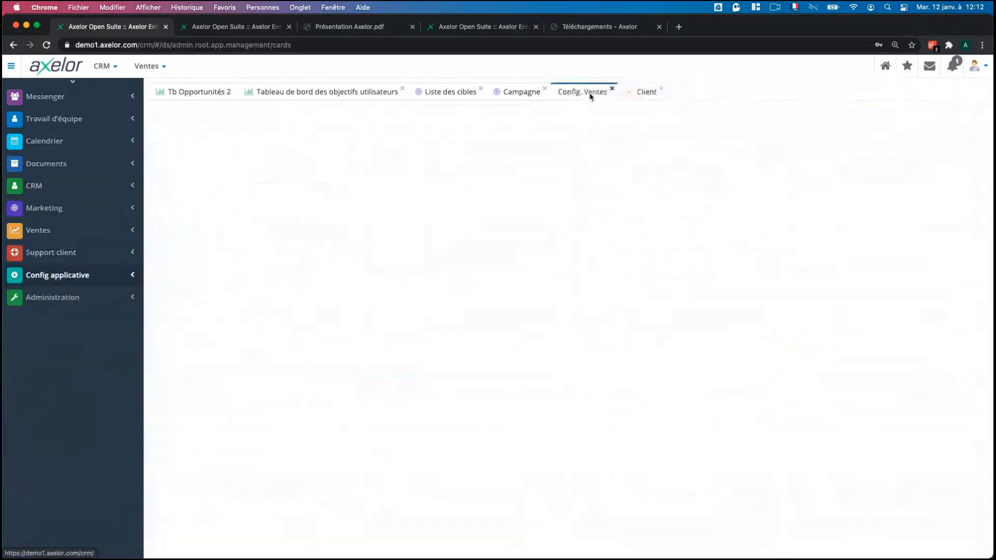
pyautogui.click(67, 185)
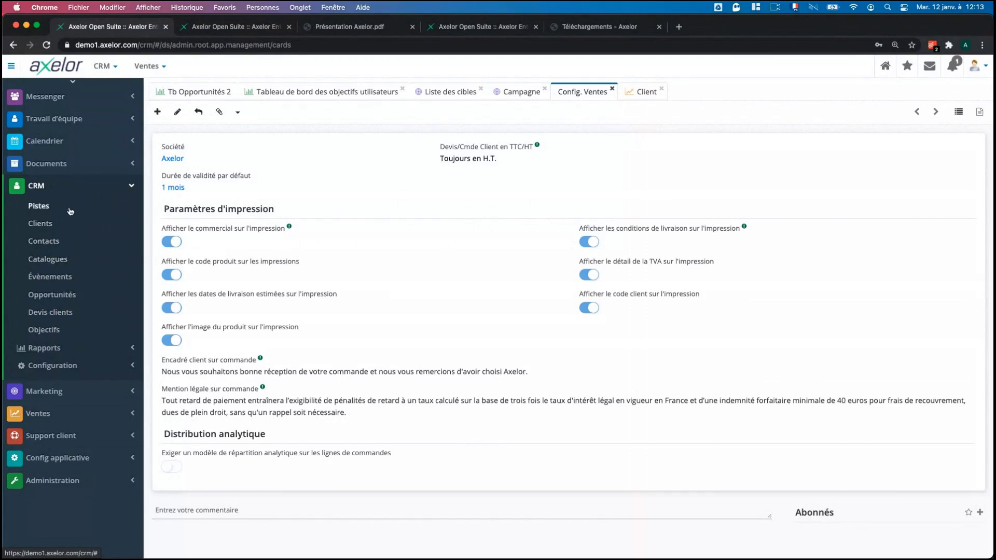
# Expand Config applicative, hide Message settings, and review Axelor's Config. Ventes print options.
pyautogui.click(76, 459)
pyautogui.scroll(-2, 75, 394)
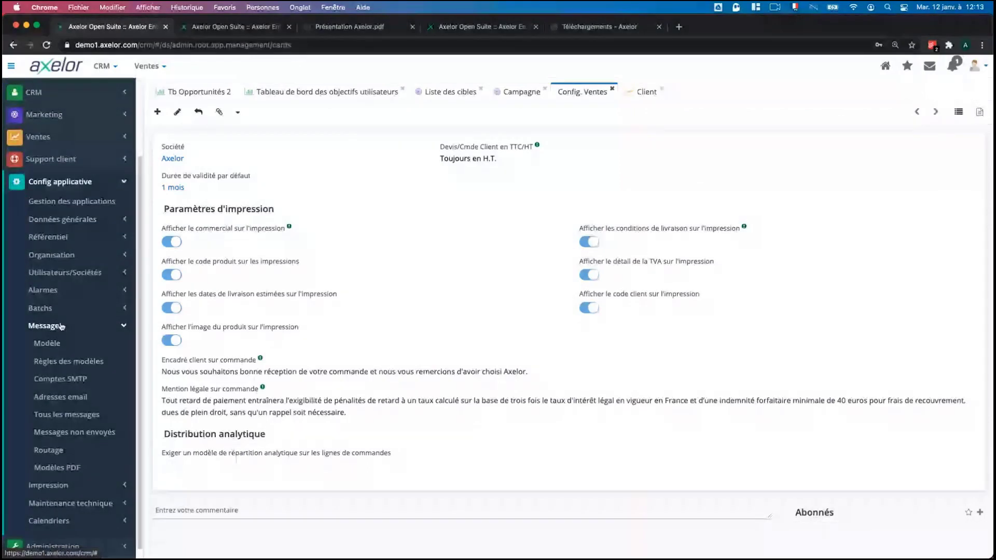
pyautogui.click(61, 326)
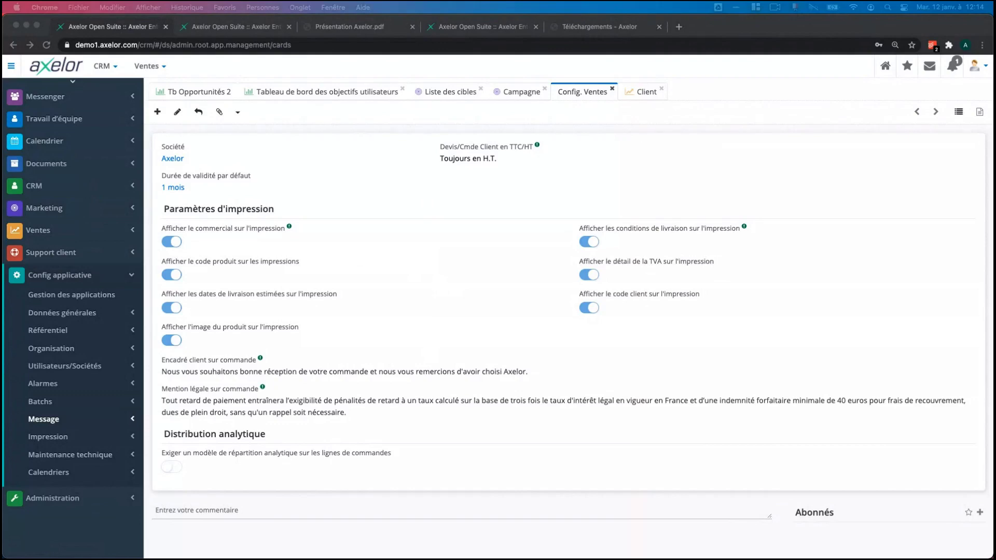
pyautogui.click(483, 32)
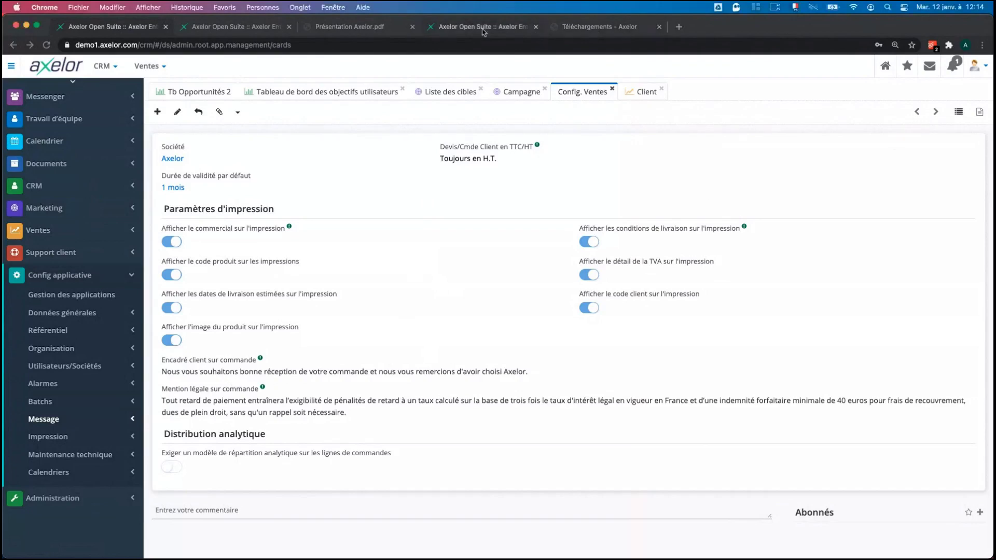
# Switch to the Téléchargements – Axelor tab and dismiss the training-session popup.
pyautogui.click(597, 29)
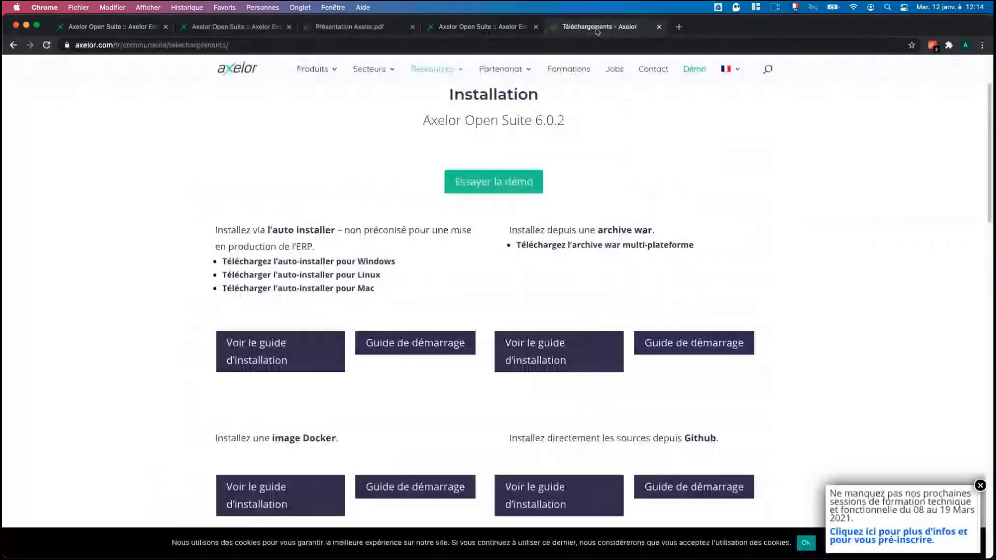
pyautogui.moveTo(434, 69)
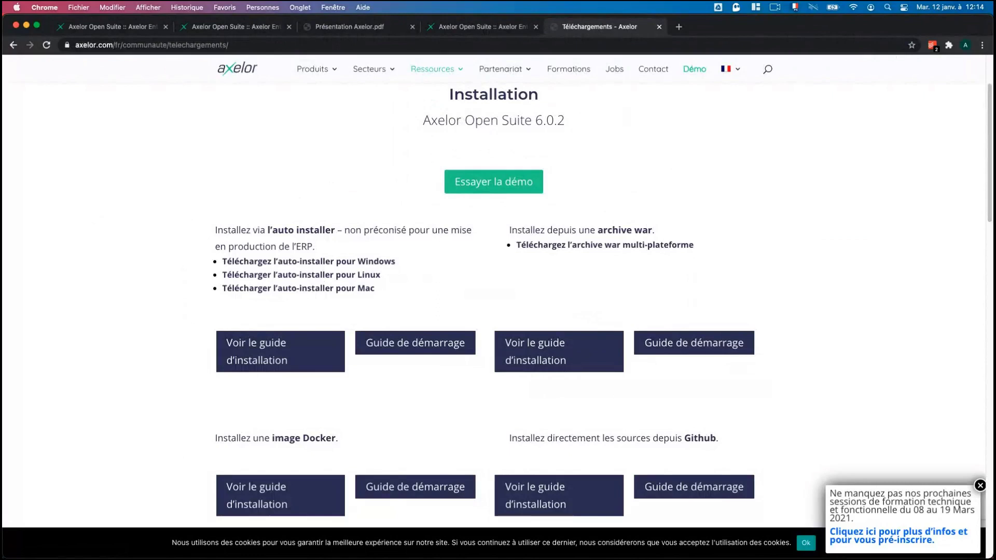
pyautogui.moveTo(304, 84)
pyautogui.click(980, 486)
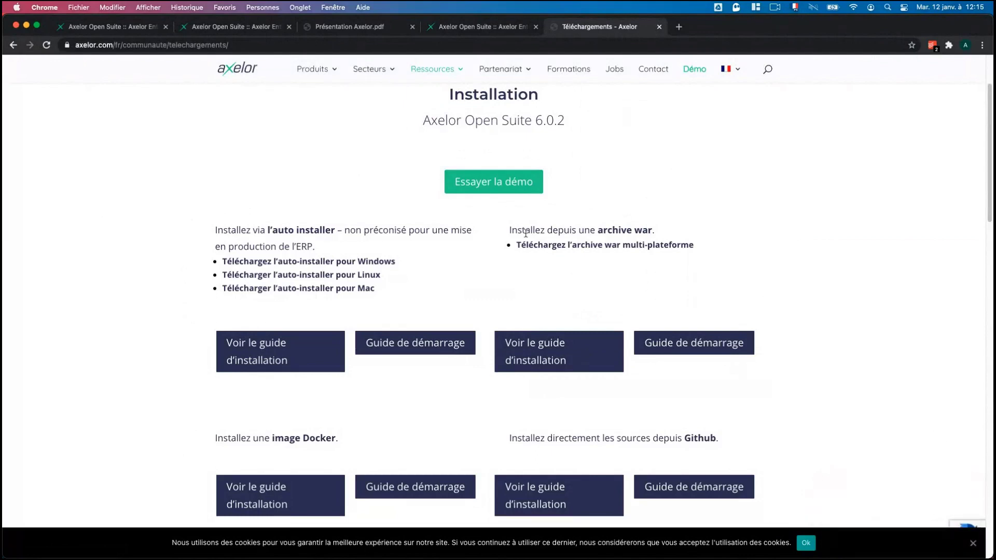